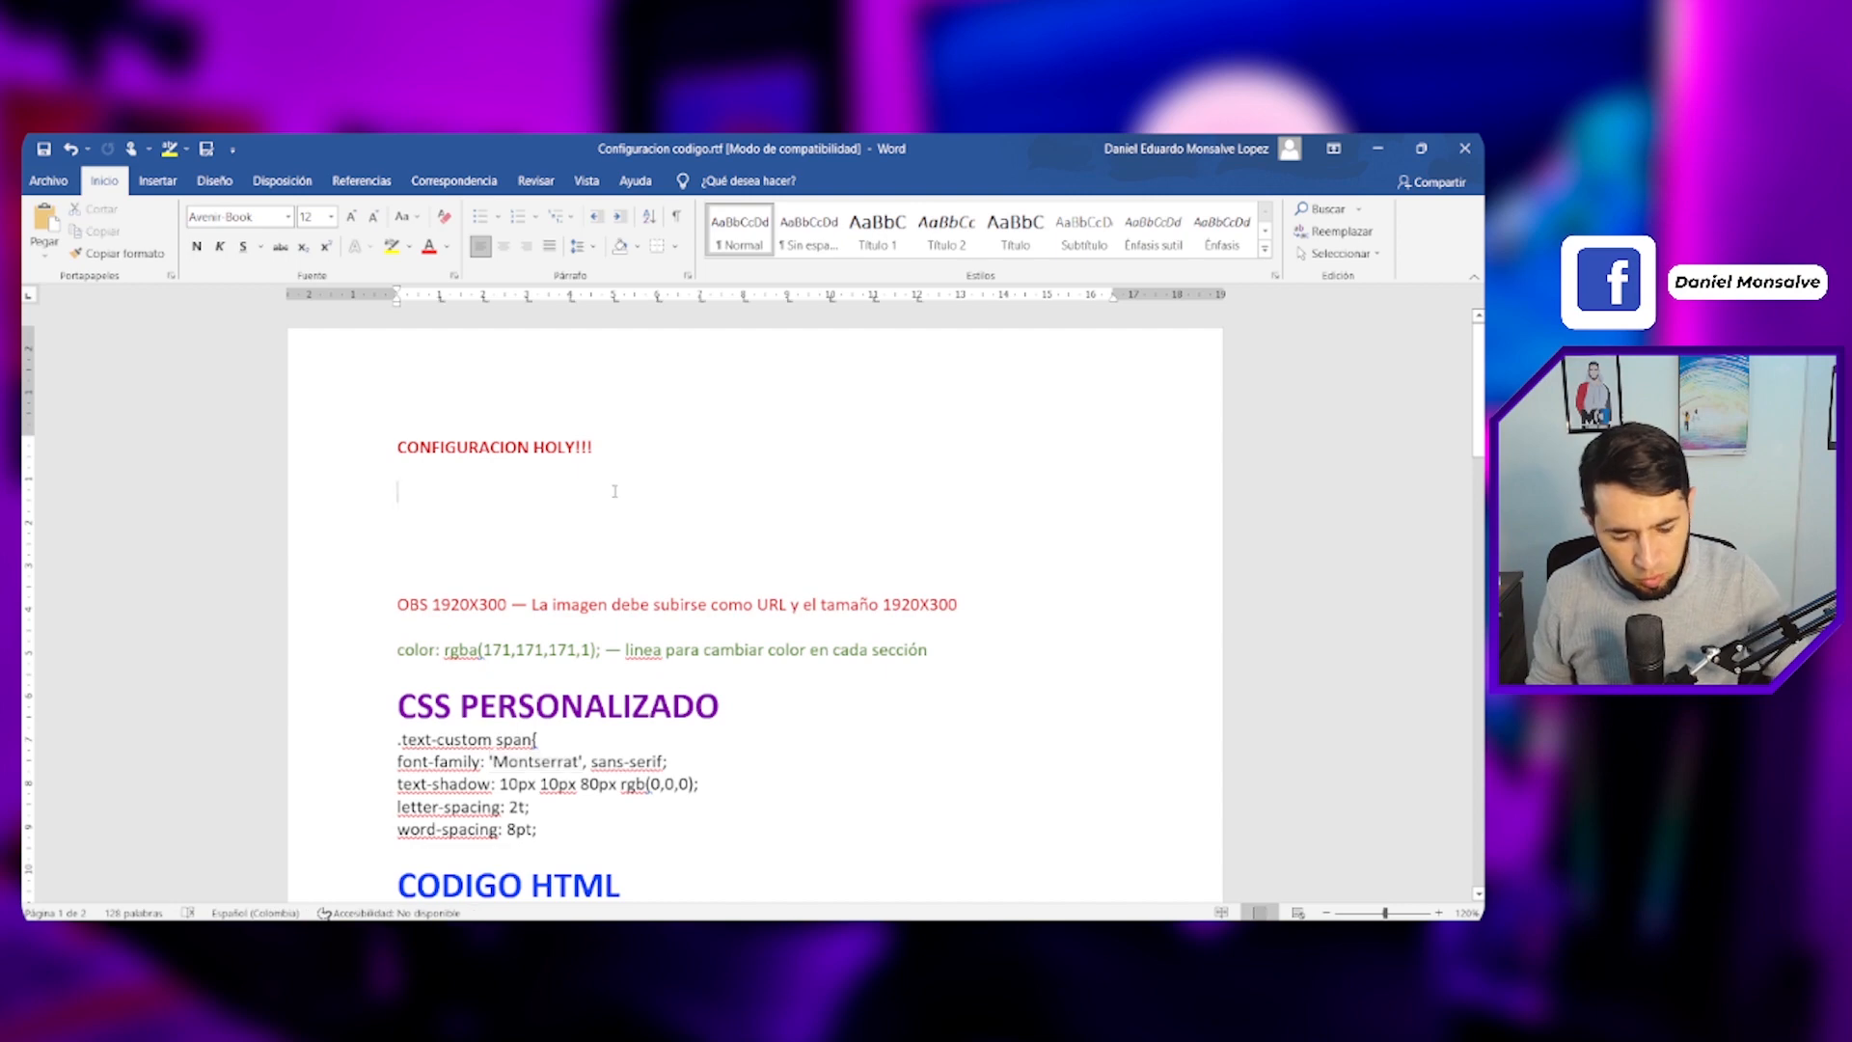
# - Delete the empty lines below the CONFIGURACION HOLY!!! heading in the document
pyautogui.press('Delete')
pyautogui.press('Delete')
pyautogui.press('Delete')
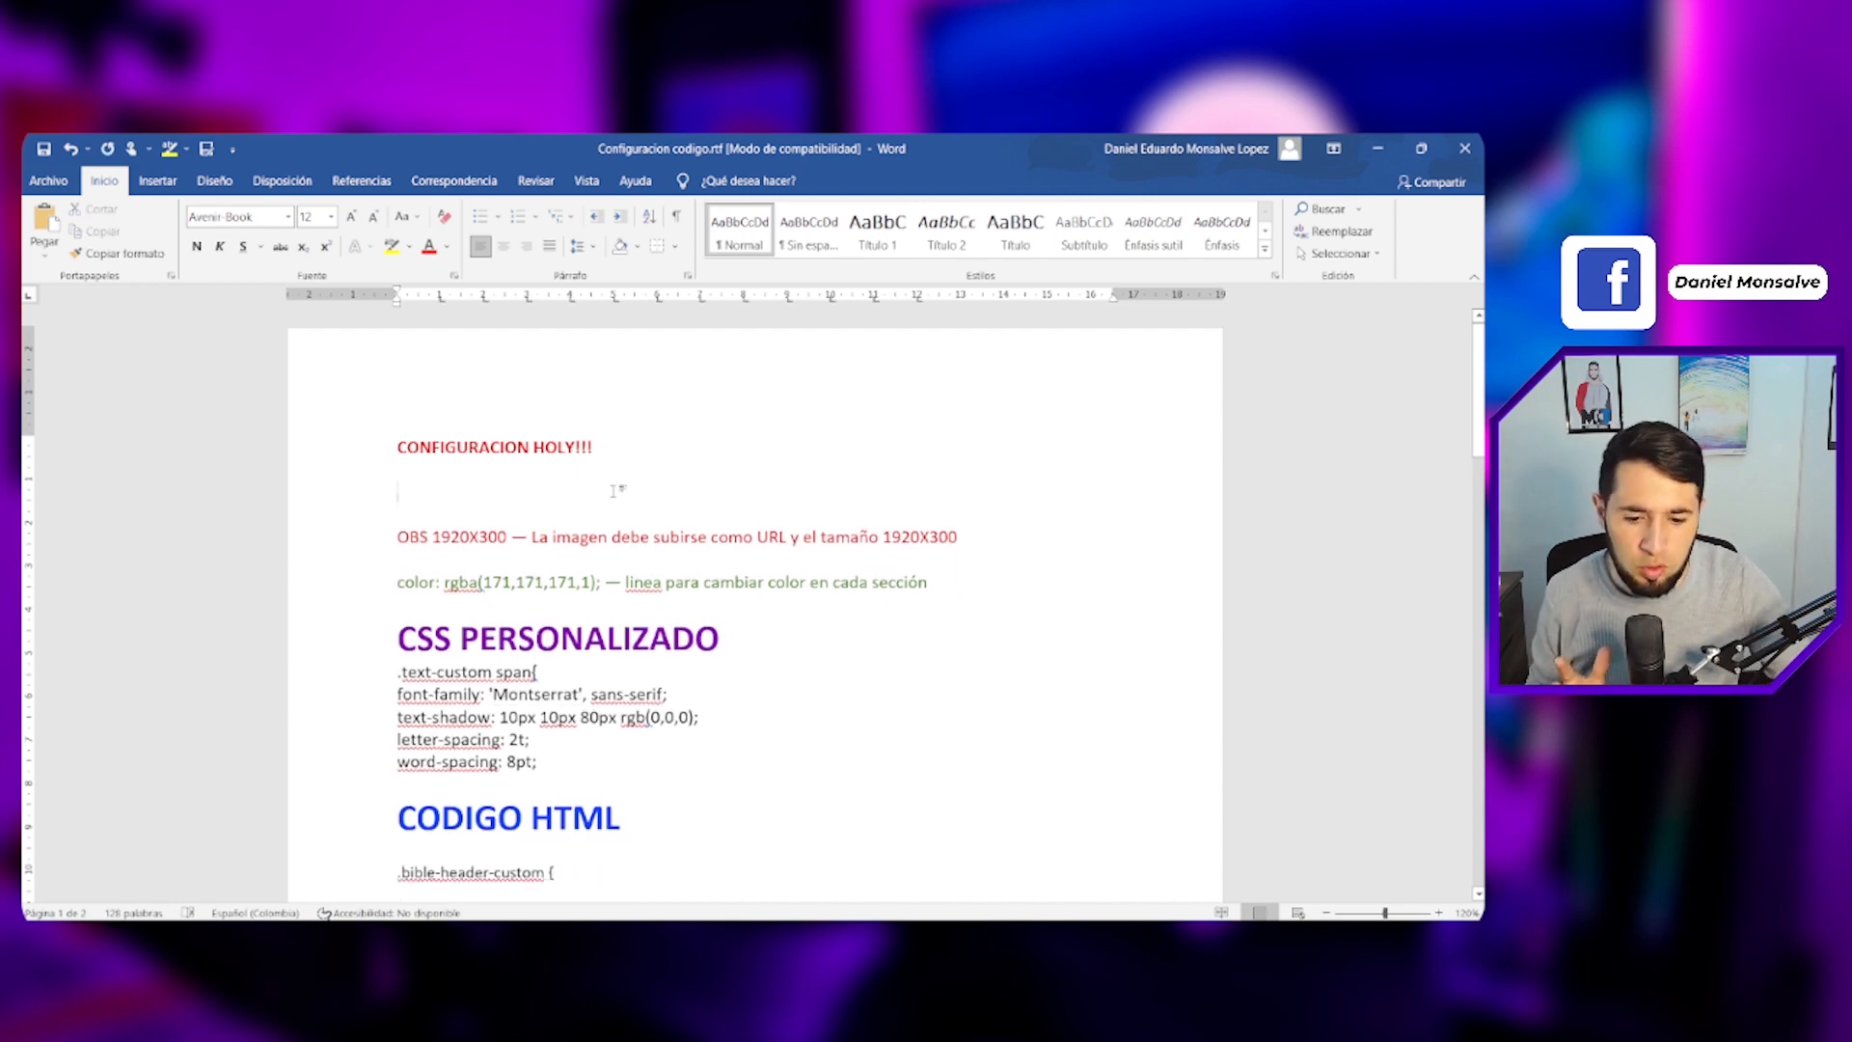
# - Select the CSS PERSONALIZADO code block and review the document's HTML code further down
pyautogui.scroll(-1, 615, 491)
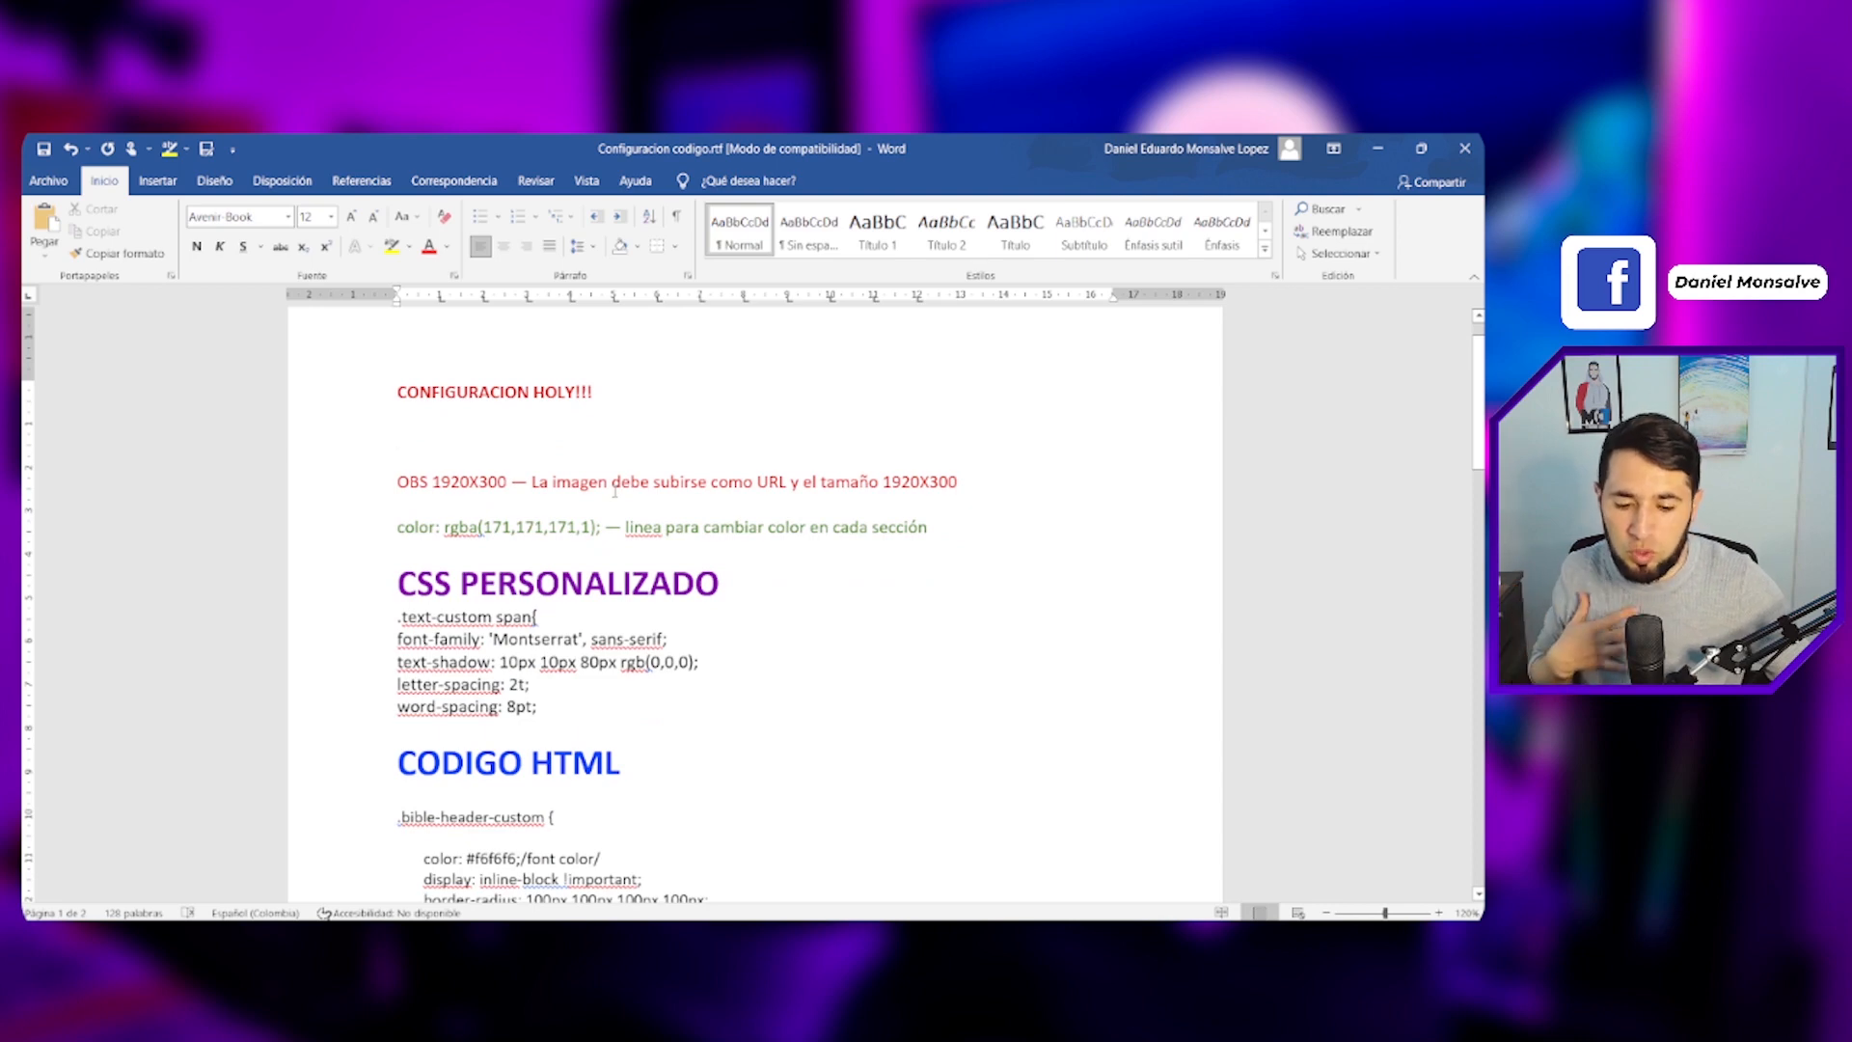
pyautogui.scroll(-2, 615, 491)
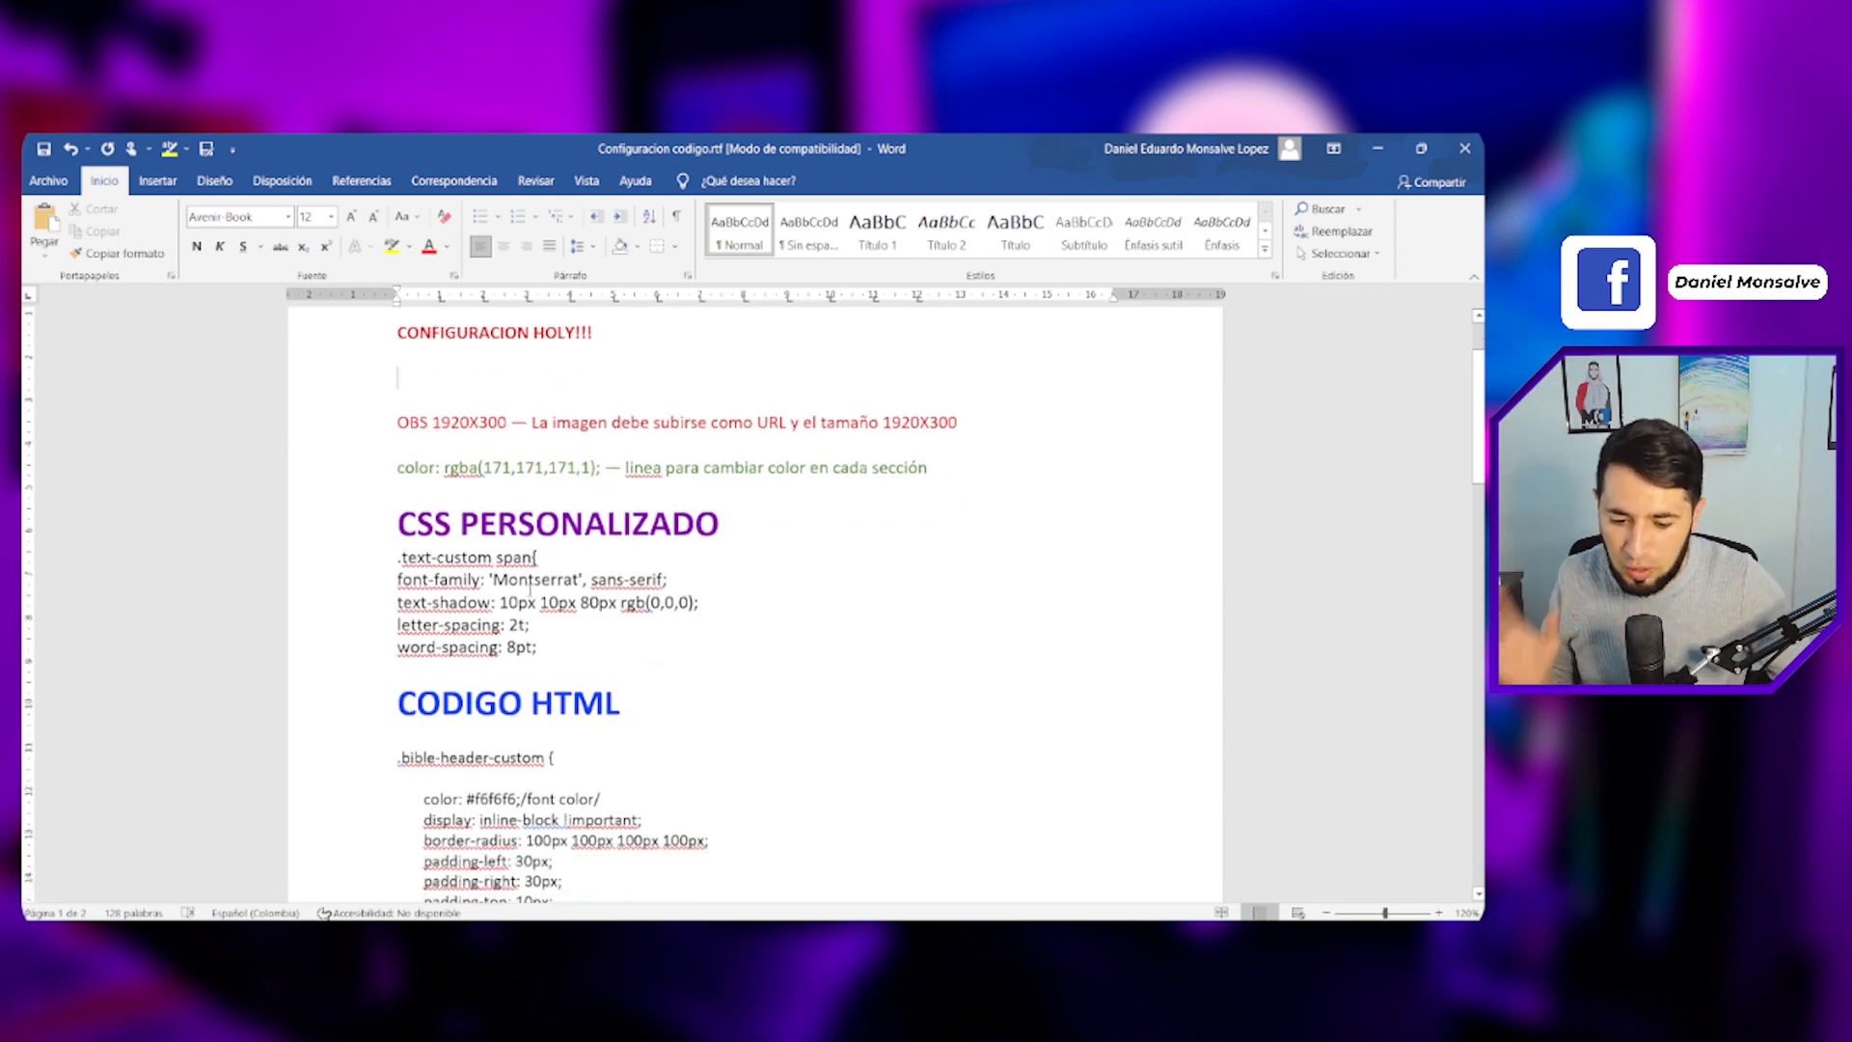
pyautogui.moveTo(396, 507); pyautogui.dragTo(558, 598)
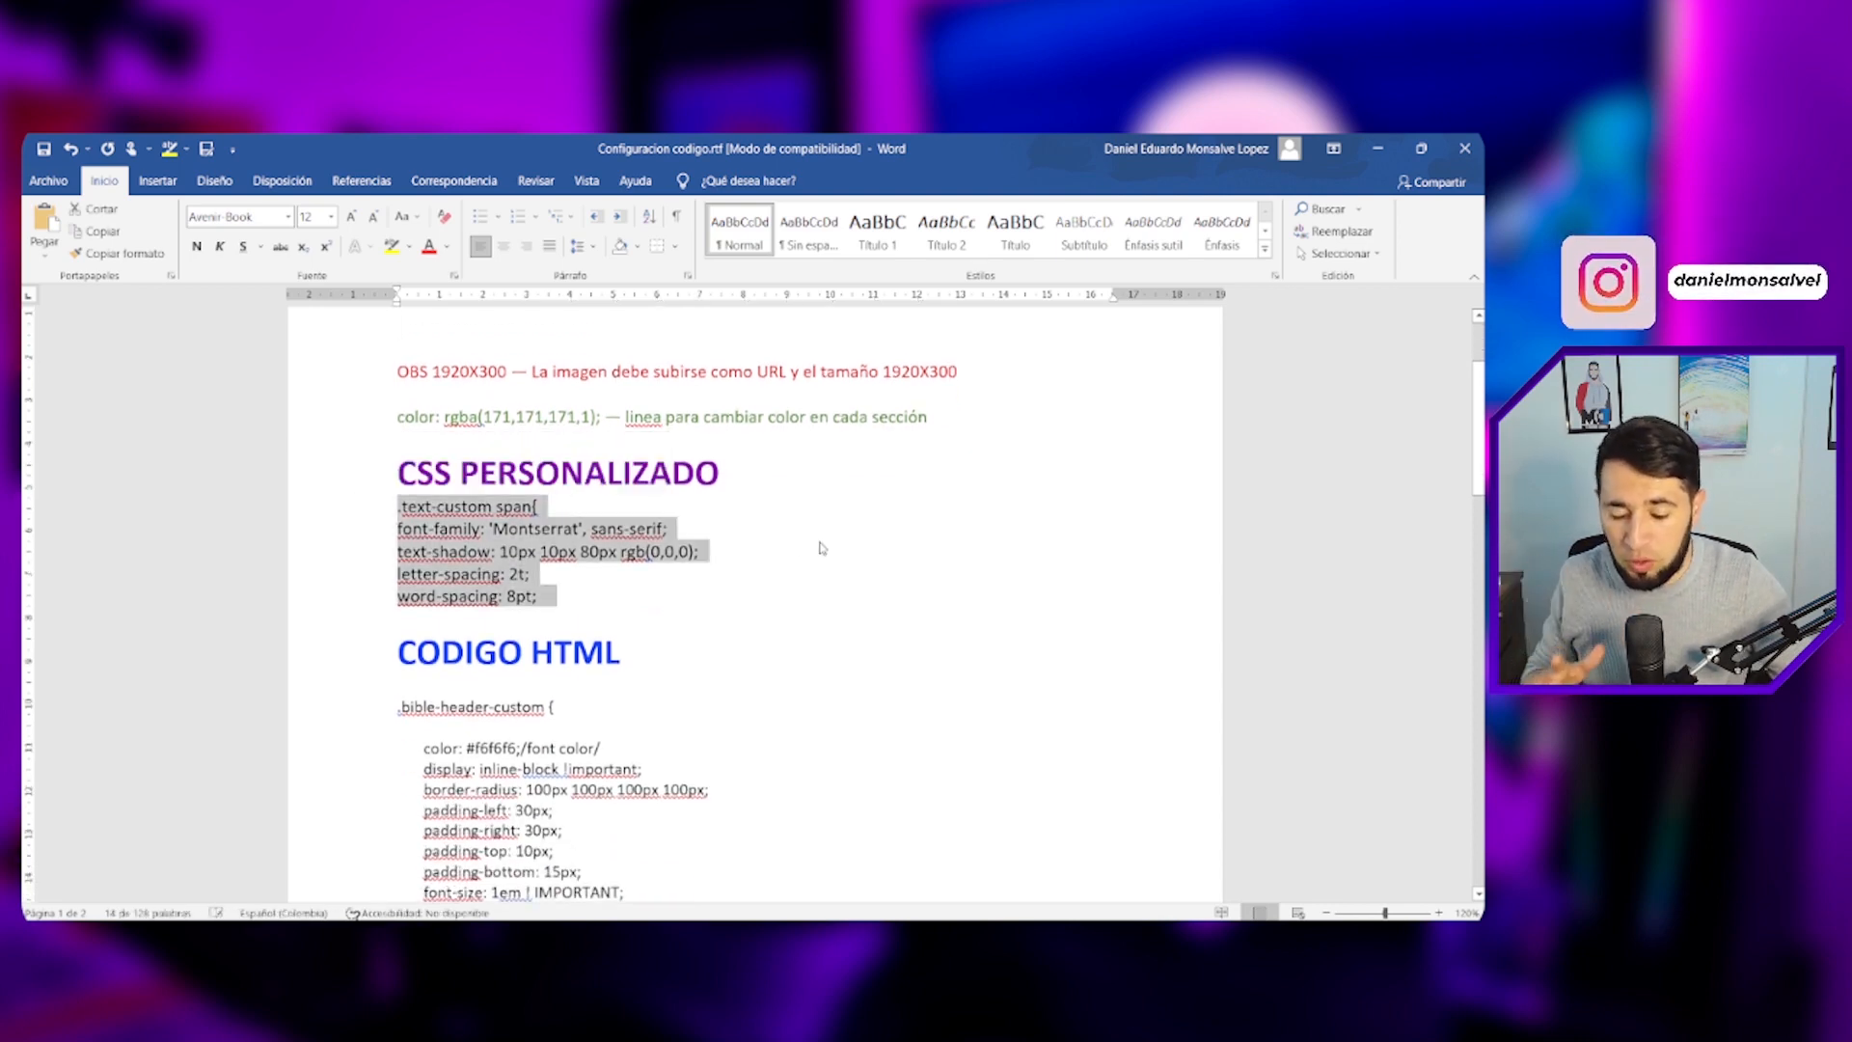
pyautogui.scroll(-15, 820, 542)
pyautogui.scroll(-6, 817, 543)
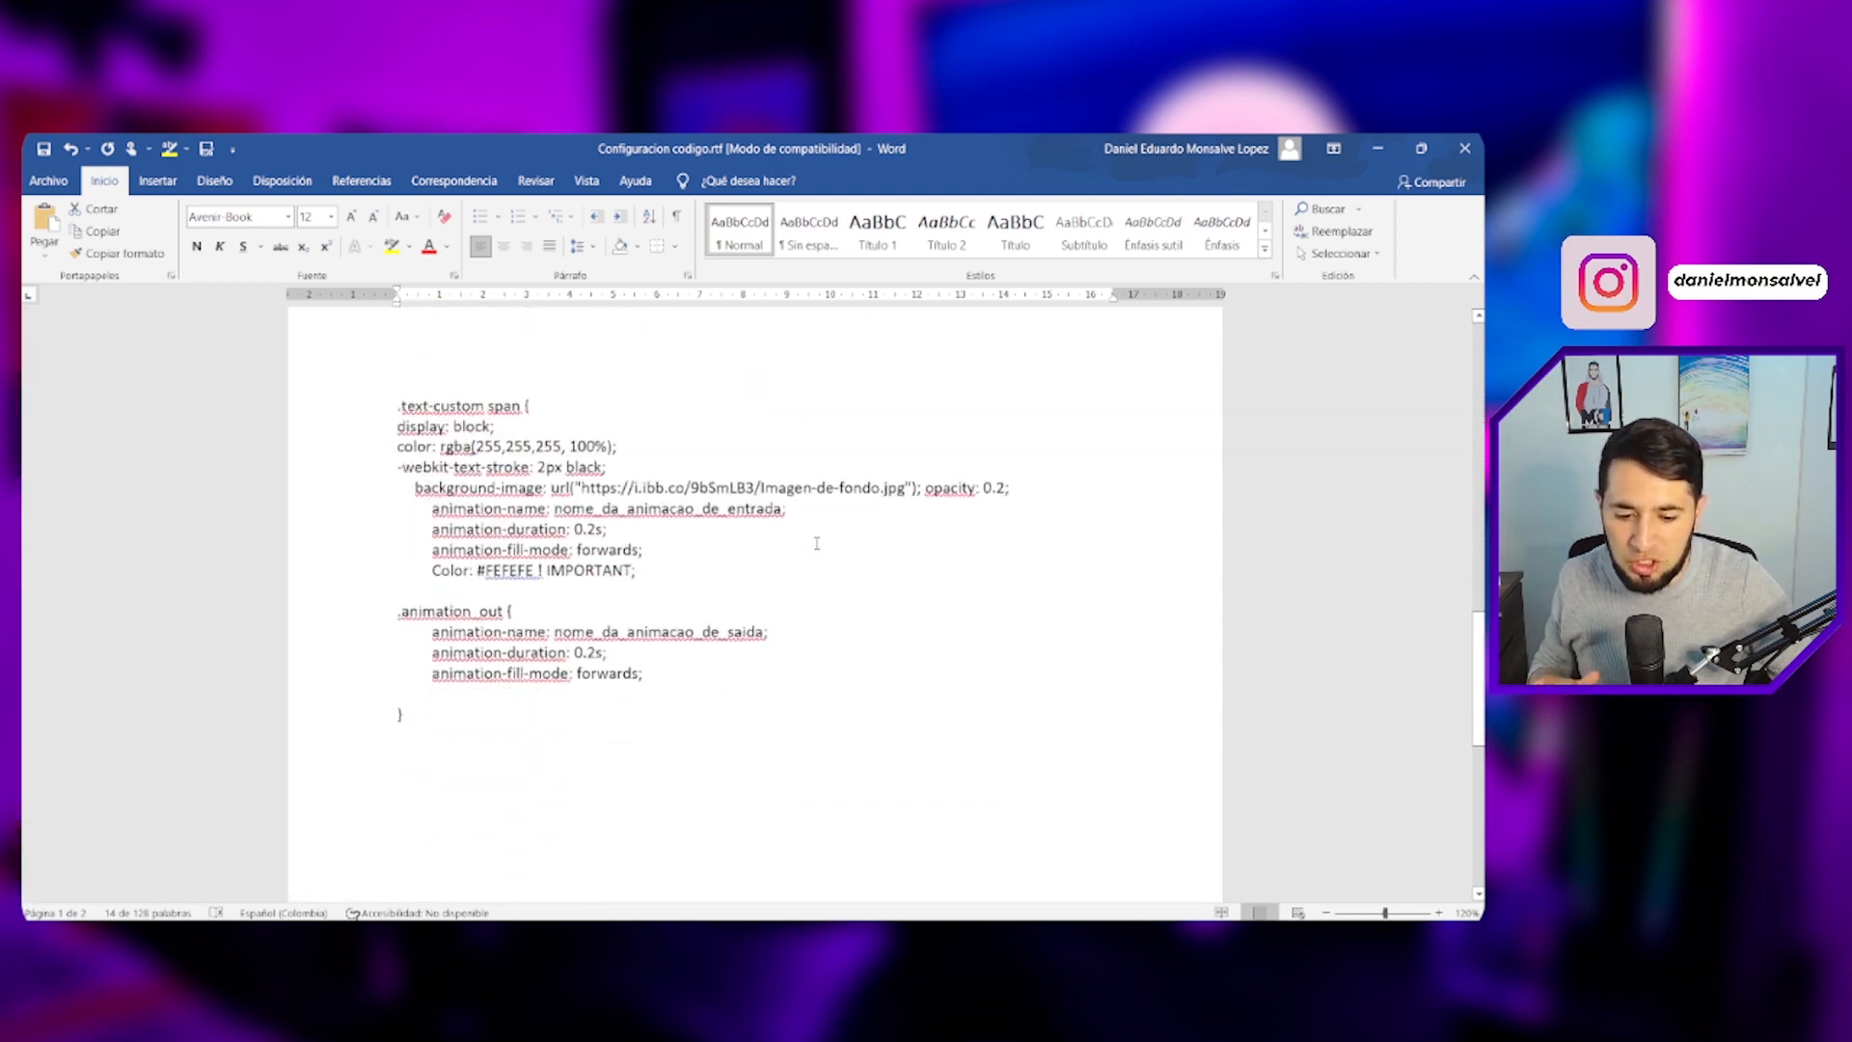
pyautogui.scroll(20, 817, 543)
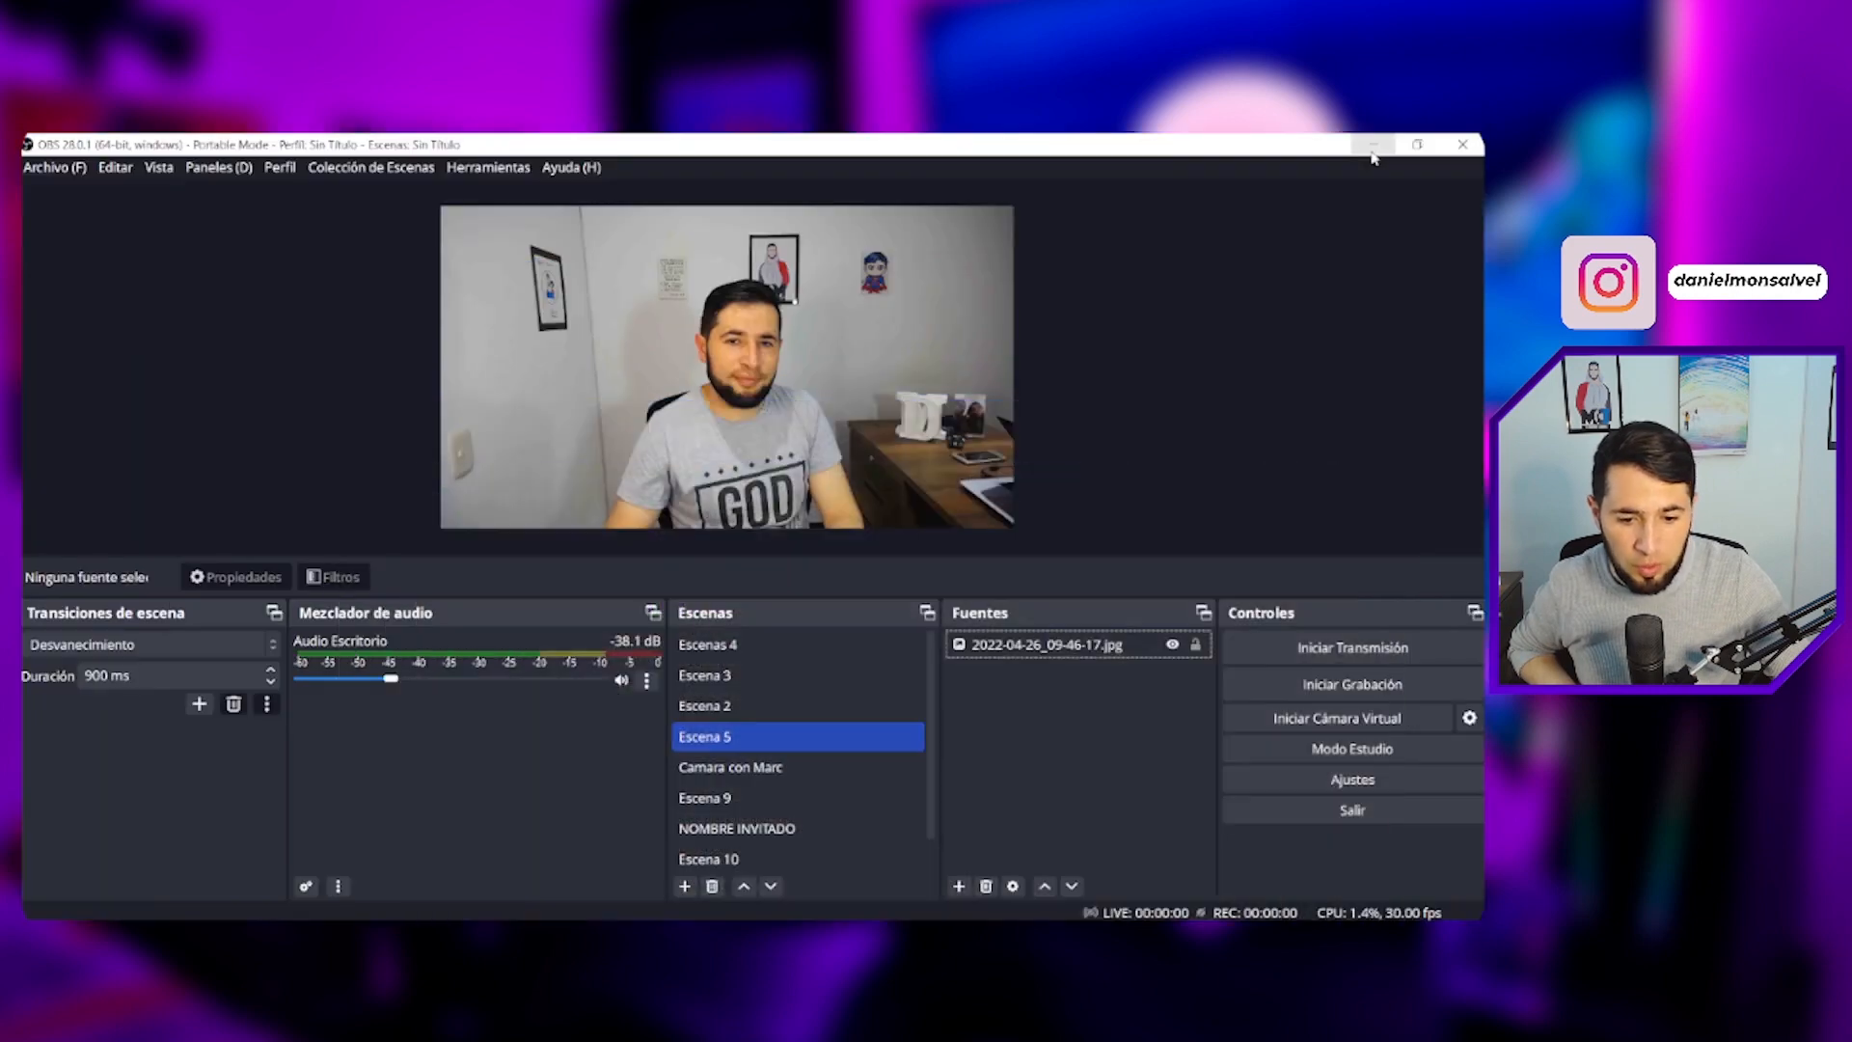
# - Minimize Word and switch from the Holyrics Bible view to its main window
pyautogui.click(1377, 147)
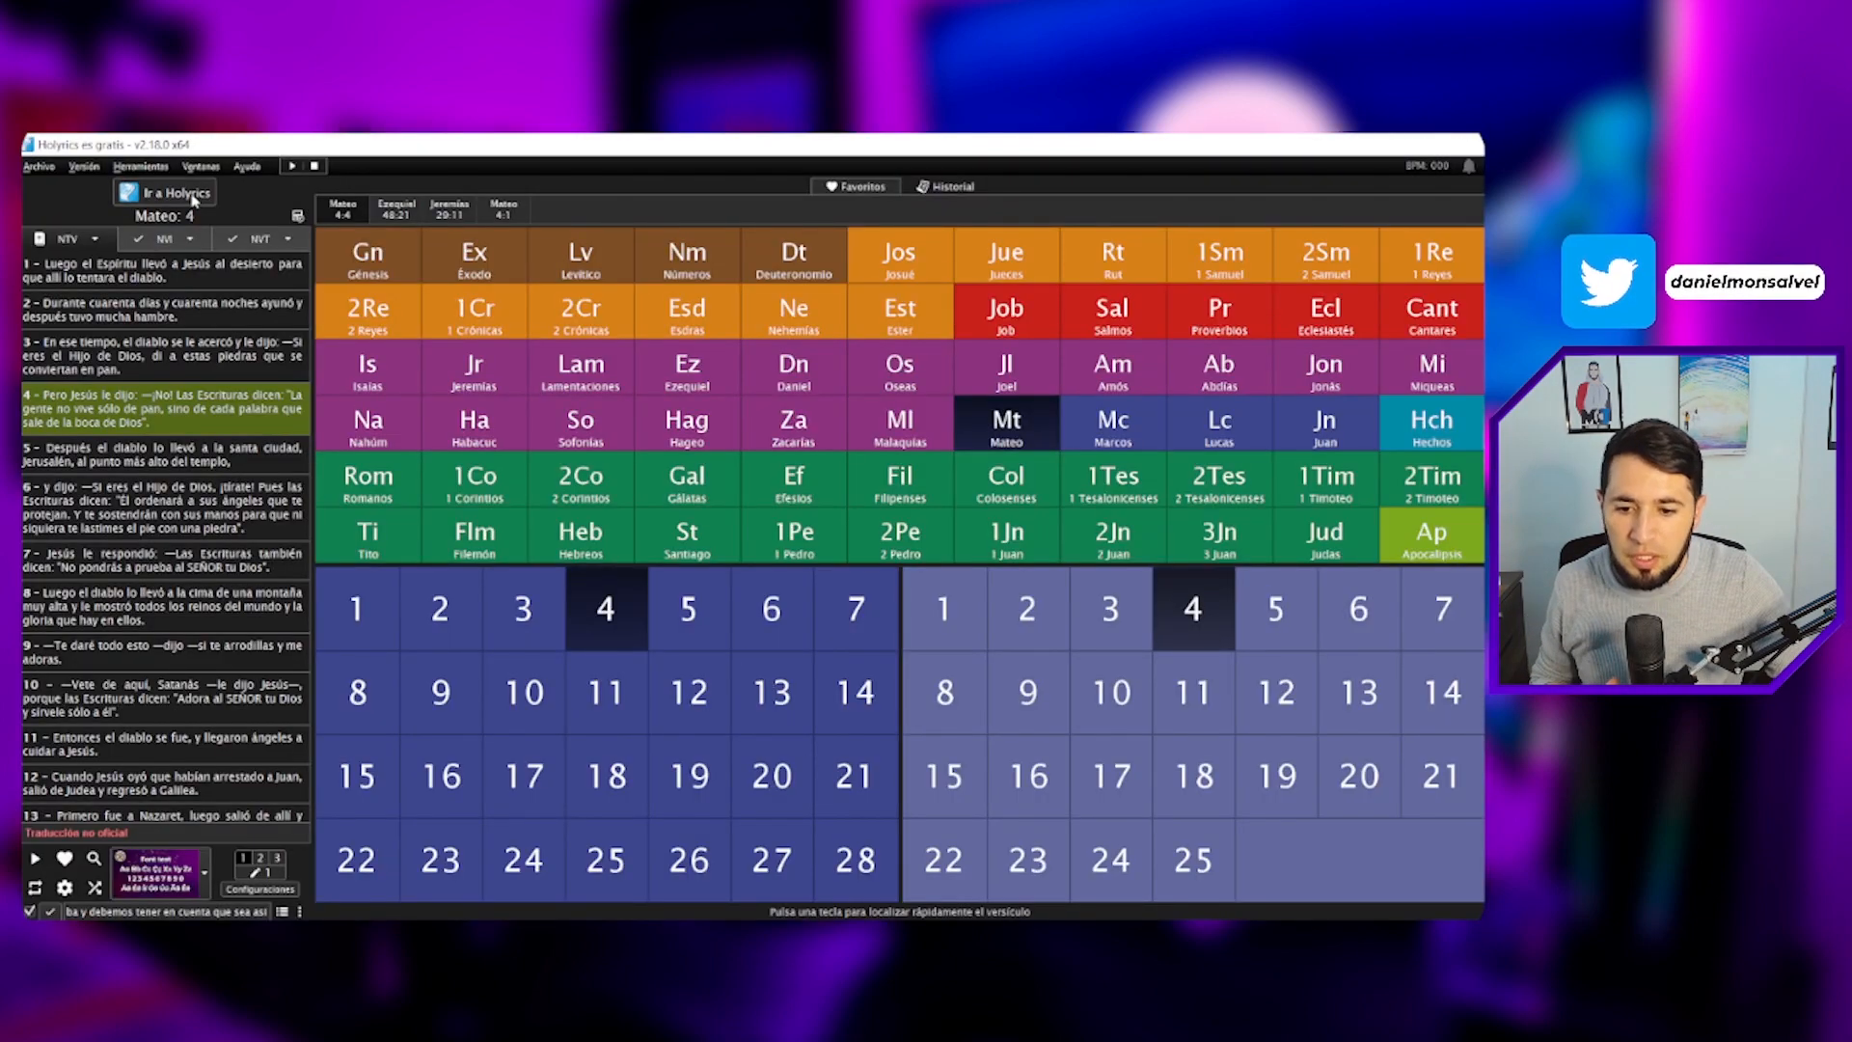
pyautogui.click(193, 200)
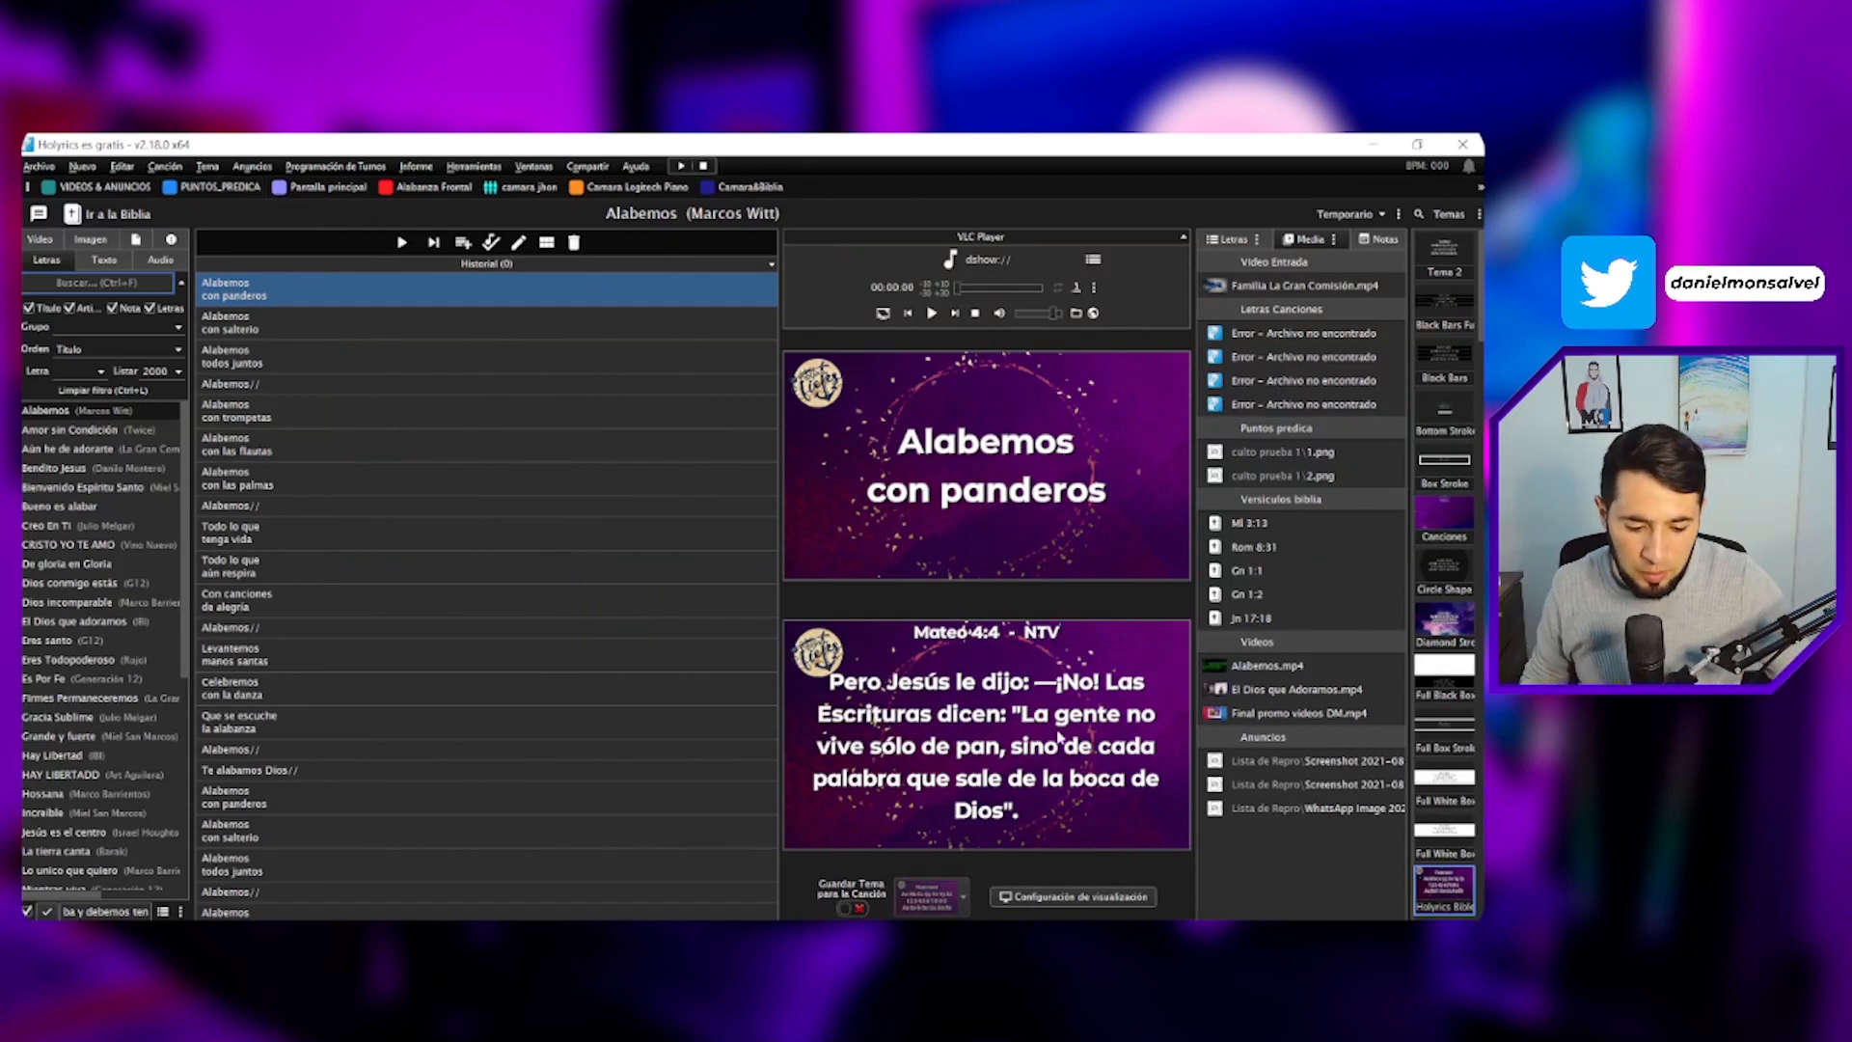
# - Open the Configuración de visualización dialog
pyautogui.click(1100, 897)
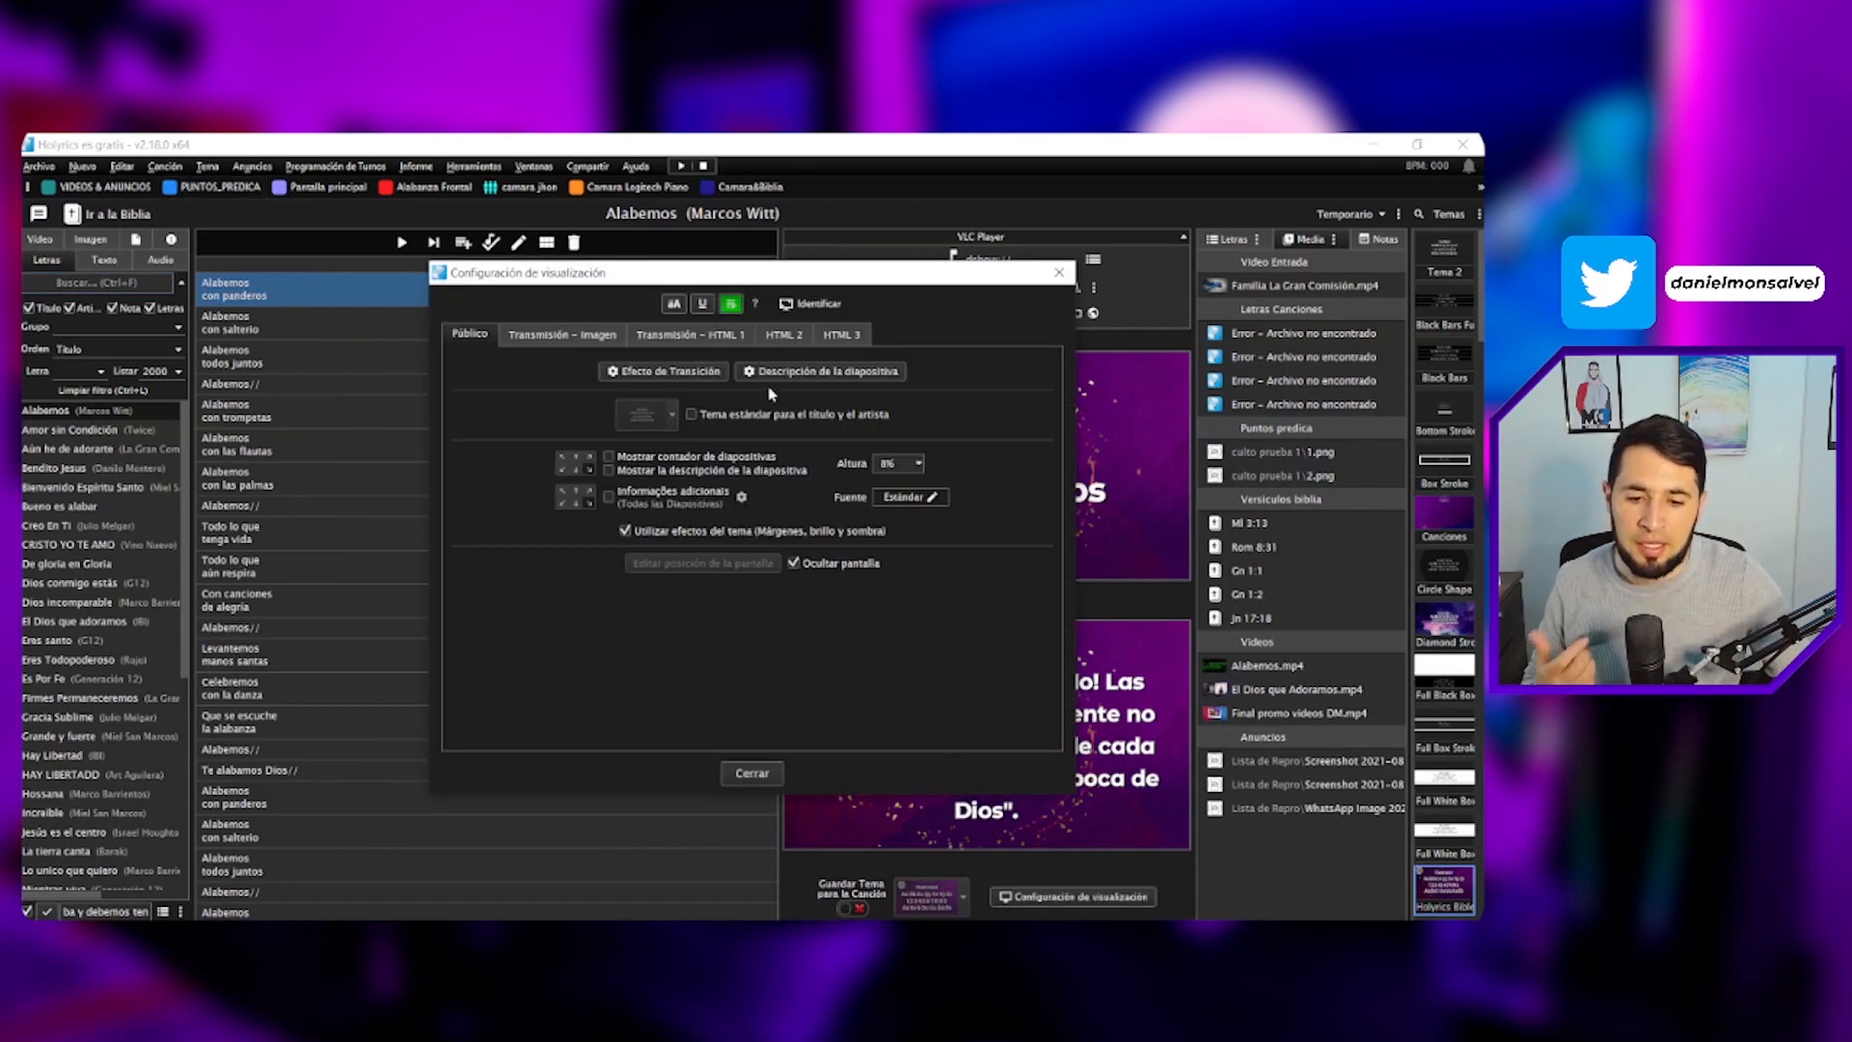
pyautogui.click(1059, 272)
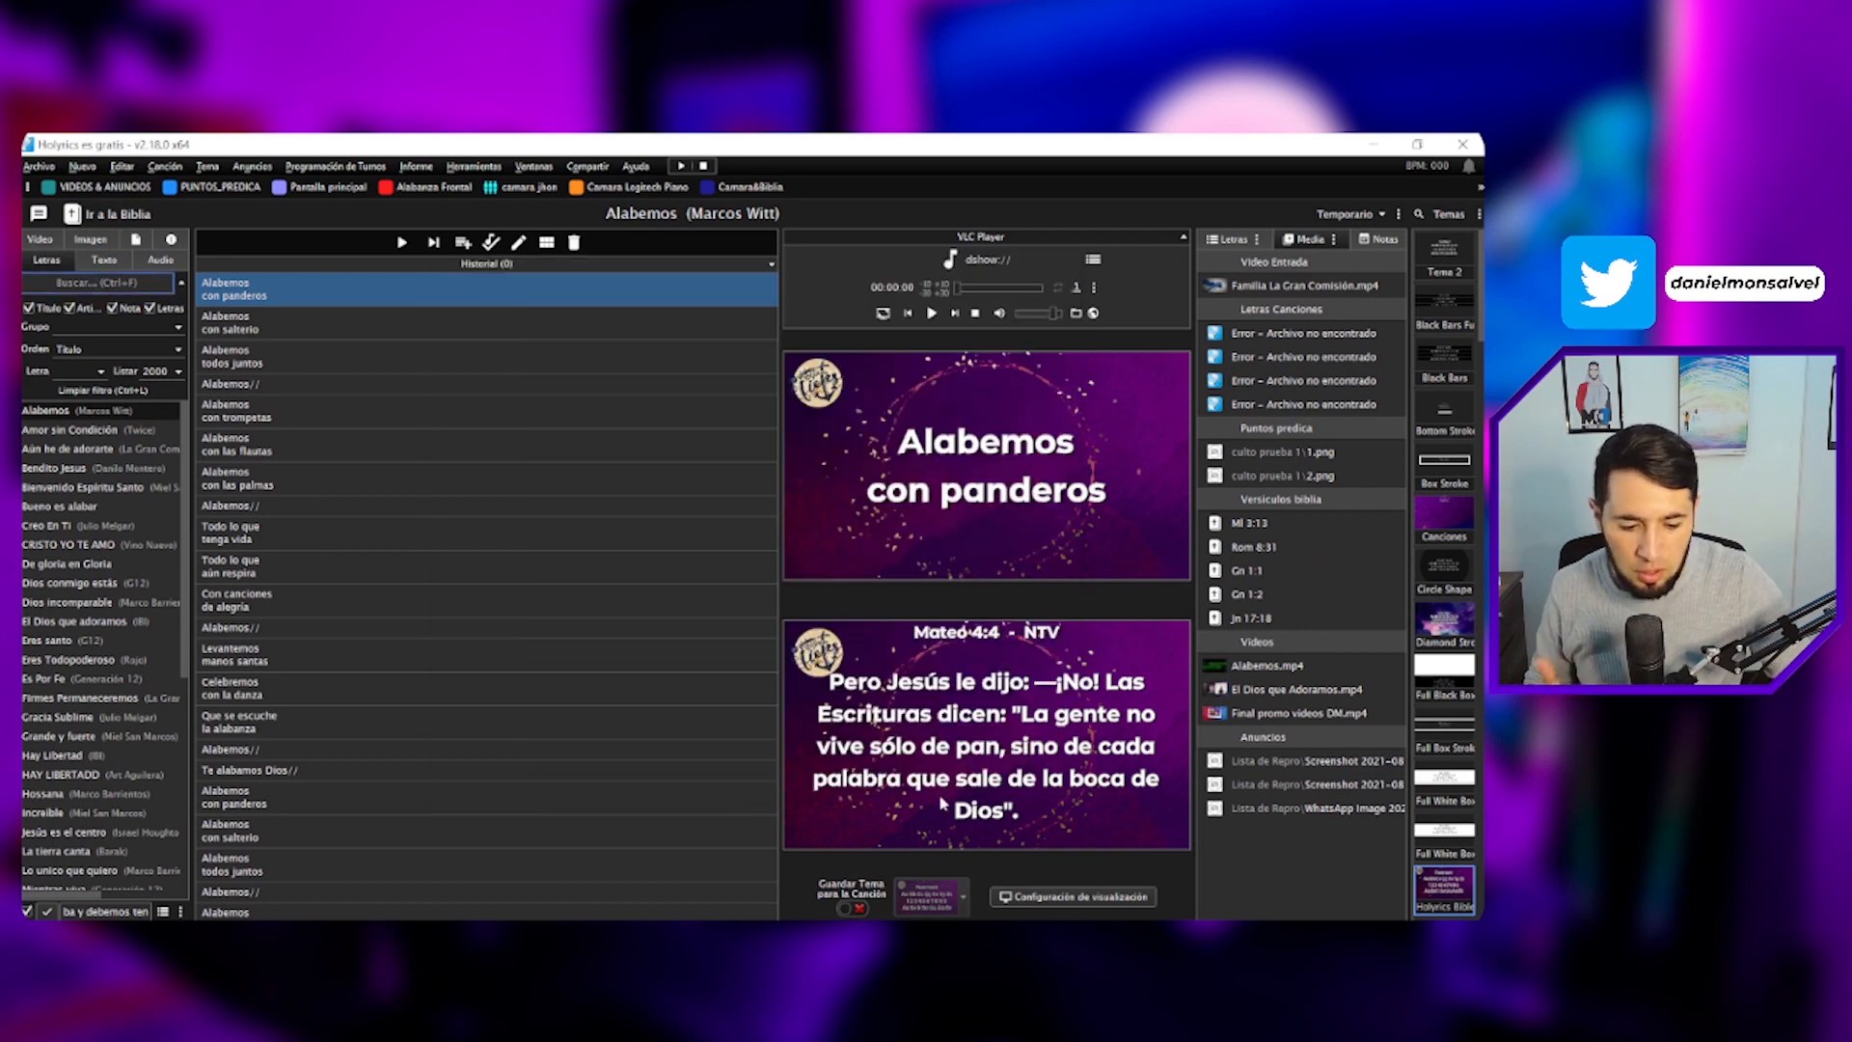
pyautogui.click(36, 168)
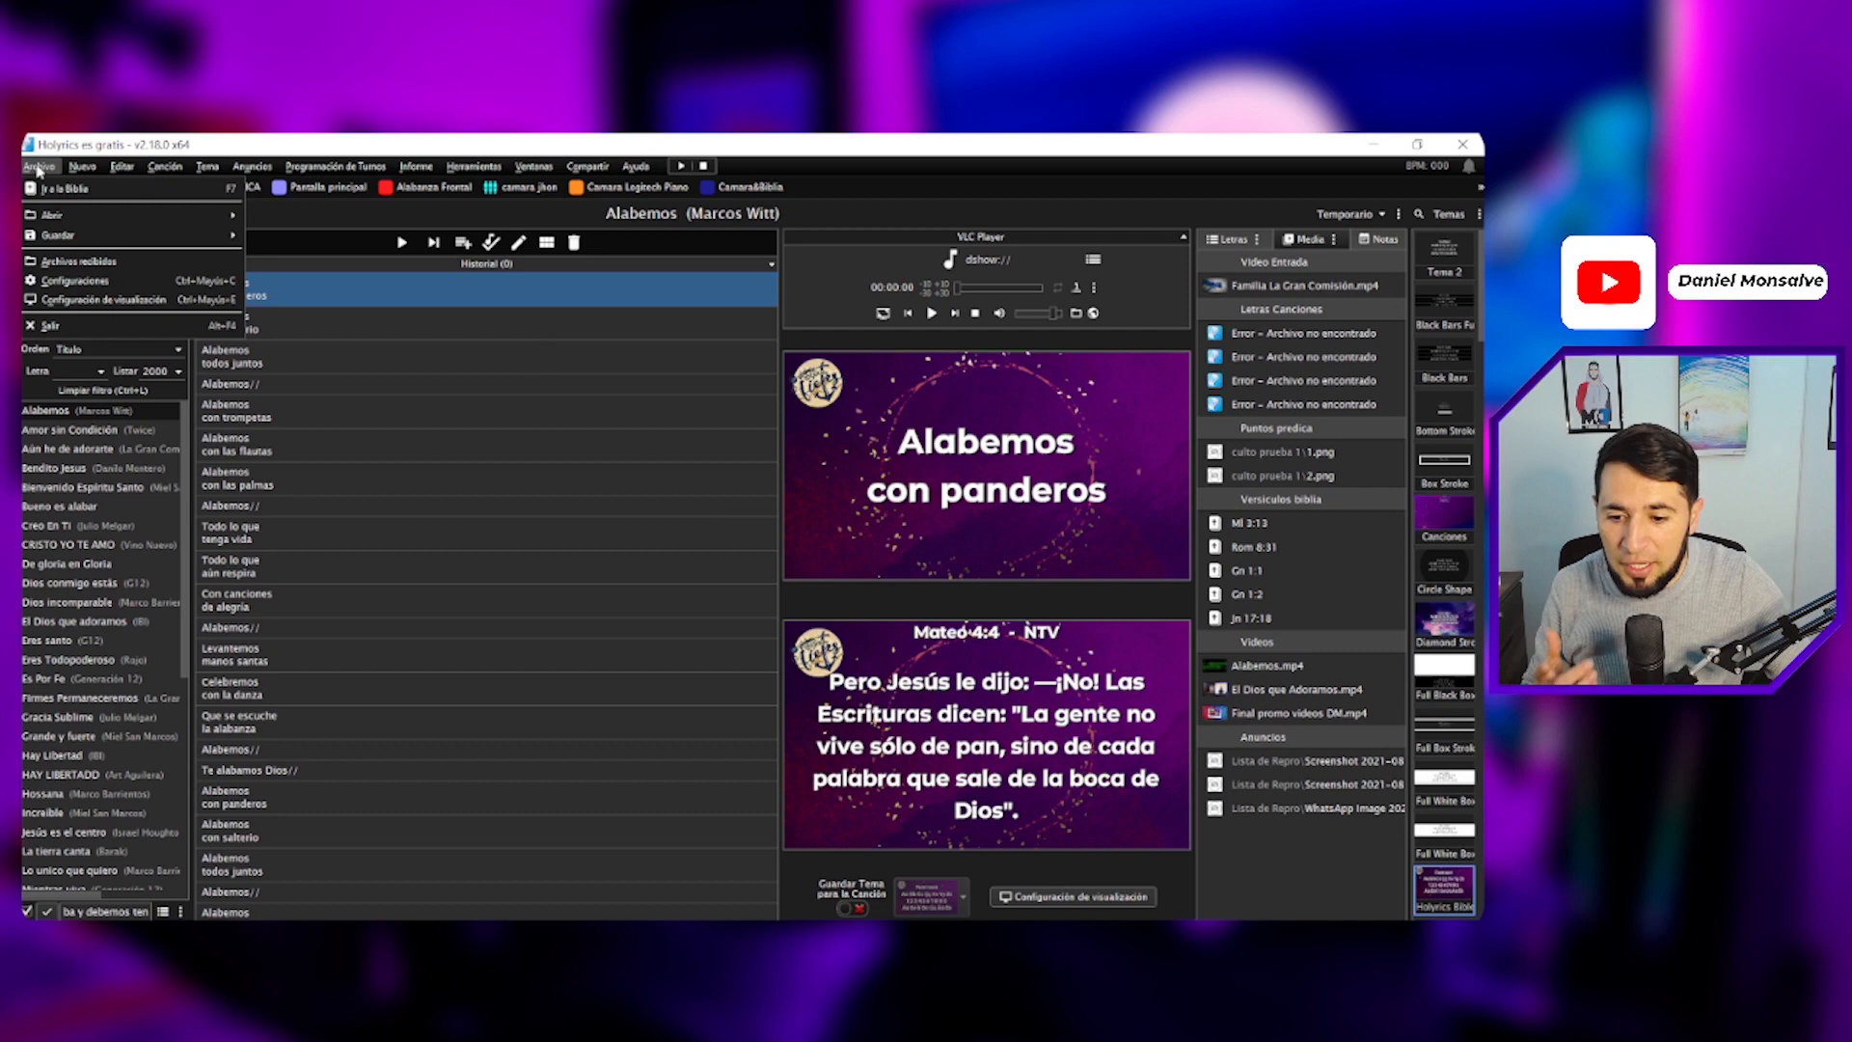
pyautogui.click(108, 307)
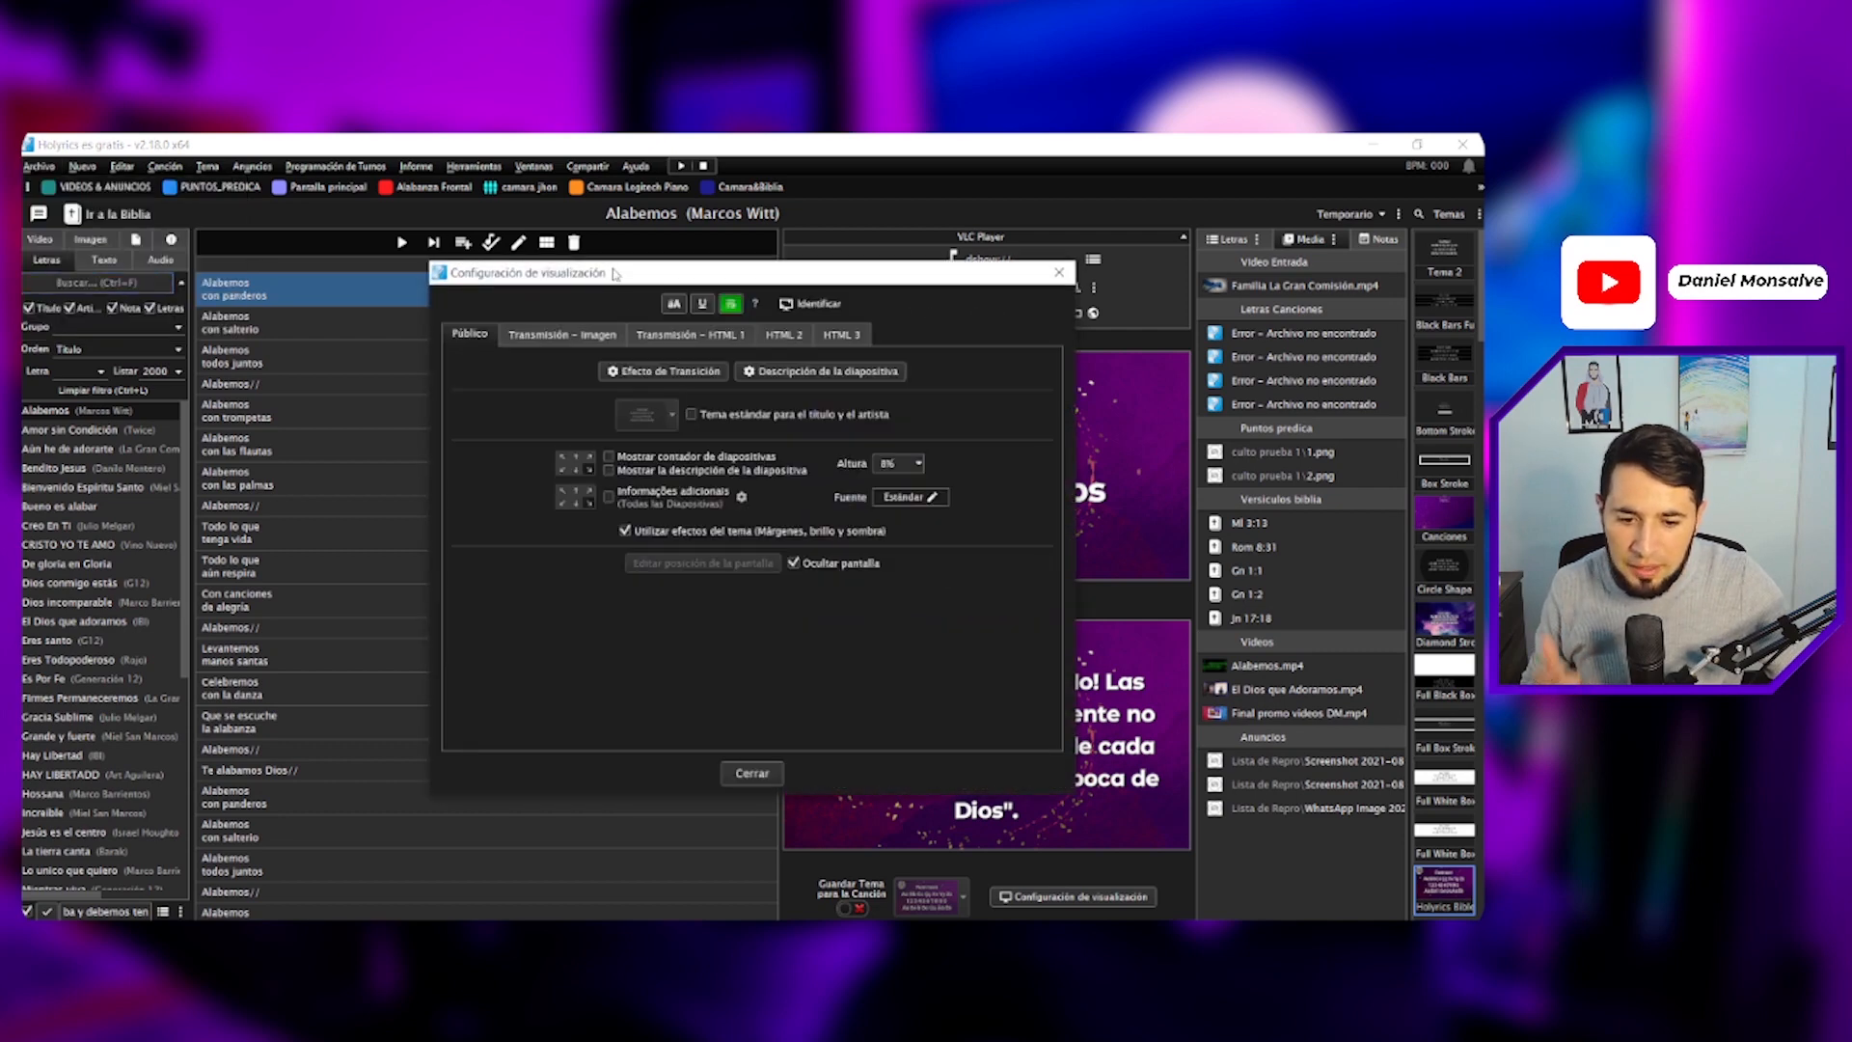
# - Browse the HTML output tabs and open the HTML settings of the HTML 2 output
pyautogui.click(557, 334)
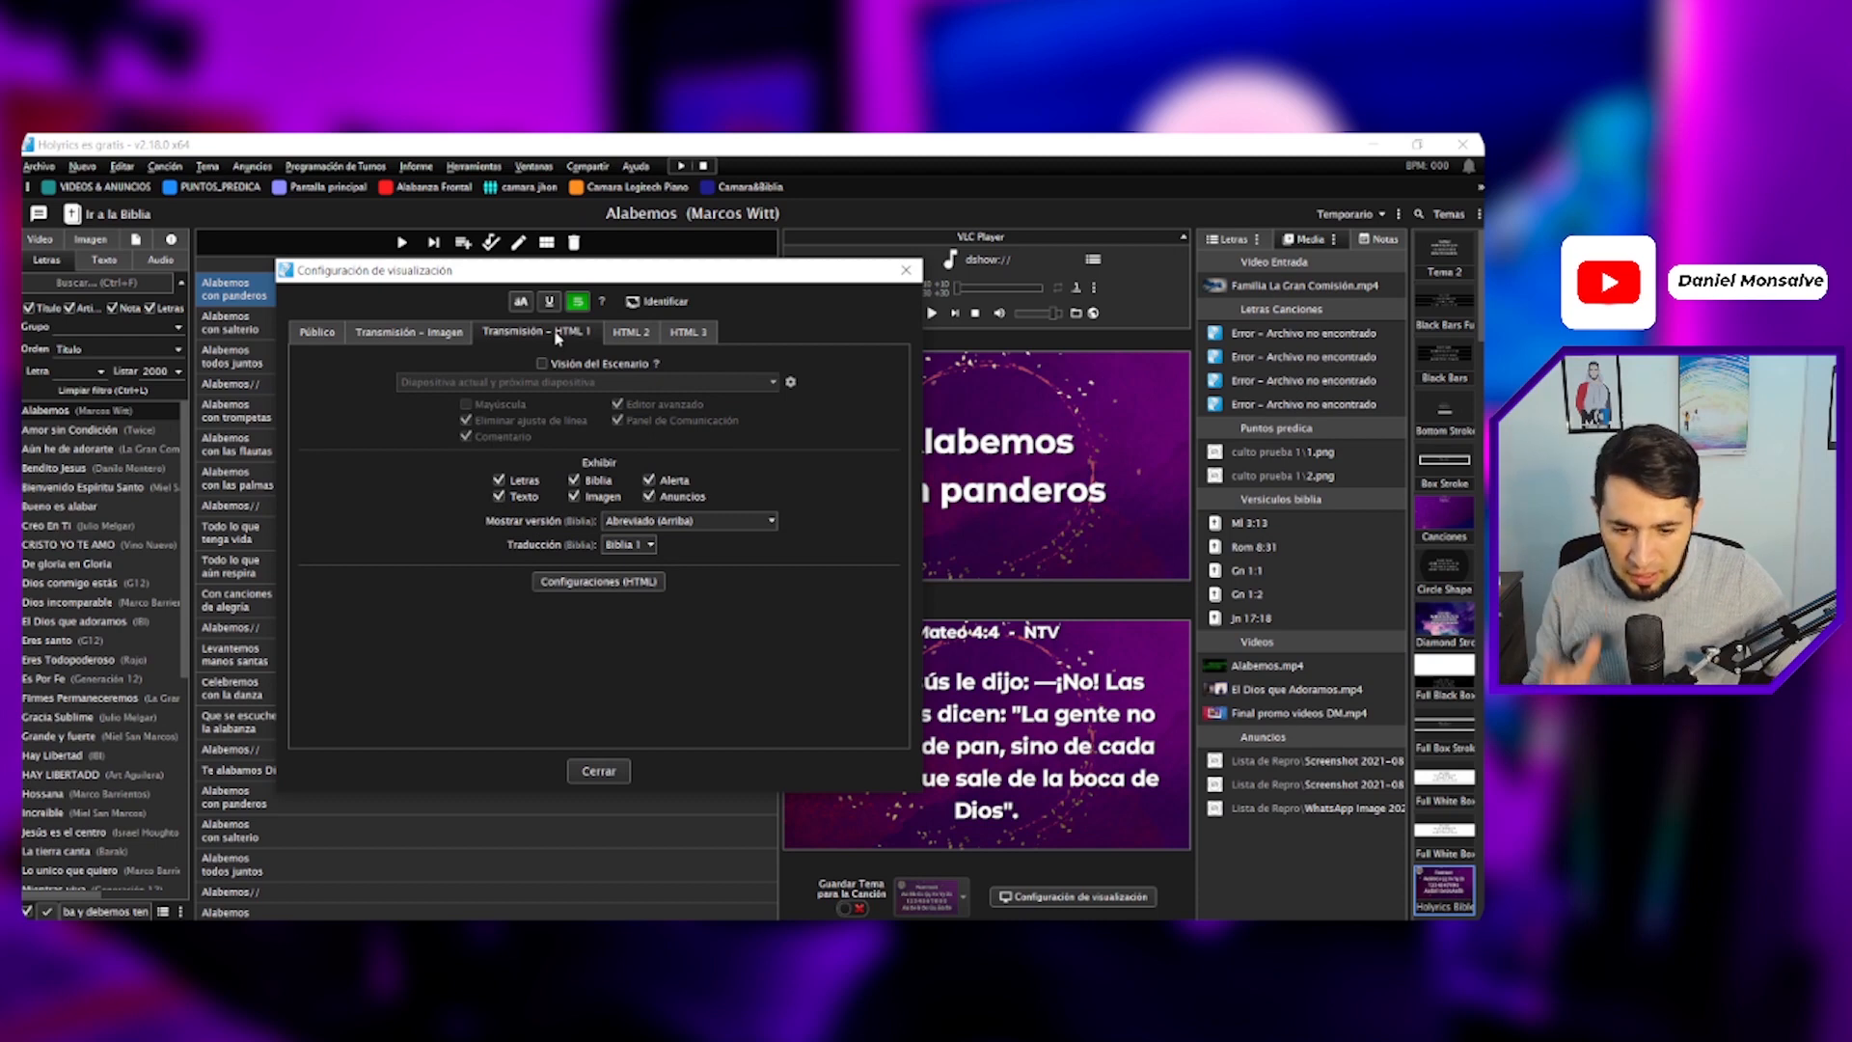
pyautogui.click(631, 332)
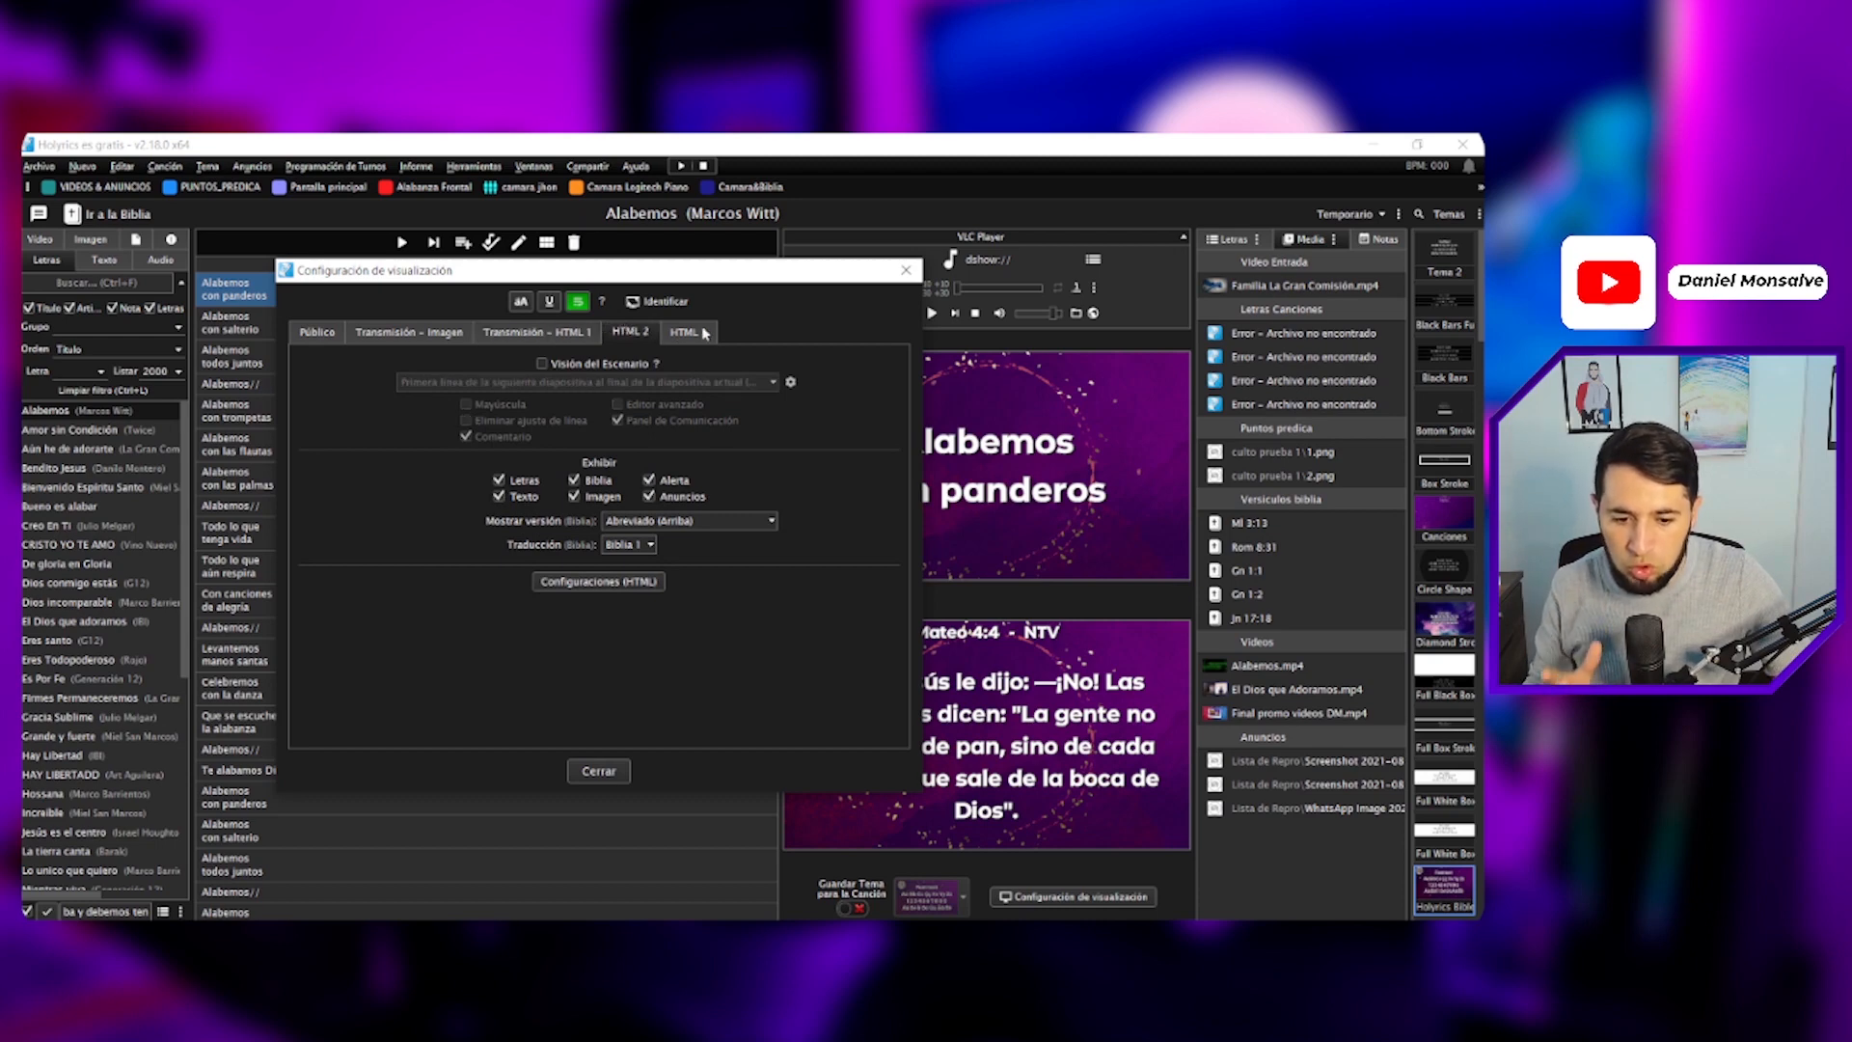
pyautogui.click(697, 332)
pyautogui.click(631, 332)
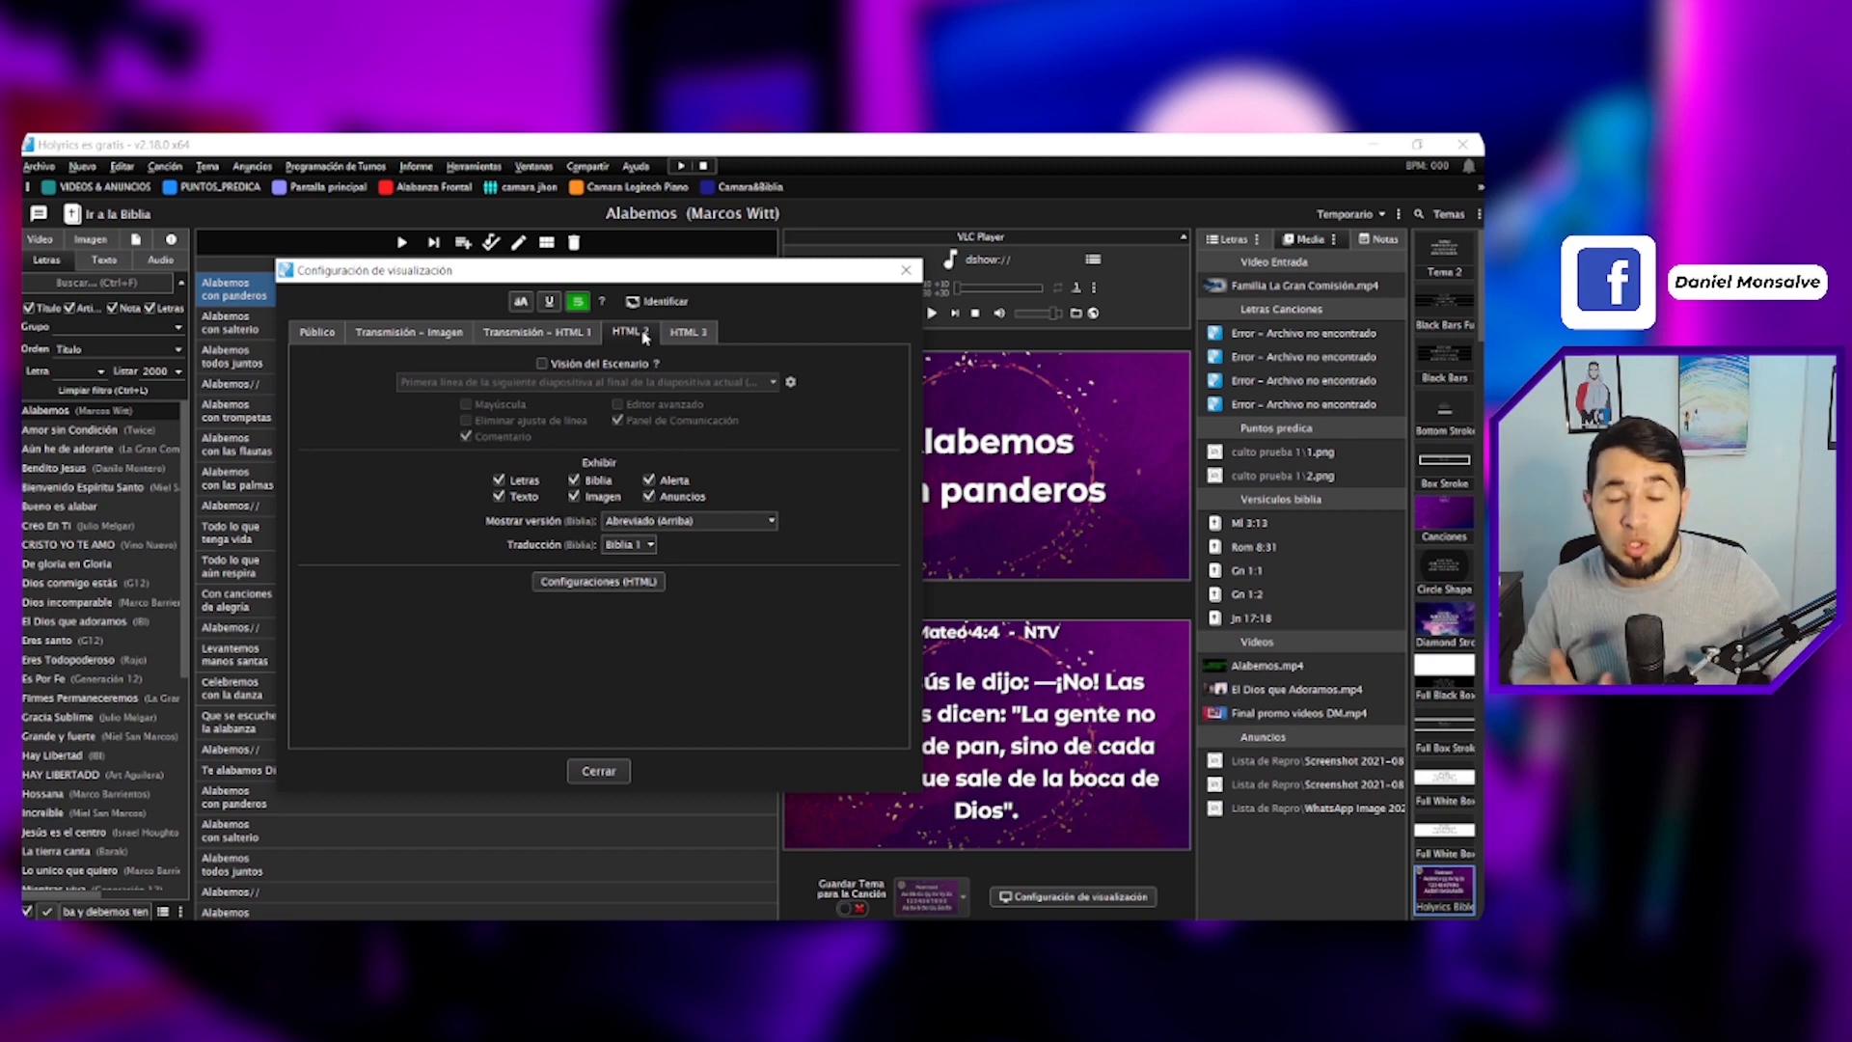
pyautogui.click(610, 582)
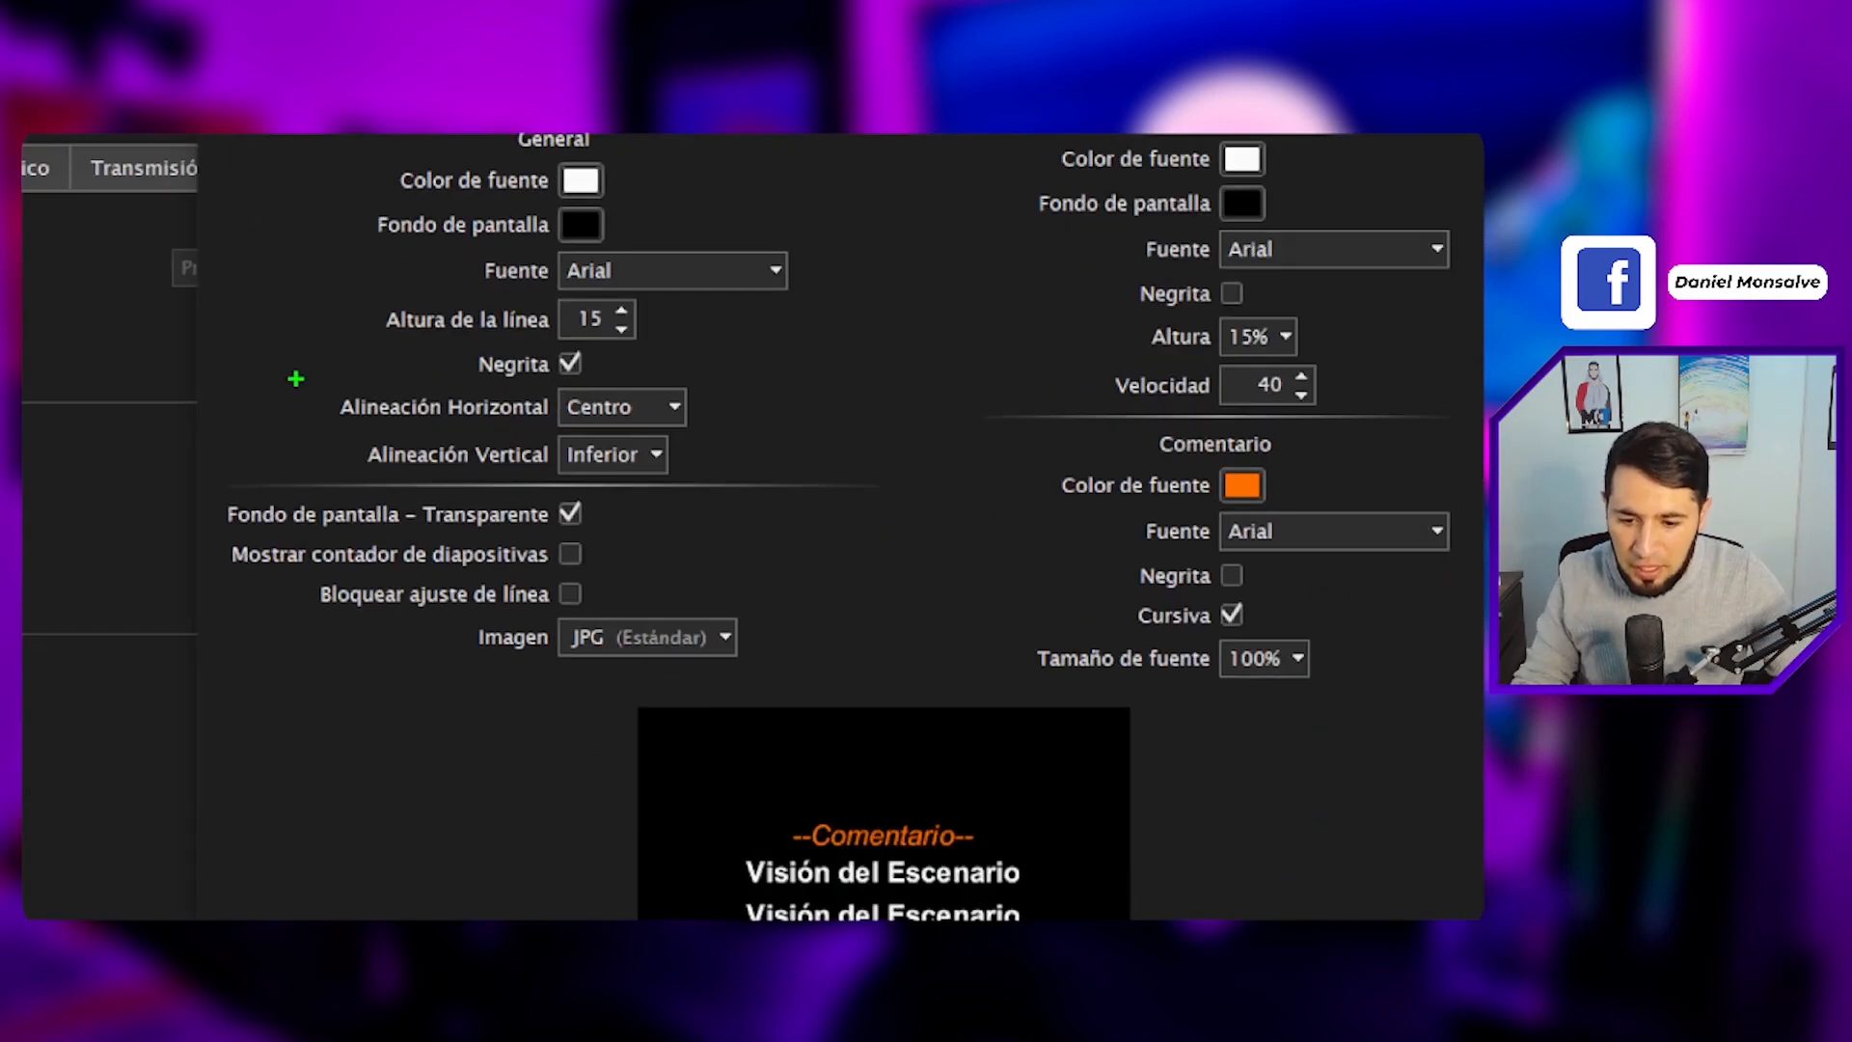
# - Review the HTML 2 alignment and transparent background options, then confirm the settings dialog
pyautogui.moveTo(290, 378)
pyautogui.mouseDown()
pyautogui.moveTo(426, 415)
pyautogui.moveTo(789, 425)
pyautogui.moveTo(984, 294)
pyautogui.mouseUp()
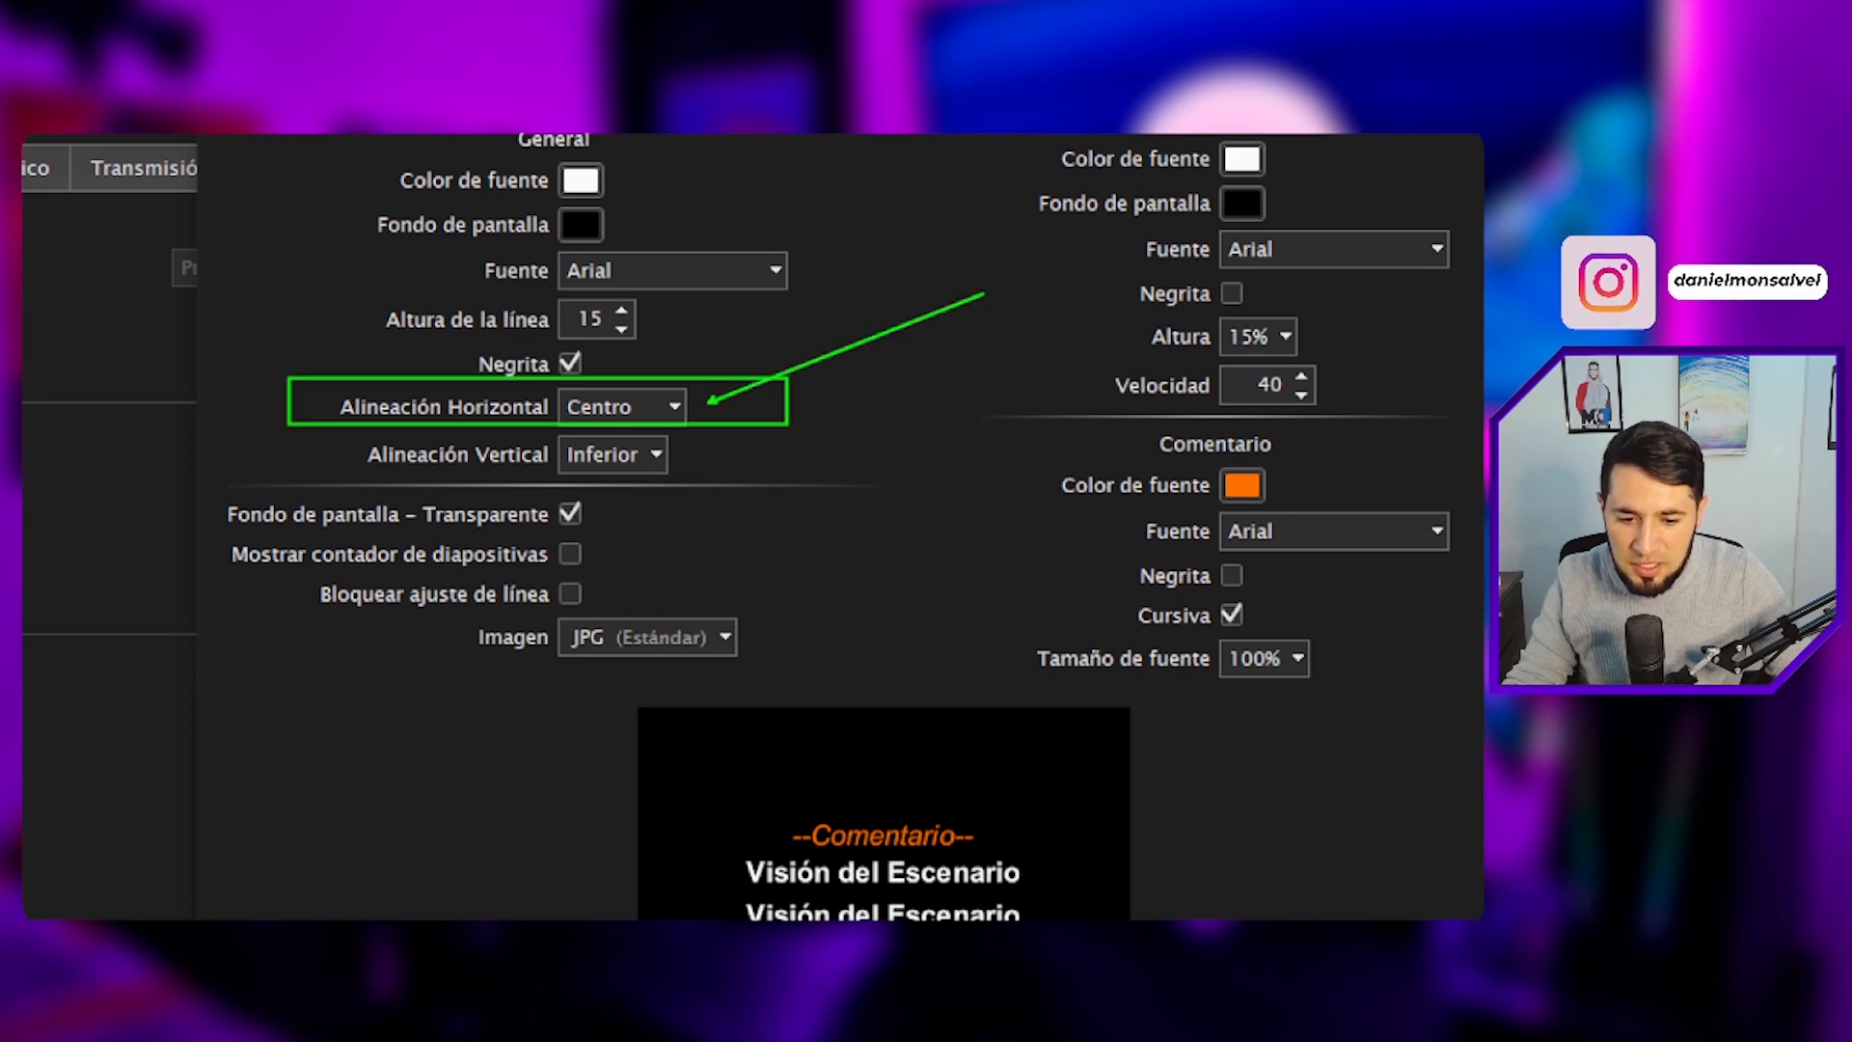
pyautogui.moveTo(324, 417)
pyautogui.mouseDown()
pyautogui.moveTo(858, 453)
pyautogui.moveTo(799, 487)
pyautogui.mouseUp()
pyautogui.moveTo(693, 449); pyautogui.dragTo(981, 365)
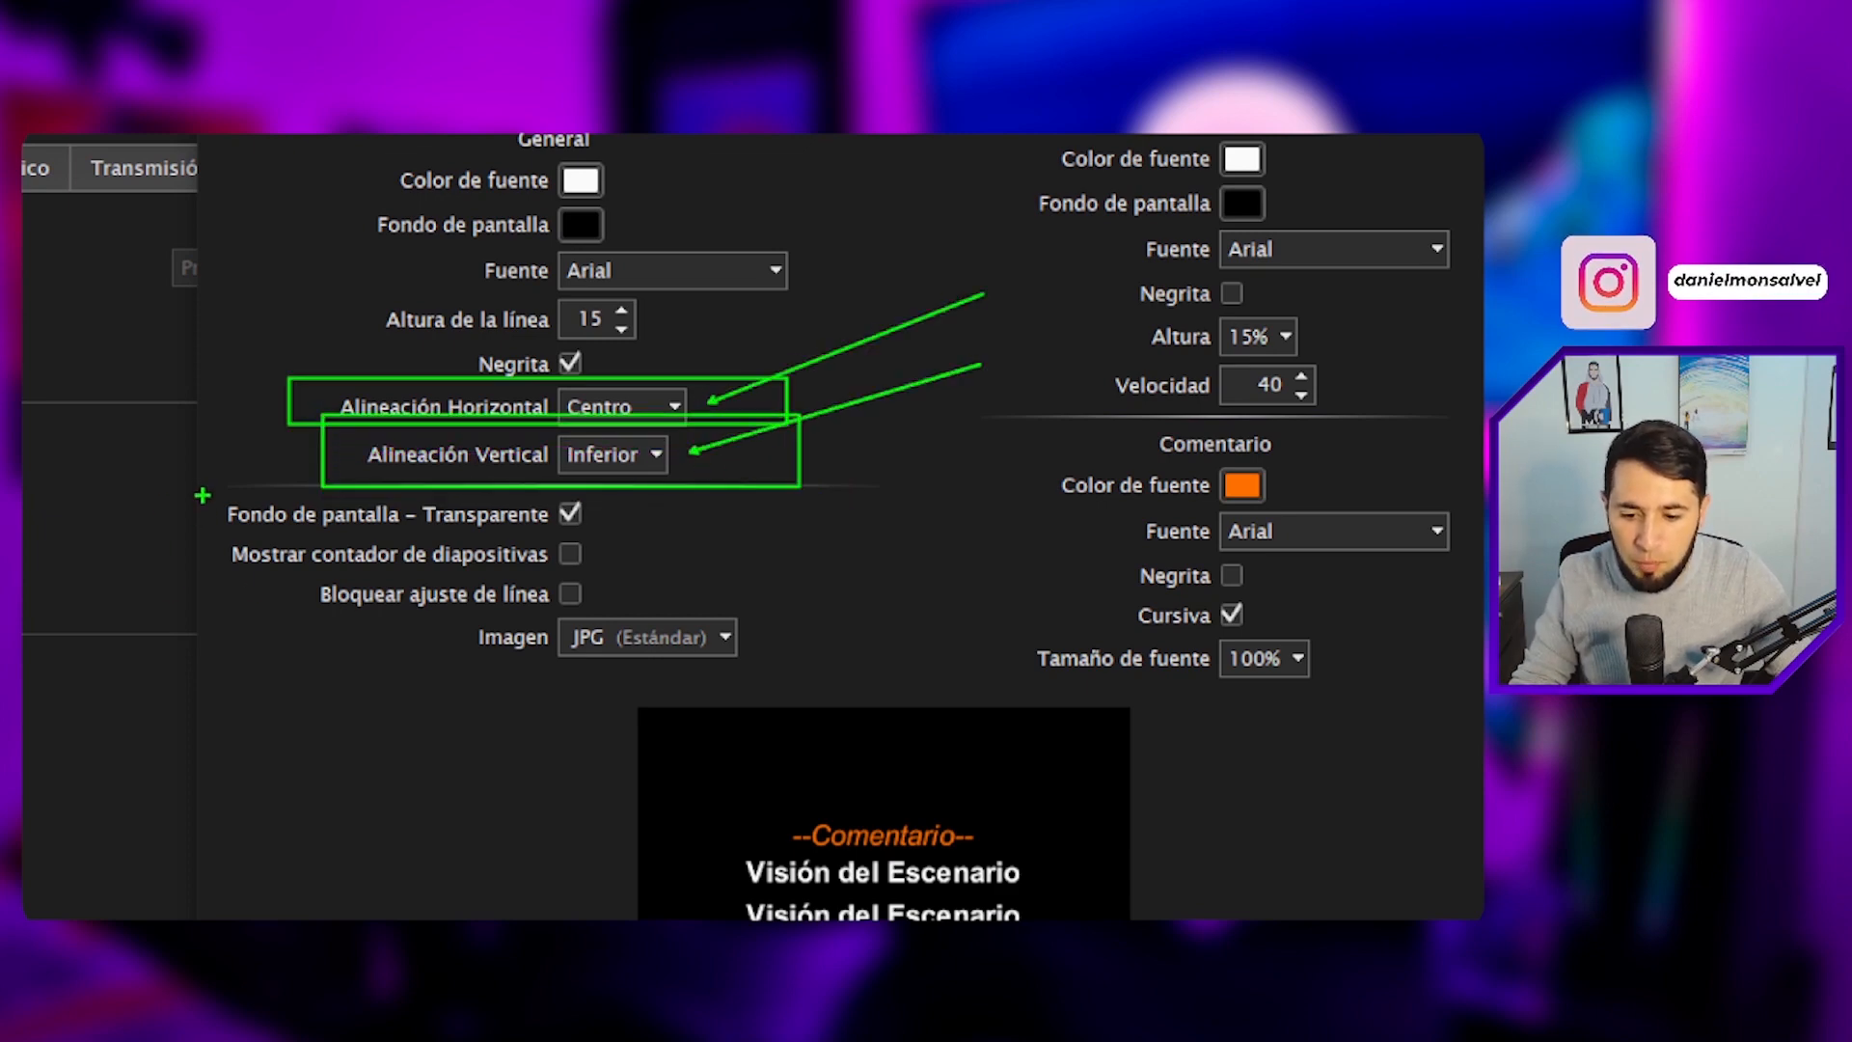
pyautogui.moveTo(201, 492); pyautogui.dragTo(707, 536)
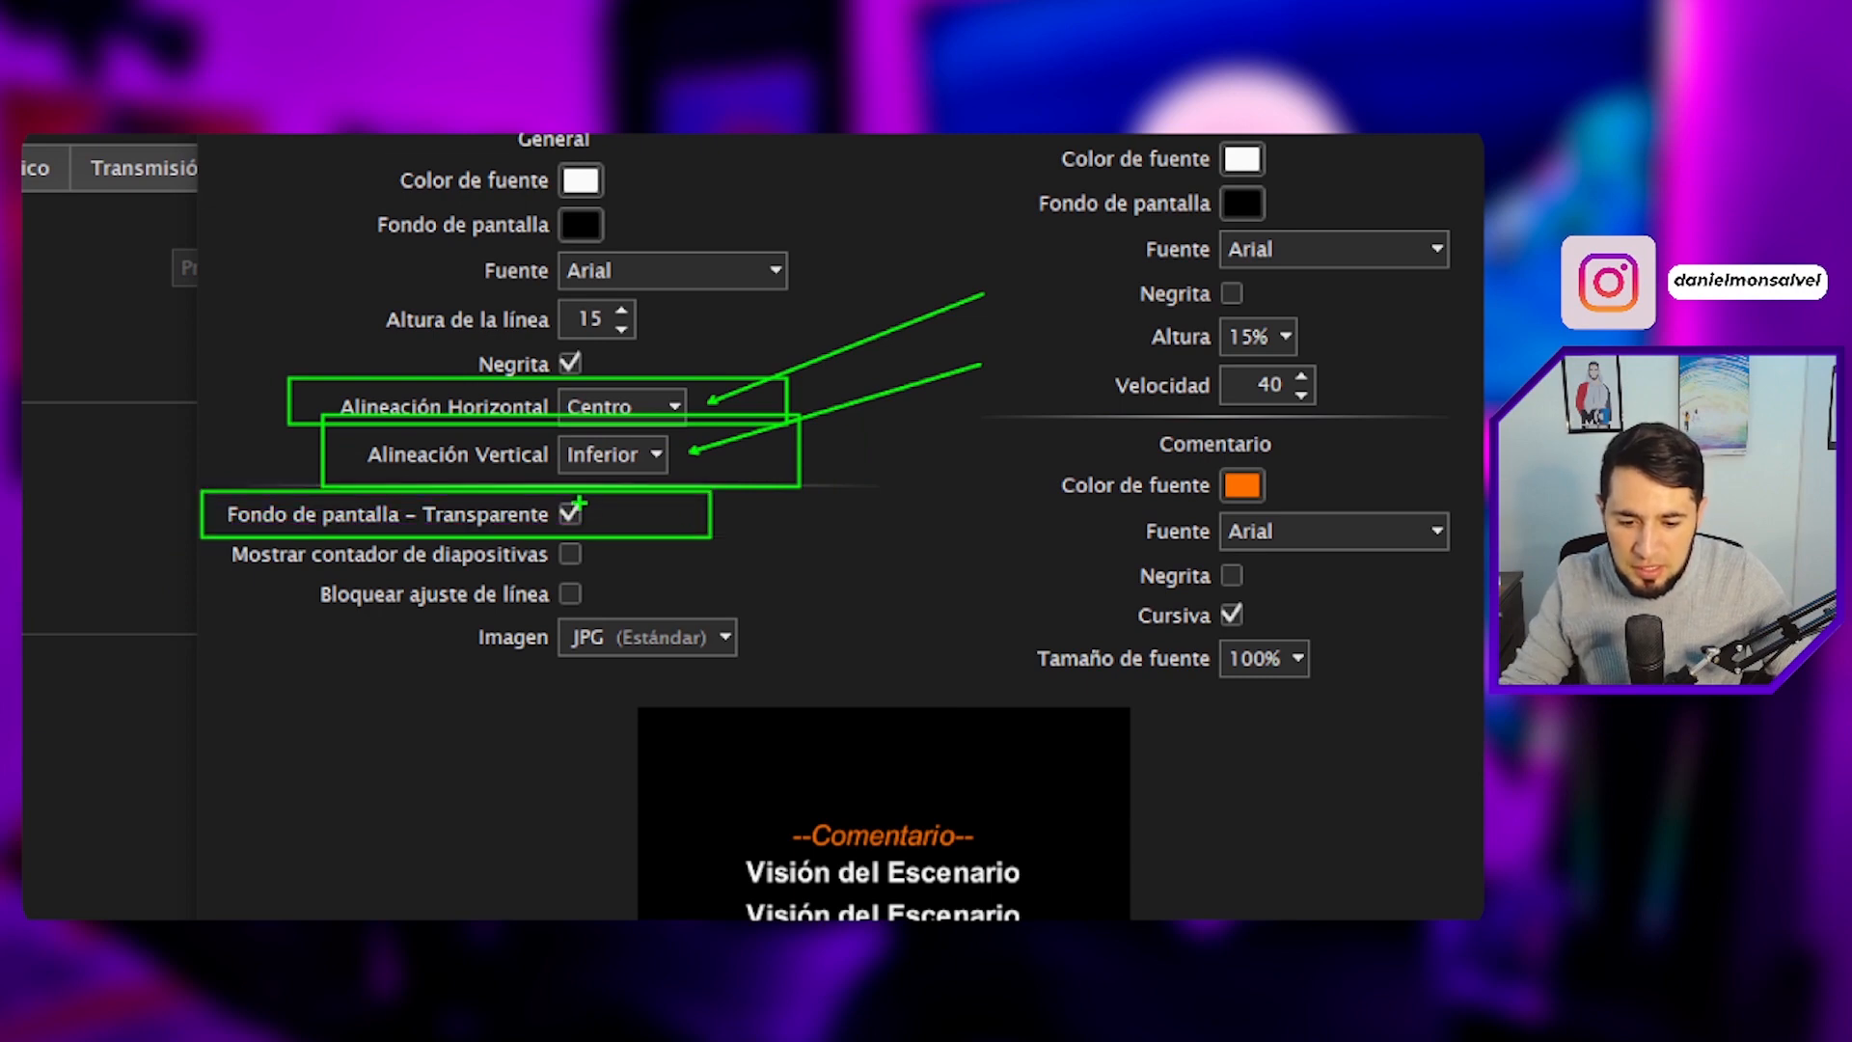
pyautogui.moveTo(579, 504); pyautogui.dragTo(775, 442)
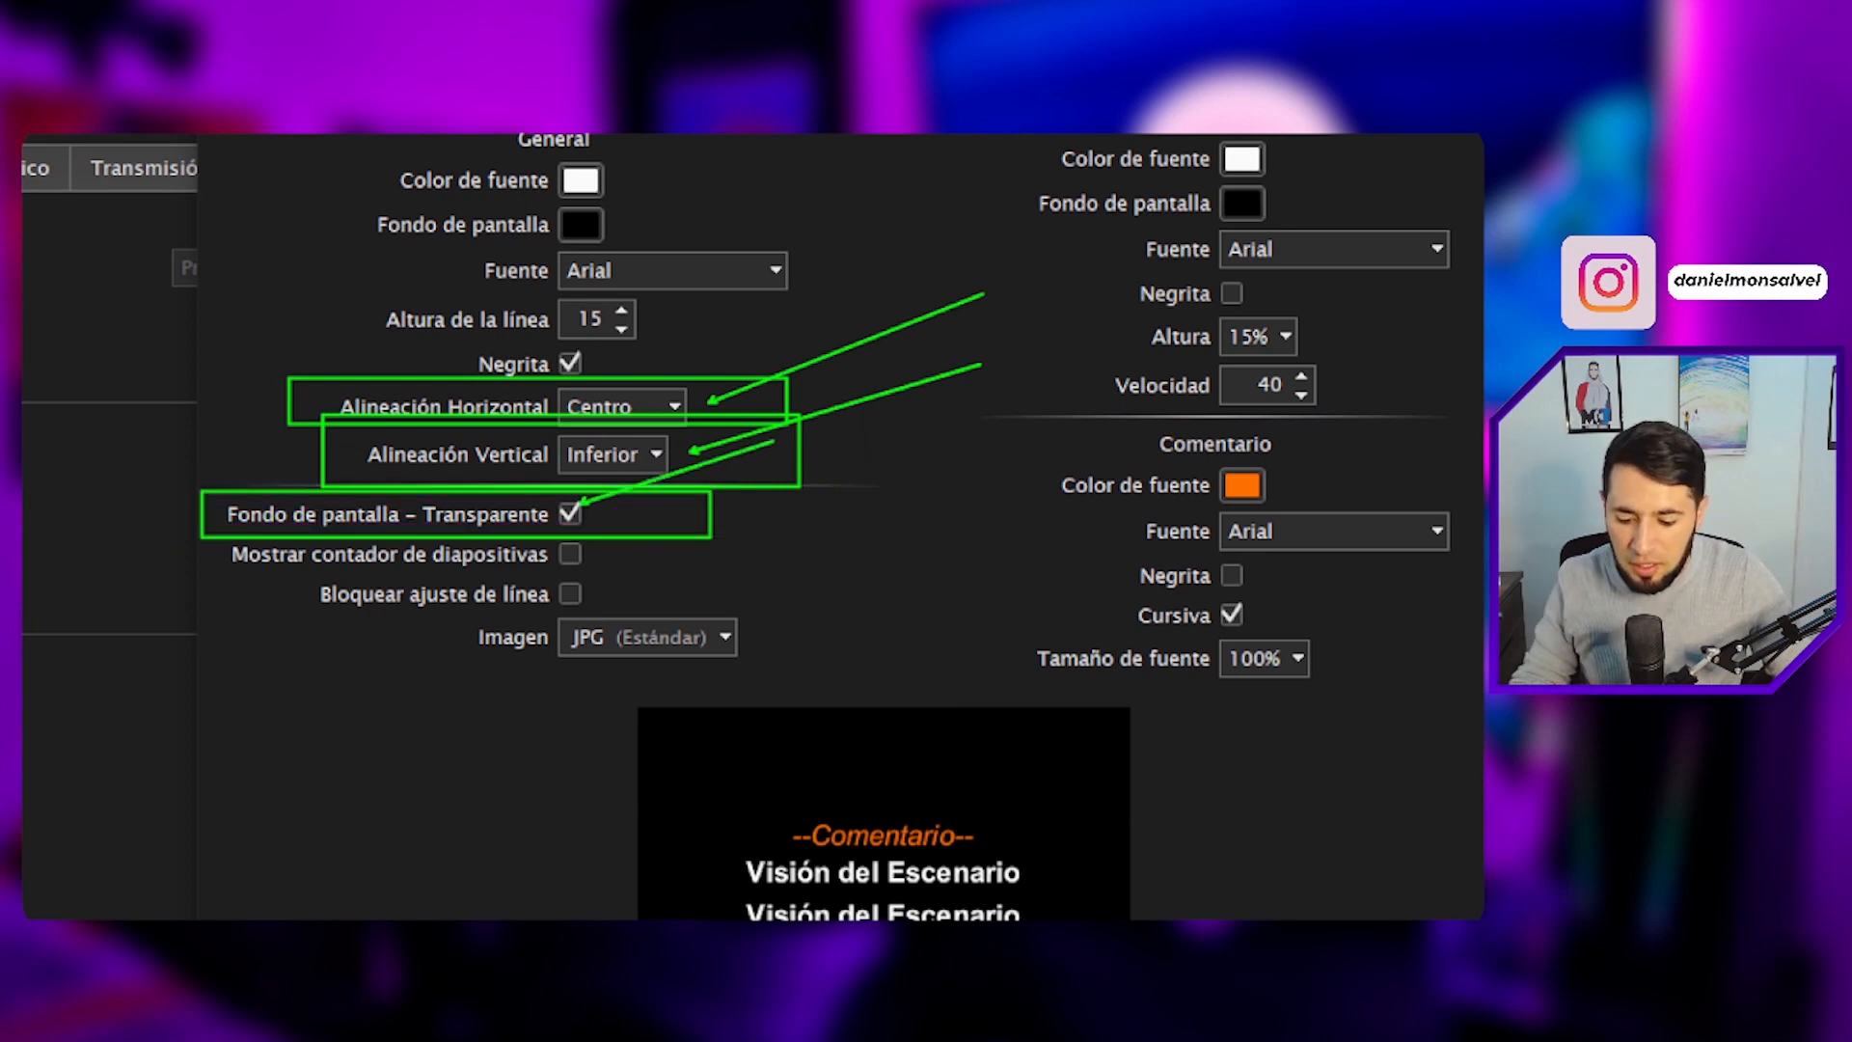
pyautogui.press('Escape')
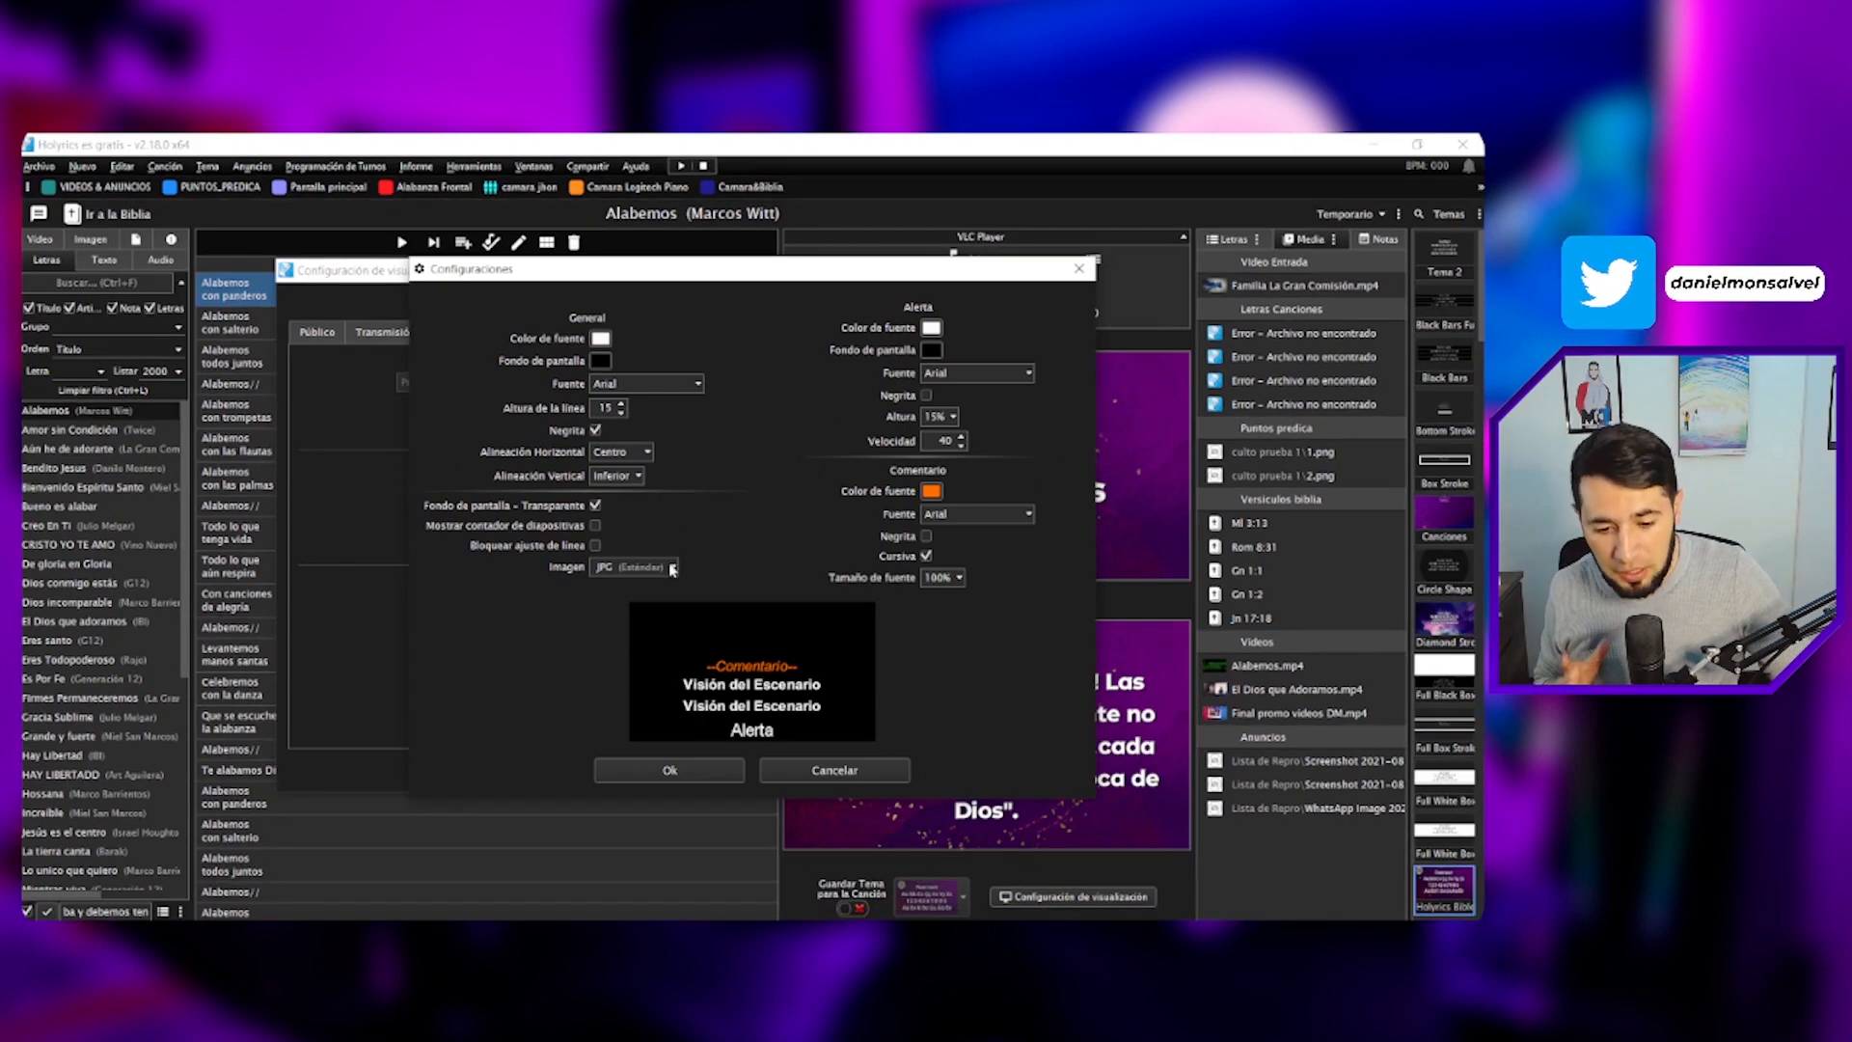
pyautogui.click(684, 772)
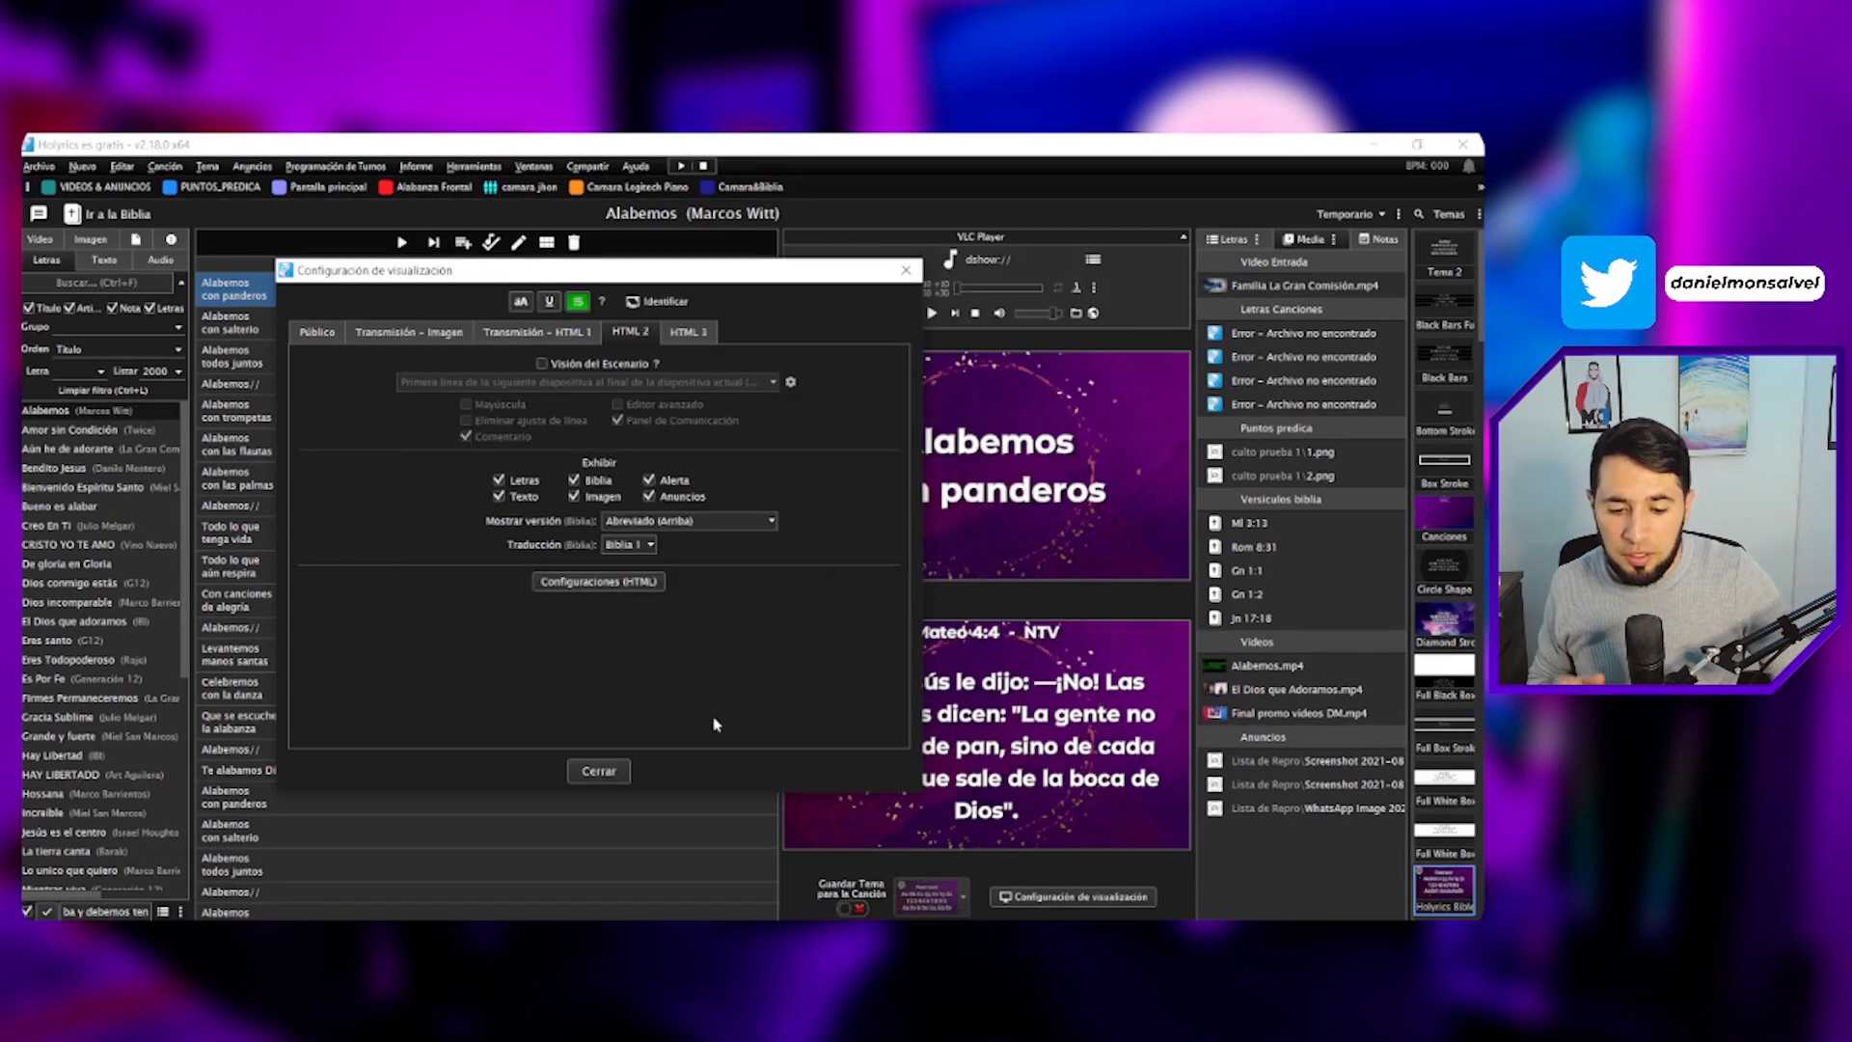
# - Set the HTML 2 Bible translation to Biblia 1 and close the display configuration
pyautogui.hotkey('ctrl', '1')
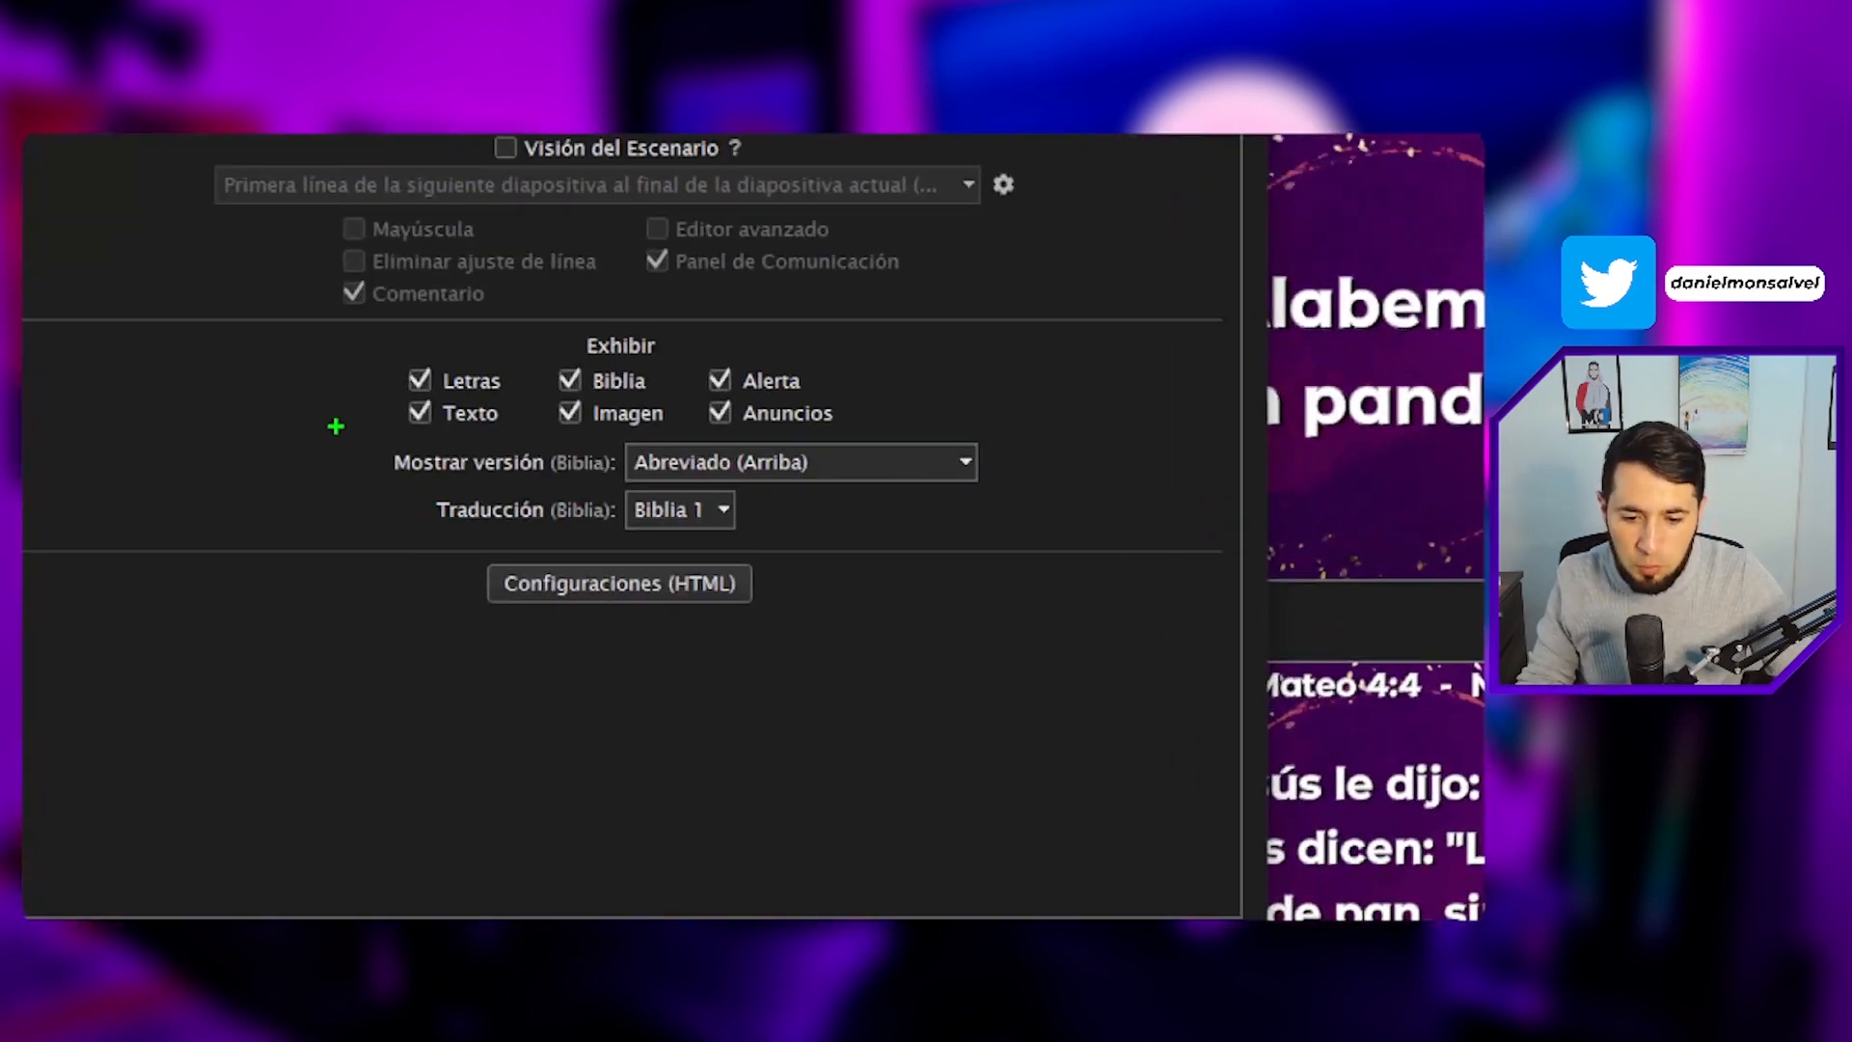
pyautogui.moveTo(335, 425); pyautogui.dragTo(1075, 484)
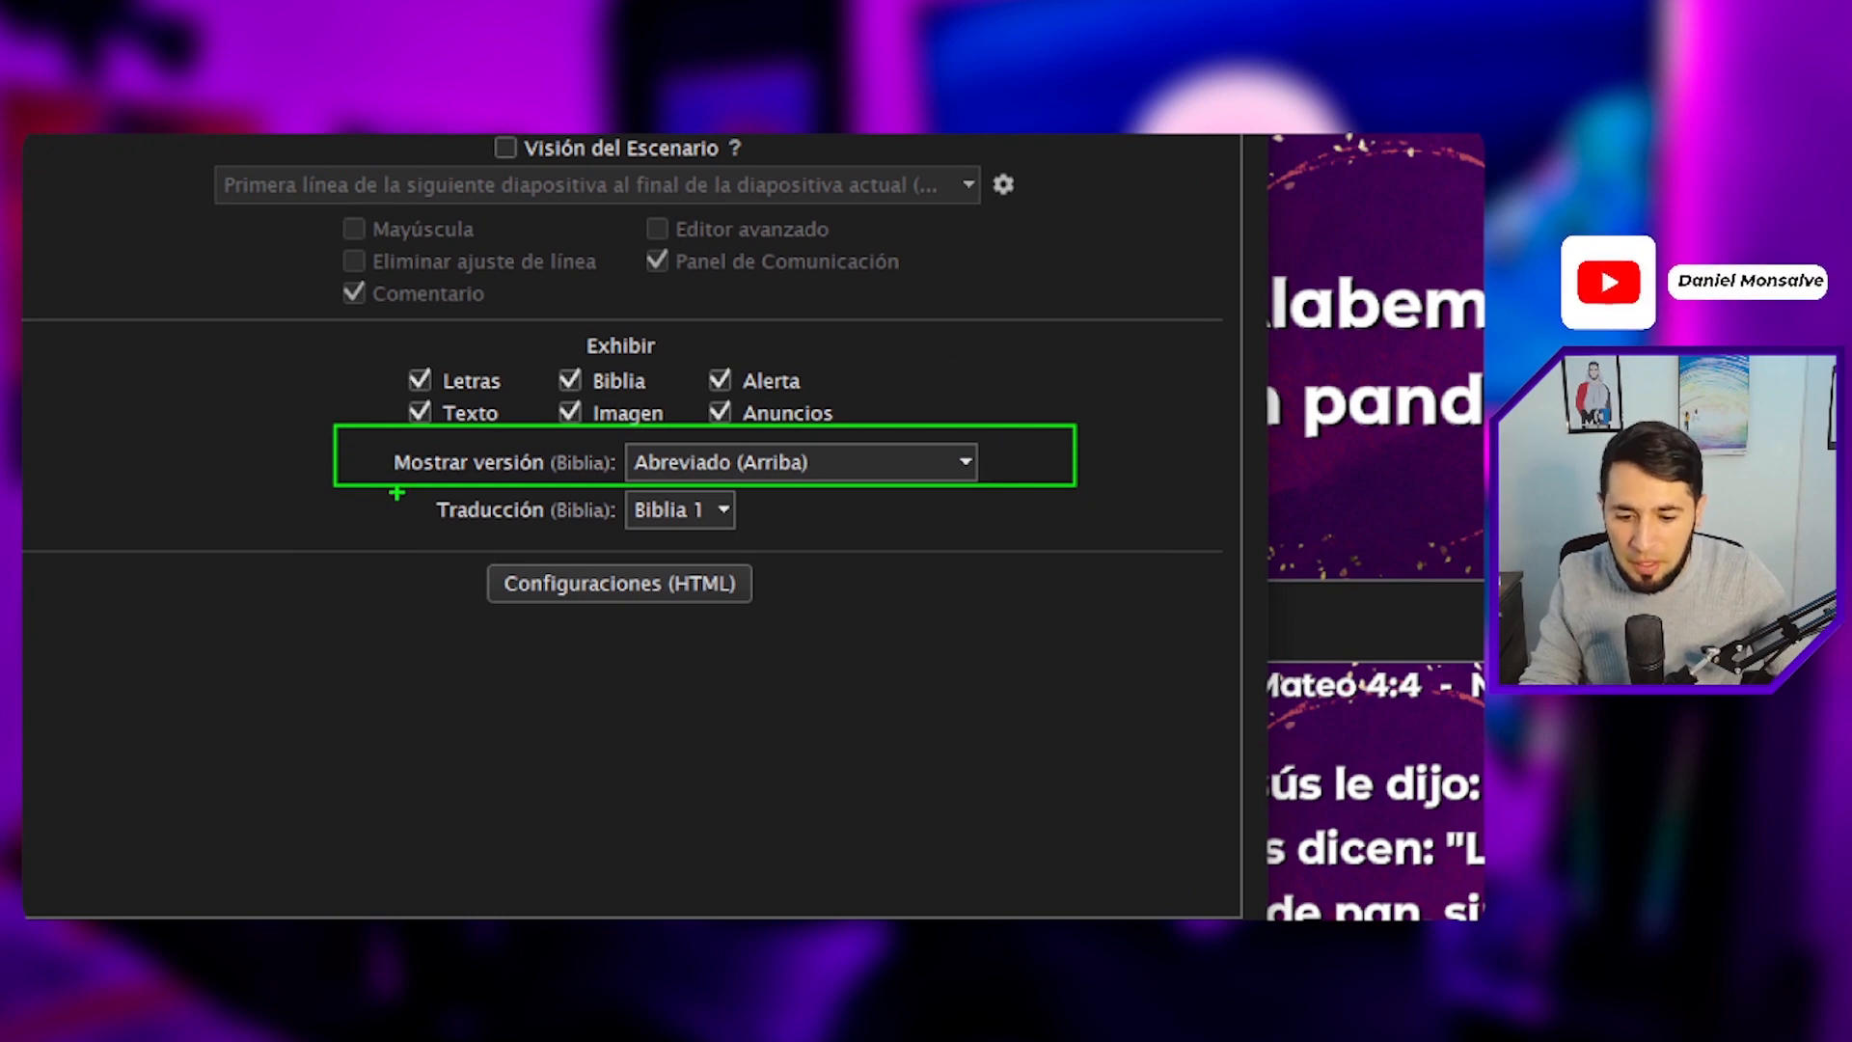
pyautogui.moveTo(393, 489); pyautogui.dragTo(820, 536)
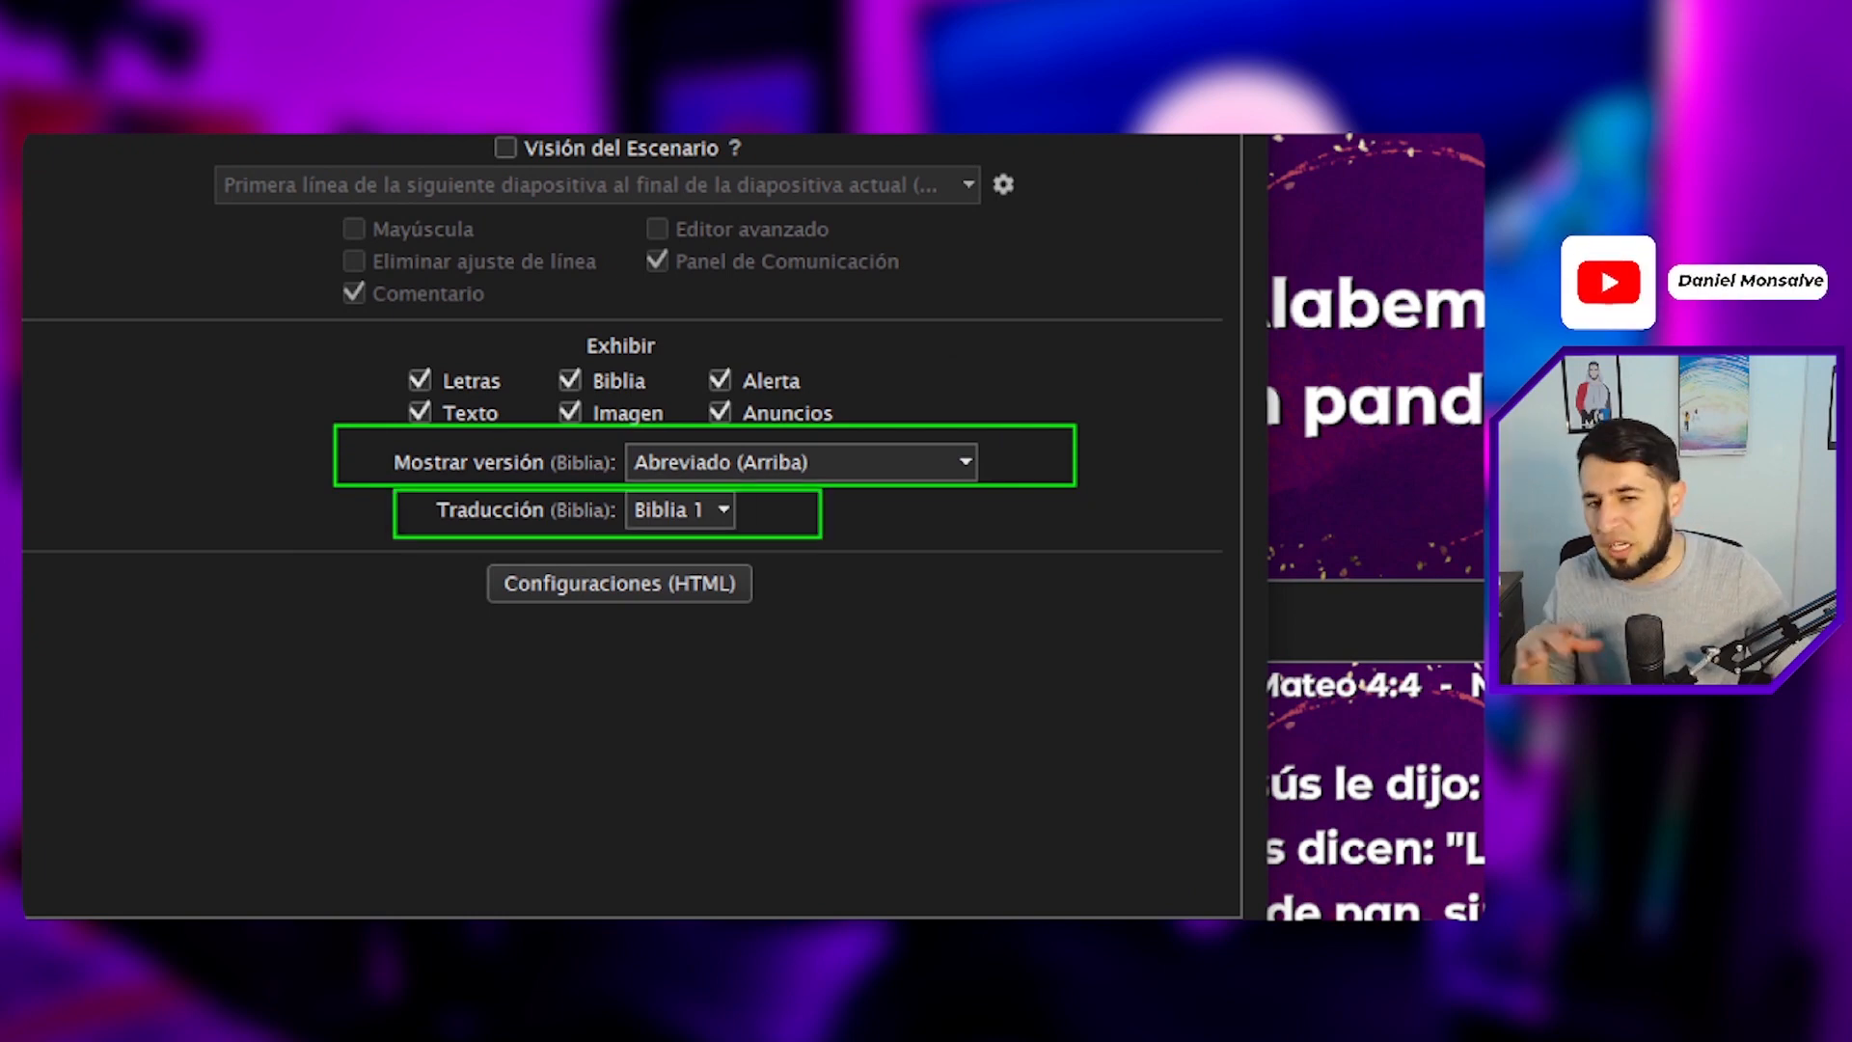
pyautogui.press('Escape')
pyautogui.click(641, 545)
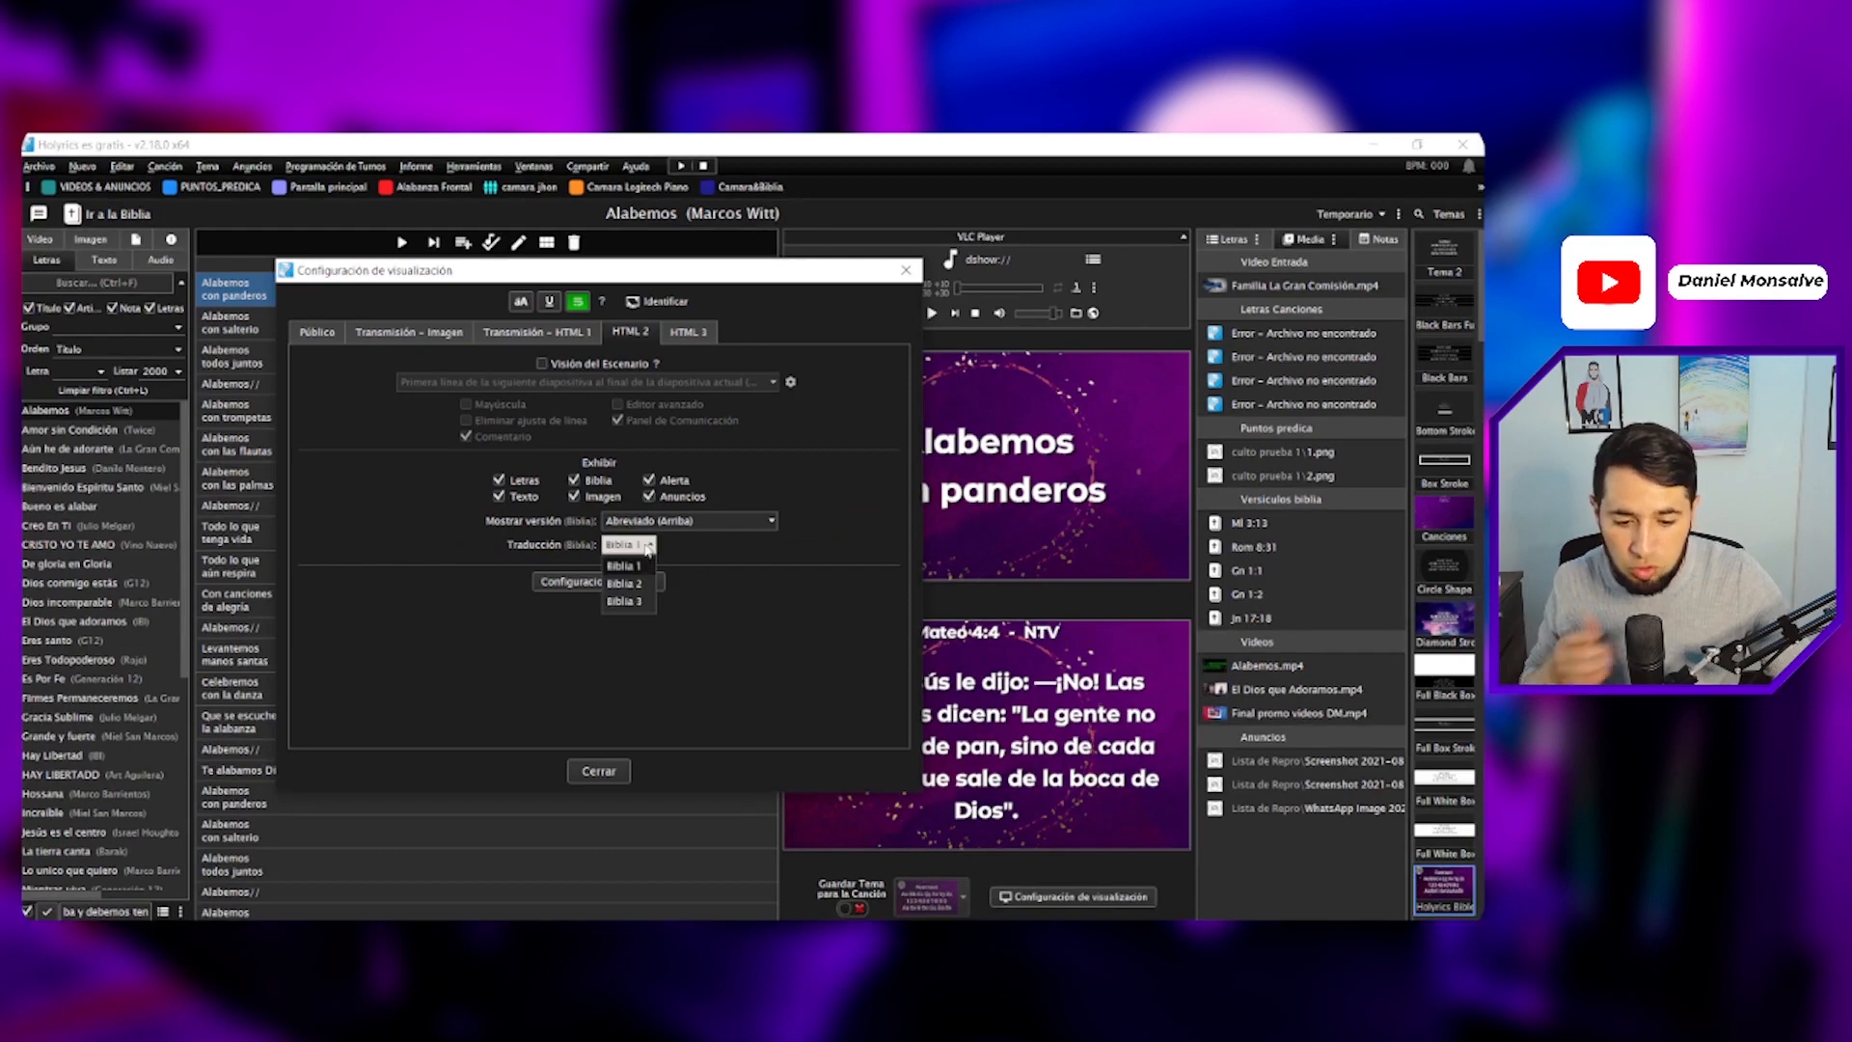
pyautogui.click(643, 568)
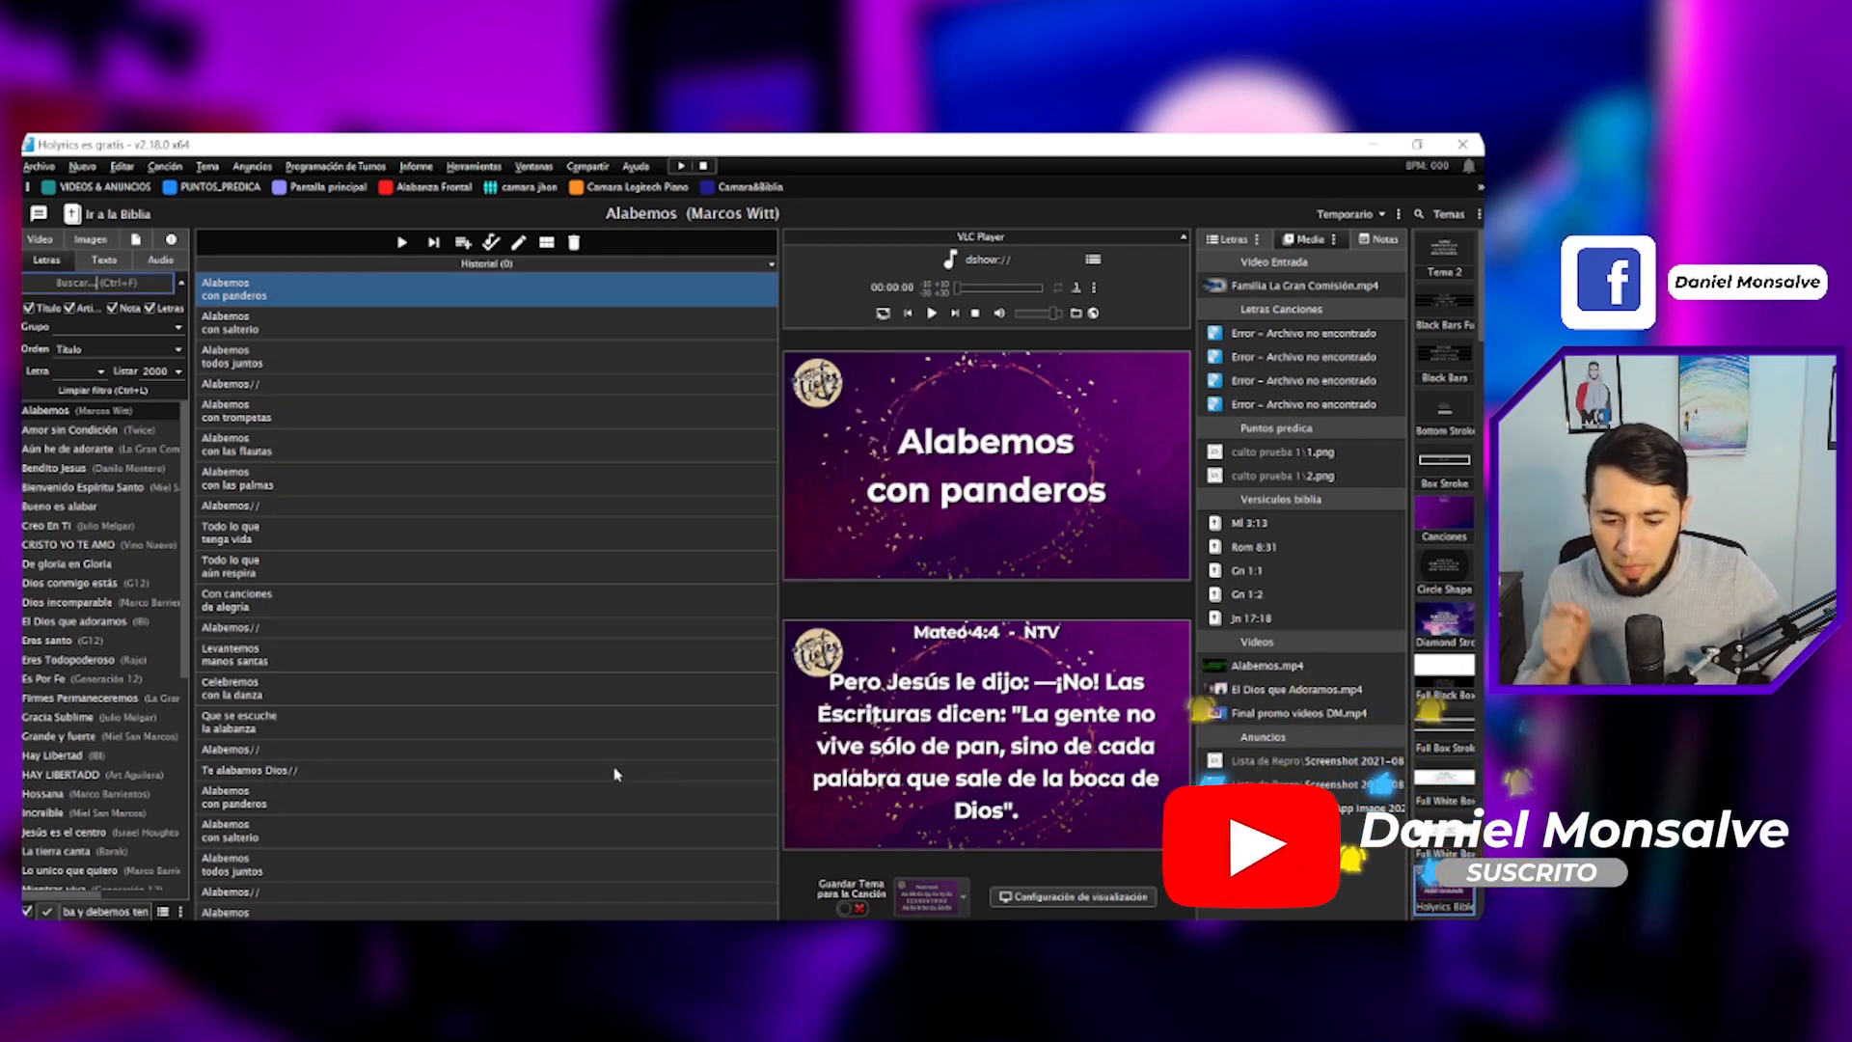
pyautogui.click(600, 771)
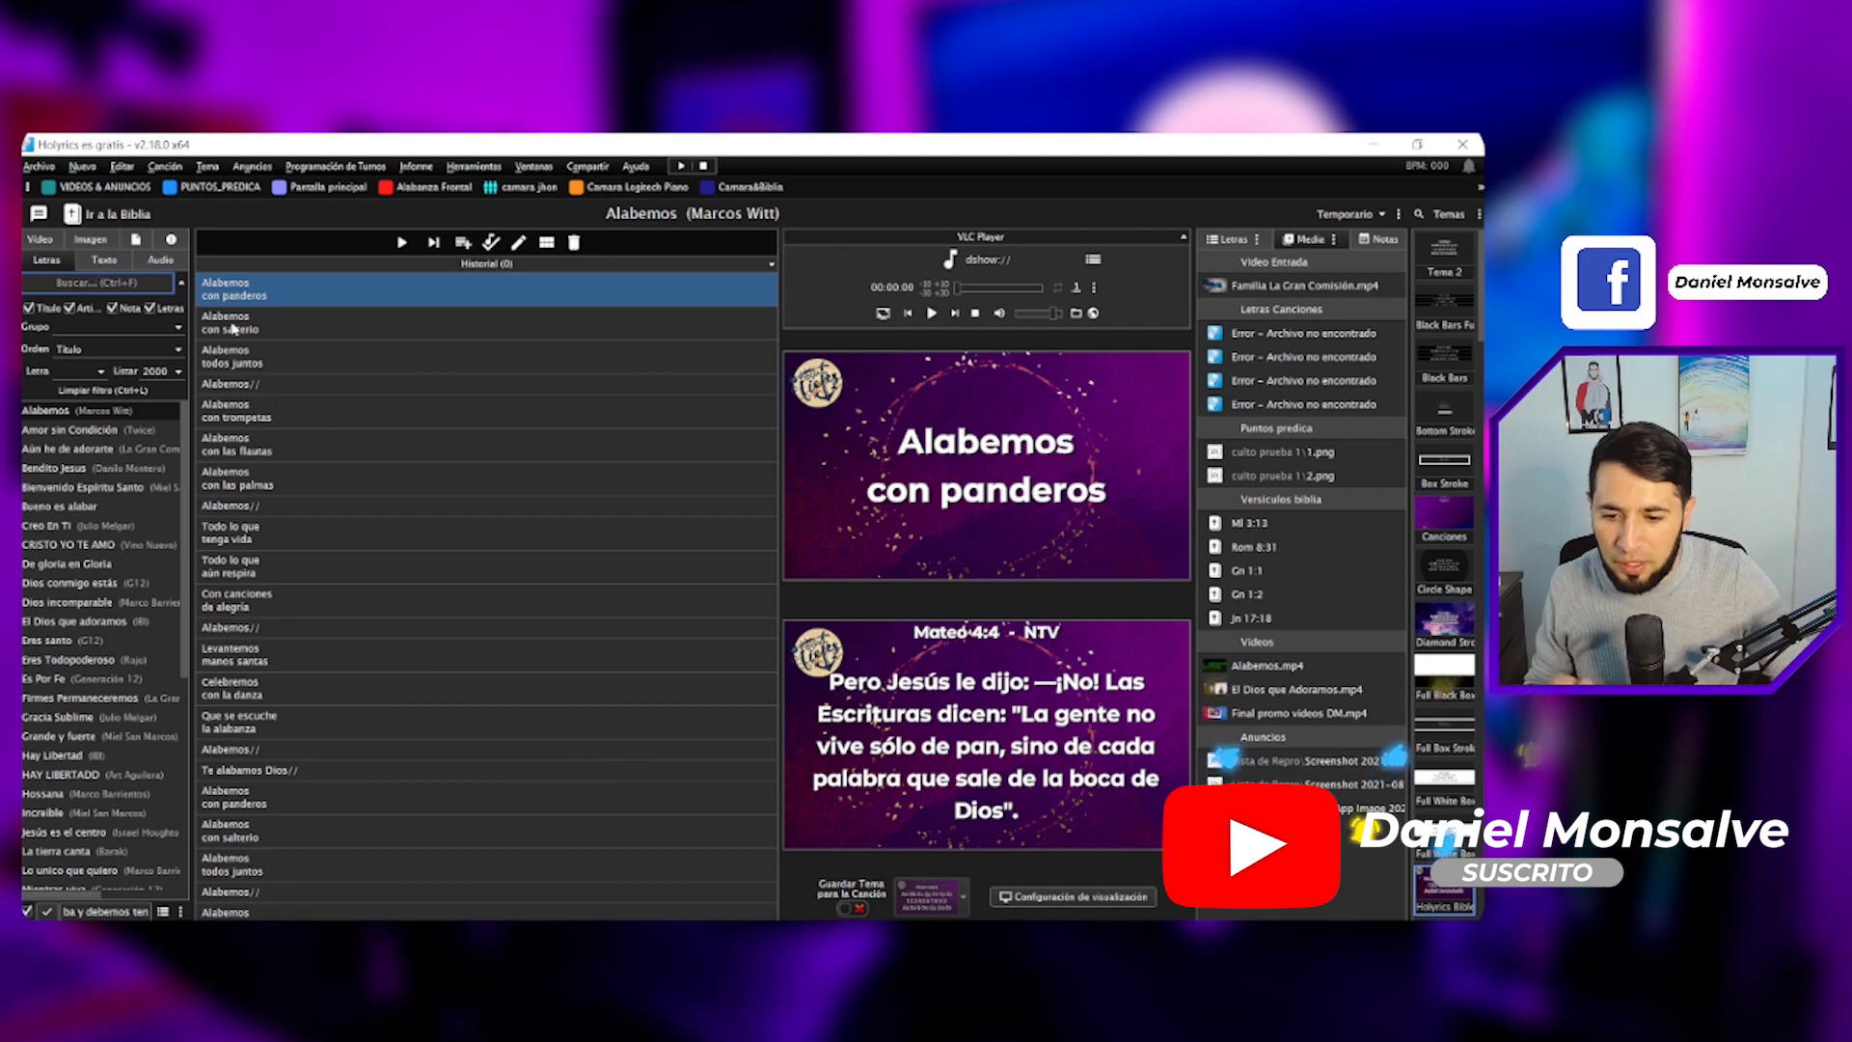
# - In the Bible view's verse description settings, set the HTML 2 position to 'En la parte superior/pie de la diapositiva, (original)'
pyautogui.click(123, 217)
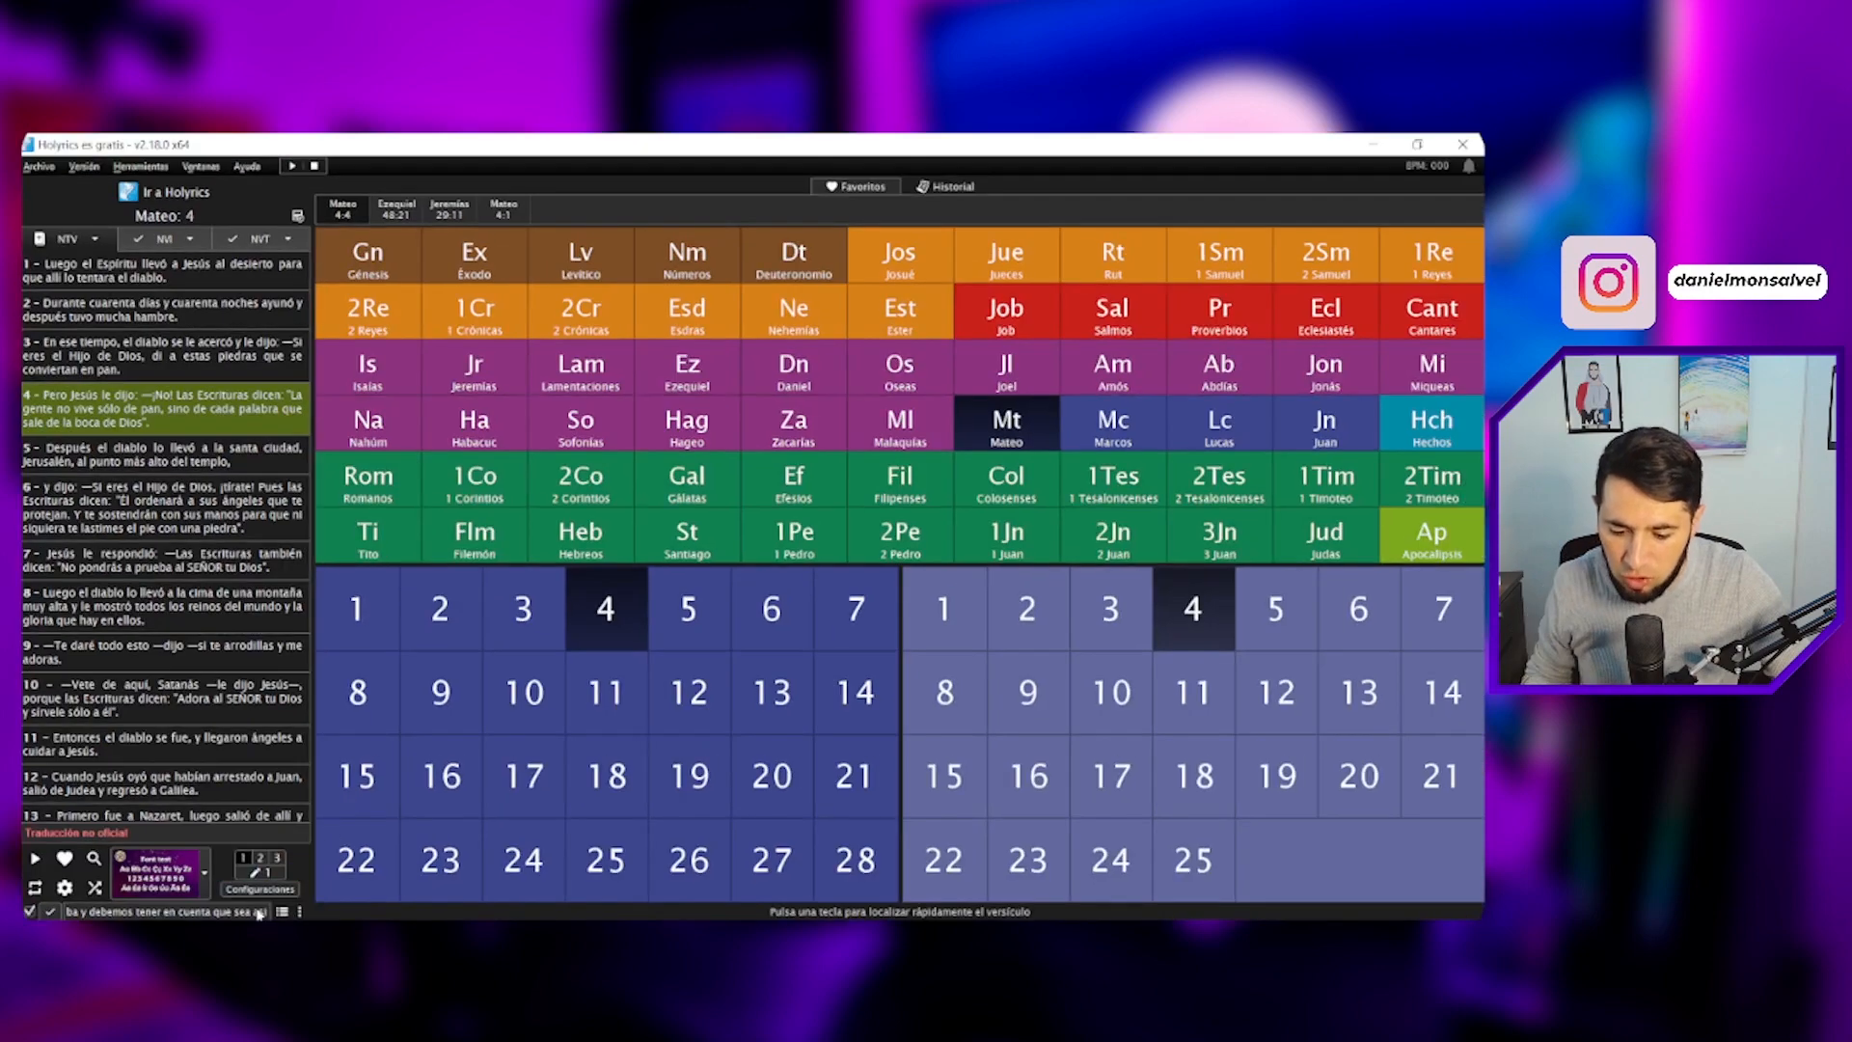
pyautogui.click(261, 888)
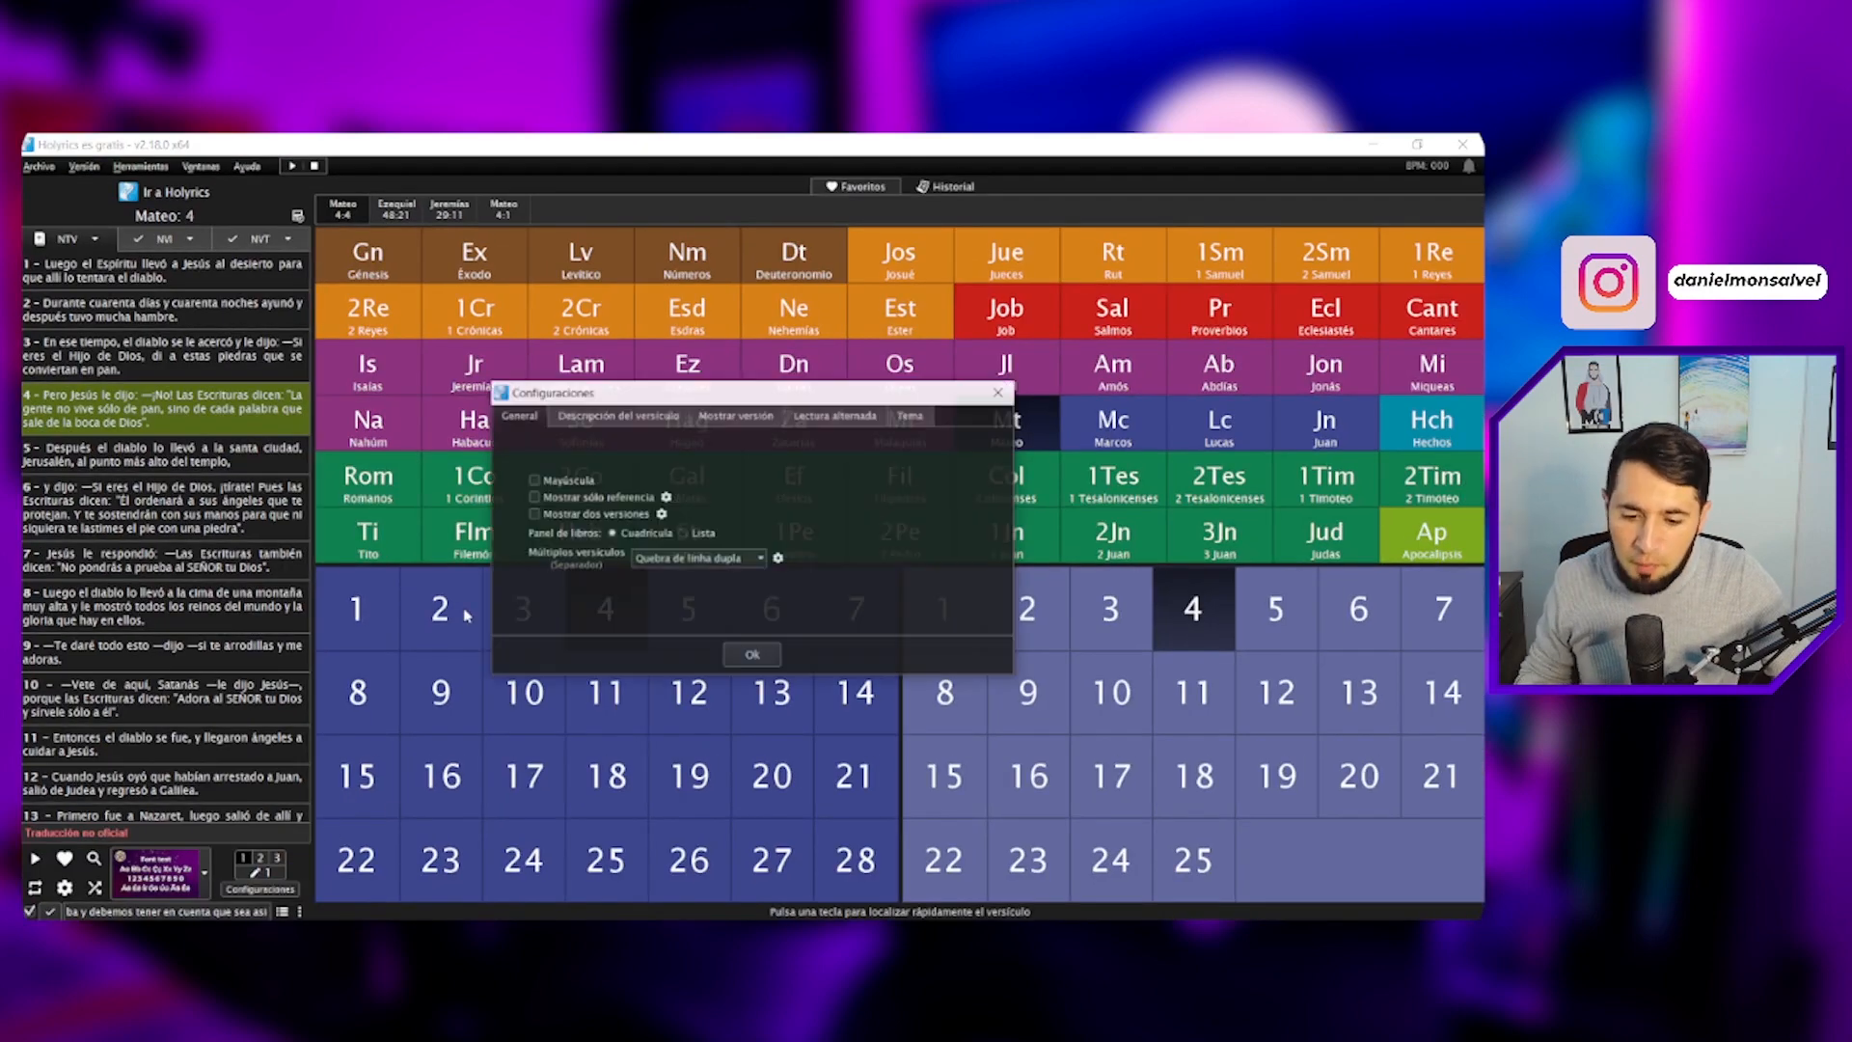
pyautogui.click(600, 423)
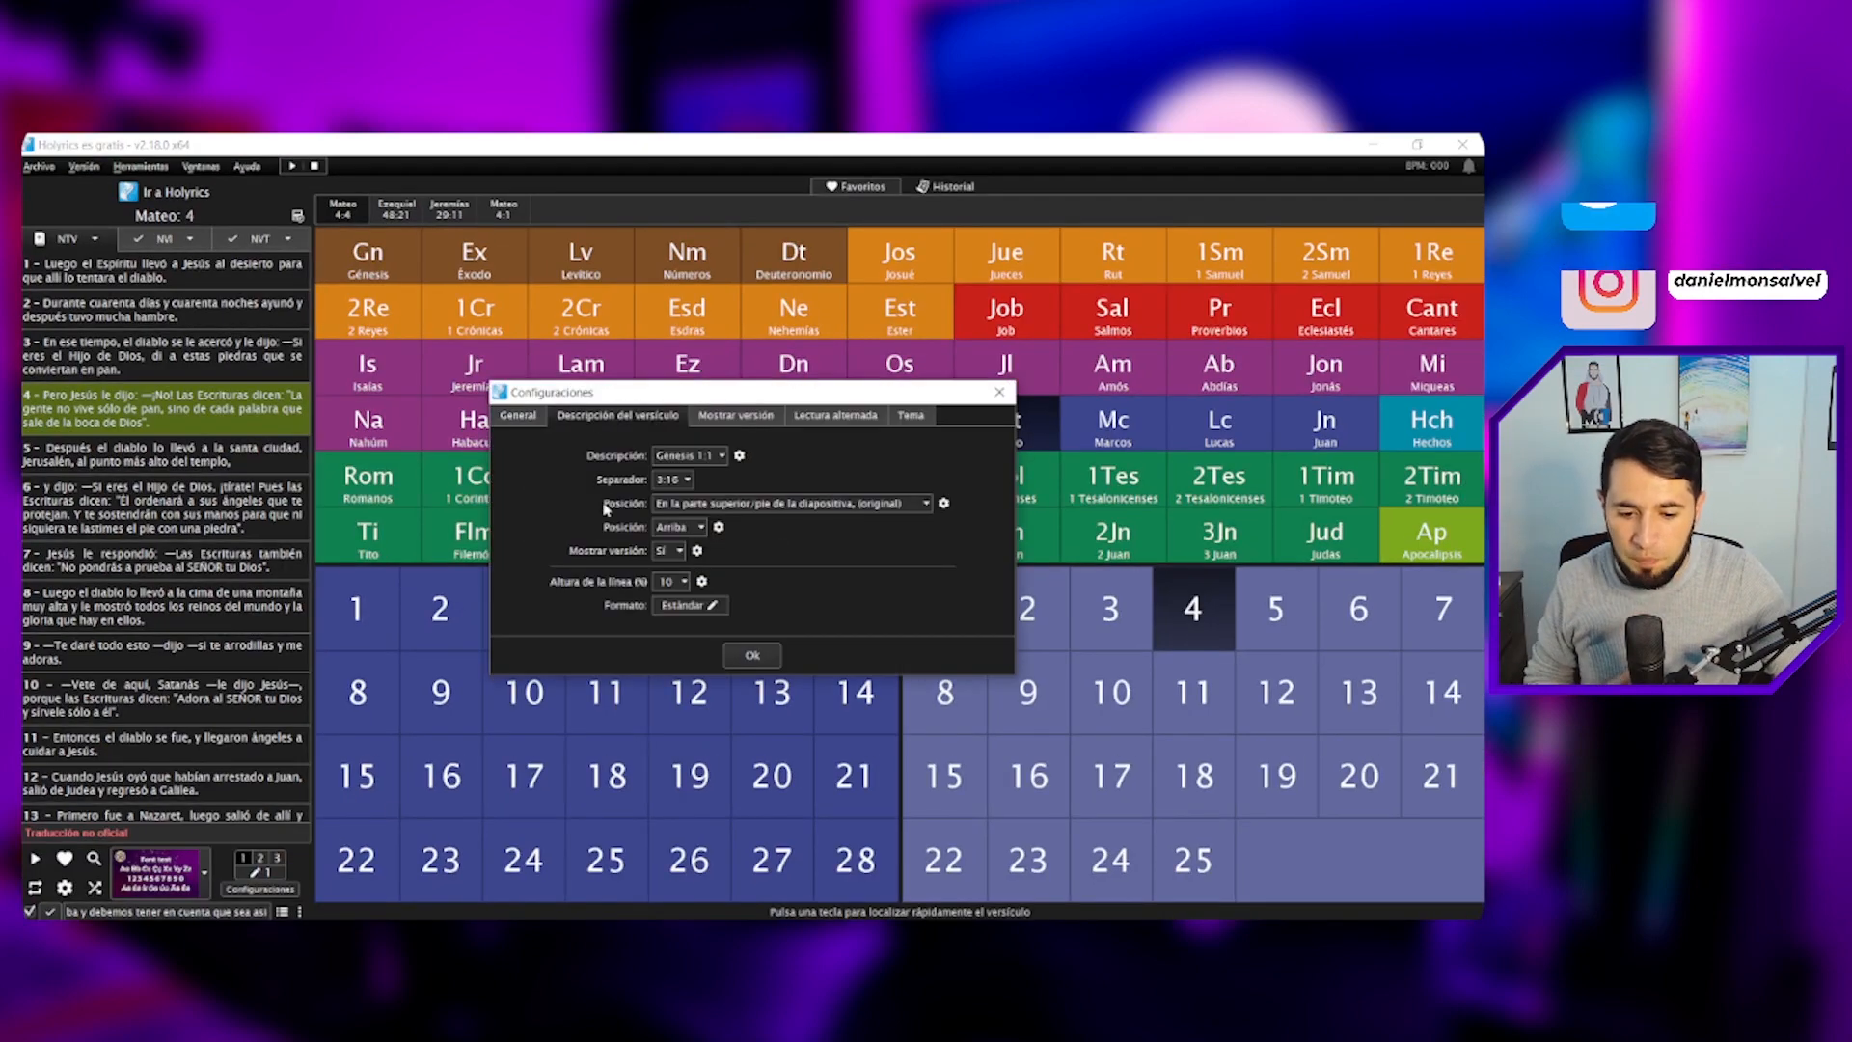
pyautogui.click(945, 505)
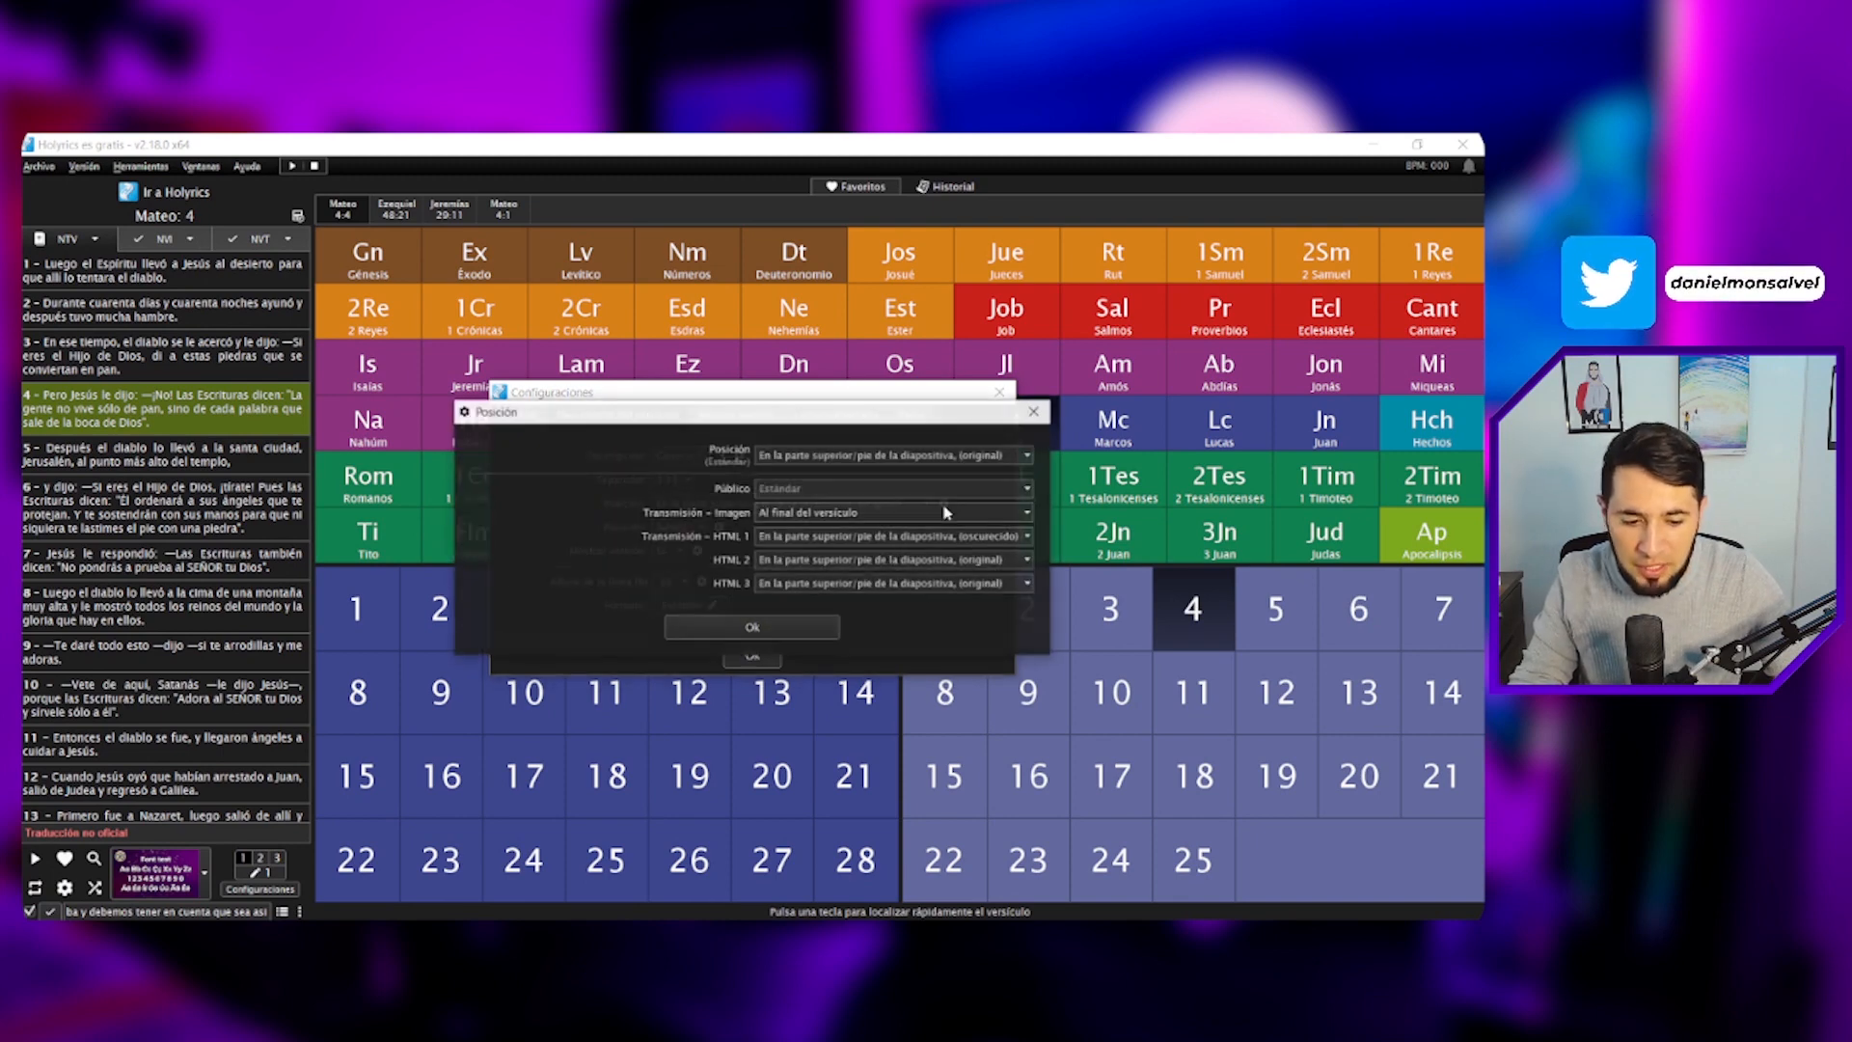
pyautogui.click(1022, 560)
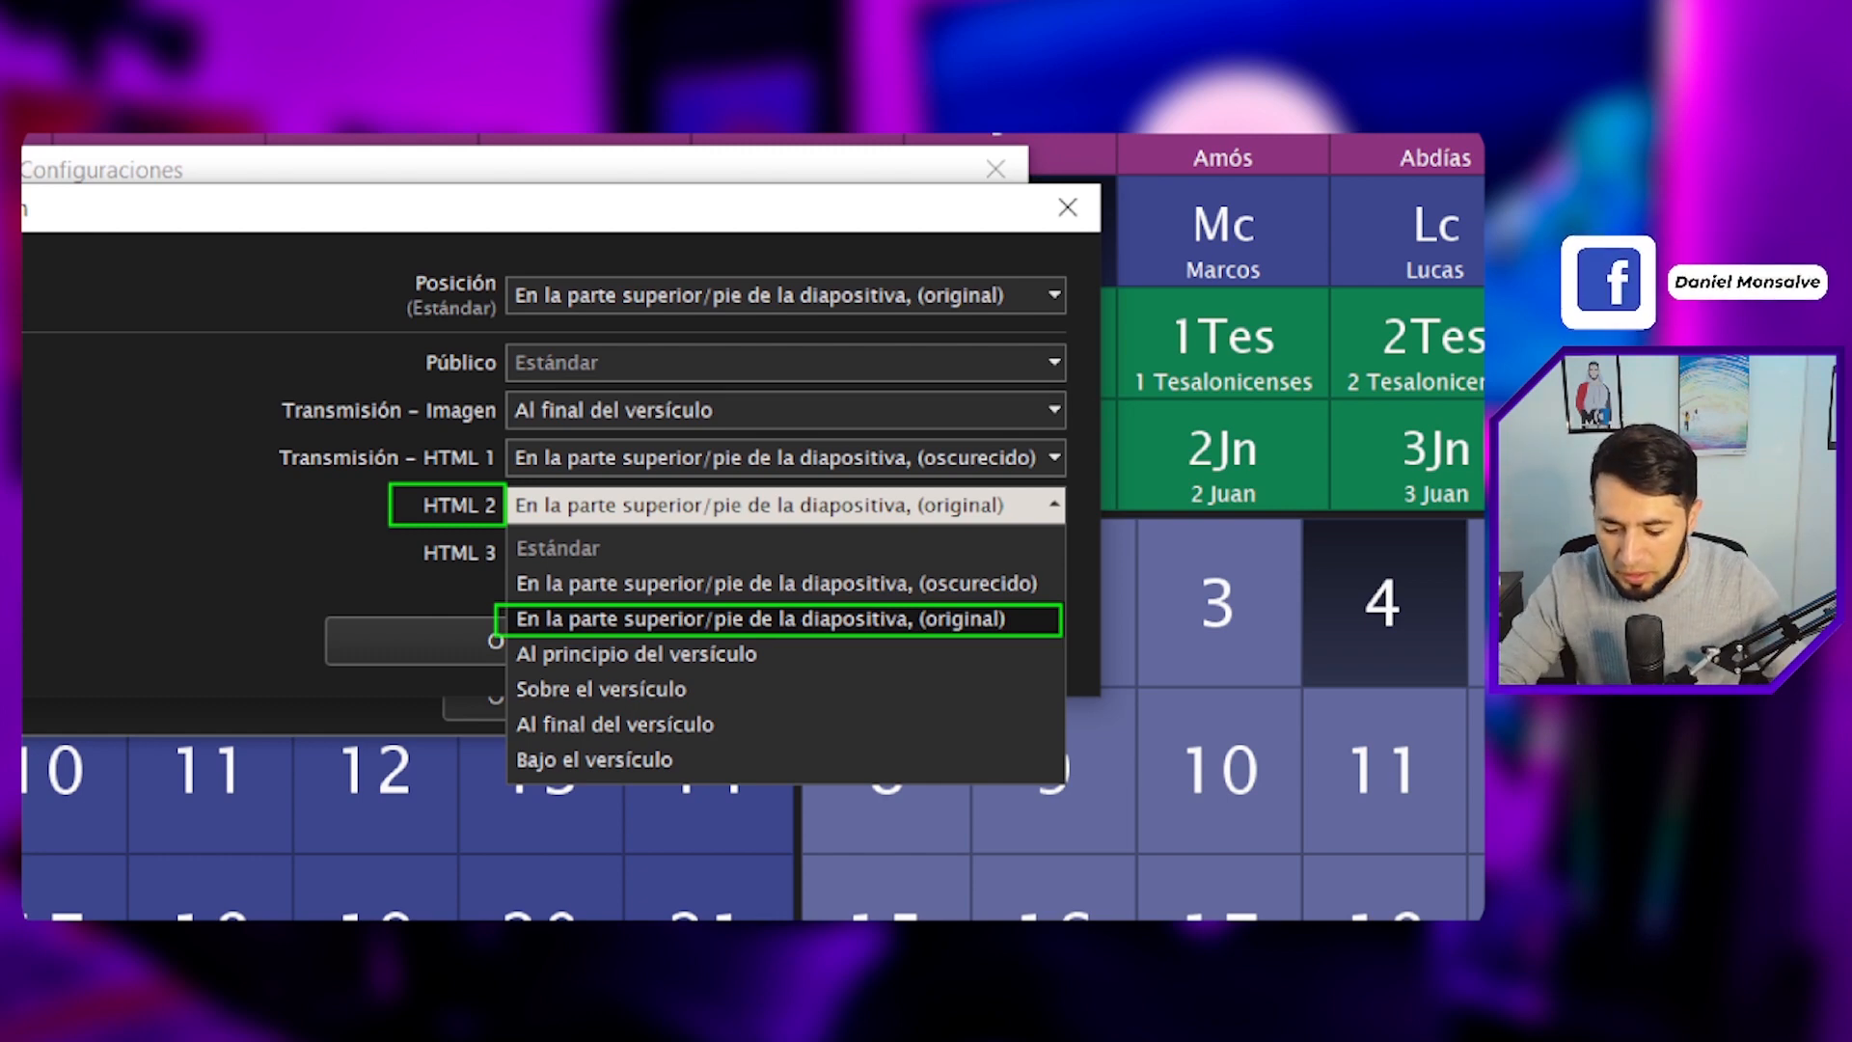
pyautogui.click(516, 517)
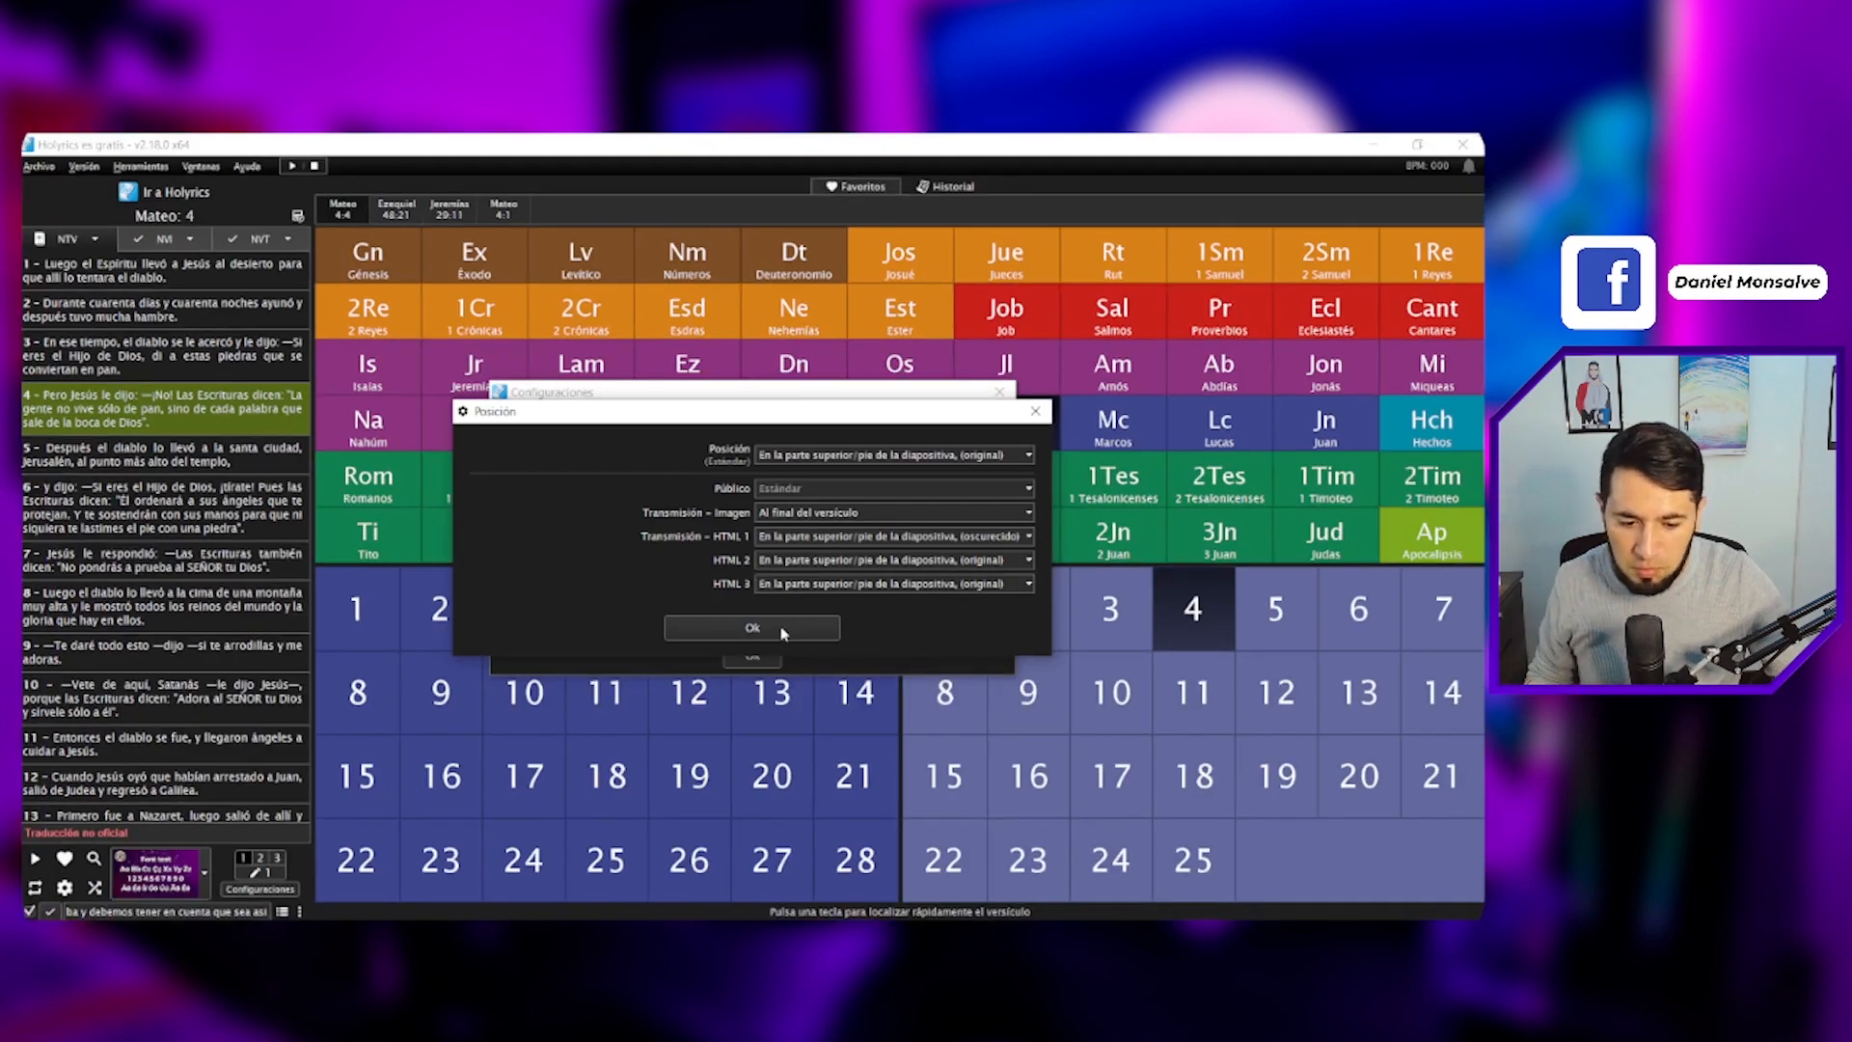
pyautogui.click(782, 629)
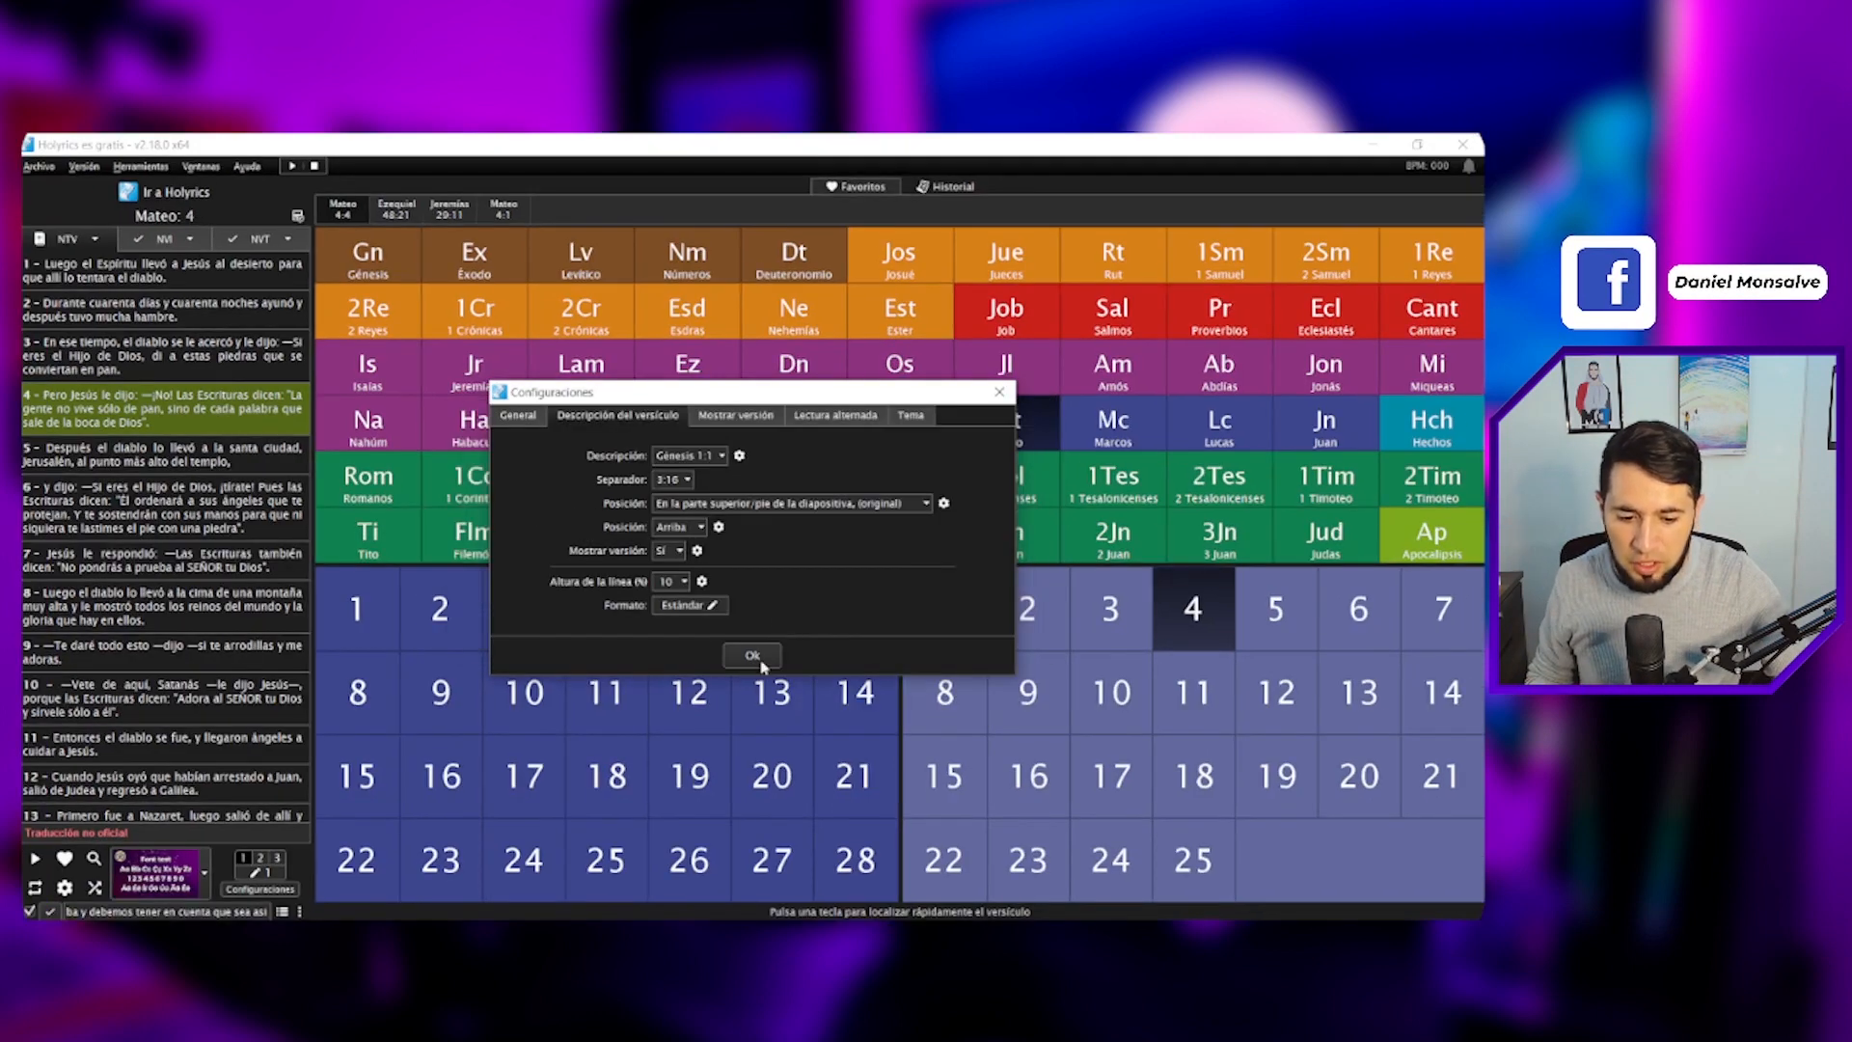
pyautogui.click(752, 657)
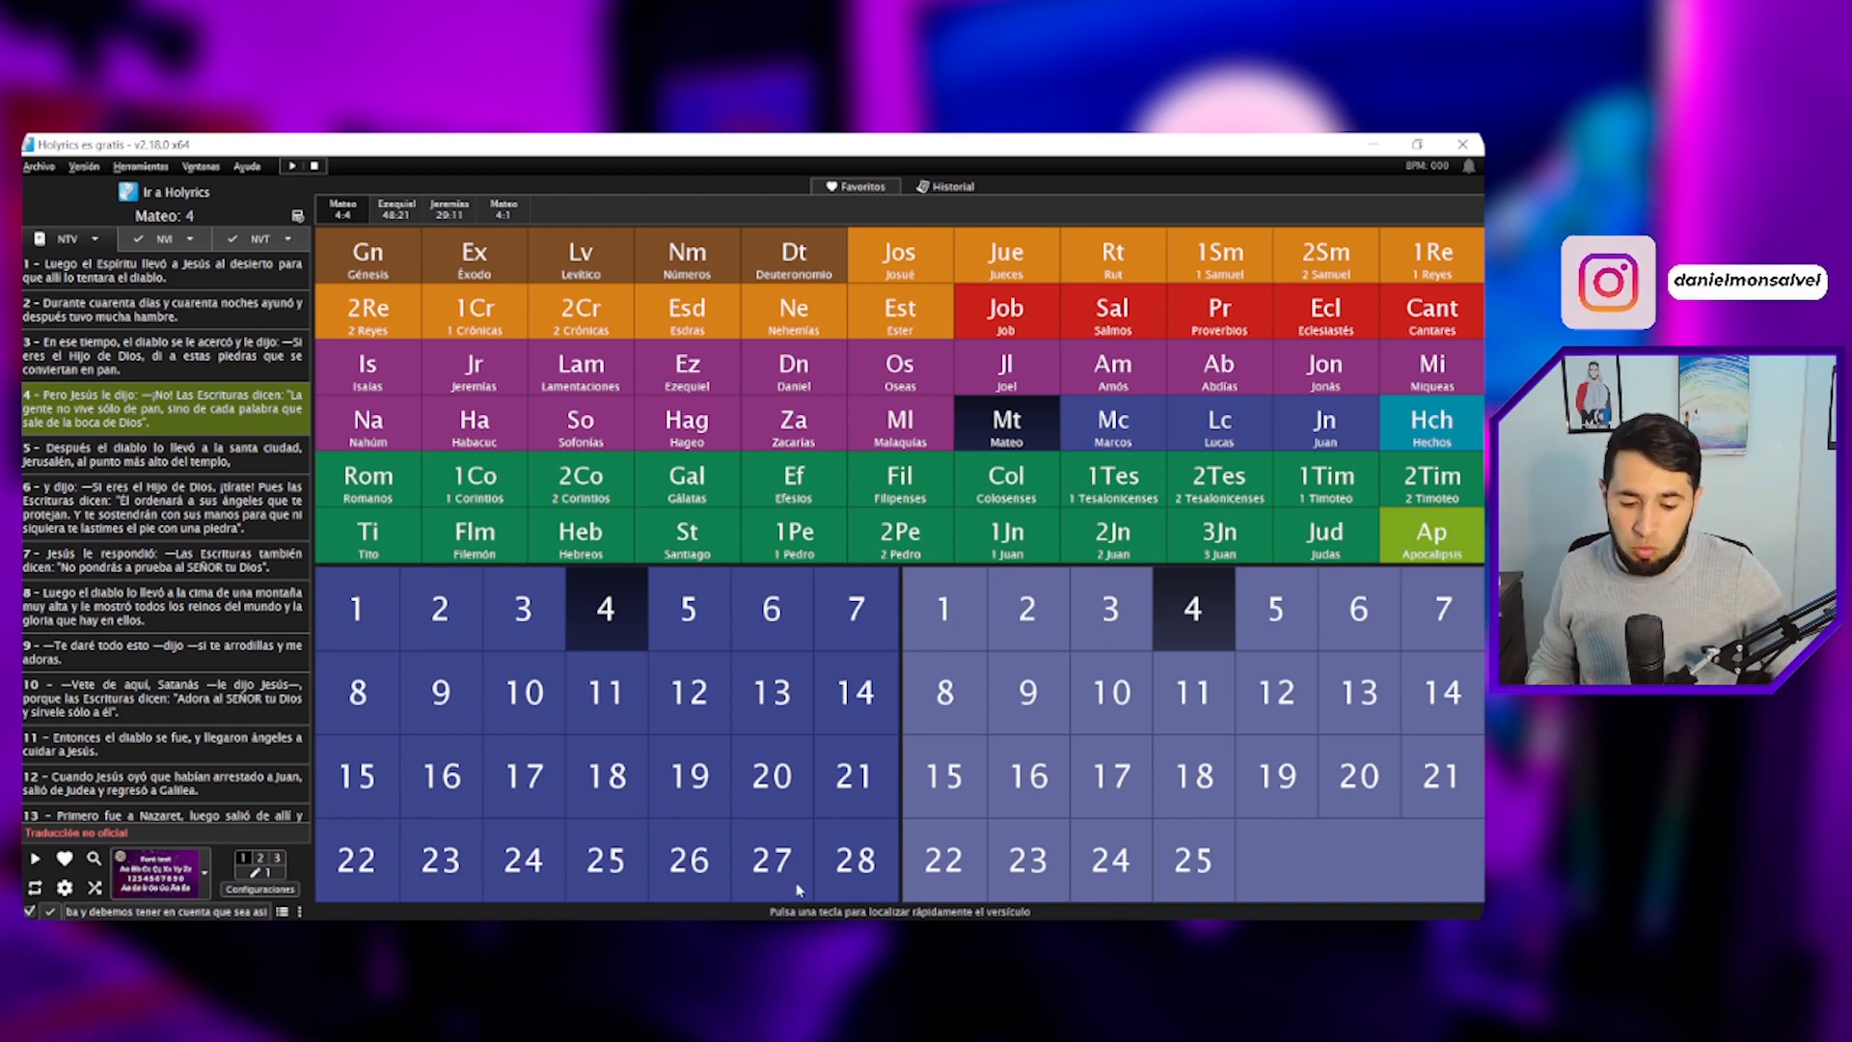
# - Open the Holyrics Plugin window and its custom CSS editor for stage-view/text2
pyautogui.moveTo(793, 936)
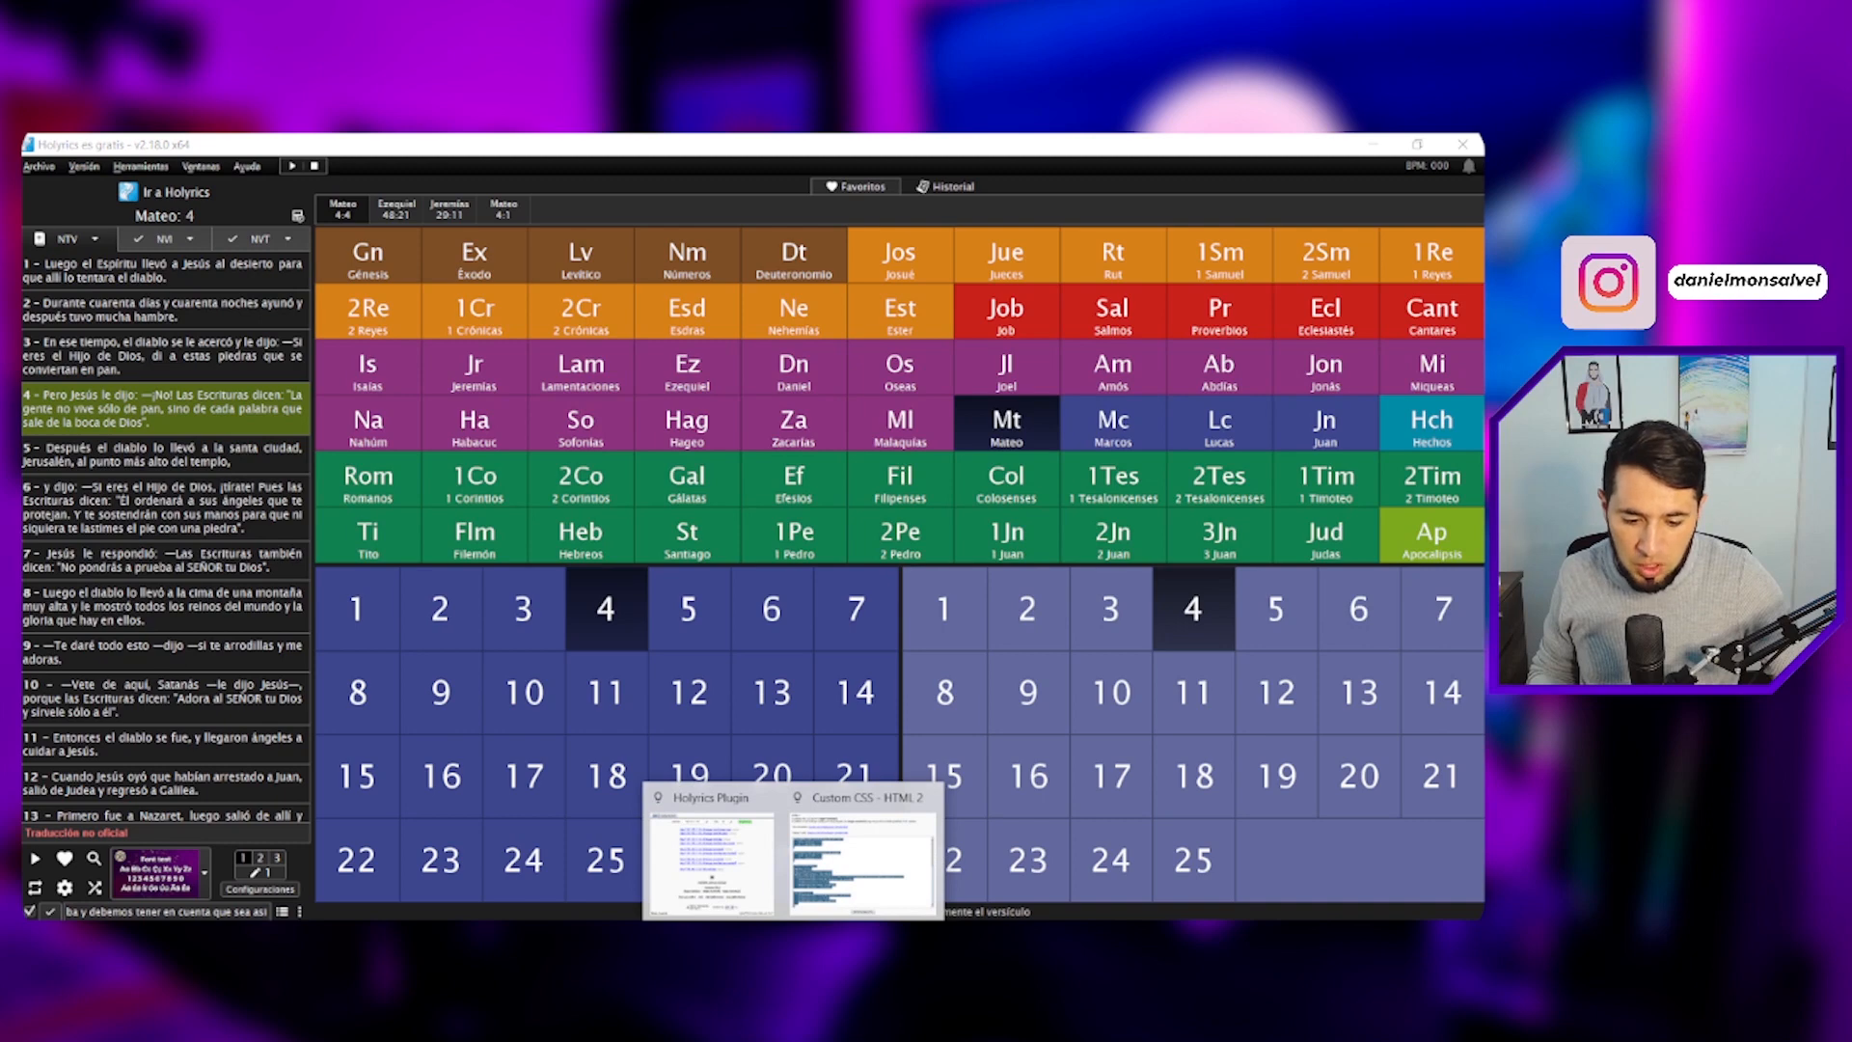
pyautogui.click(752, 889)
pyautogui.click(1094, 274)
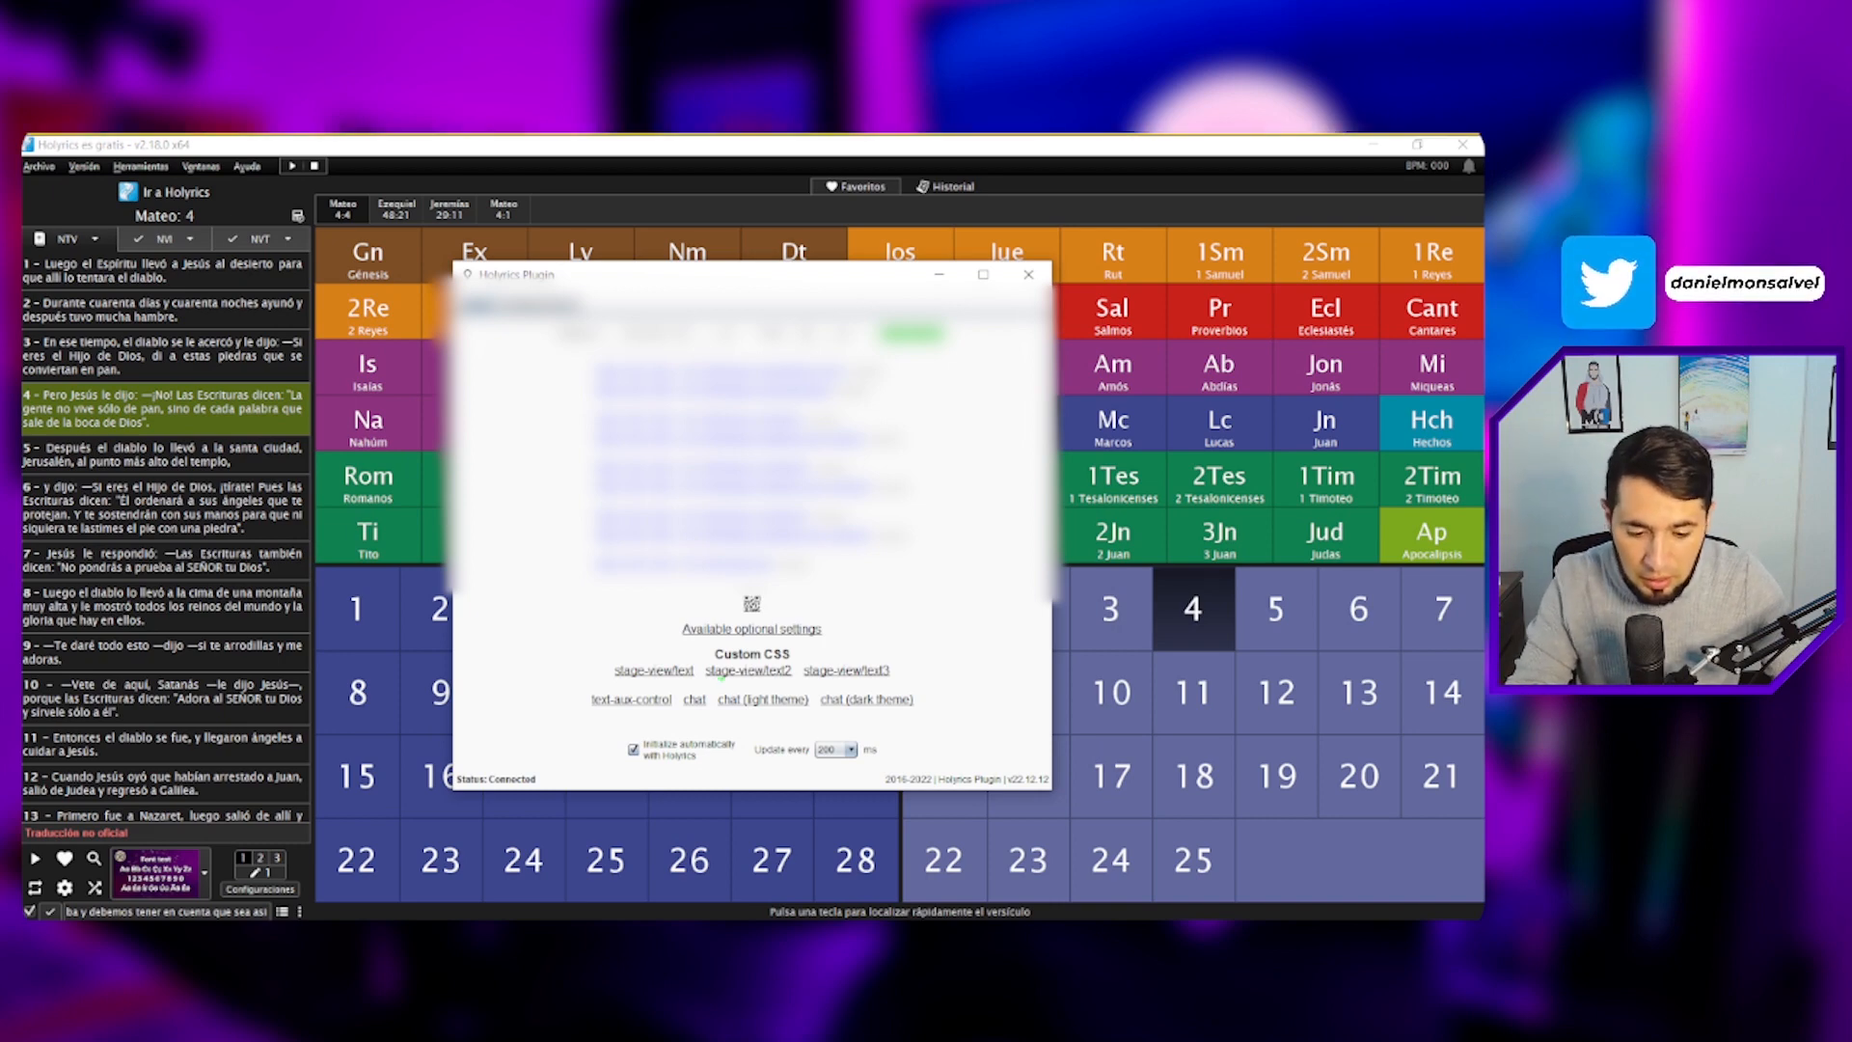
pyautogui.moveTo(597, 662); pyautogui.dragTo(909, 683)
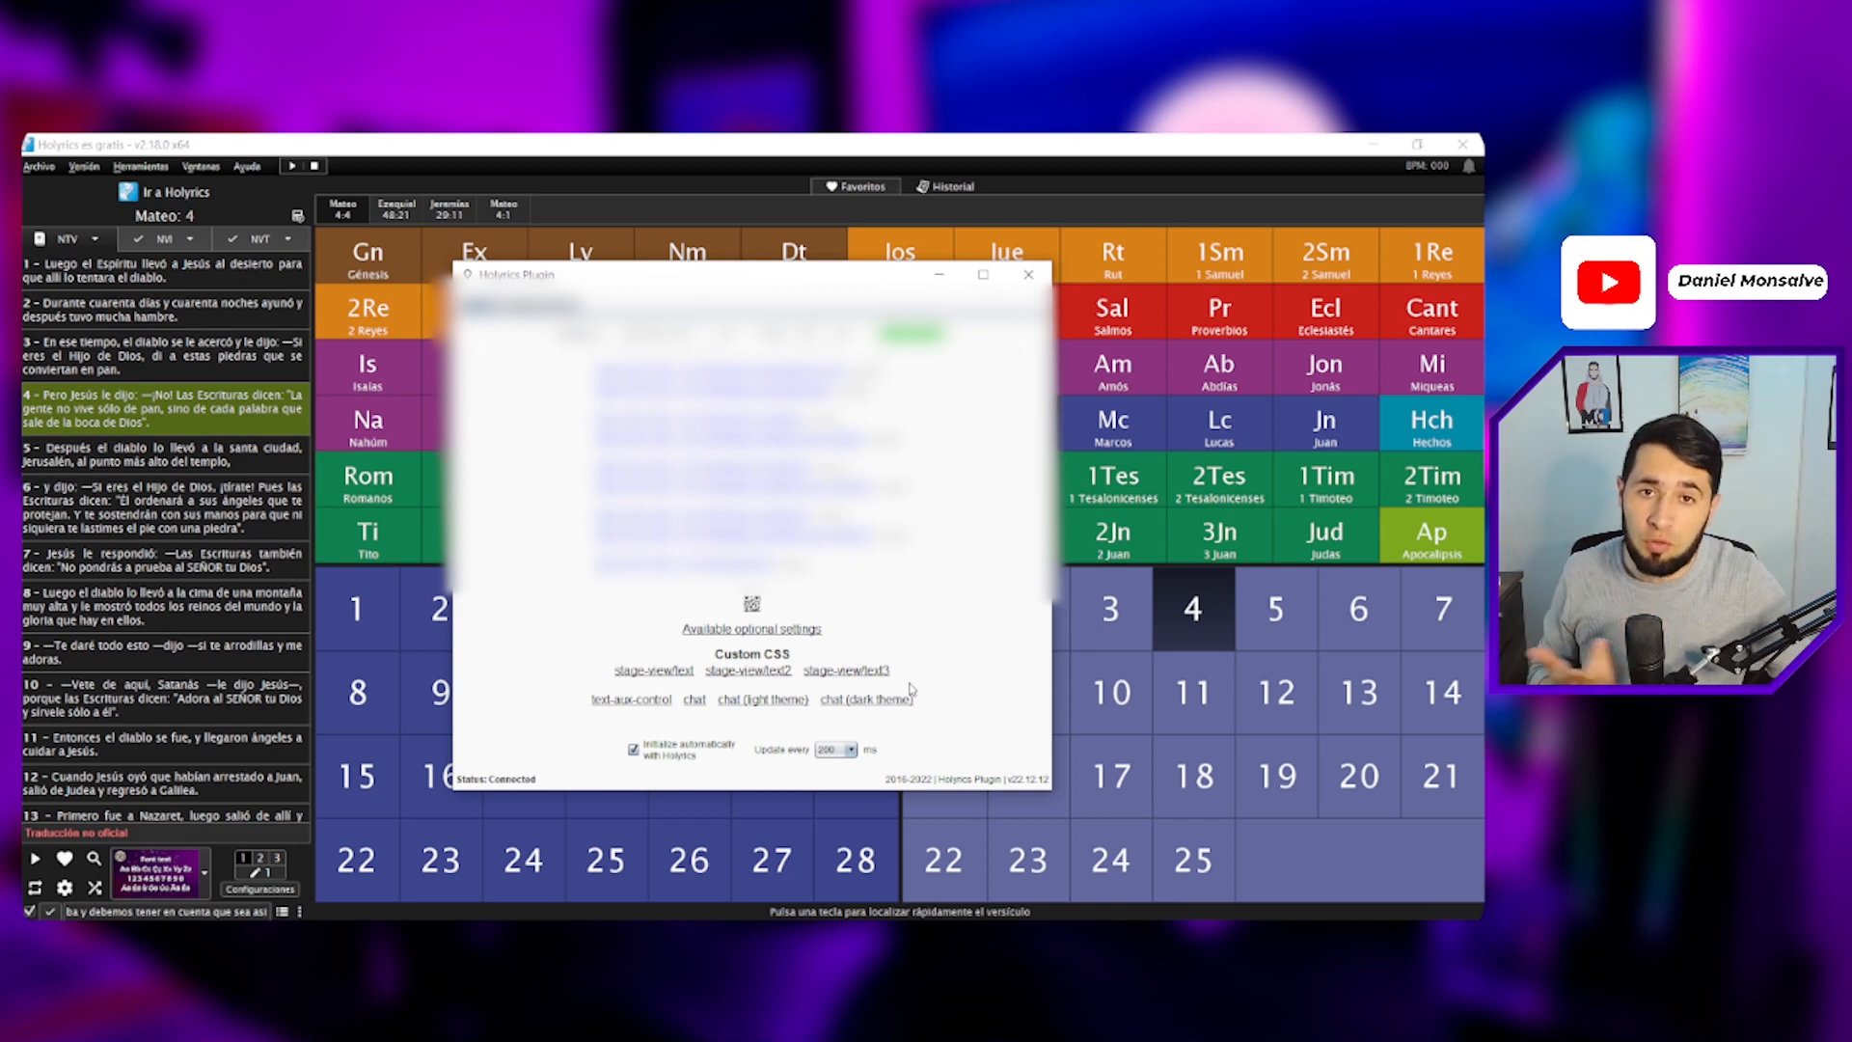
pyautogui.click(745, 672)
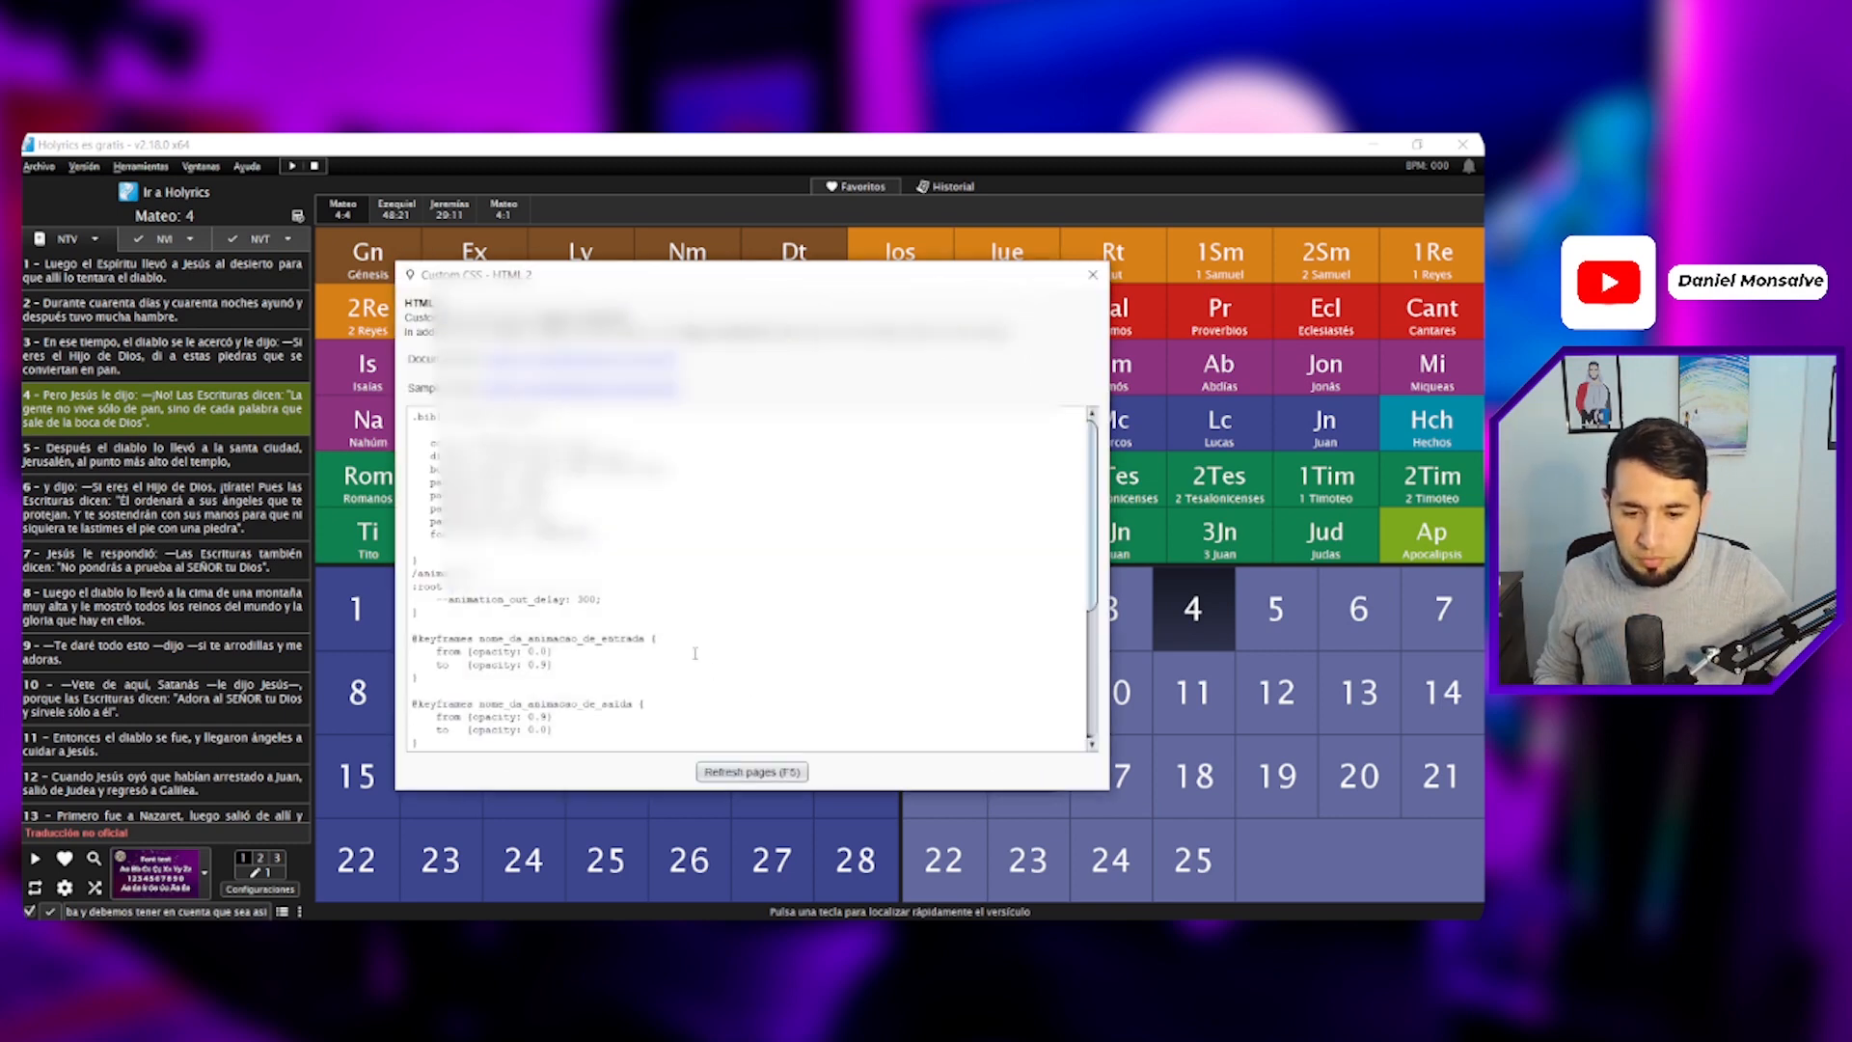
# - Replace the HTML 2 custom CSS with the CODIGO HTML code from the Word document and refresh the pages
pyautogui.moveTo(631, 282); pyautogui.dragTo(602, 268)
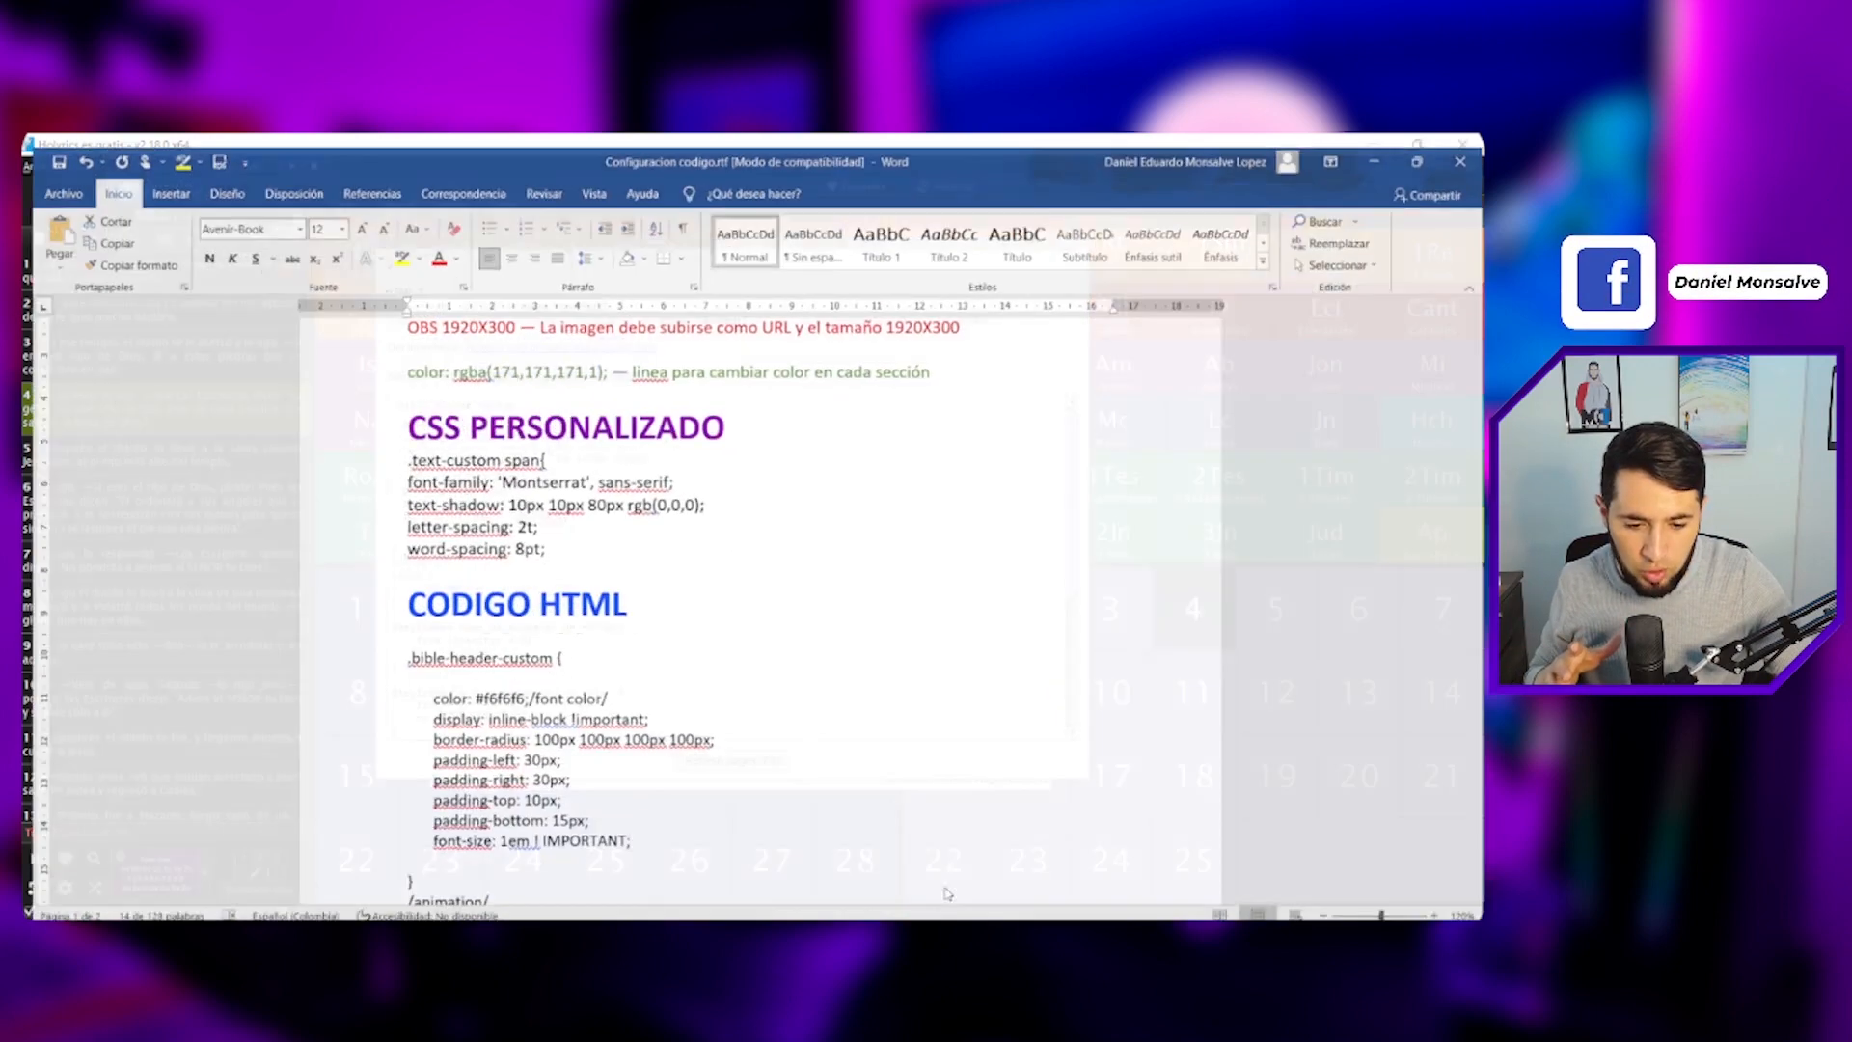
pyautogui.moveTo(401, 351); pyautogui.dragTo(607, 538)
pyautogui.scroll(-3, 407, 498)
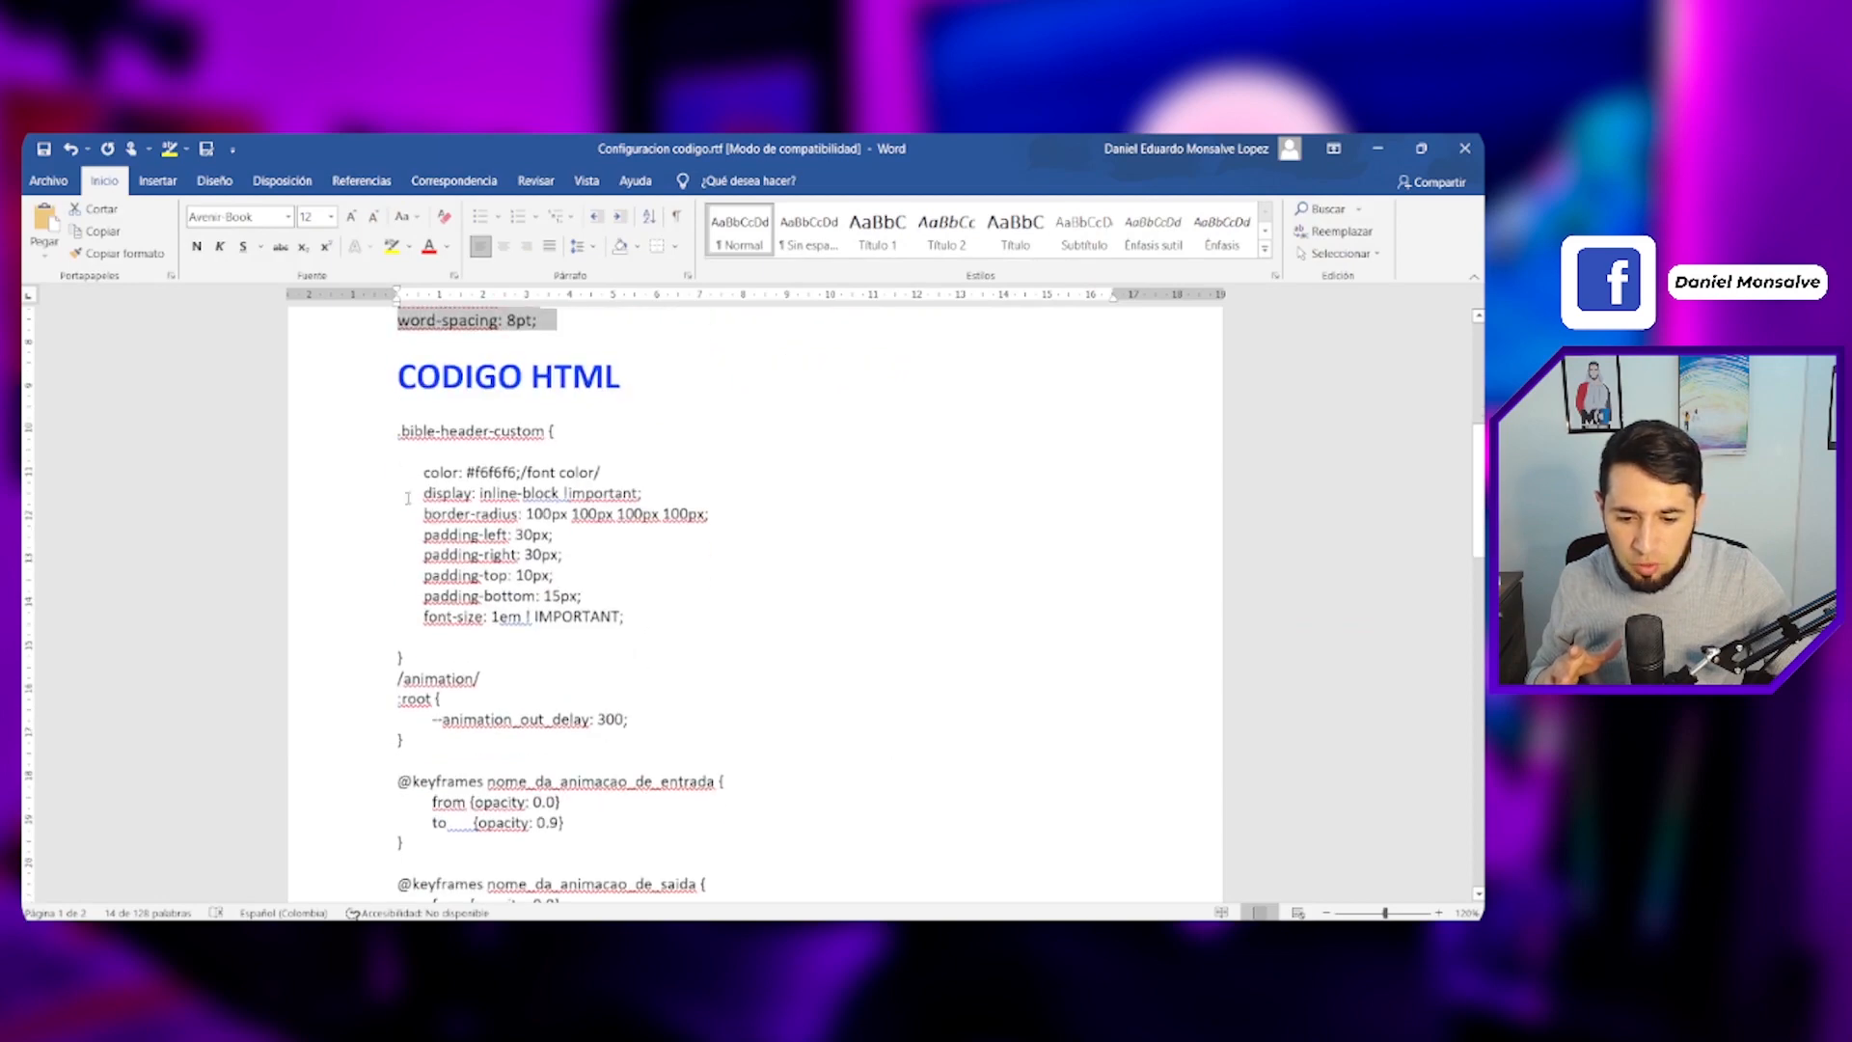
pyautogui.moveTo(397, 431); pyautogui.dragTo(832, 820)
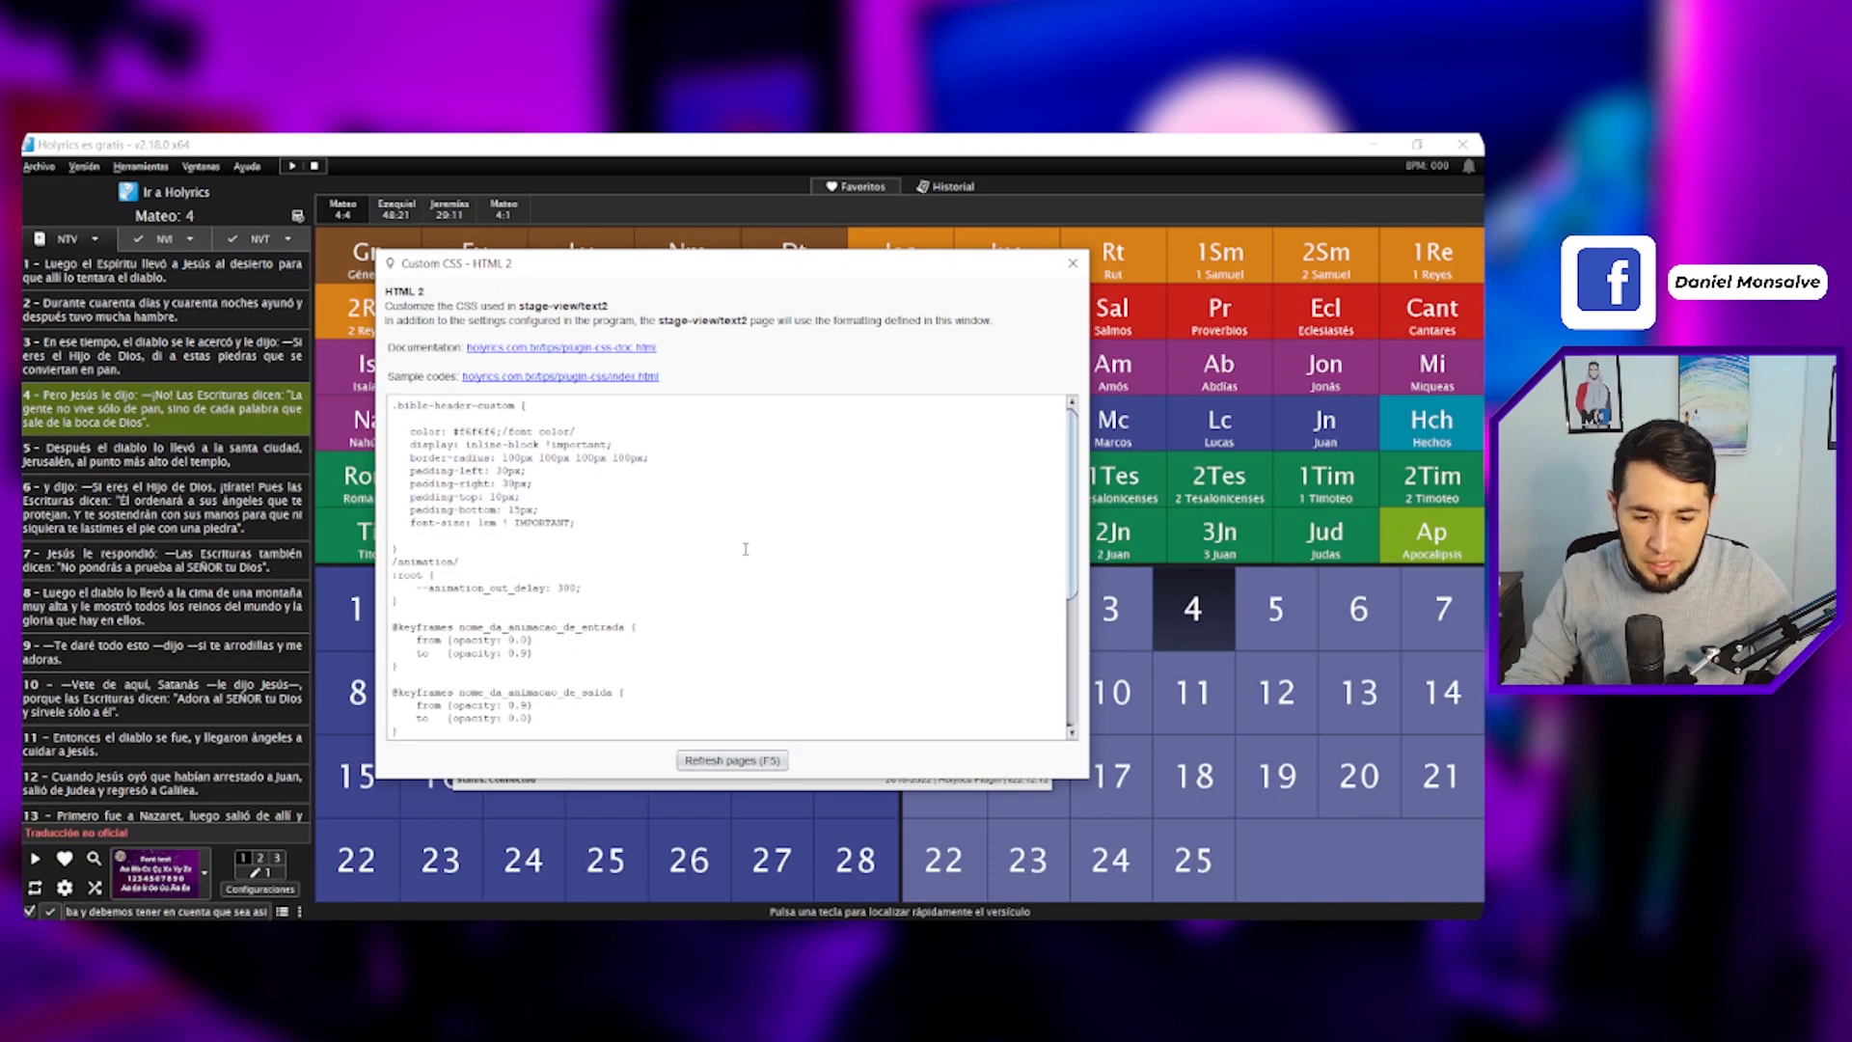
pyautogui.hotkey('ctrl', 'a')
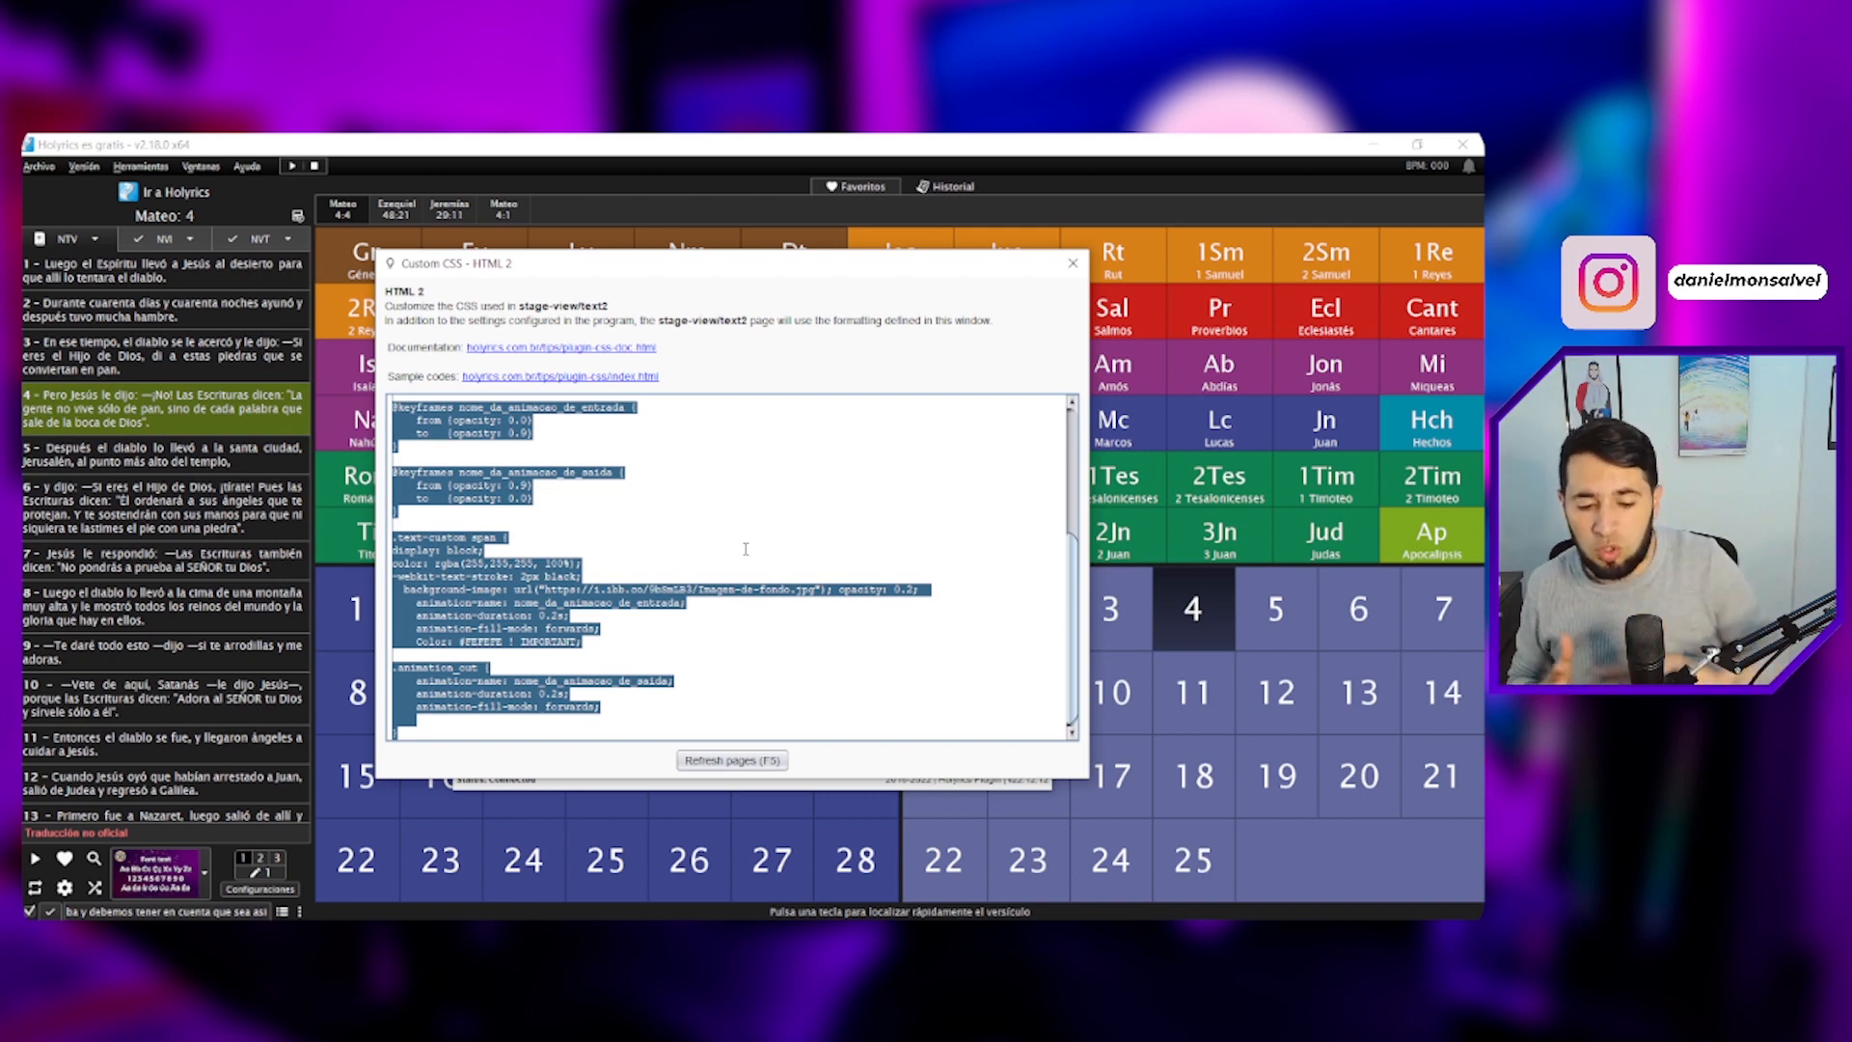
pyautogui.click(736, 764)
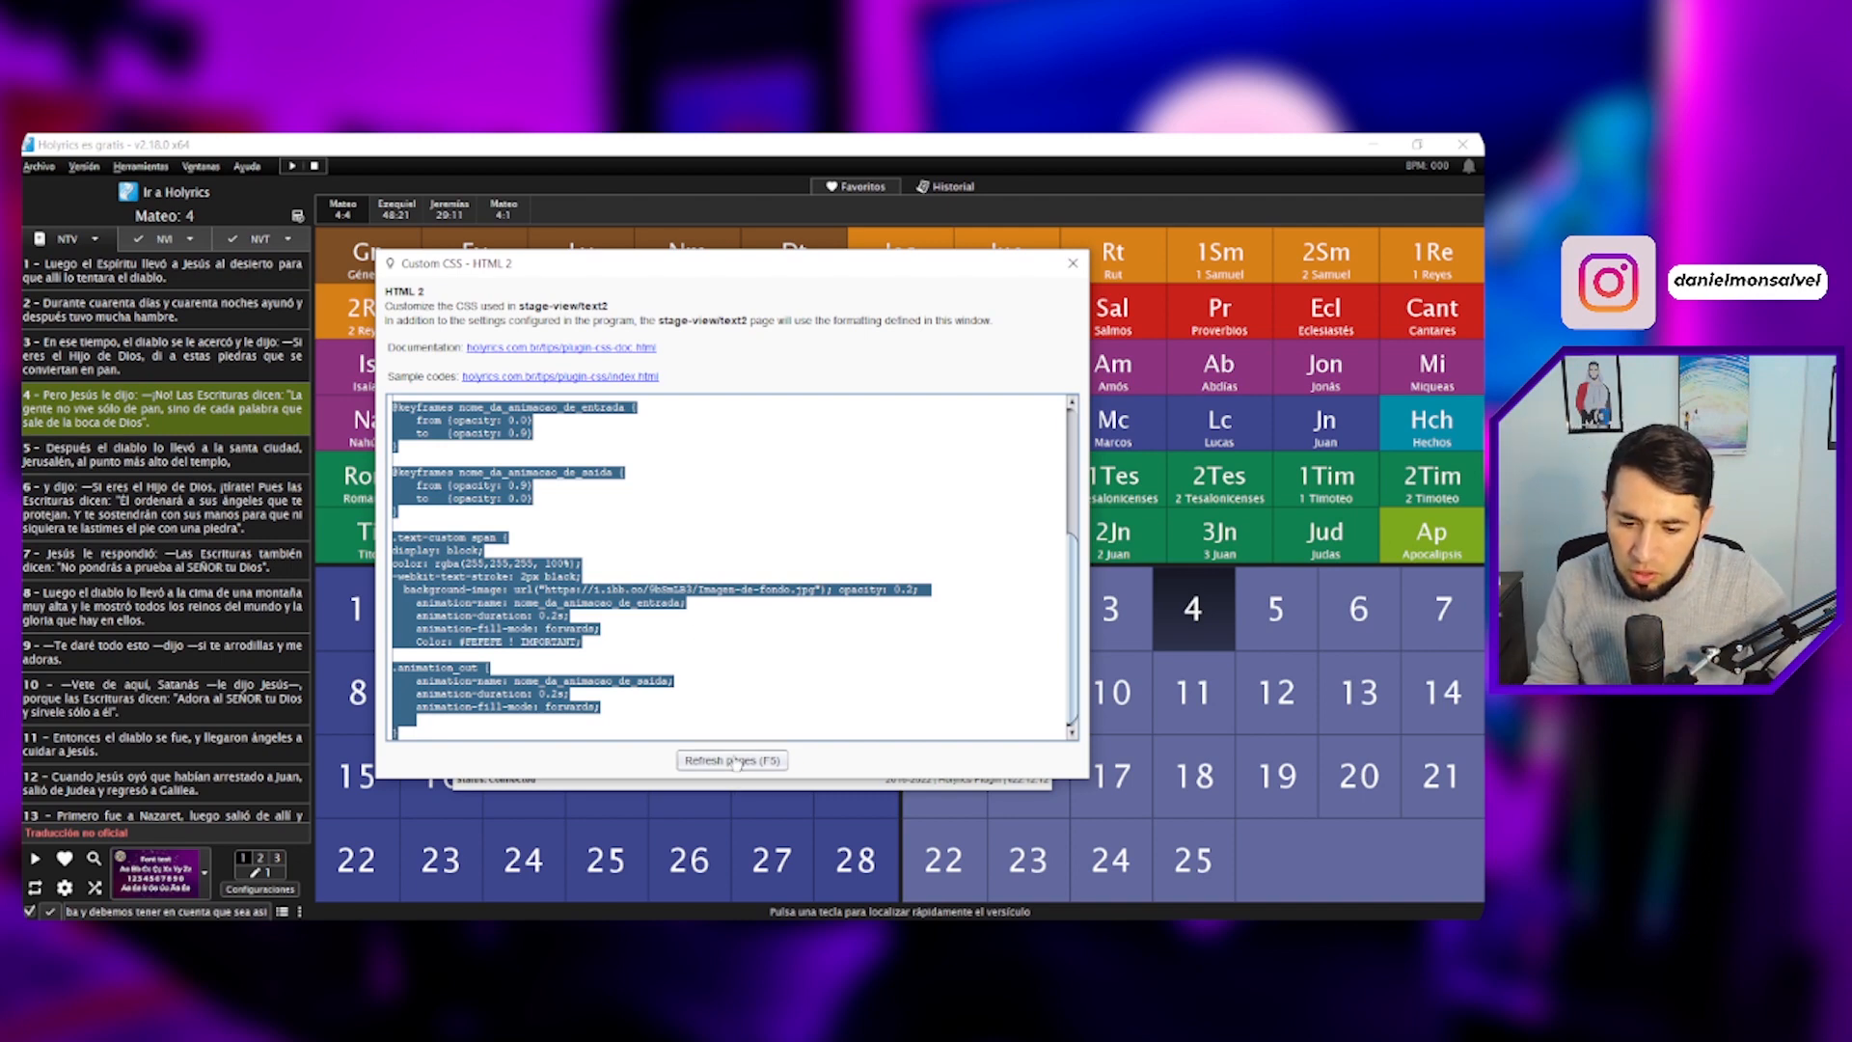
pyautogui.click(1070, 264)
pyautogui.click(1050, 268)
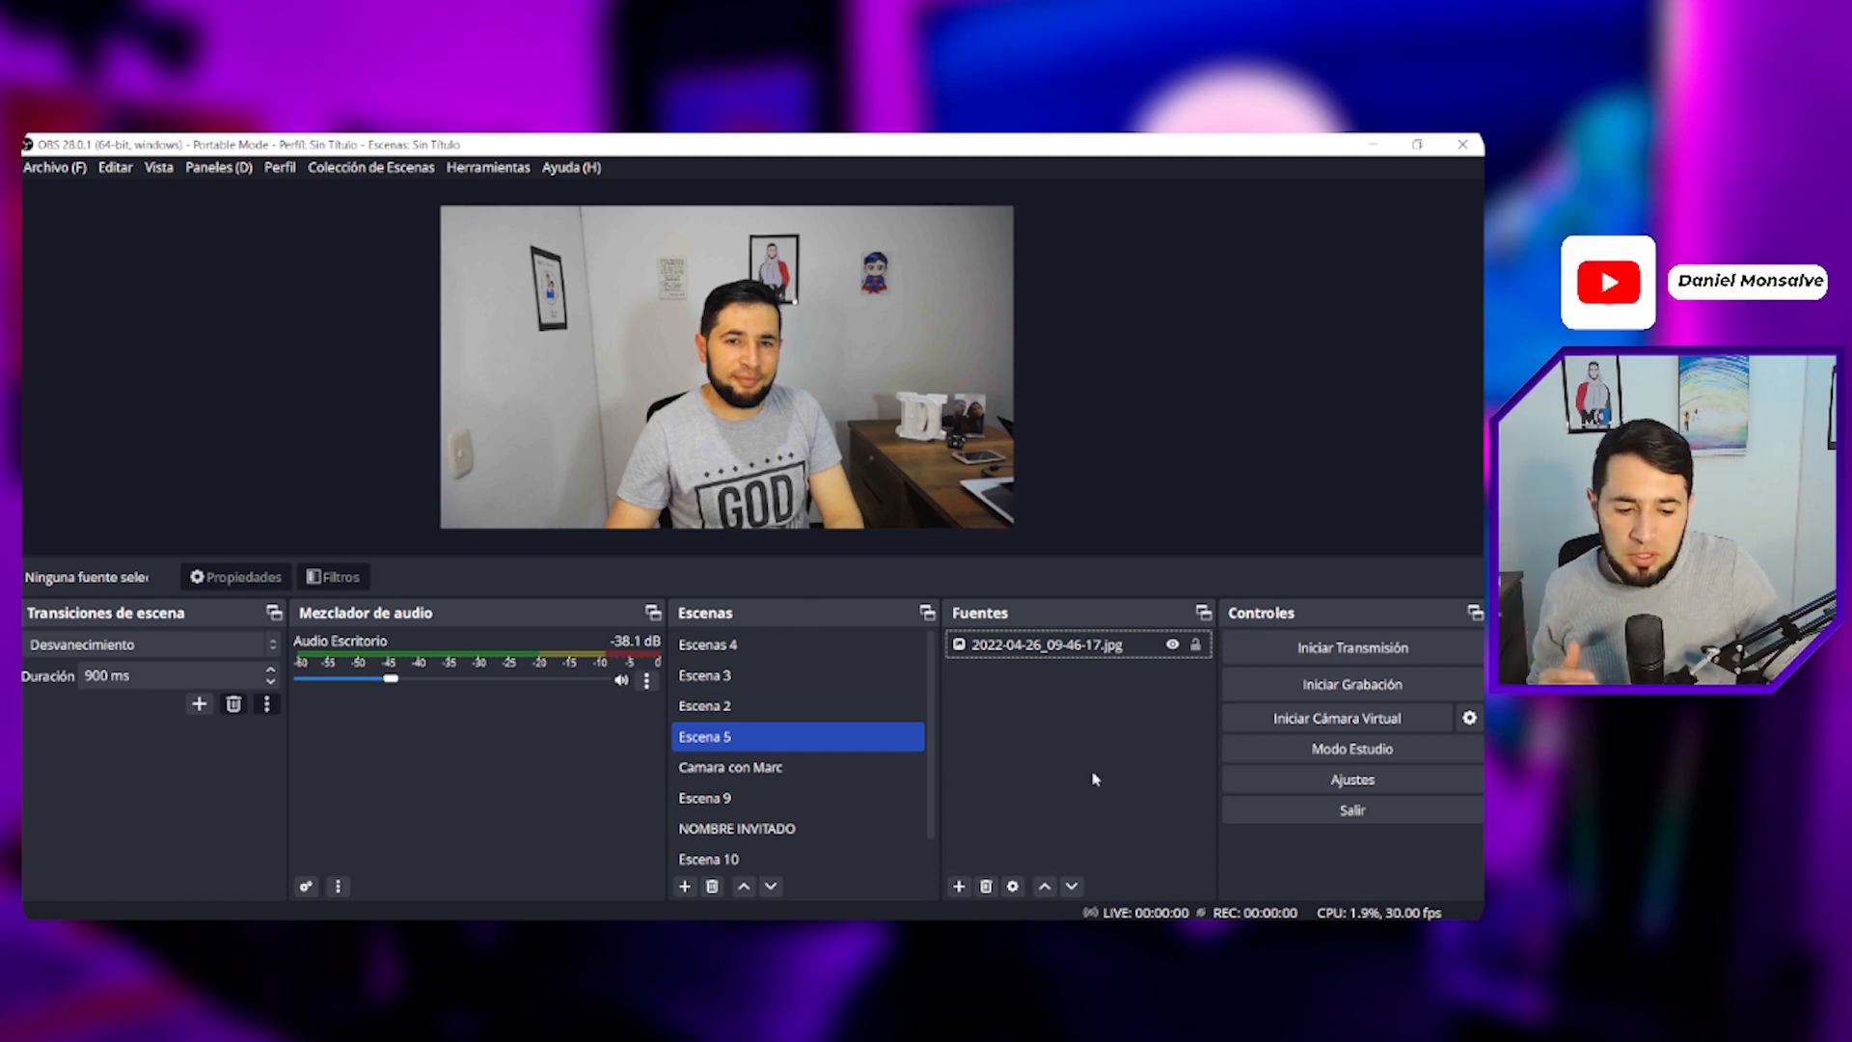
# - Add a new Browser source named 'Bb Holy' to the current OBS scene
pyautogui.click(959, 885)
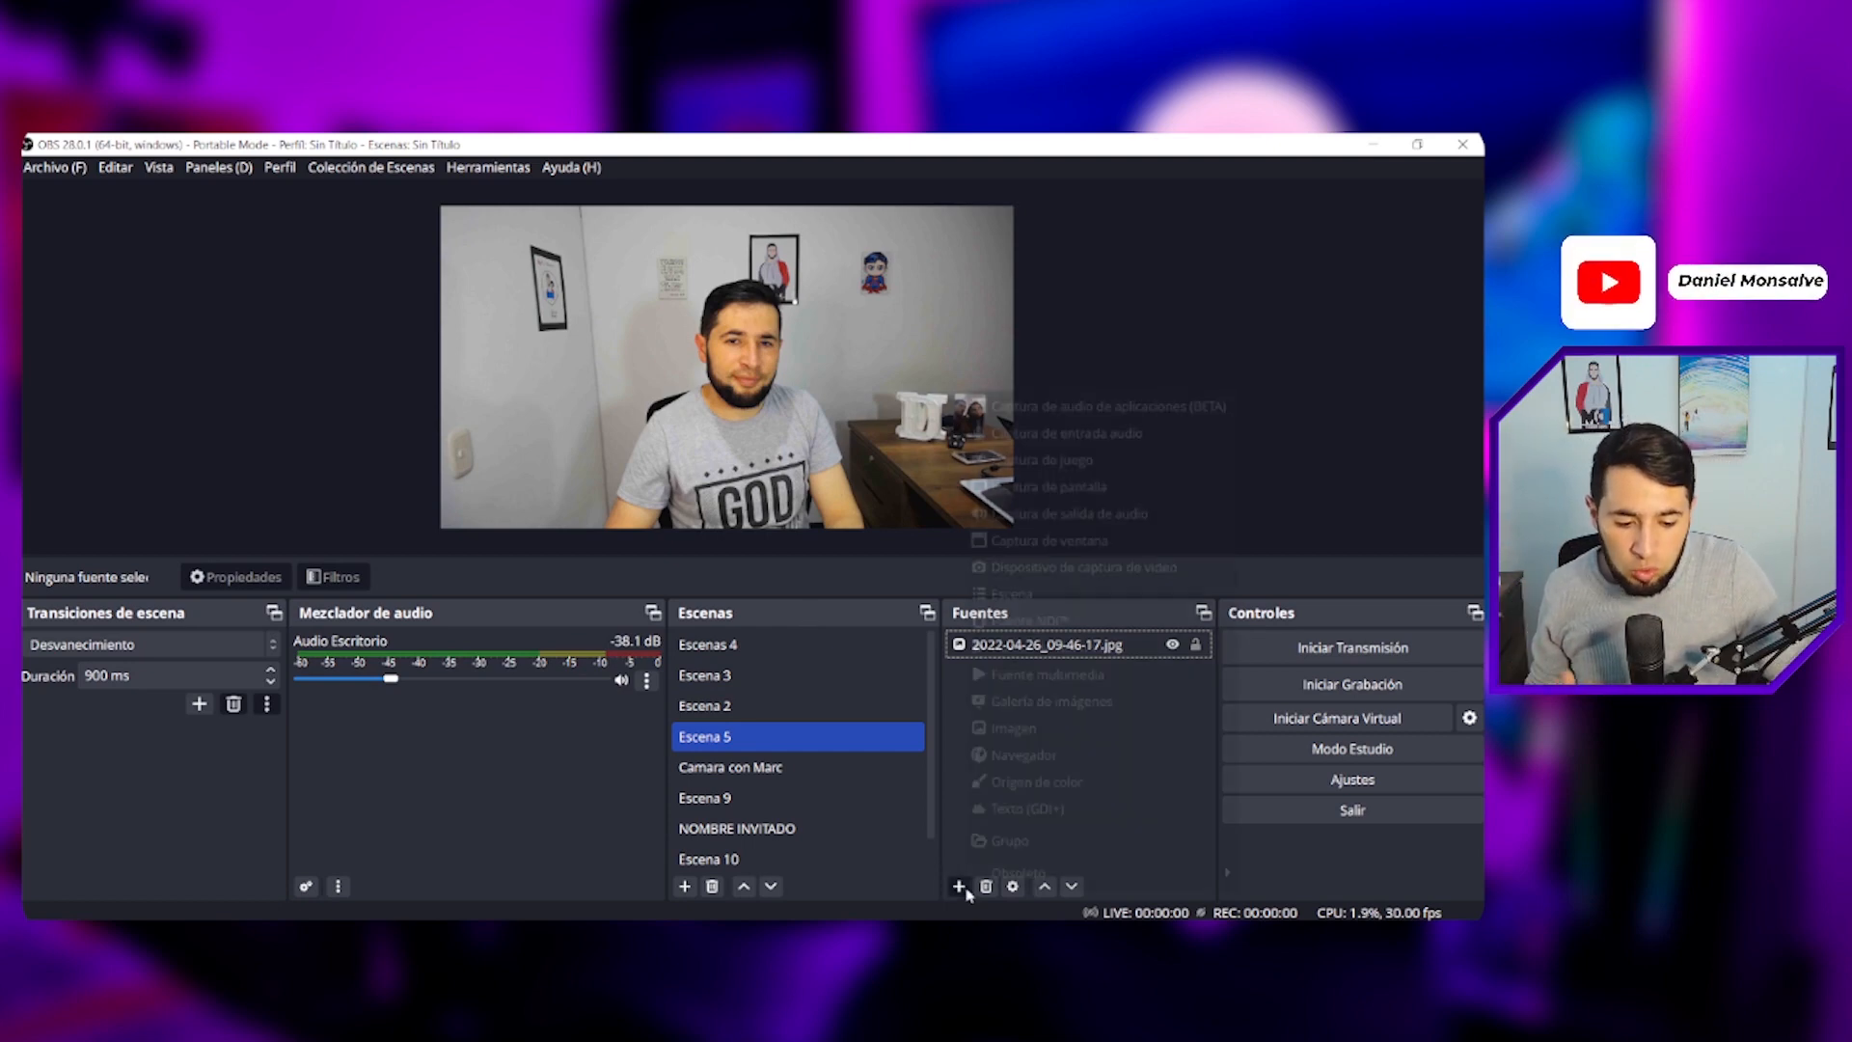
pyautogui.click(1011, 757)
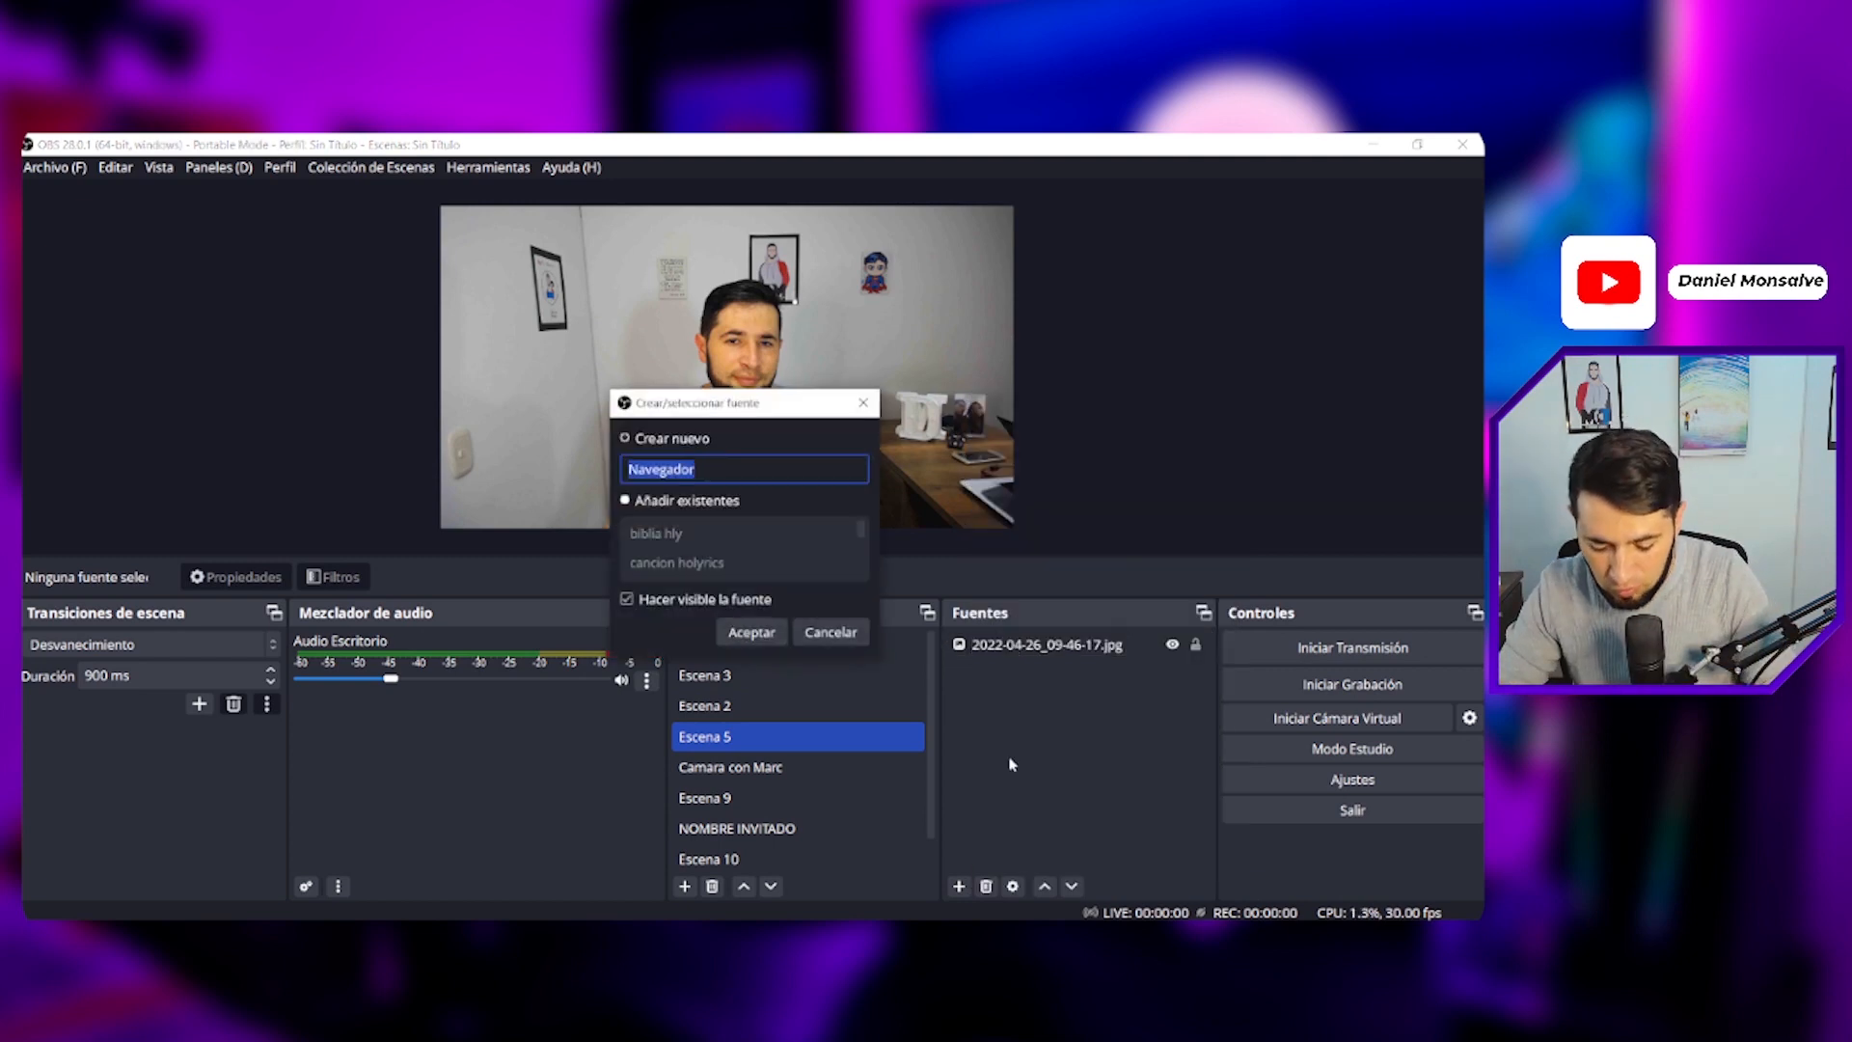
pyautogui.write('Bub')
pyautogui.press('BackSpace')
pyautogui.press('BackSpace')
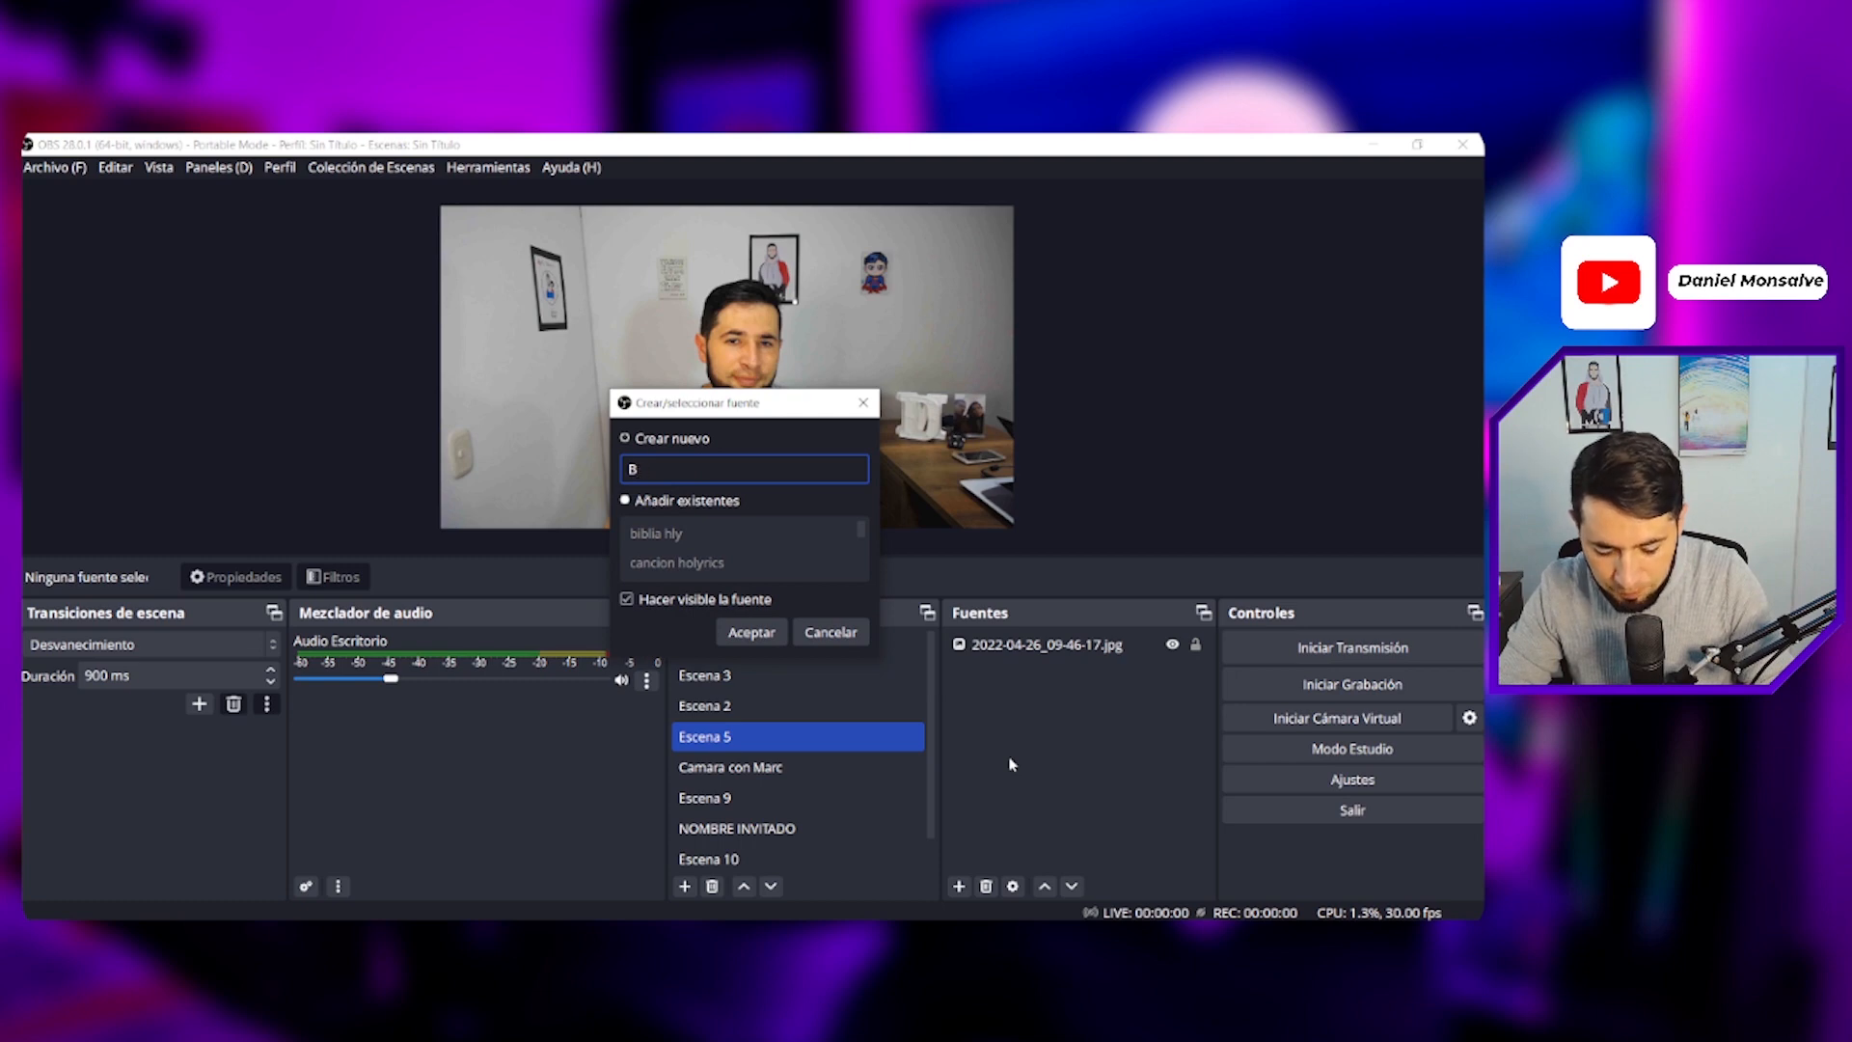
pyautogui.write('b Holy')
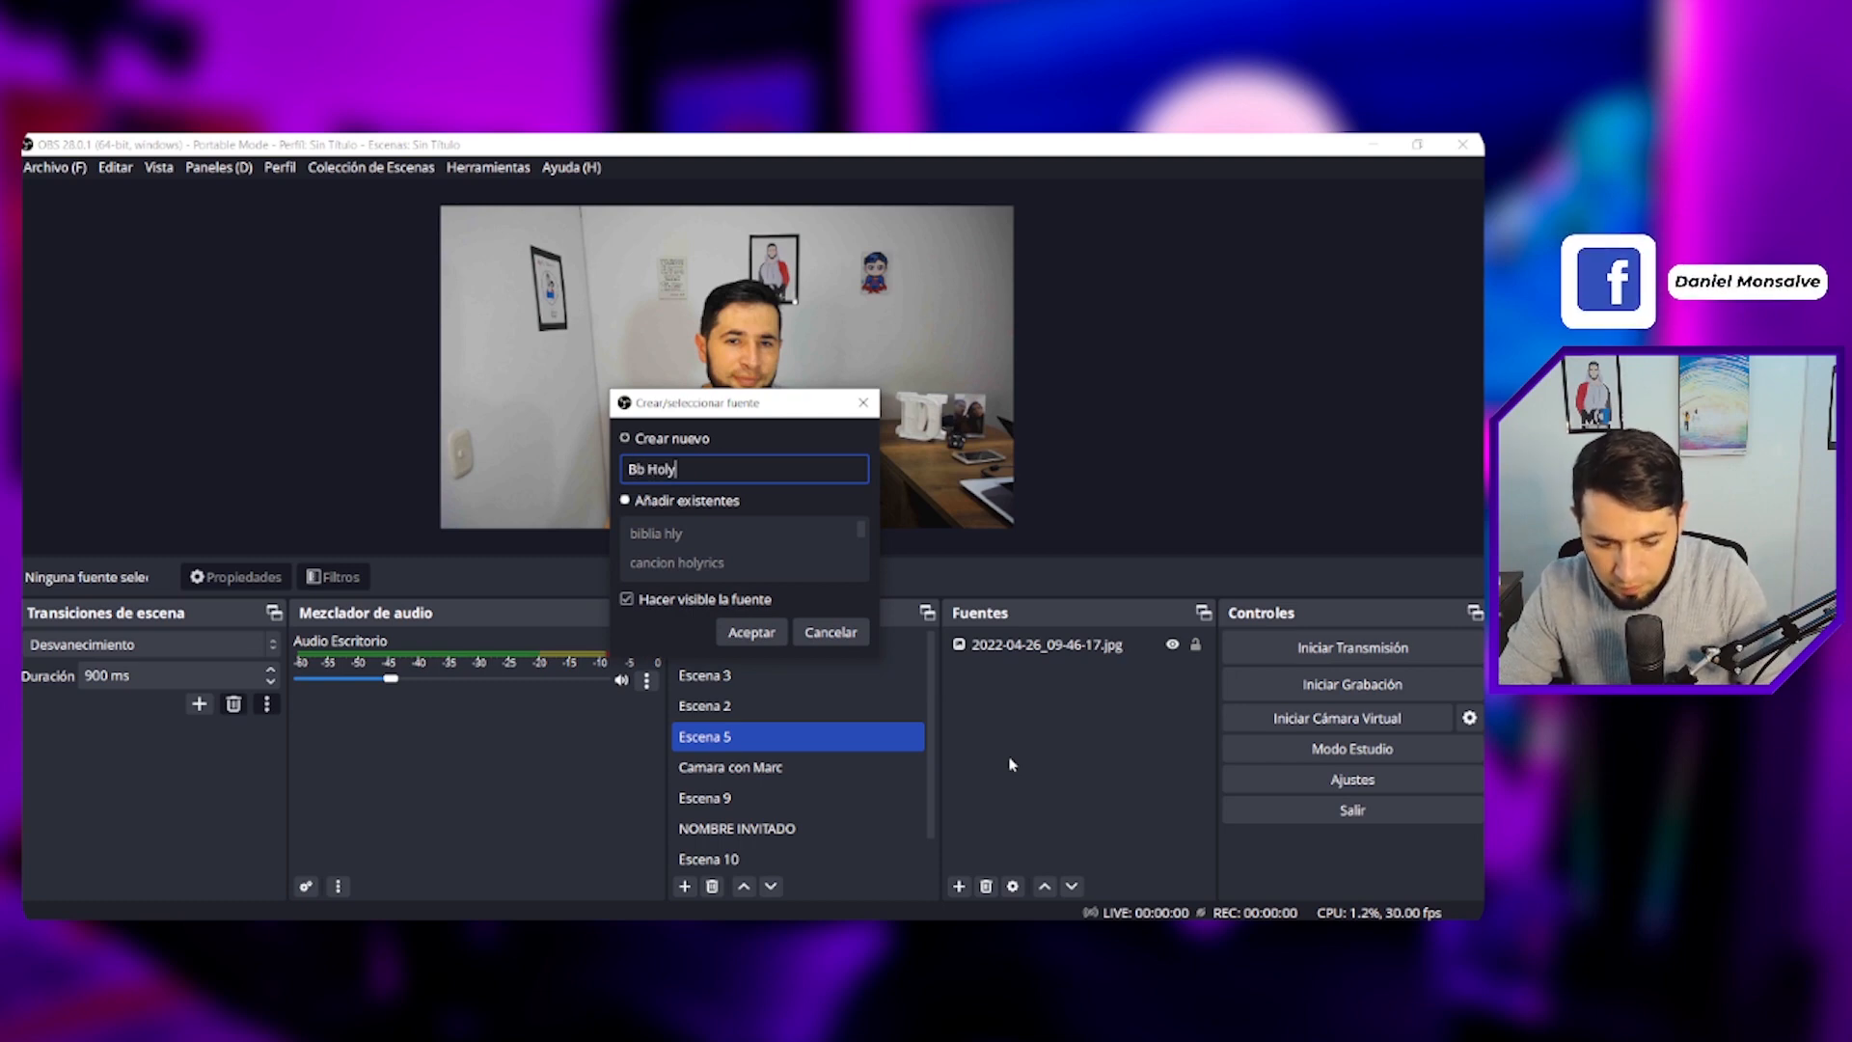
pyautogui.press('Return')
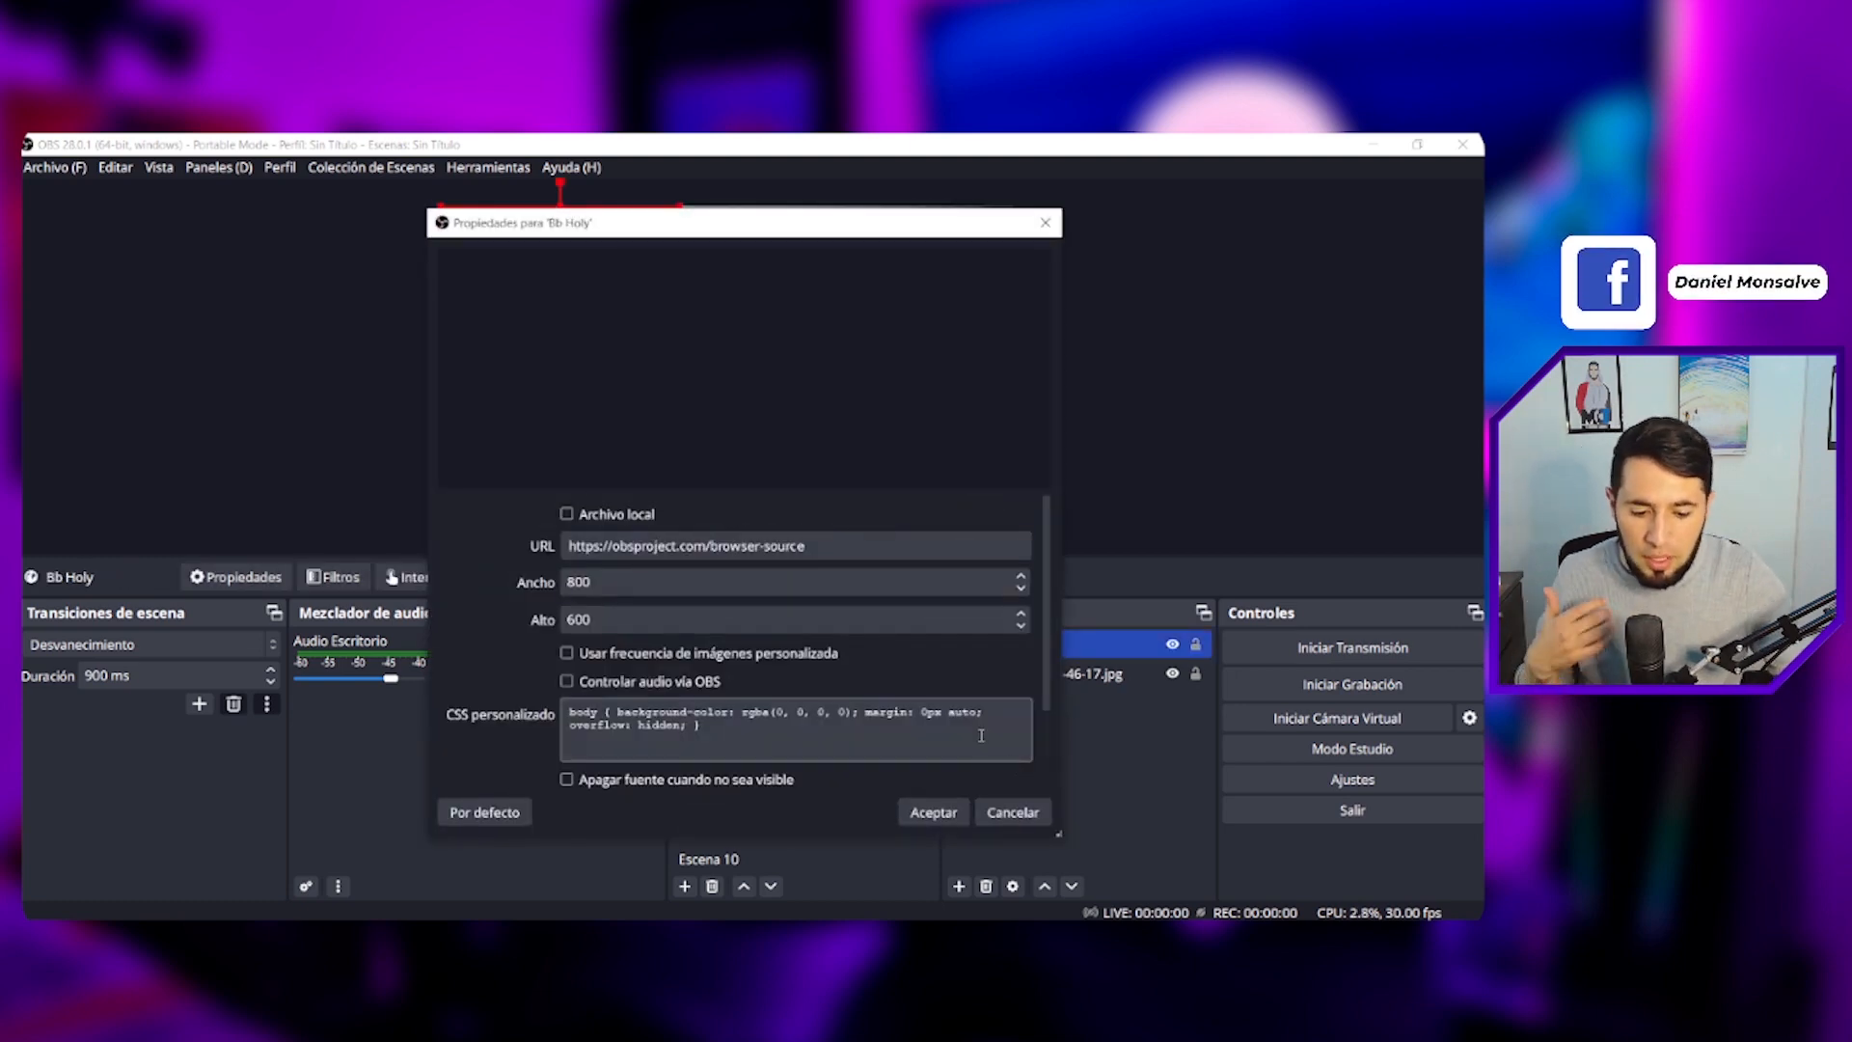
# - Set the browser source URL to the copied Holyrics stage-view/text2 address
pyautogui.tripleClick(563, 551)
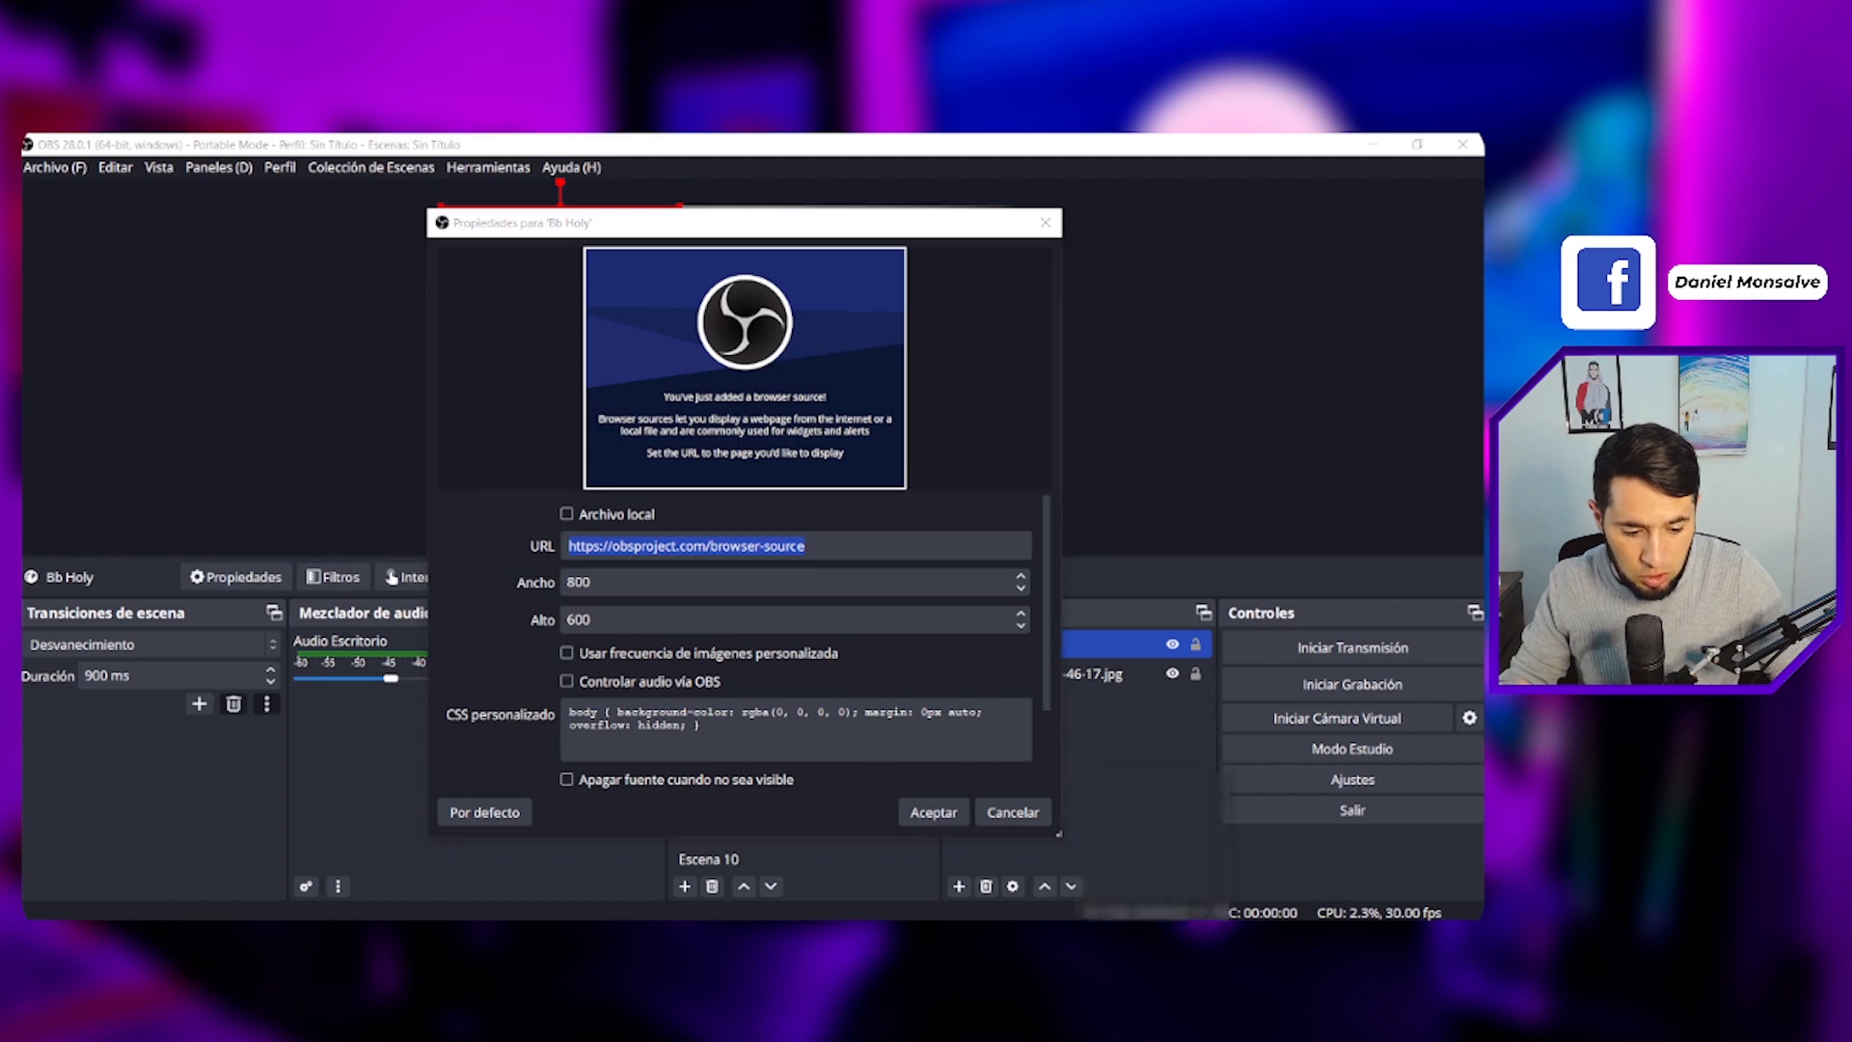
pyautogui.click(1095, 789)
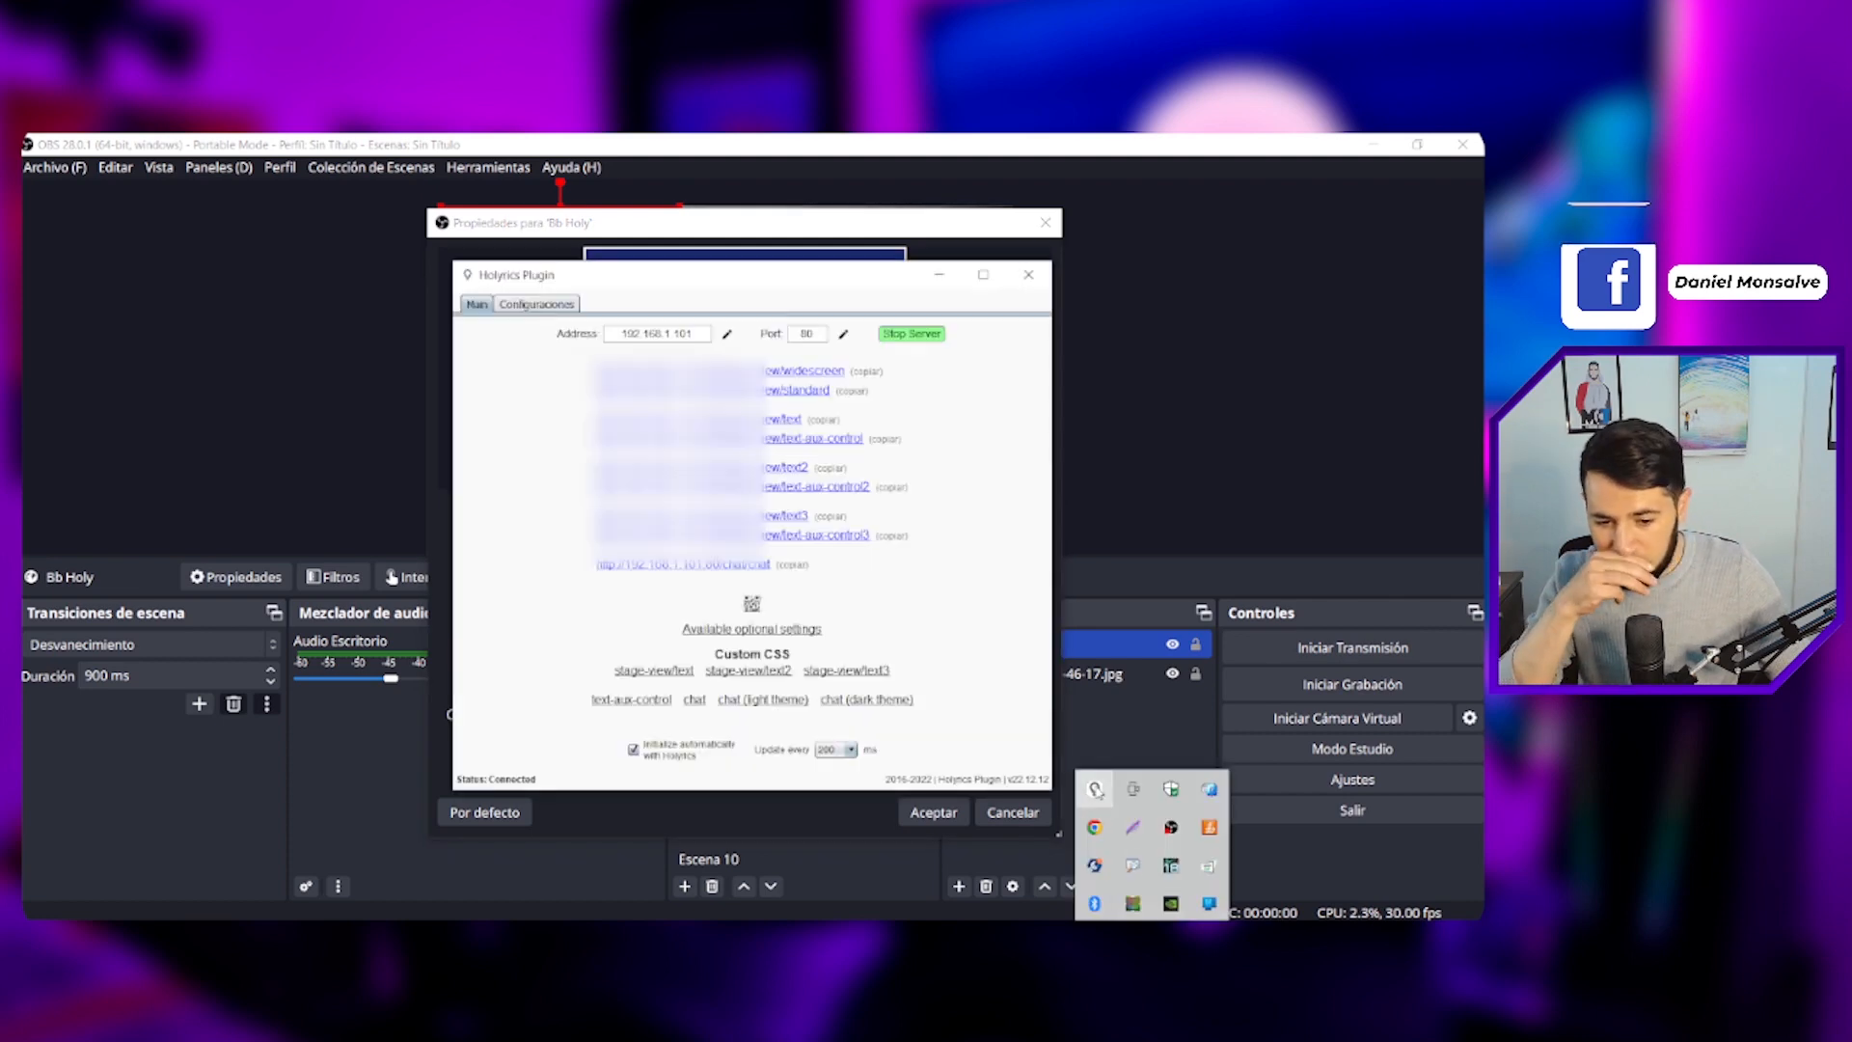
pyautogui.click(830, 468)
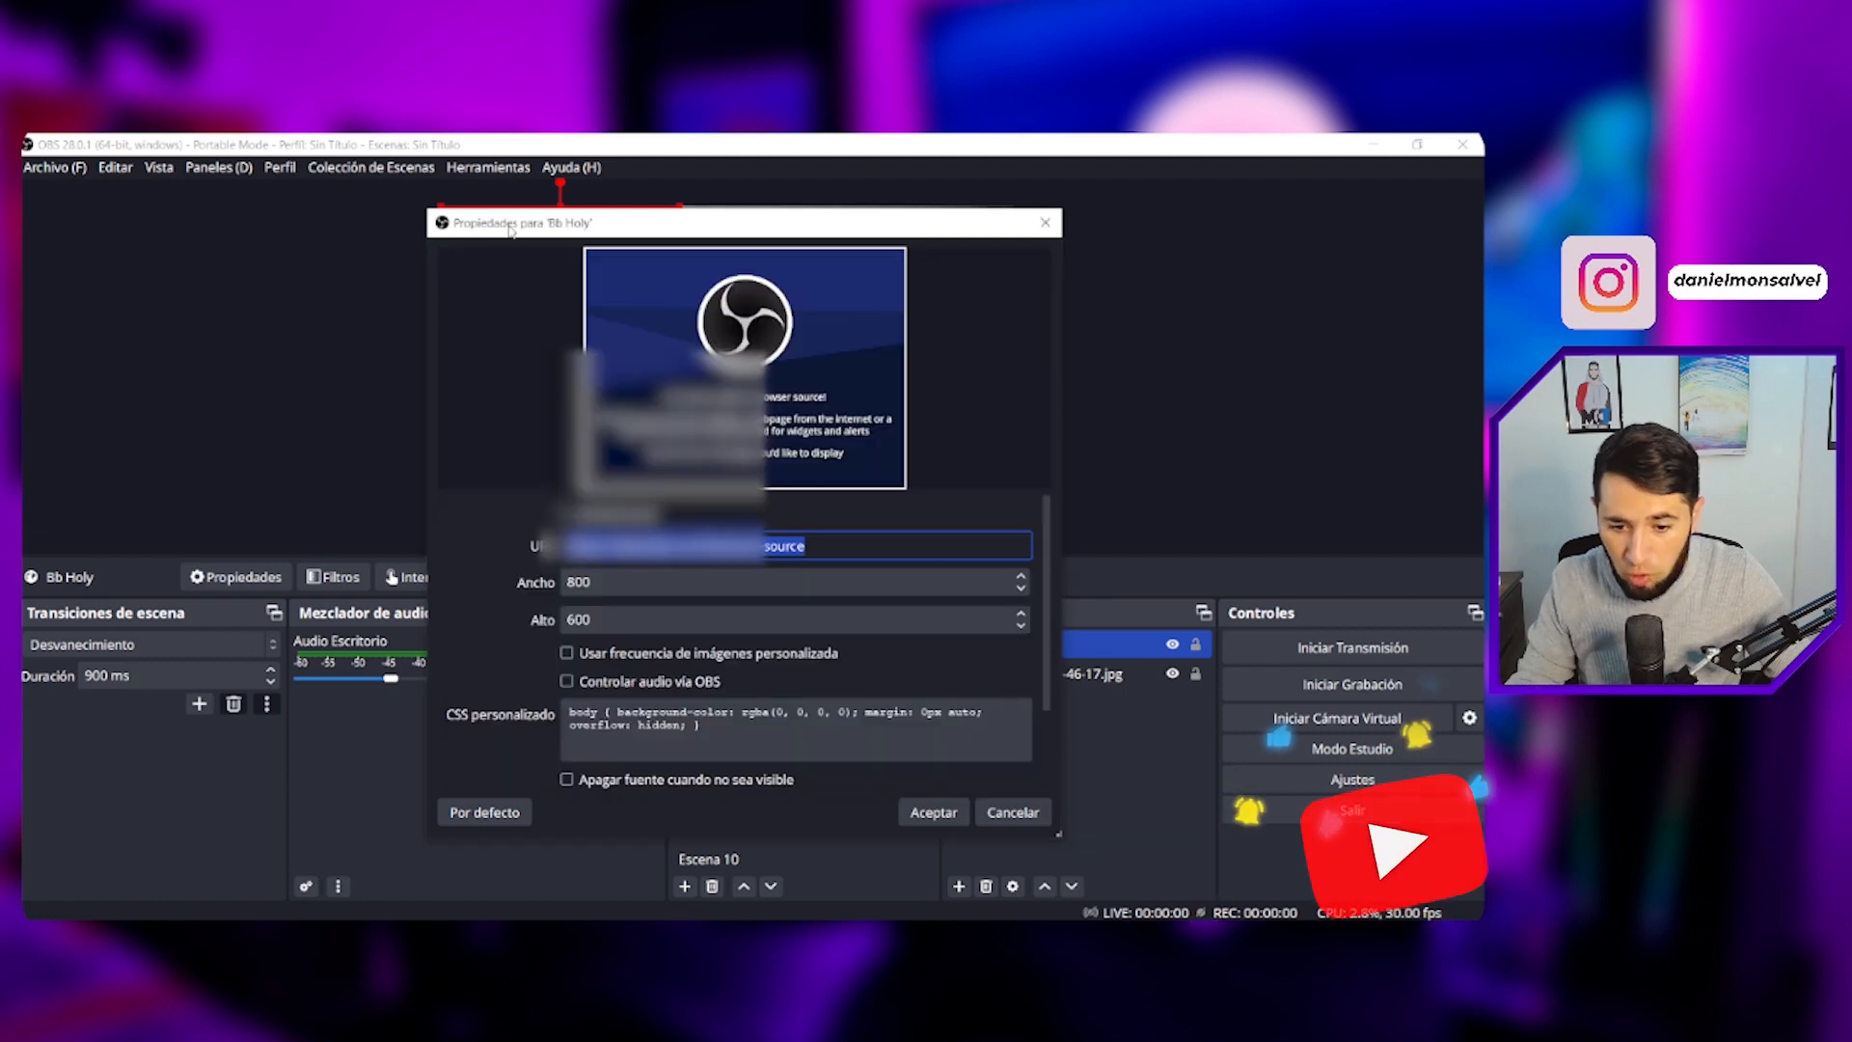
pyautogui.click(833, 512)
pyautogui.hotkey('ctrl', 'v')
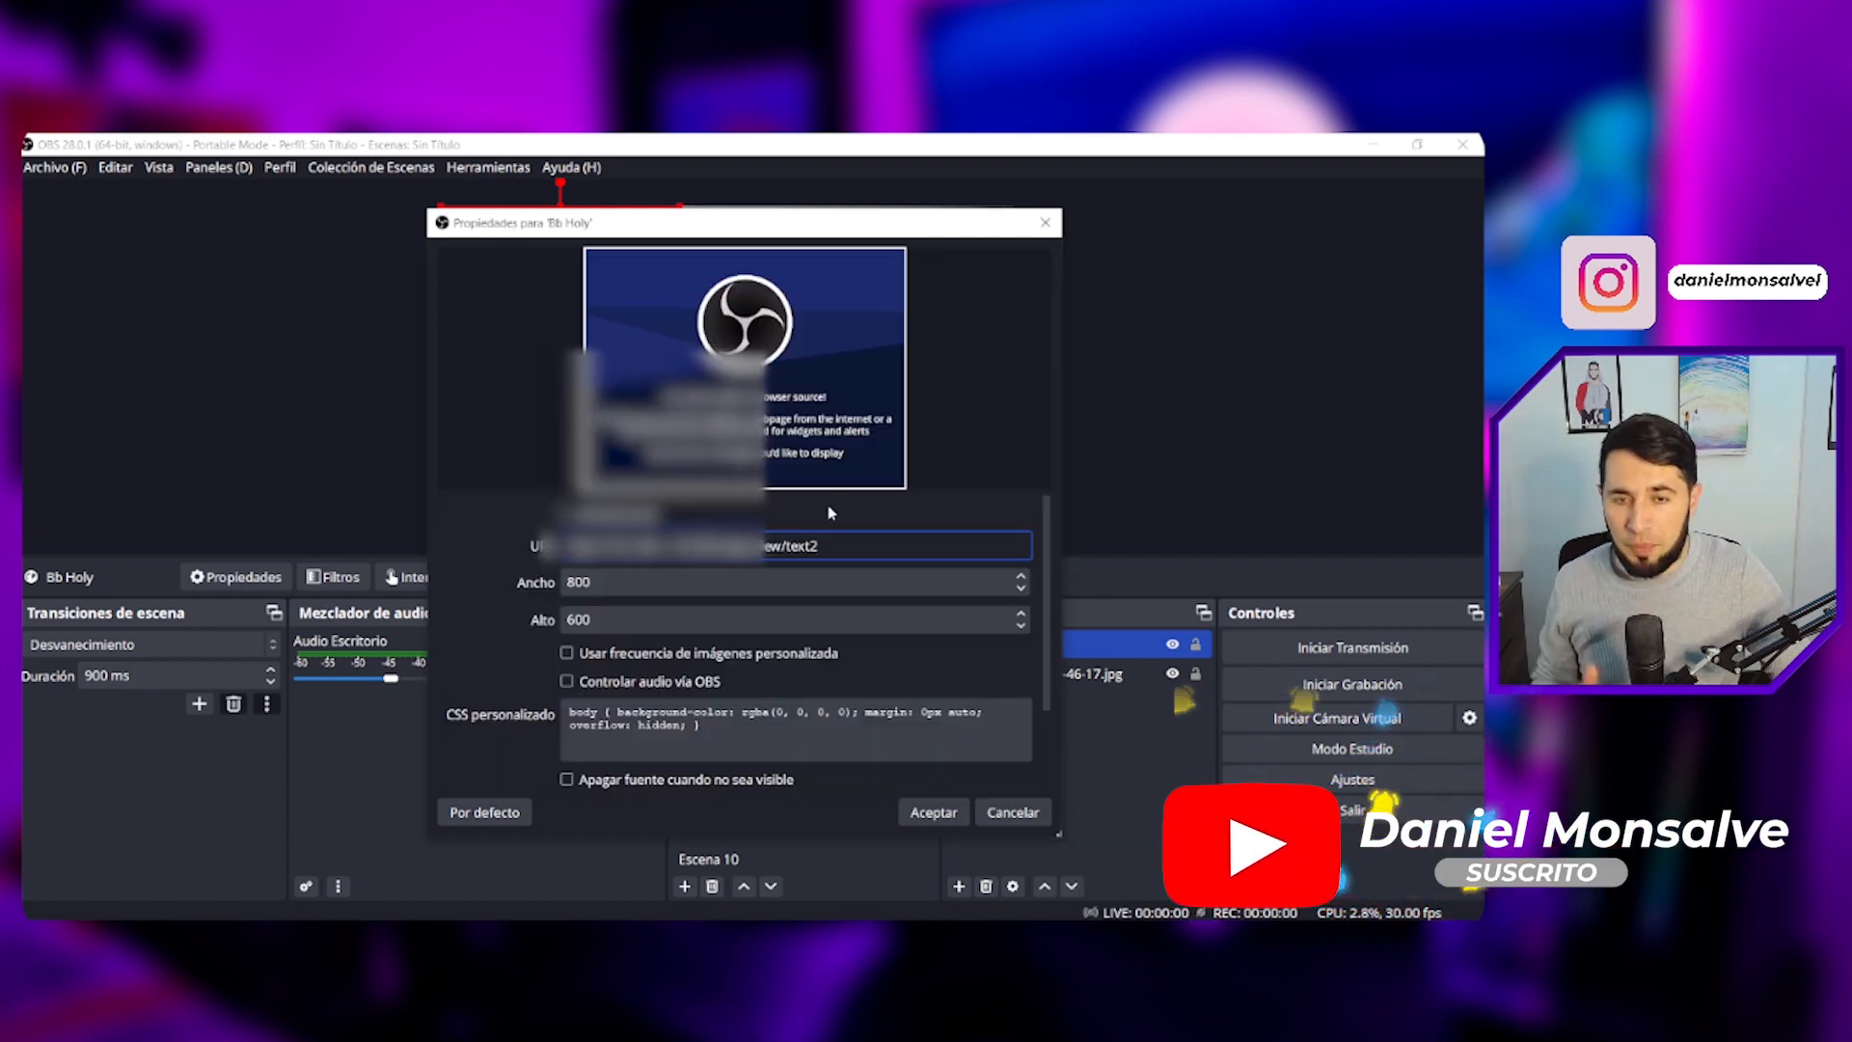
# - Set the browser source width to 1920 and height to 300
pyautogui.moveTo(655, 587); pyautogui.dragTo(550, 593)
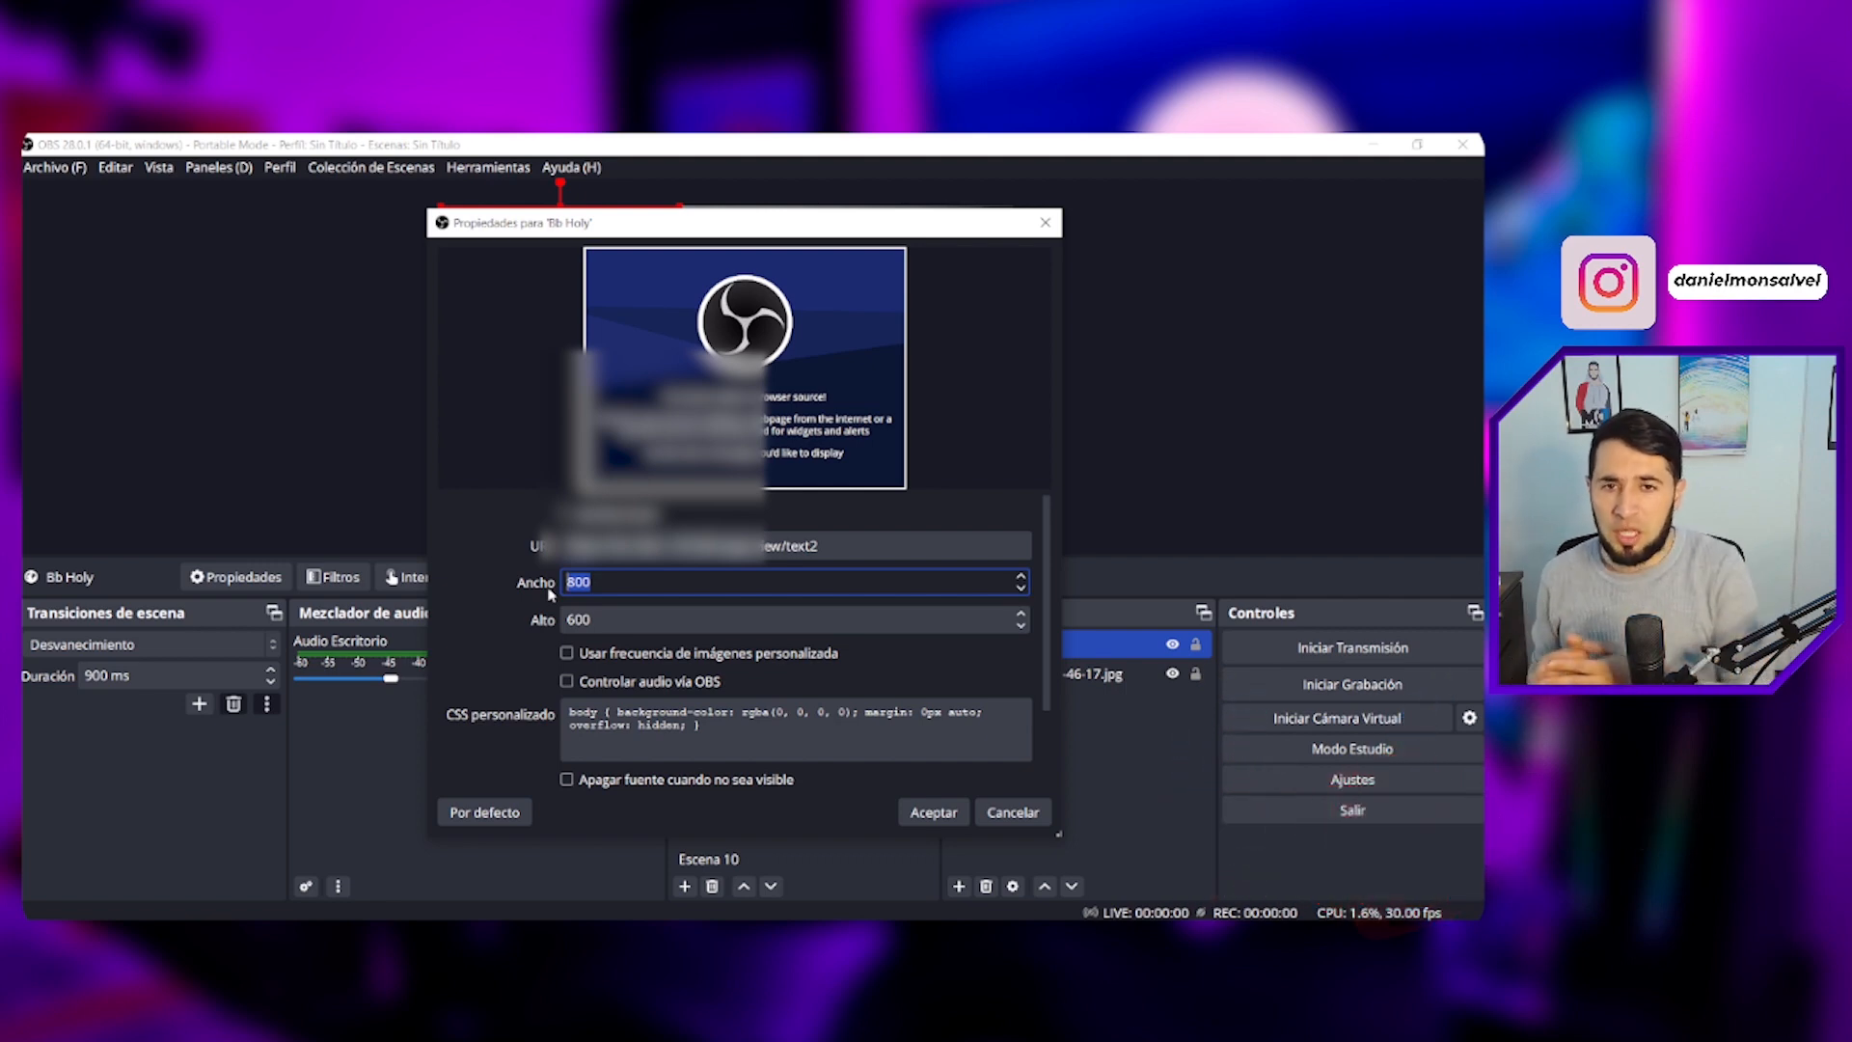
pyautogui.write('1920')
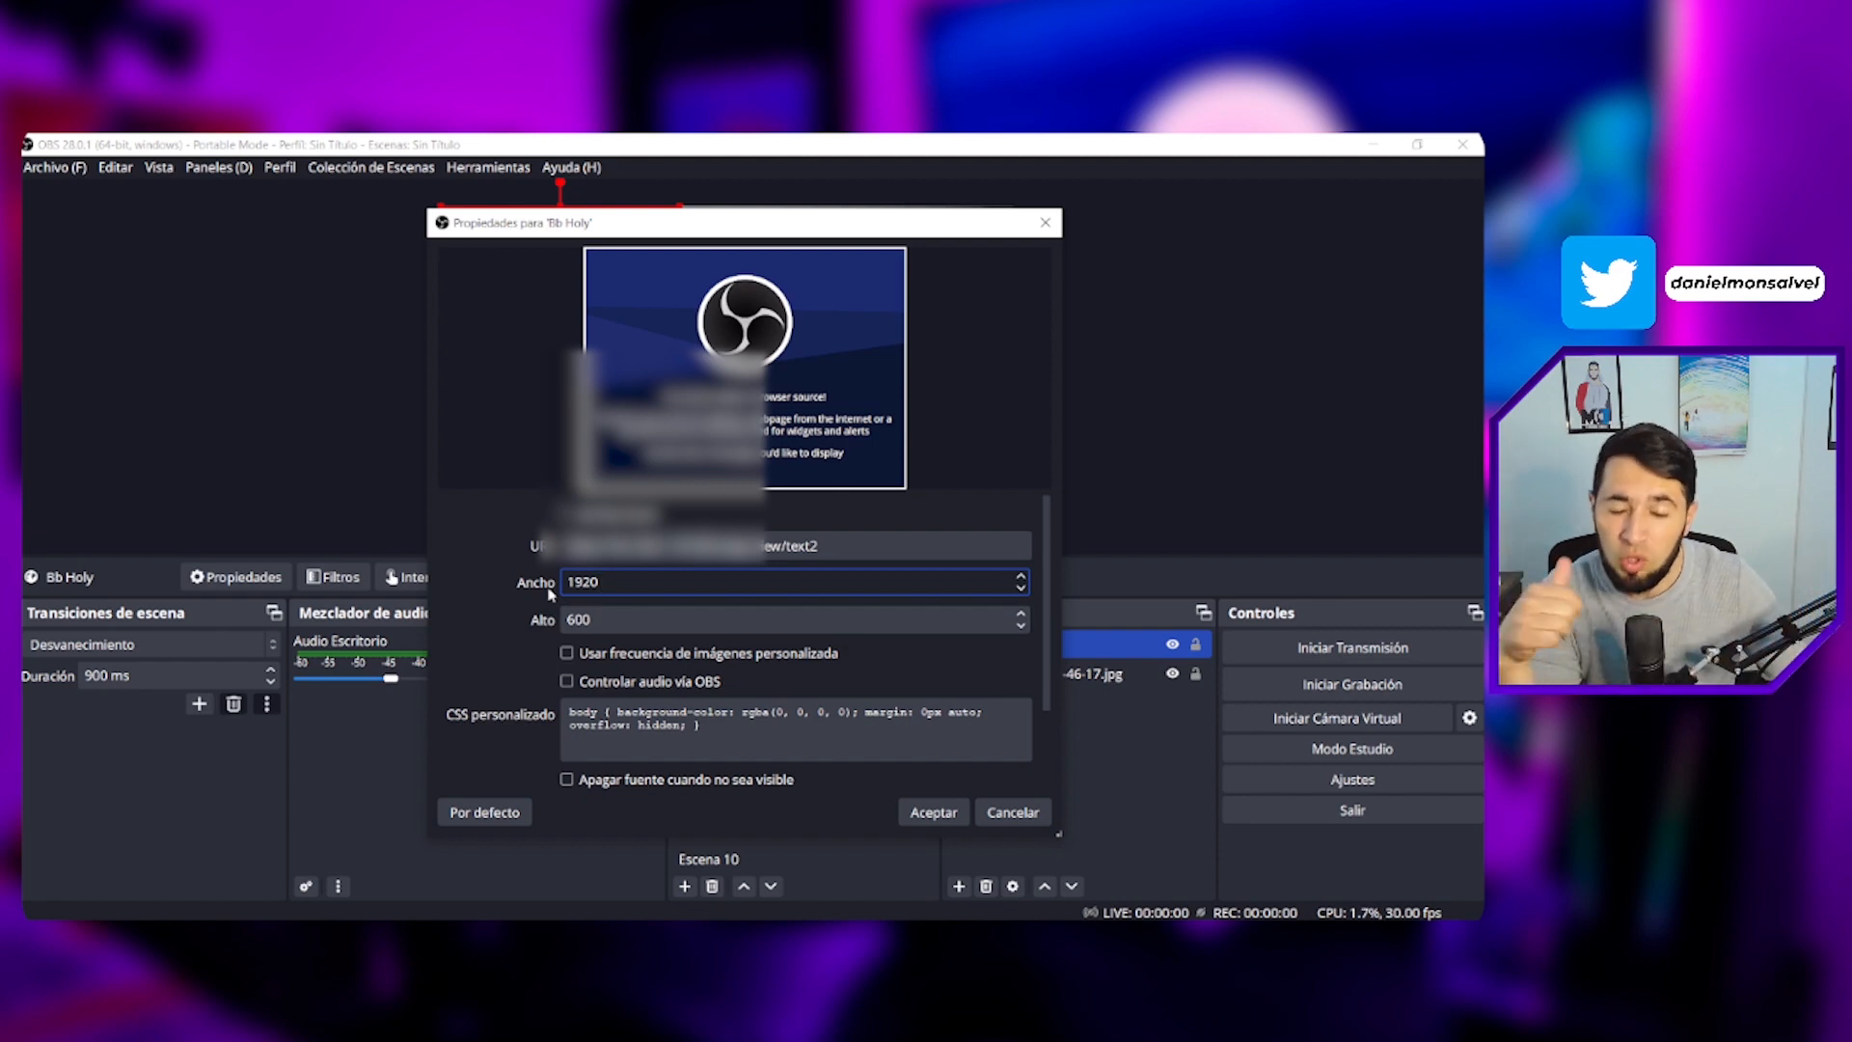
pyautogui.doubleClick(619, 621)
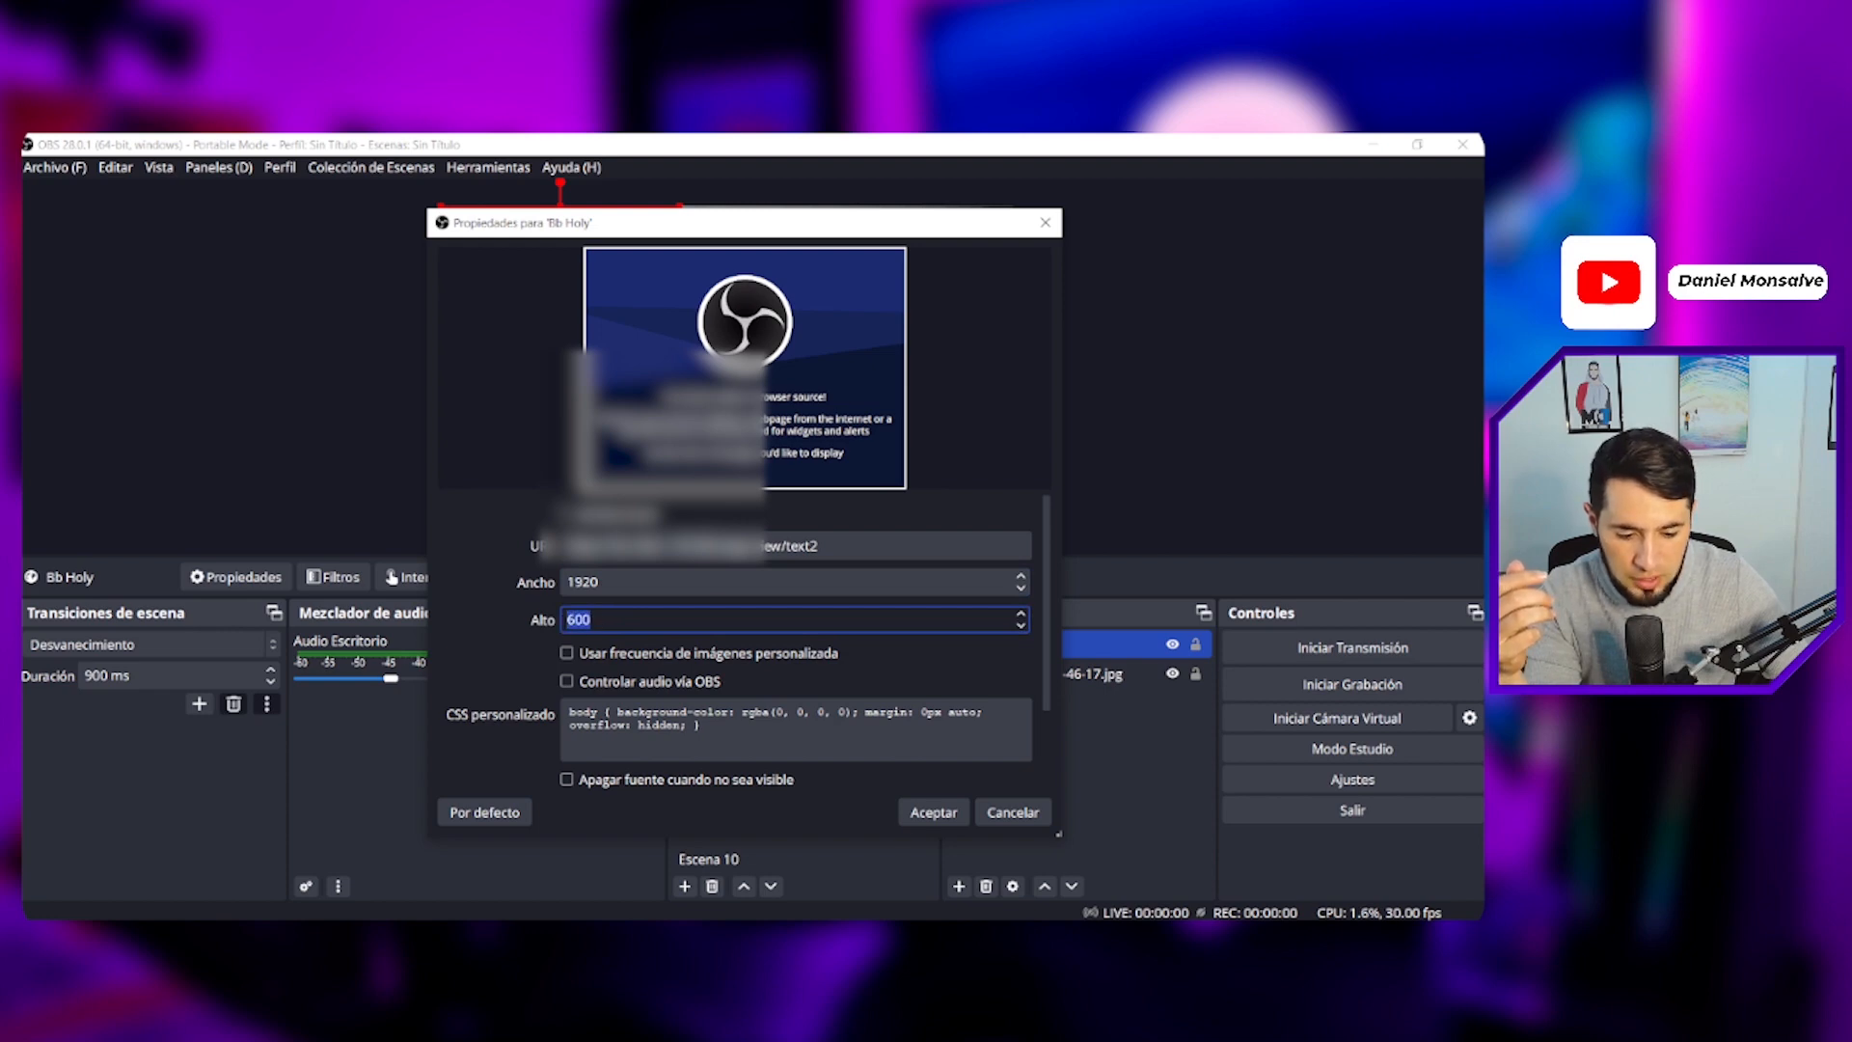
pyautogui.hotkey('alt', 'Tab')
pyautogui.scroll(10, 674, 619)
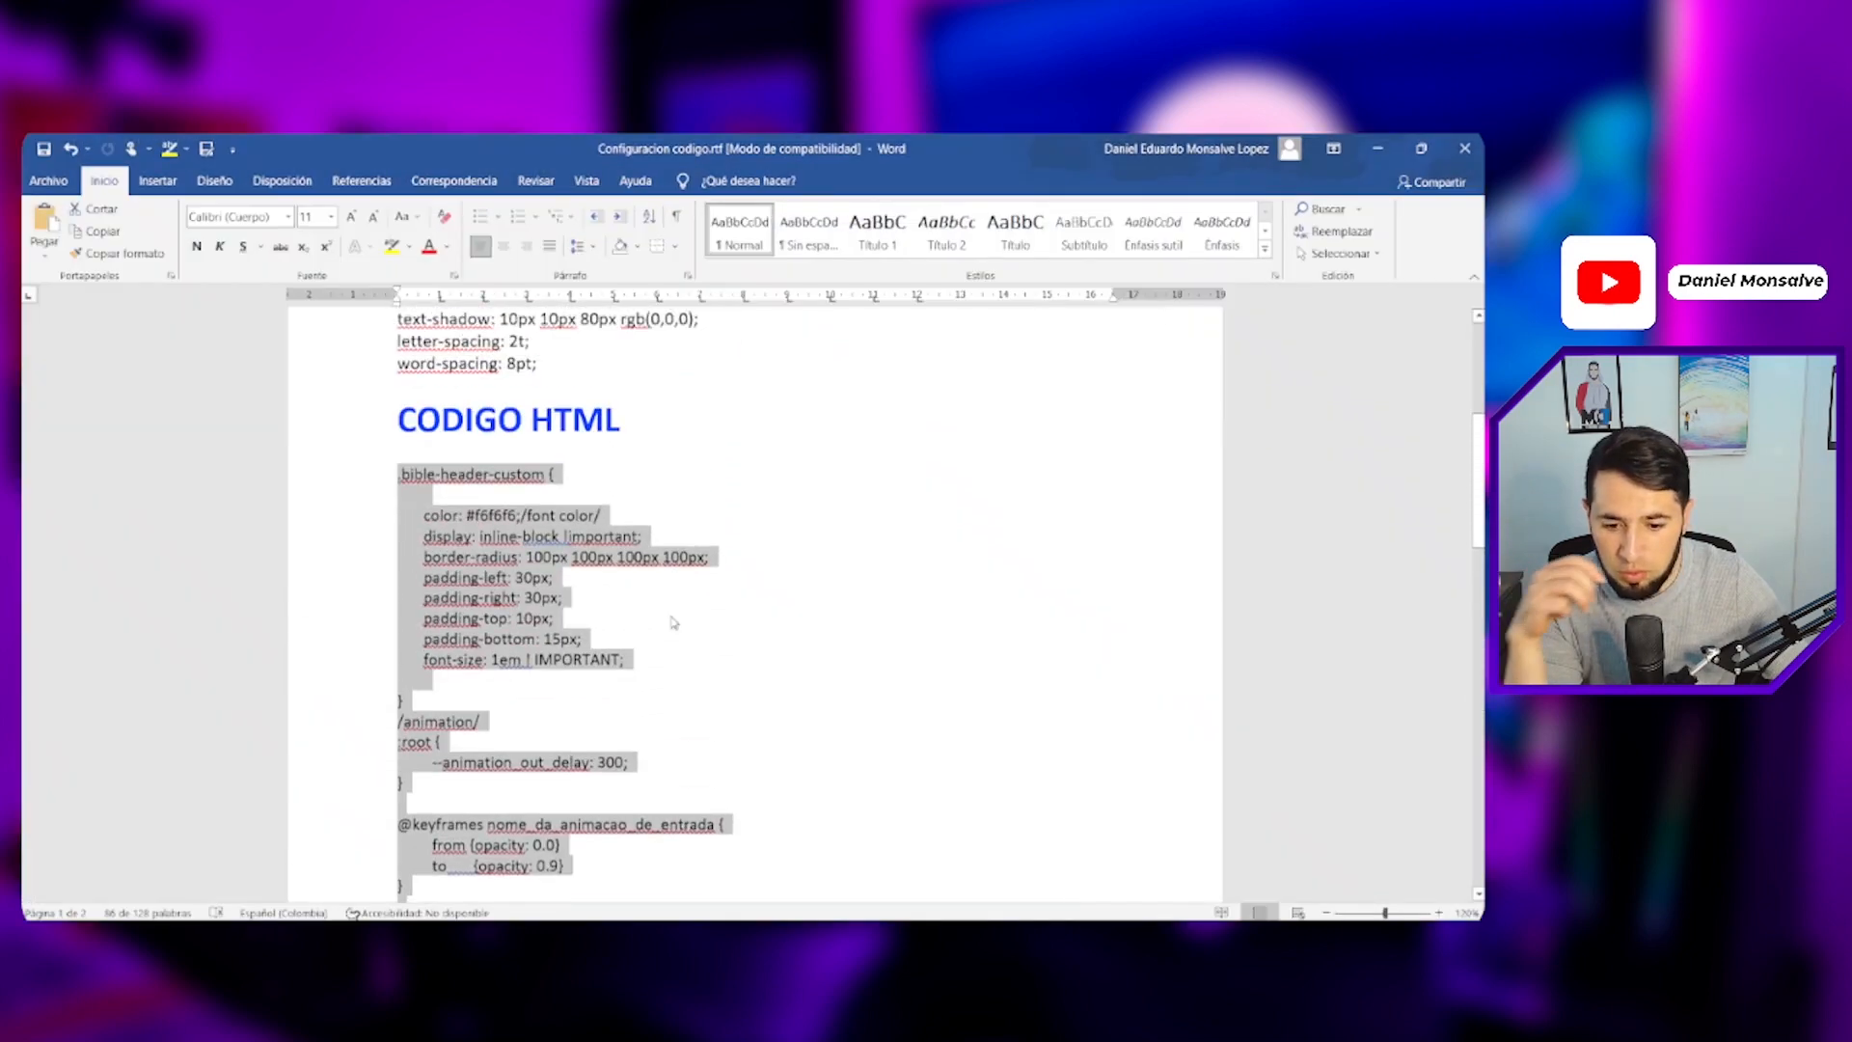
pyautogui.scroll(5, 675, 622)
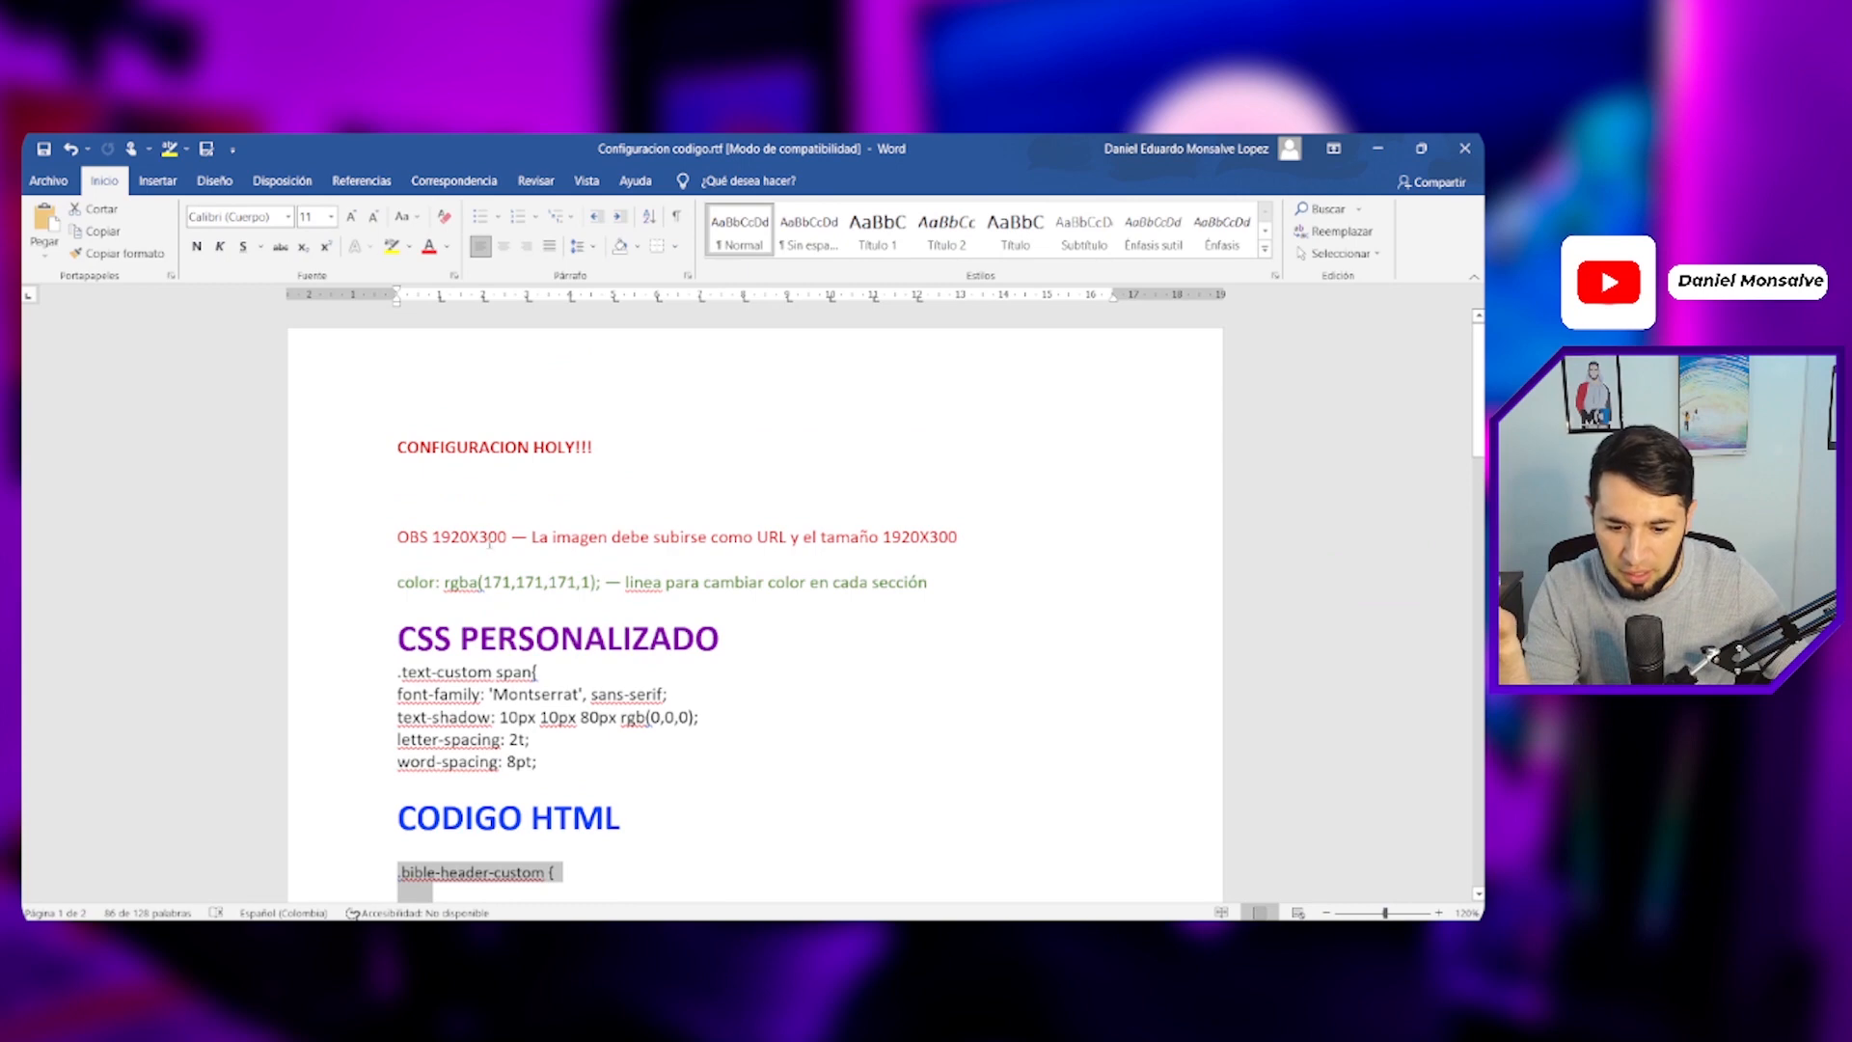
pyautogui.moveTo(481, 536); pyautogui.dragTo(507, 536)
pyautogui.hotkey('alt', 'Tab')
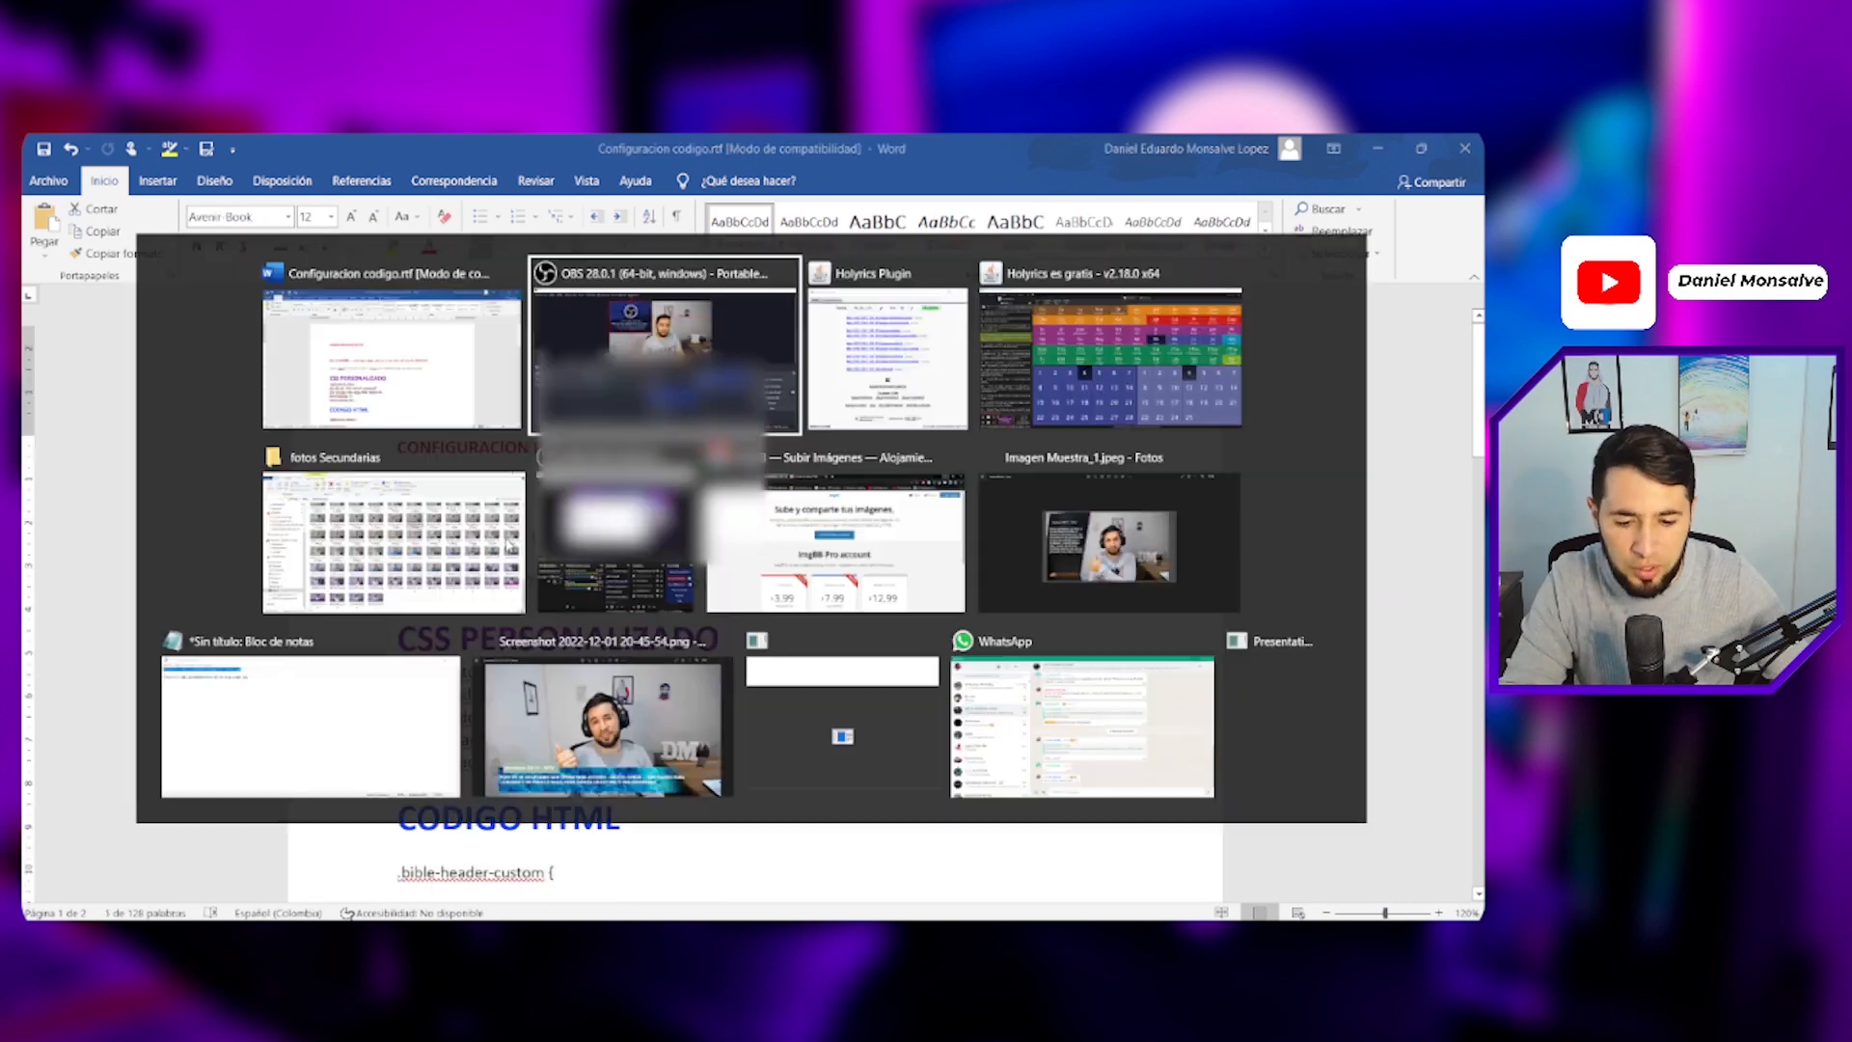
pyautogui.hotkey('ctrl', 'v')
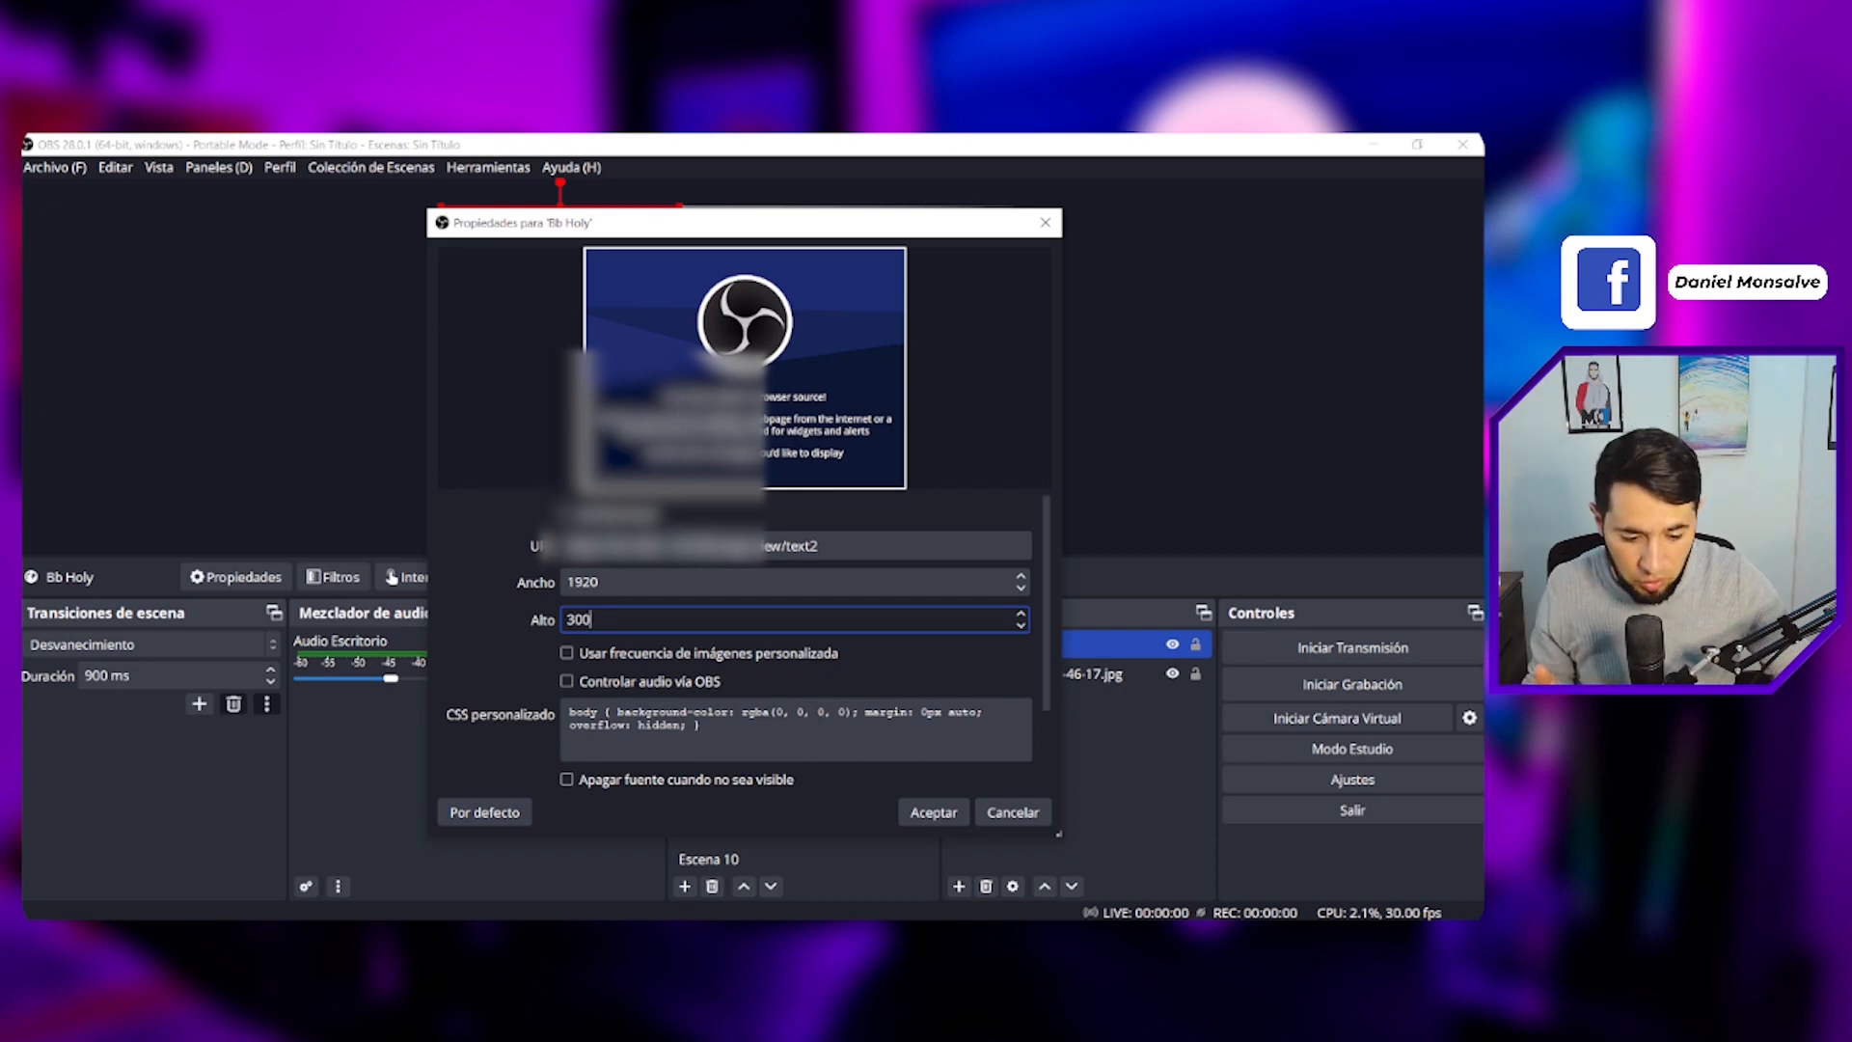
# - Replace the browser source's custom CSS with the CSS PERSONALIZADO code copied from the Word document
pyautogui.hotkey('alt', 'Tab')
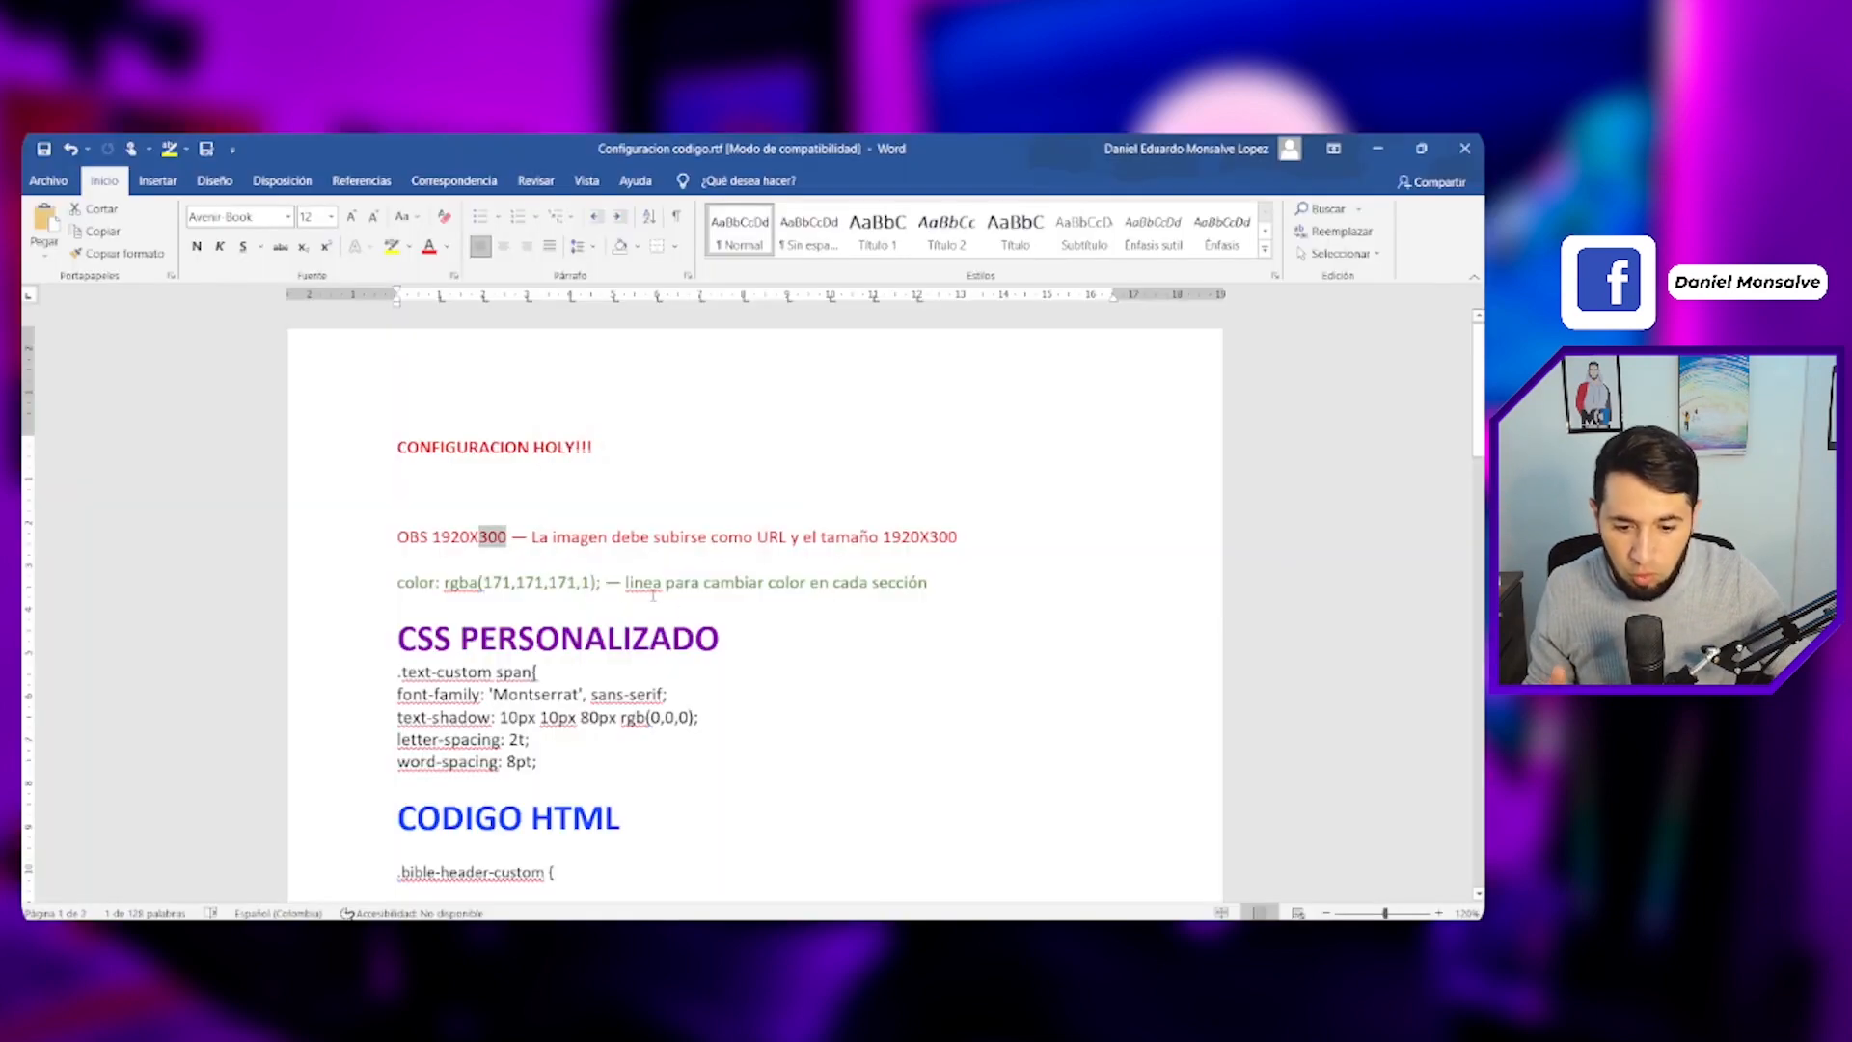
pyautogui.scroll(-2, 753, 598)
pyautogui.moveTo(550, 652); pyautogui.dragTo(550, 586)
pyautogui.click(519, 585)
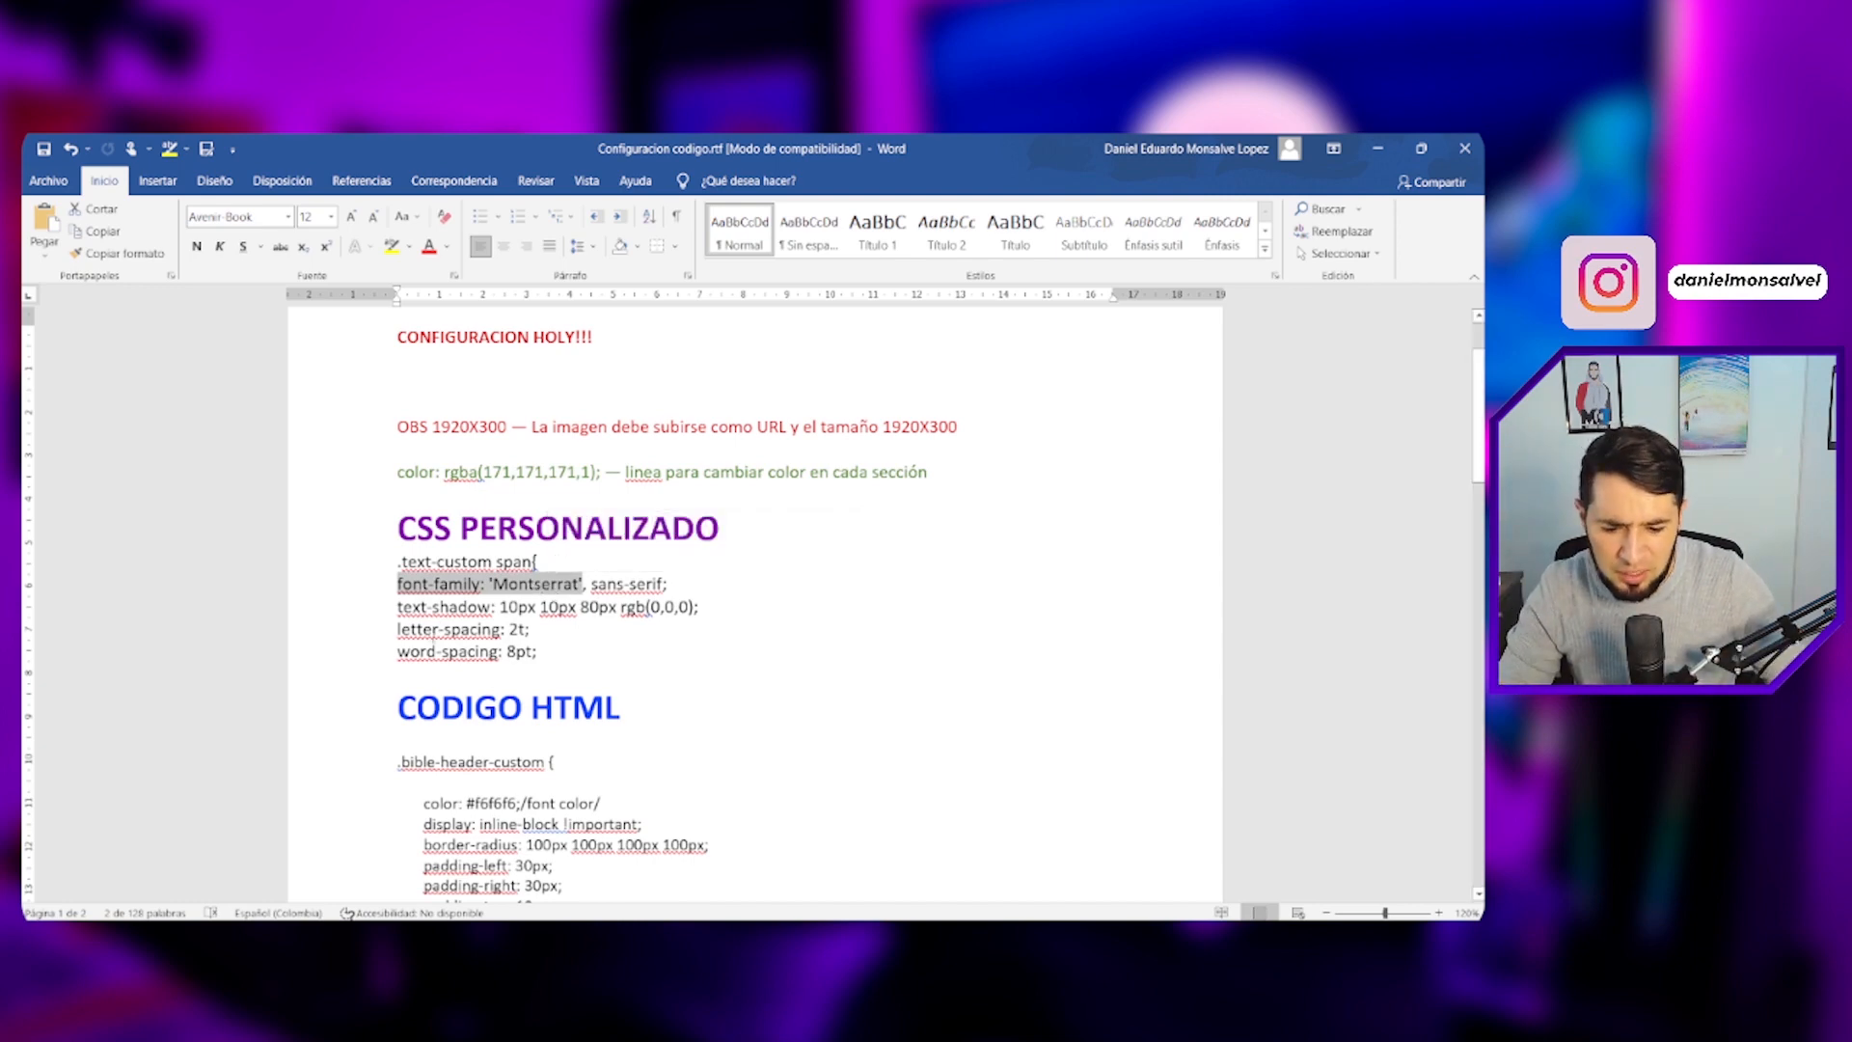
pyautogui.moveTo(546, 653); pyautogui.dragTo(398, 629)
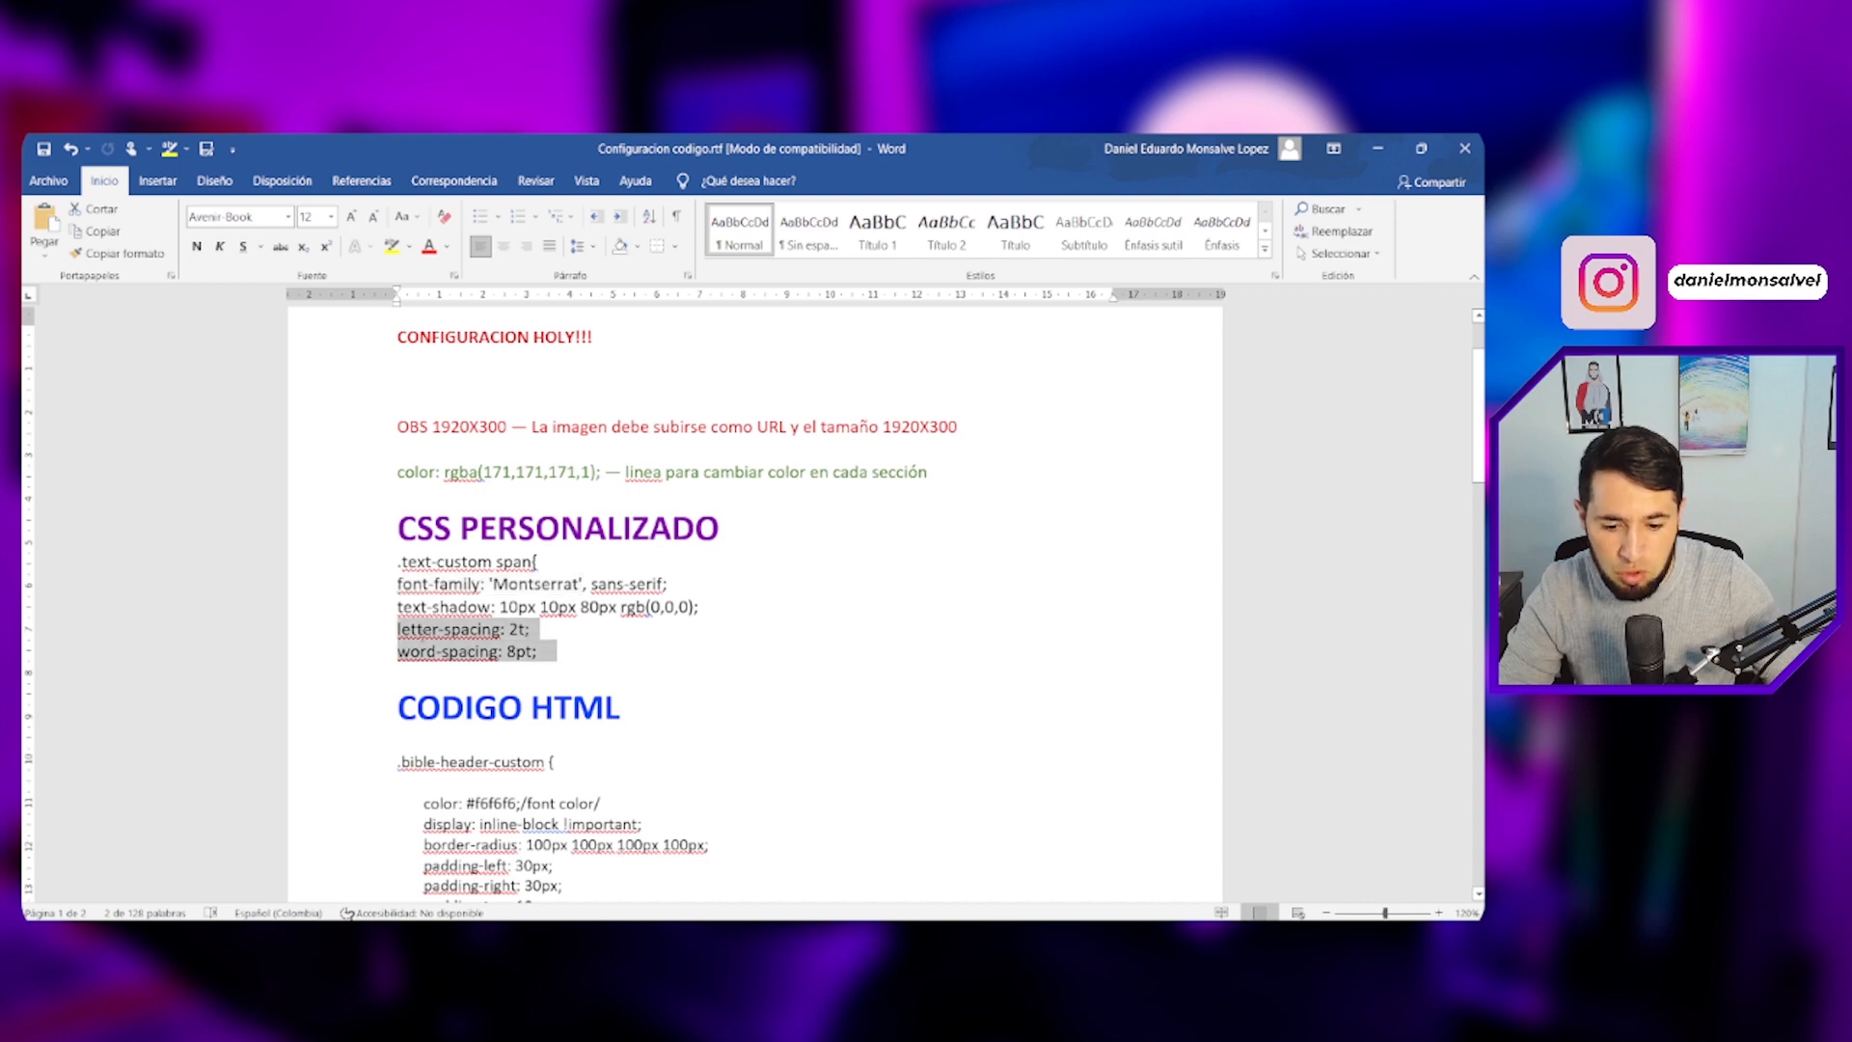
pyautogui.click(583, 647)
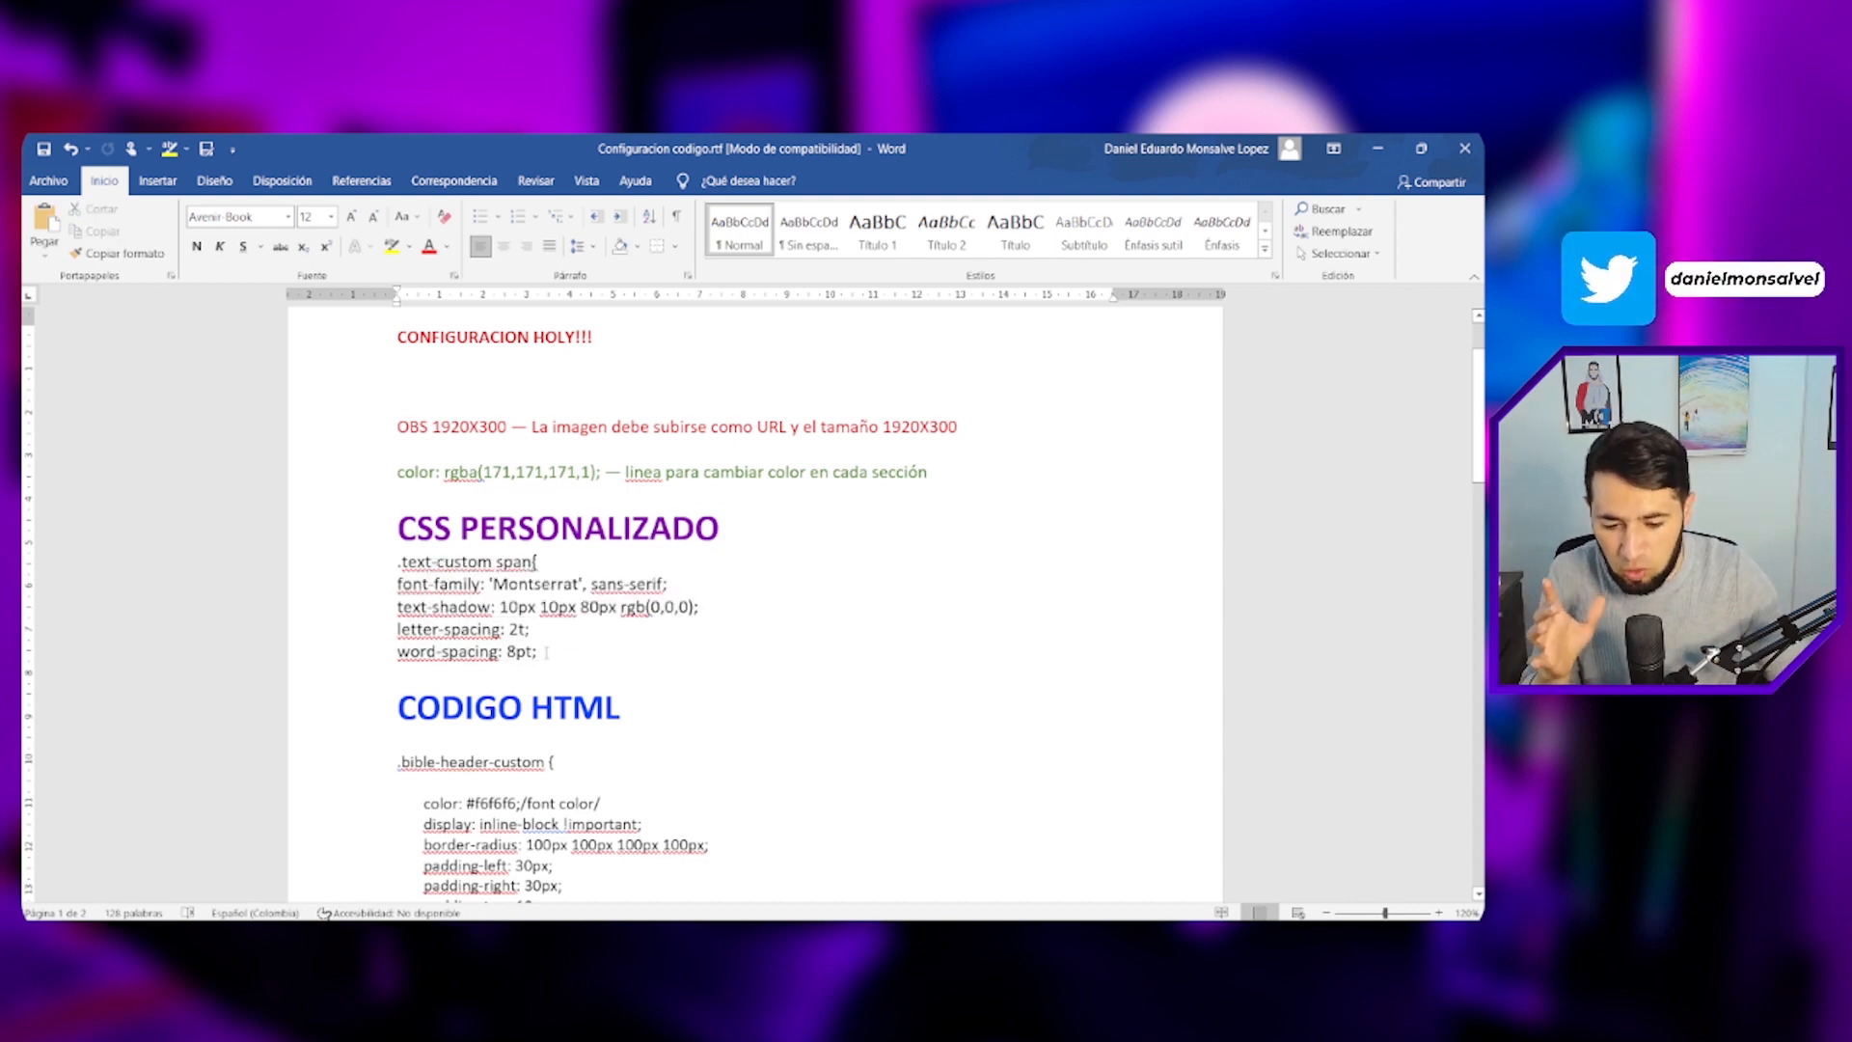
pyautogui.moveTo(557, 653); pyautogui.dragTo(387, 572)
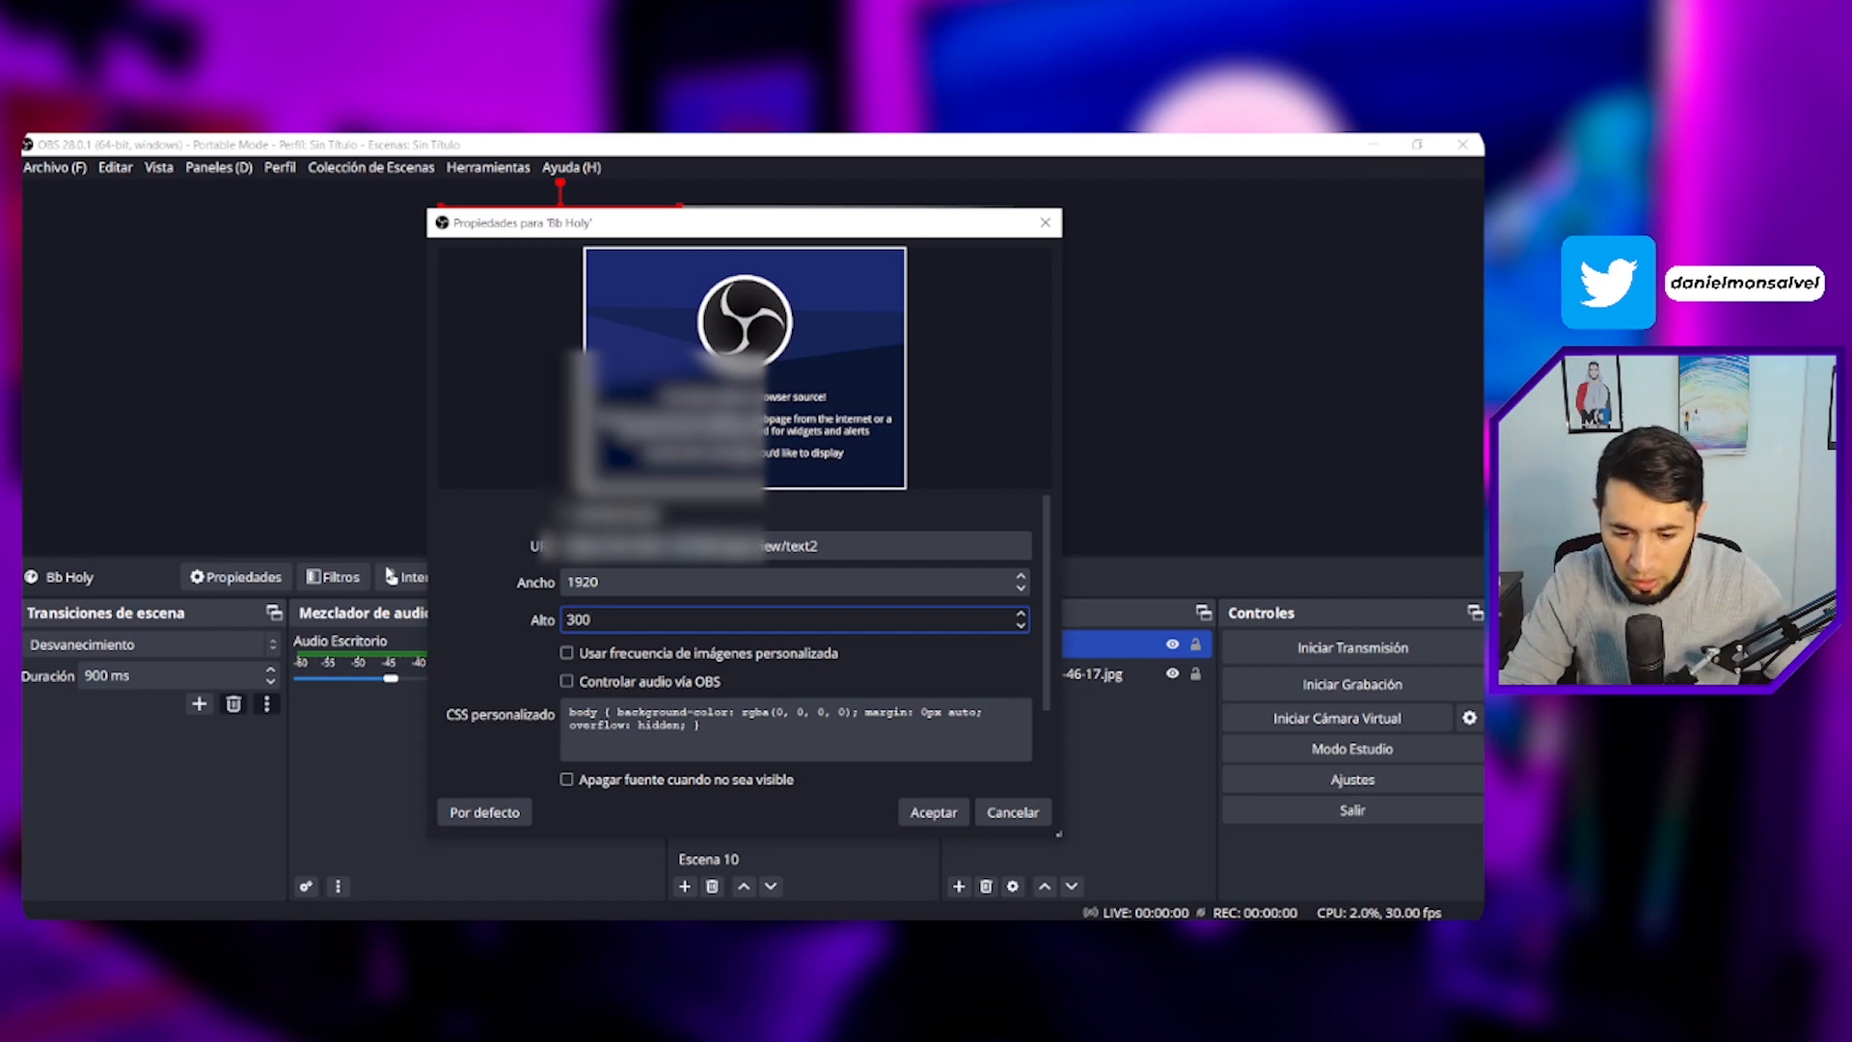
pyautogui.click(653, 725)
pyautogui.scroll(-2, 682, 709)
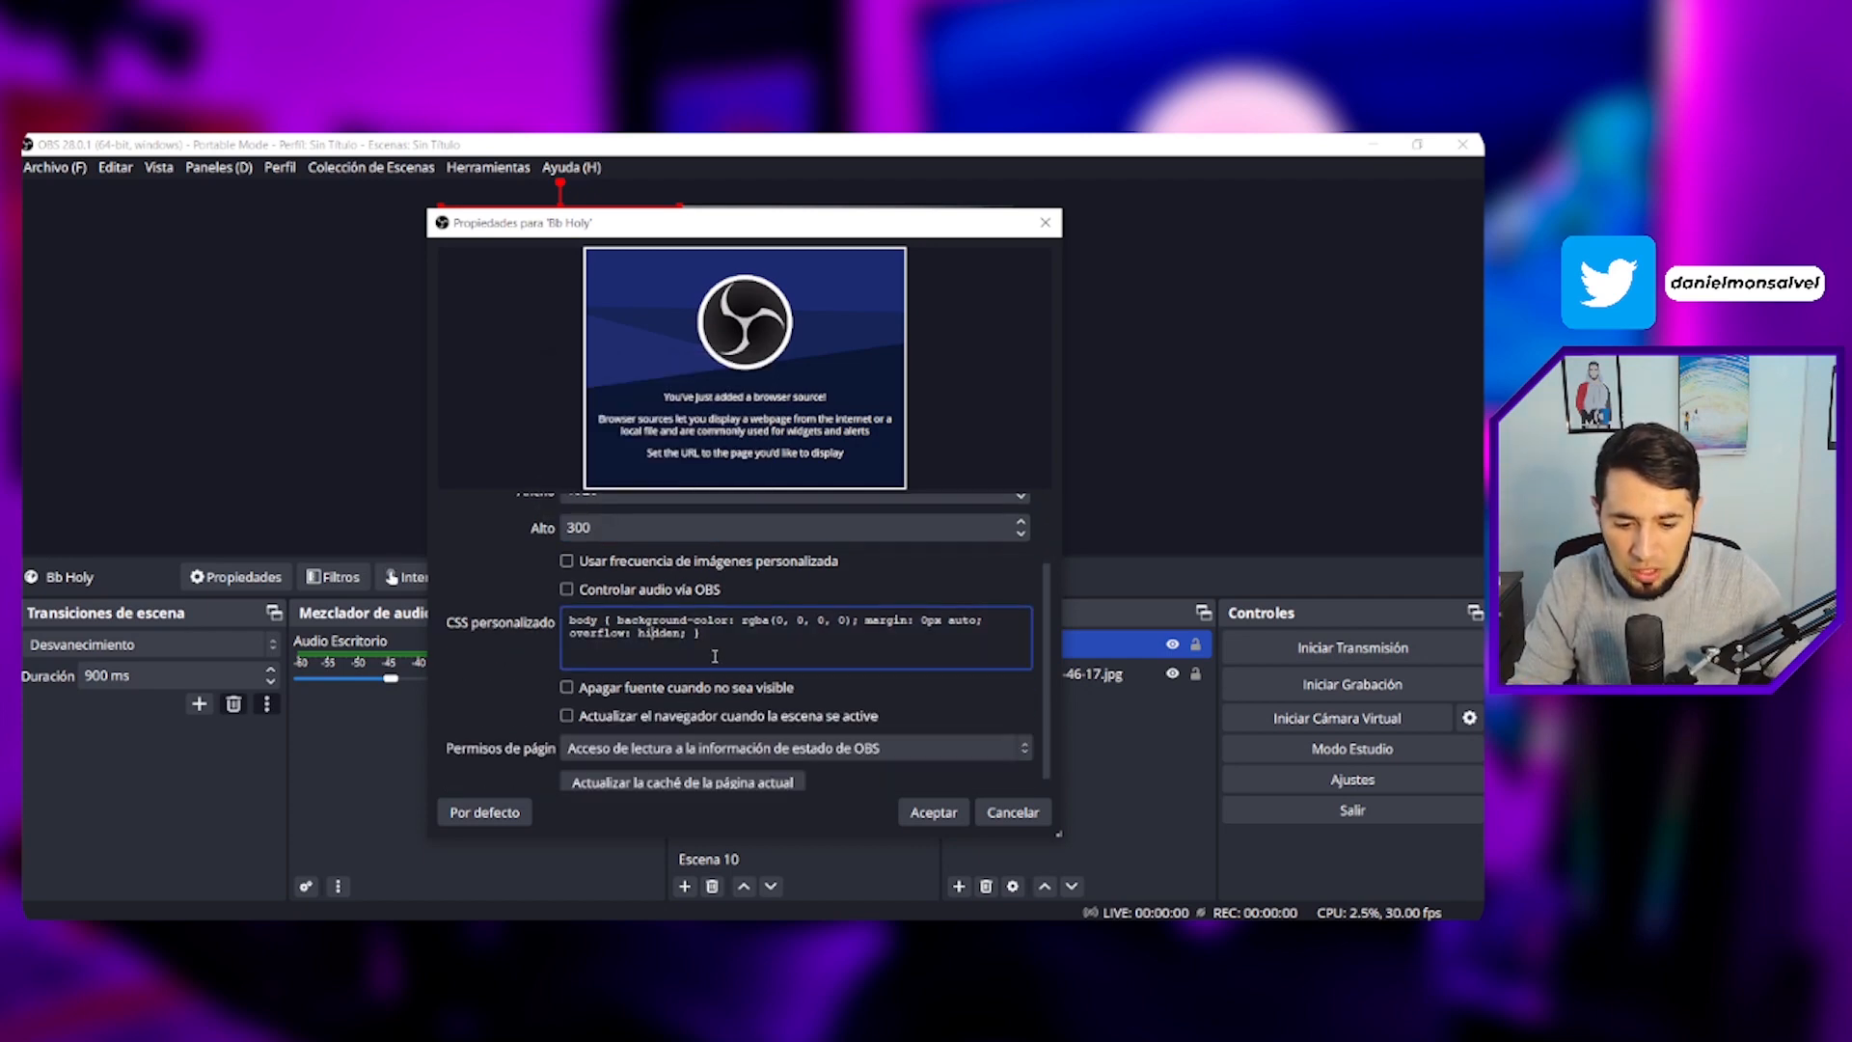
pyautogui.hotkey('ctrl', 'a')
pyautogui.hotkey('ctrl', 'v')
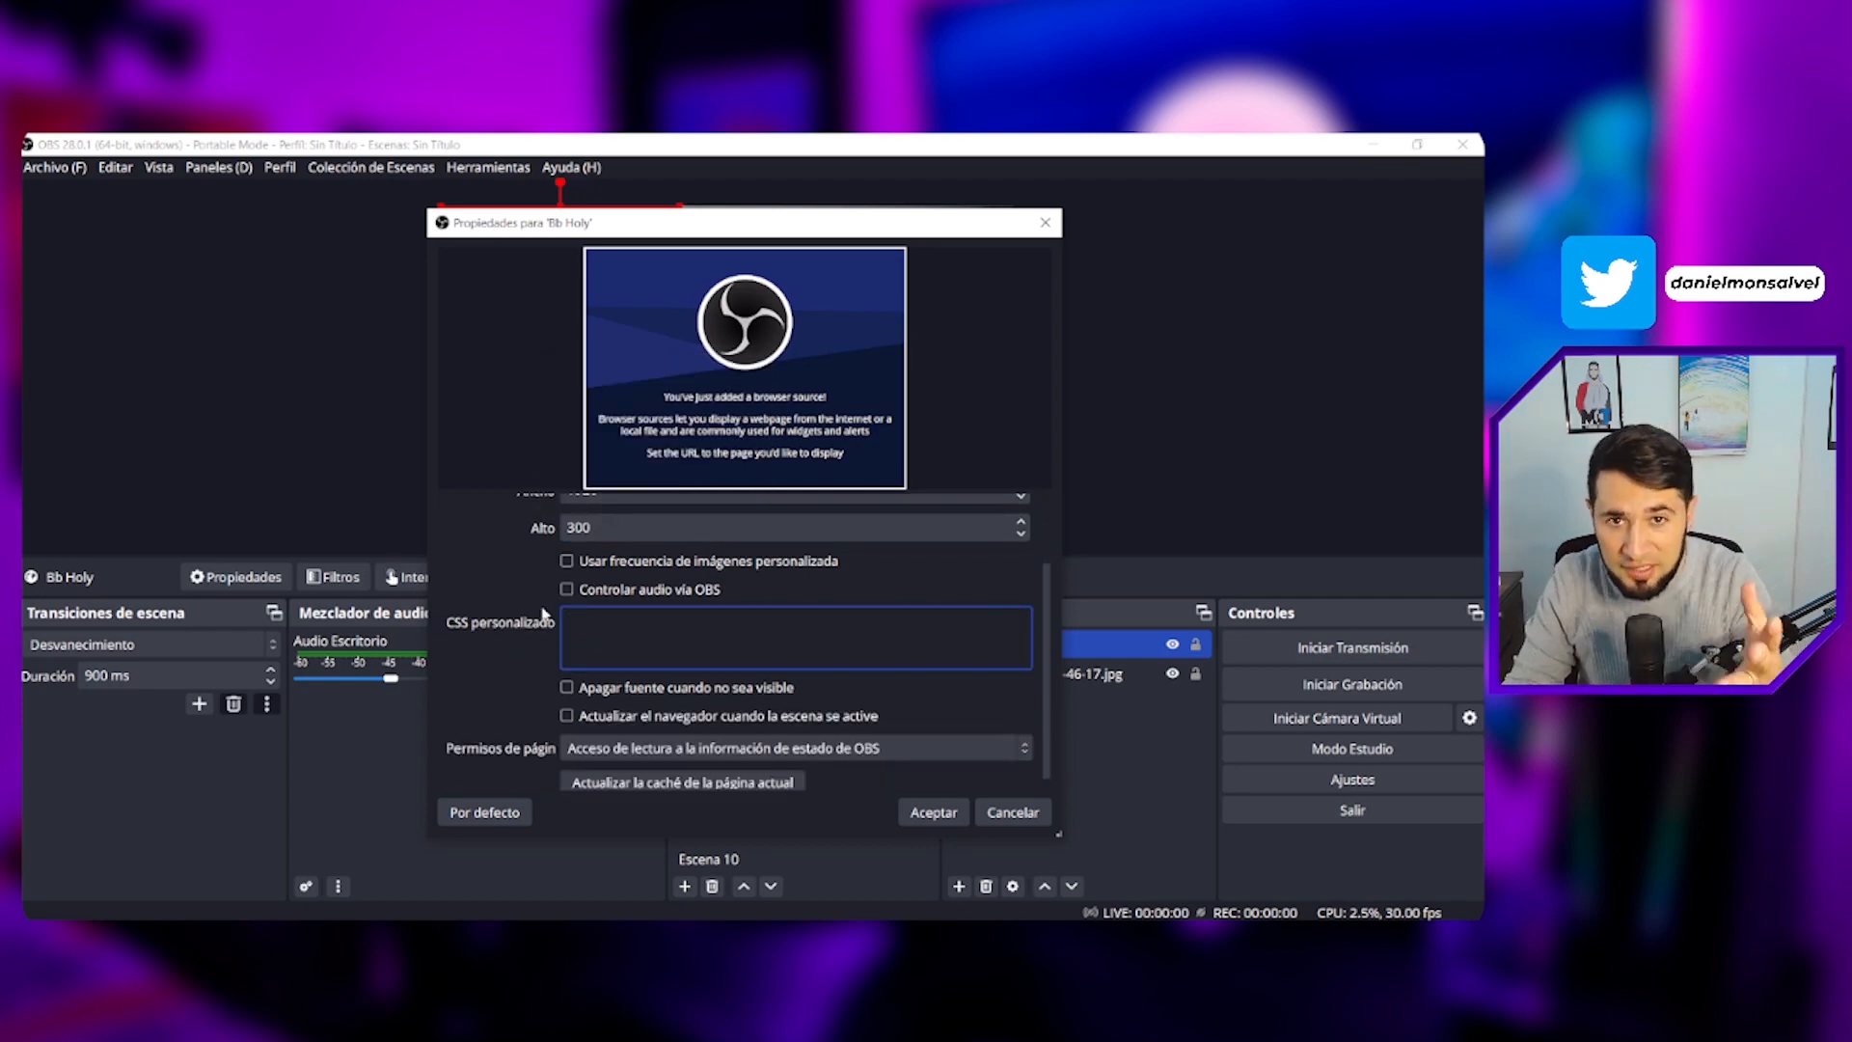
# - Apply the browser source properties and move the Bb Holy overlay to the bottom of the canvas
pyautogui.click(927, 816)
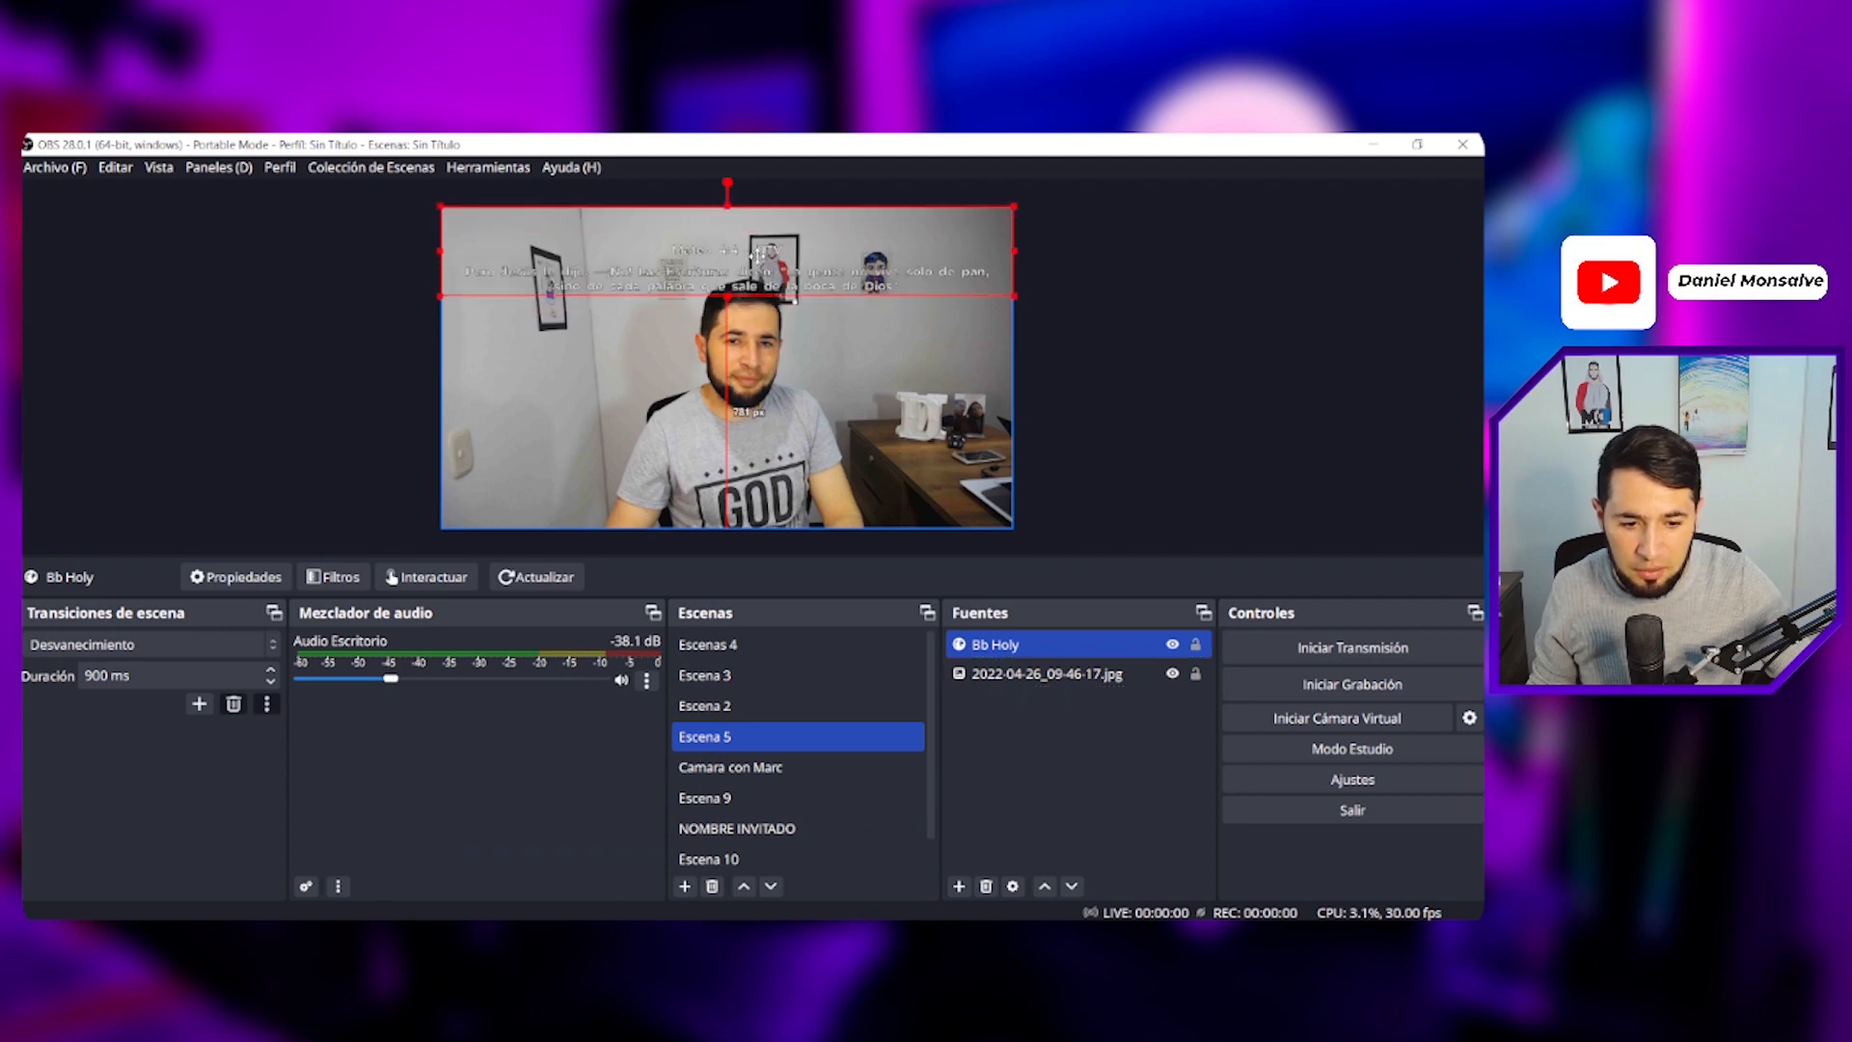
pyautogui.moveTo(762, 252); pyautogui.dragTo(762, 494)
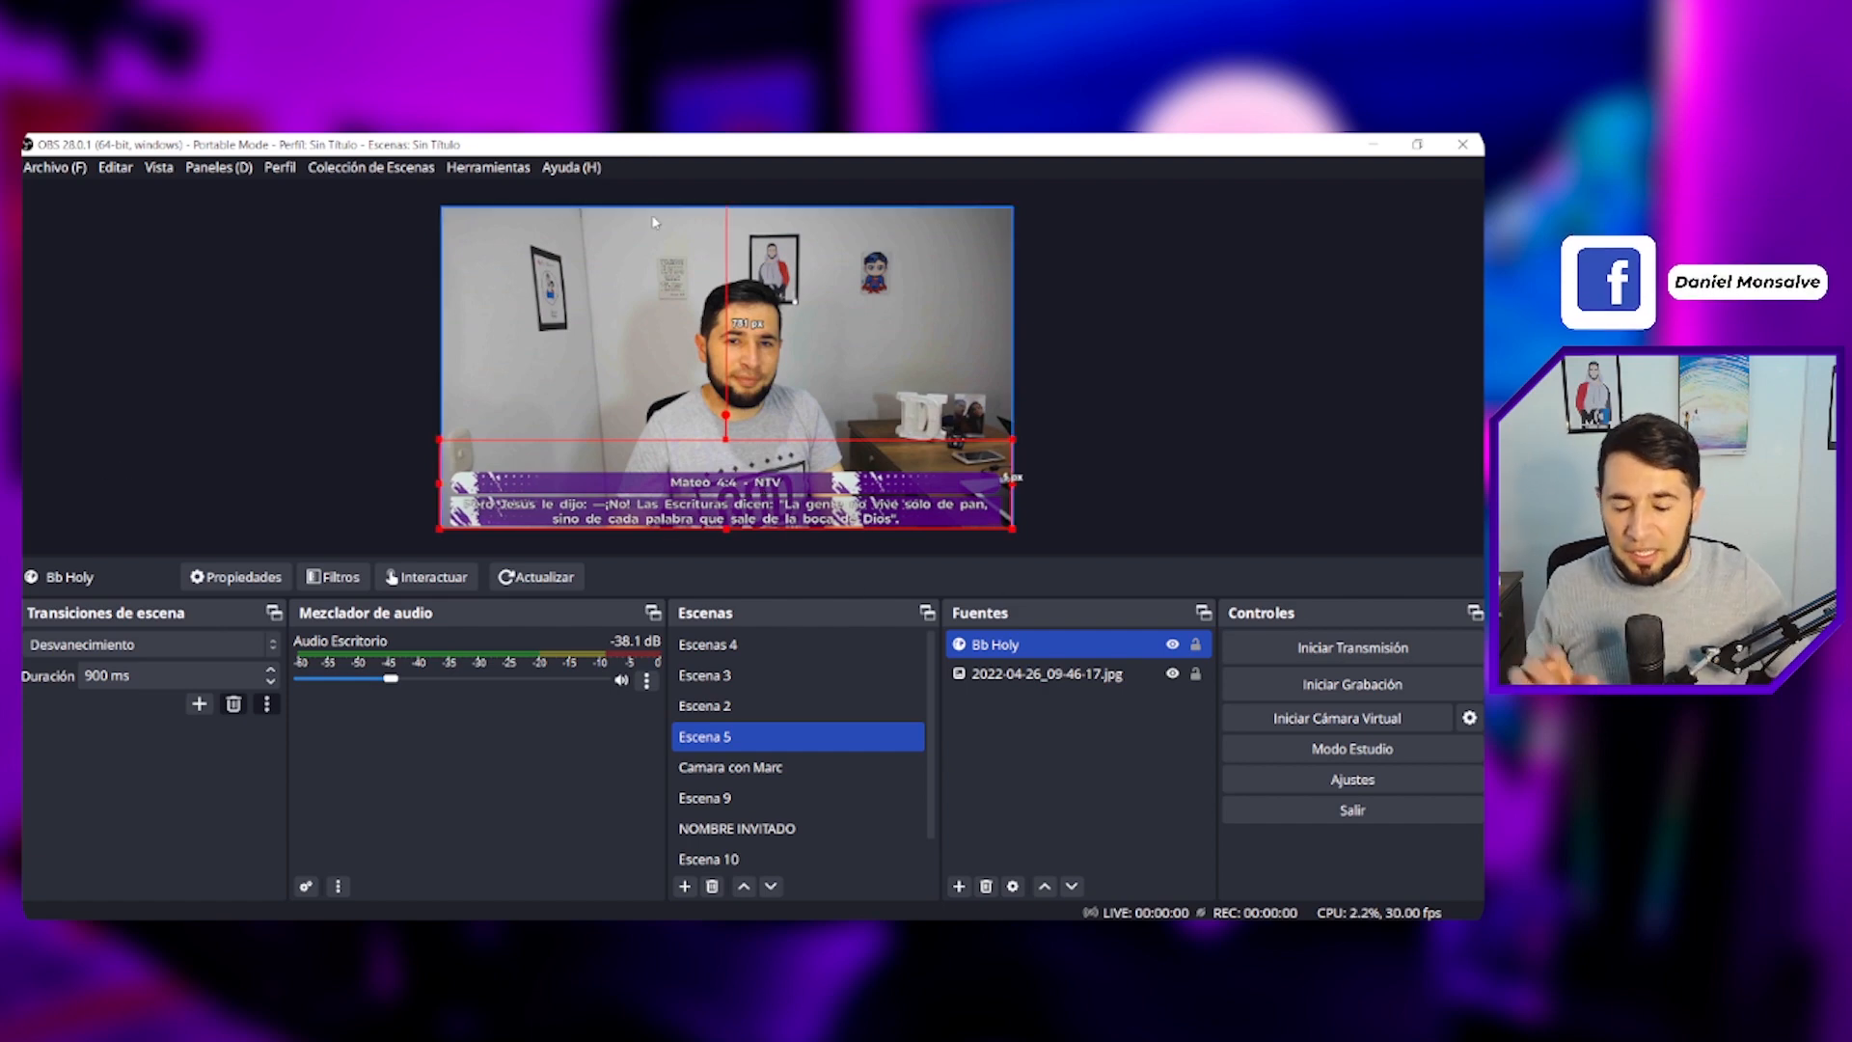
# - Set the Bb Holy browser source width to 2000 and resize the overlay across the canvas
pyautogui.doubleClick(1008, 644)
pyautogui.doubleClick(610, 583)
pyautogui.write('2')
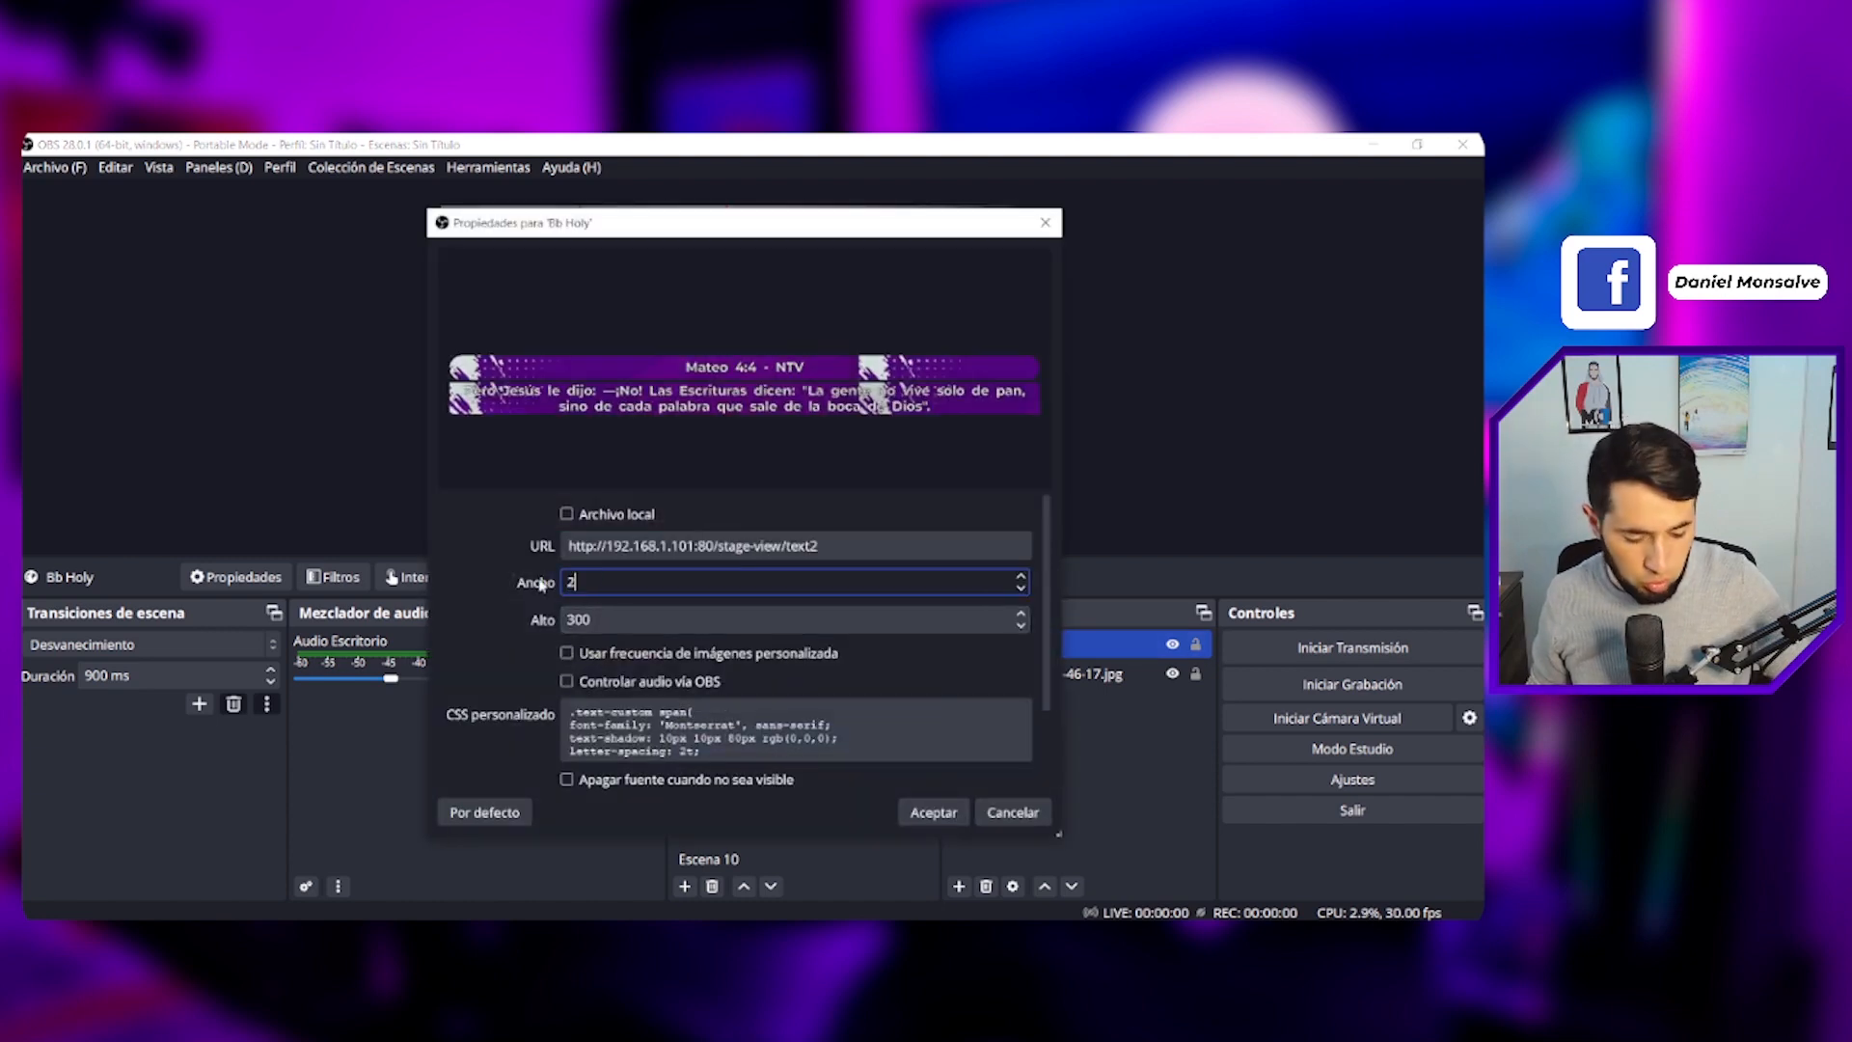
pyautogui.write('000')
pyautogui.click(932, 813)
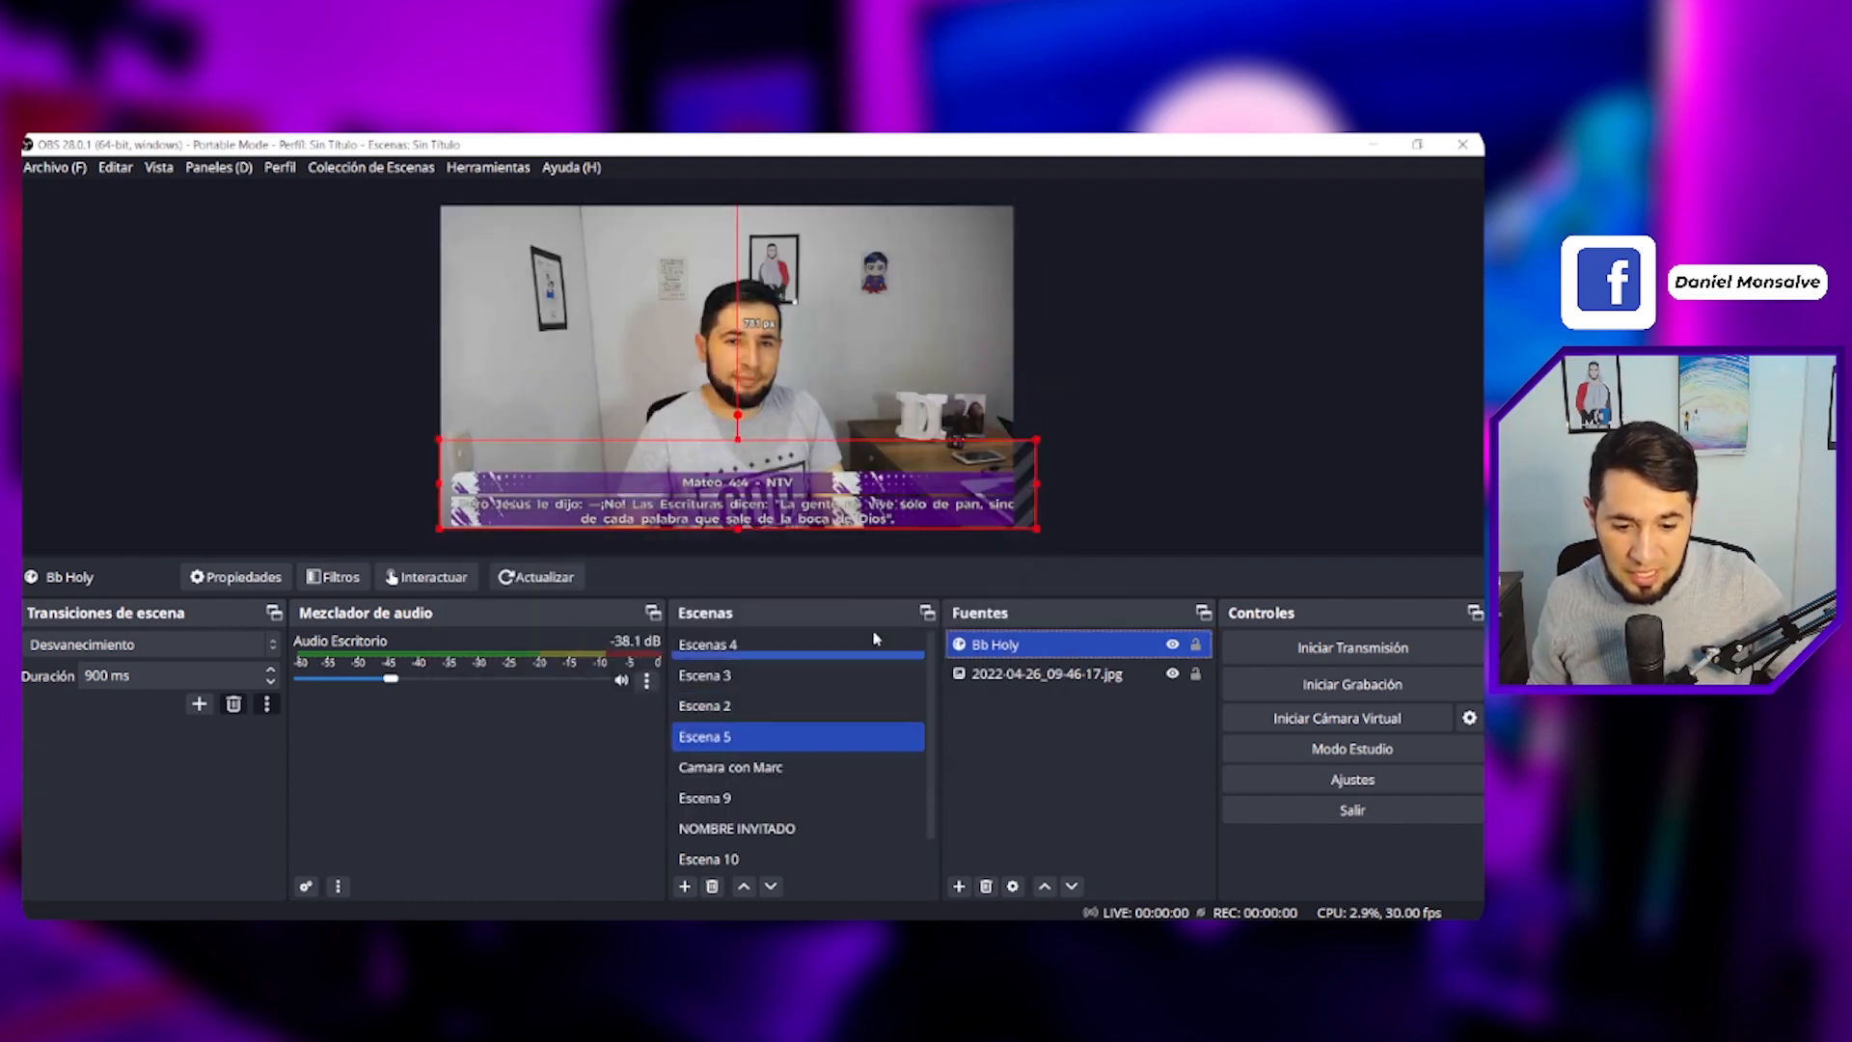
pyautogui.moveTo(916, 528); pyautogui.dragTo(894, 519)
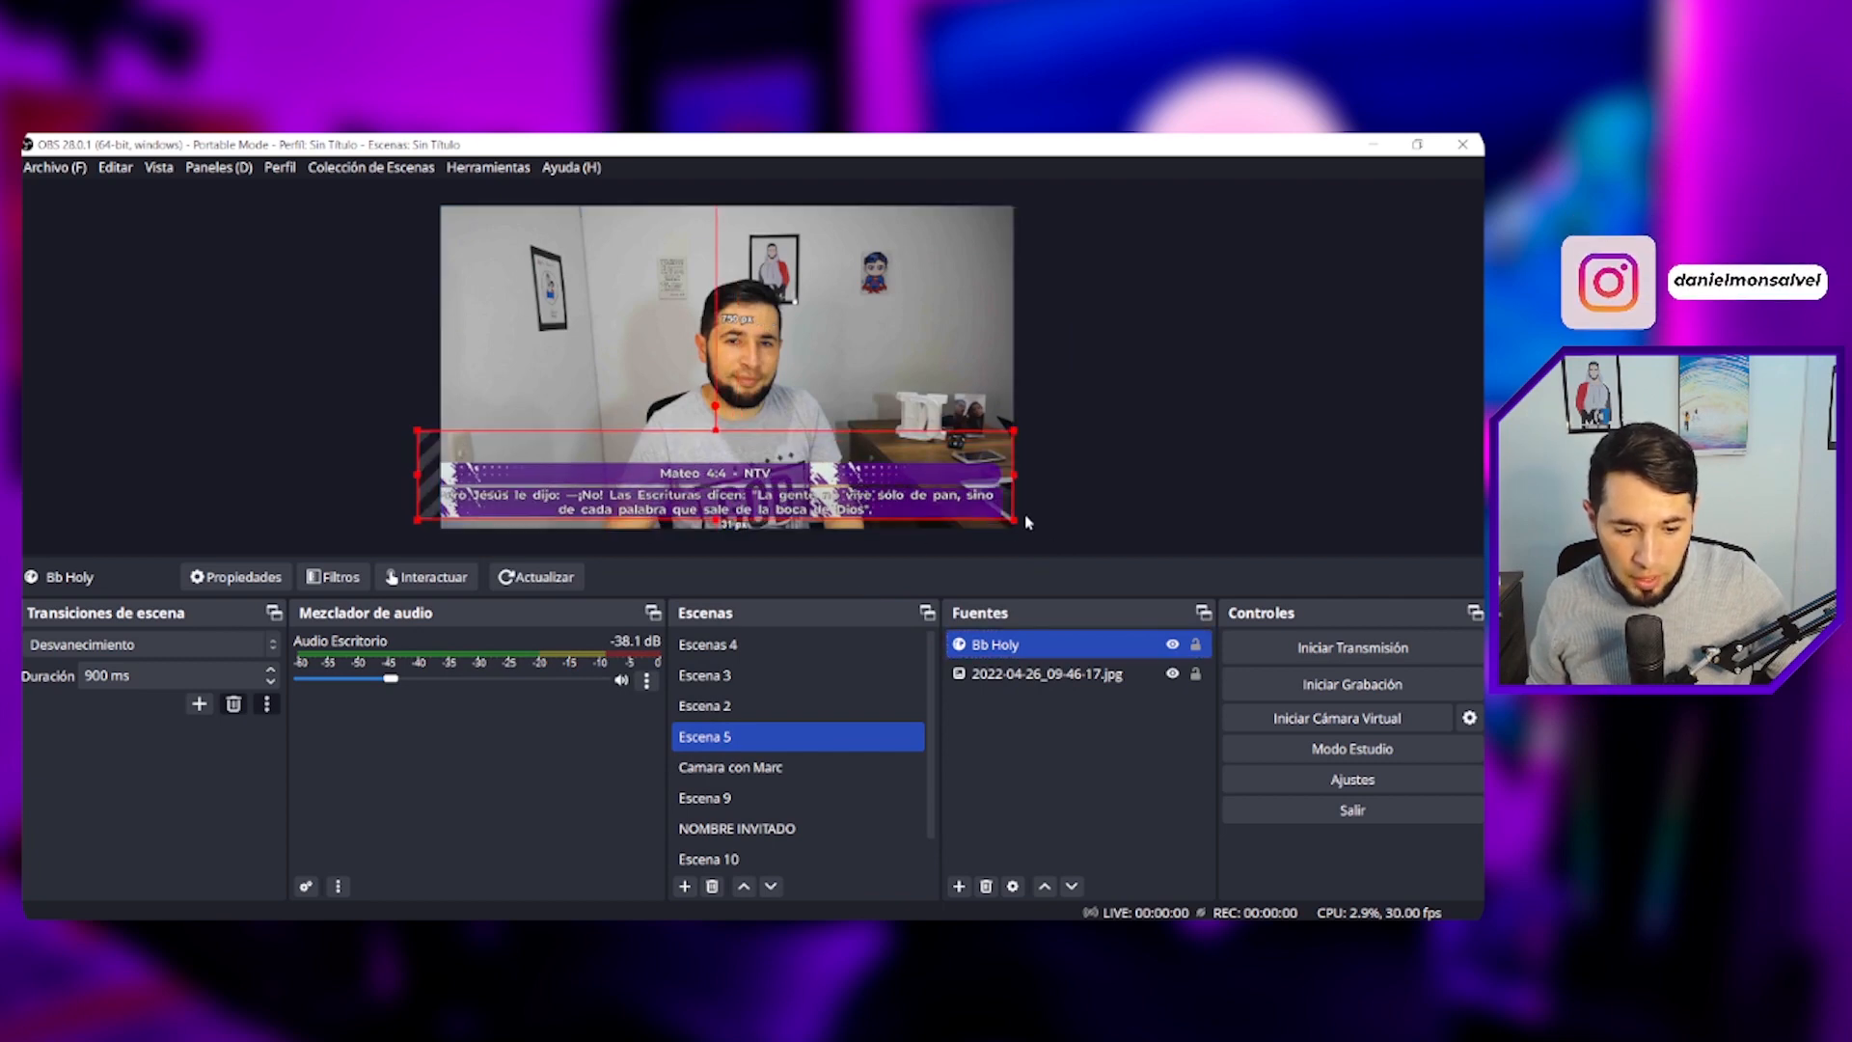
pyautogui.moveTo(1010, 518); pyautogui.dragTo(983, 513)
pyautogui.moveTo(847, 505); pyautogui.dragTo(864, 512)
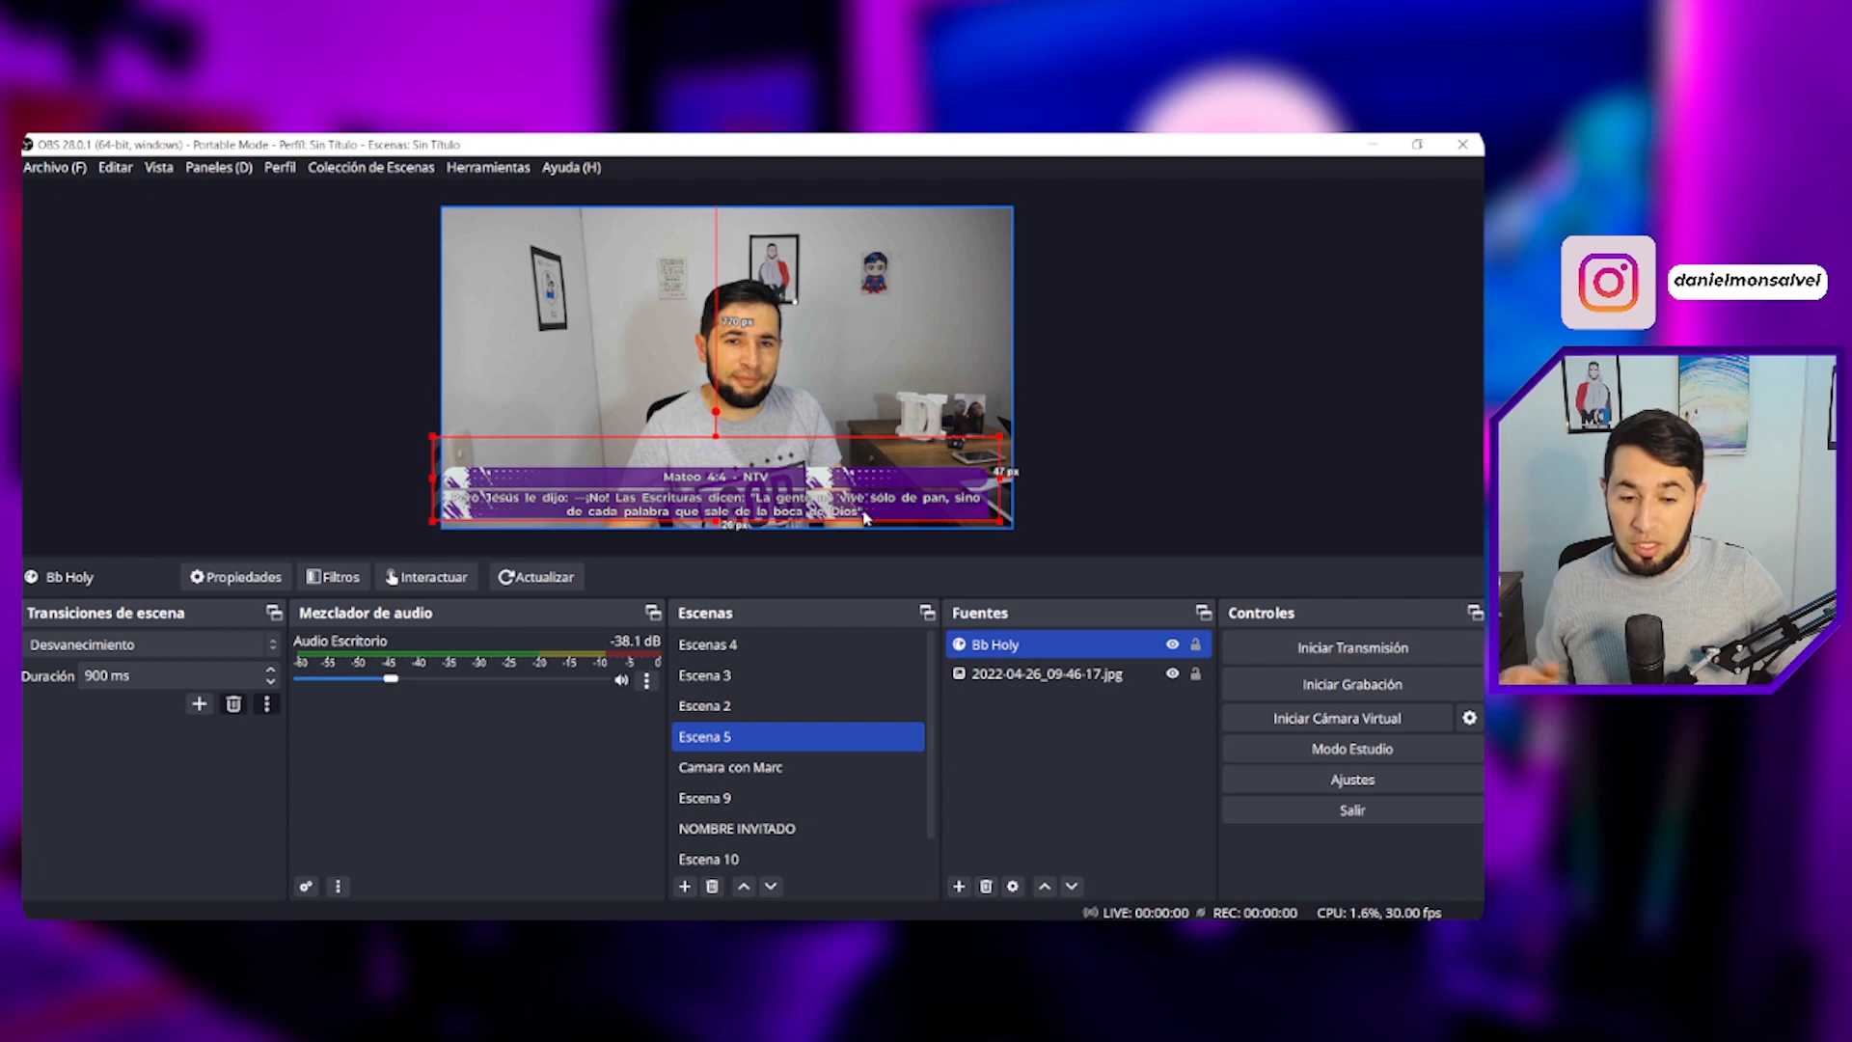
# - Set the Bb Holy browser source width to 1920
pyautogui.rightClick(1001, 656)
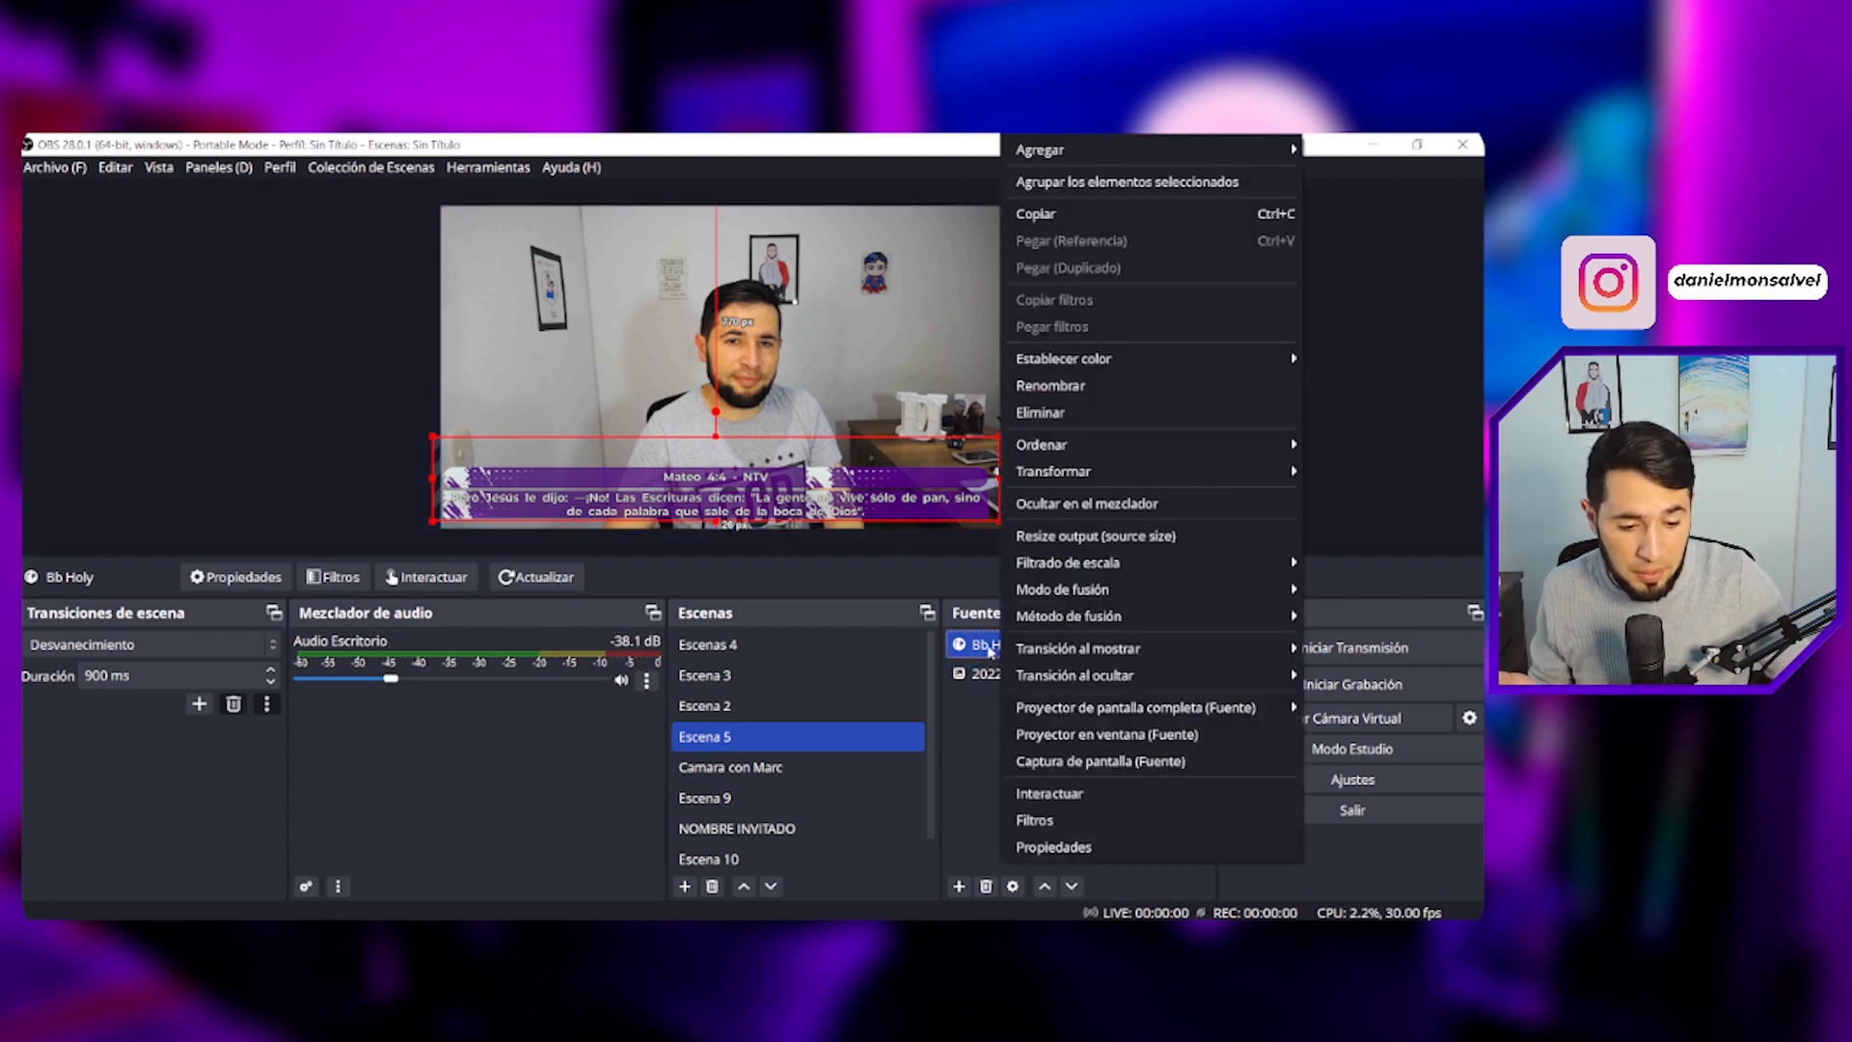
pyautogui.click(978, 654)
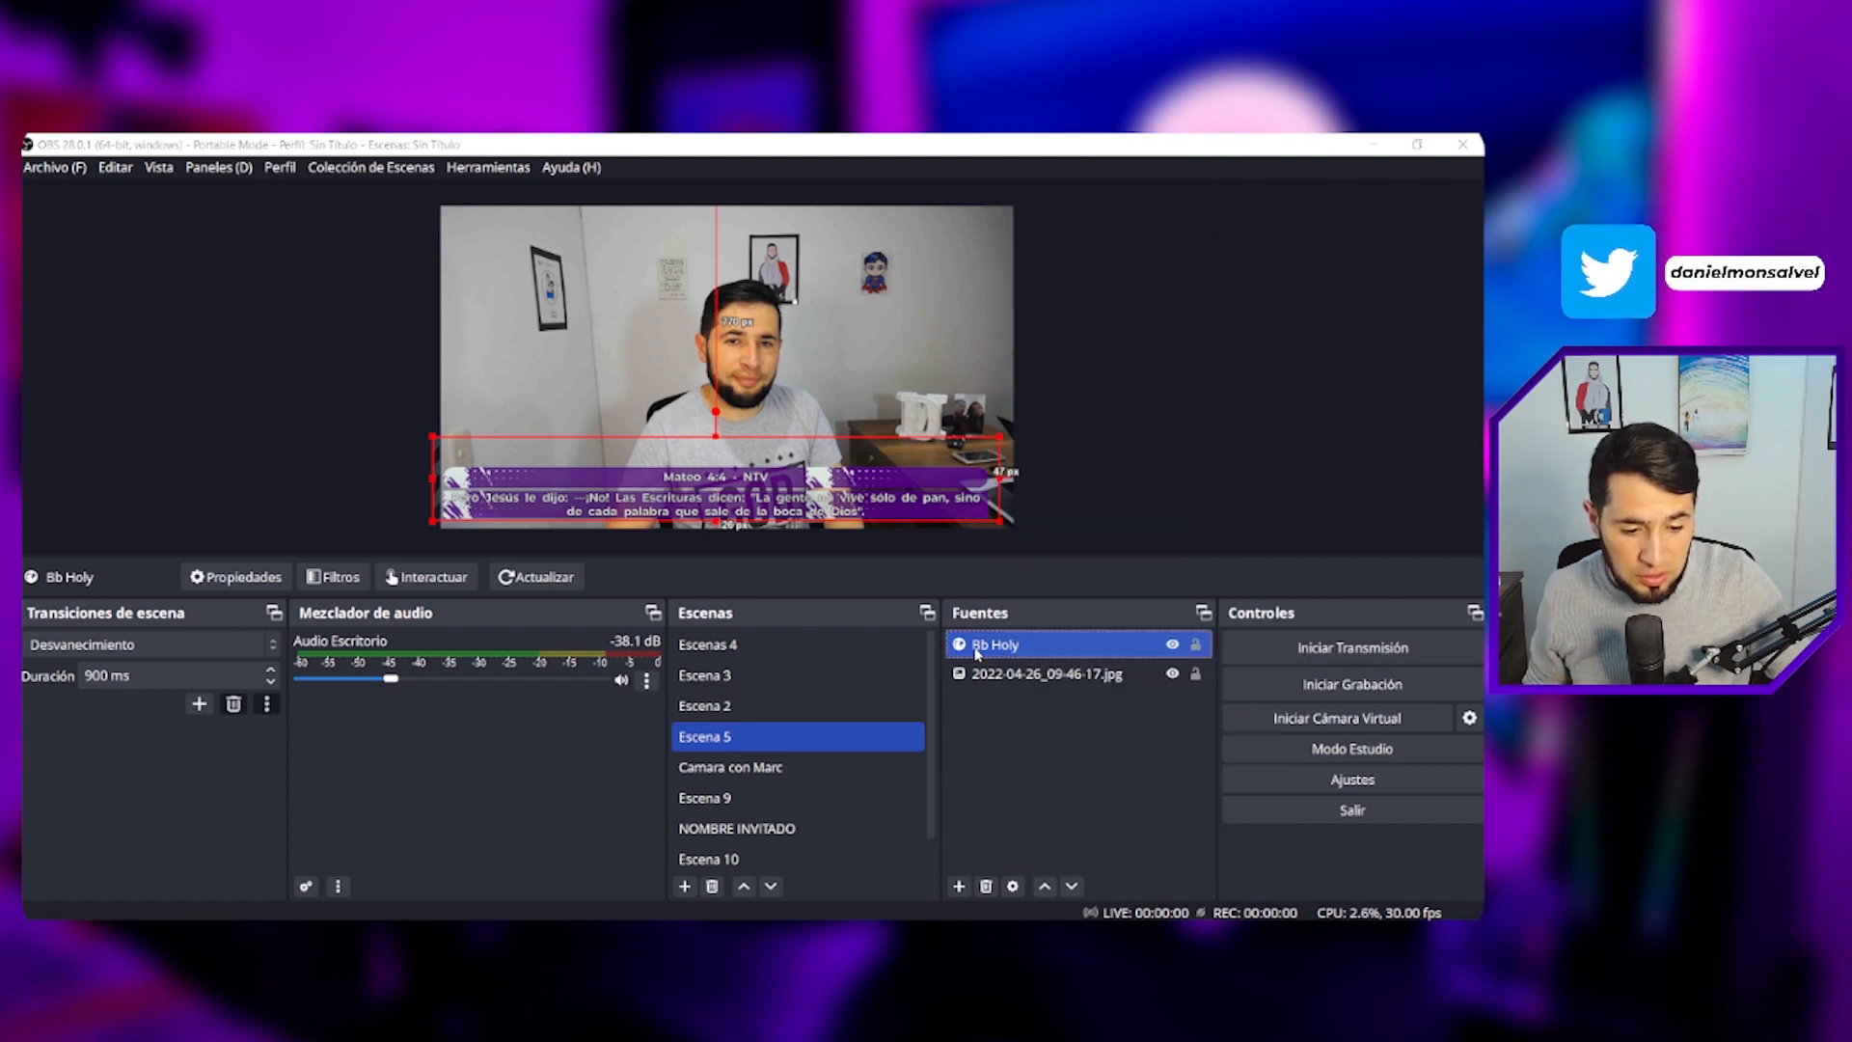
pyautogui.doubleClick(660, 582)
pyautogui.write('192')
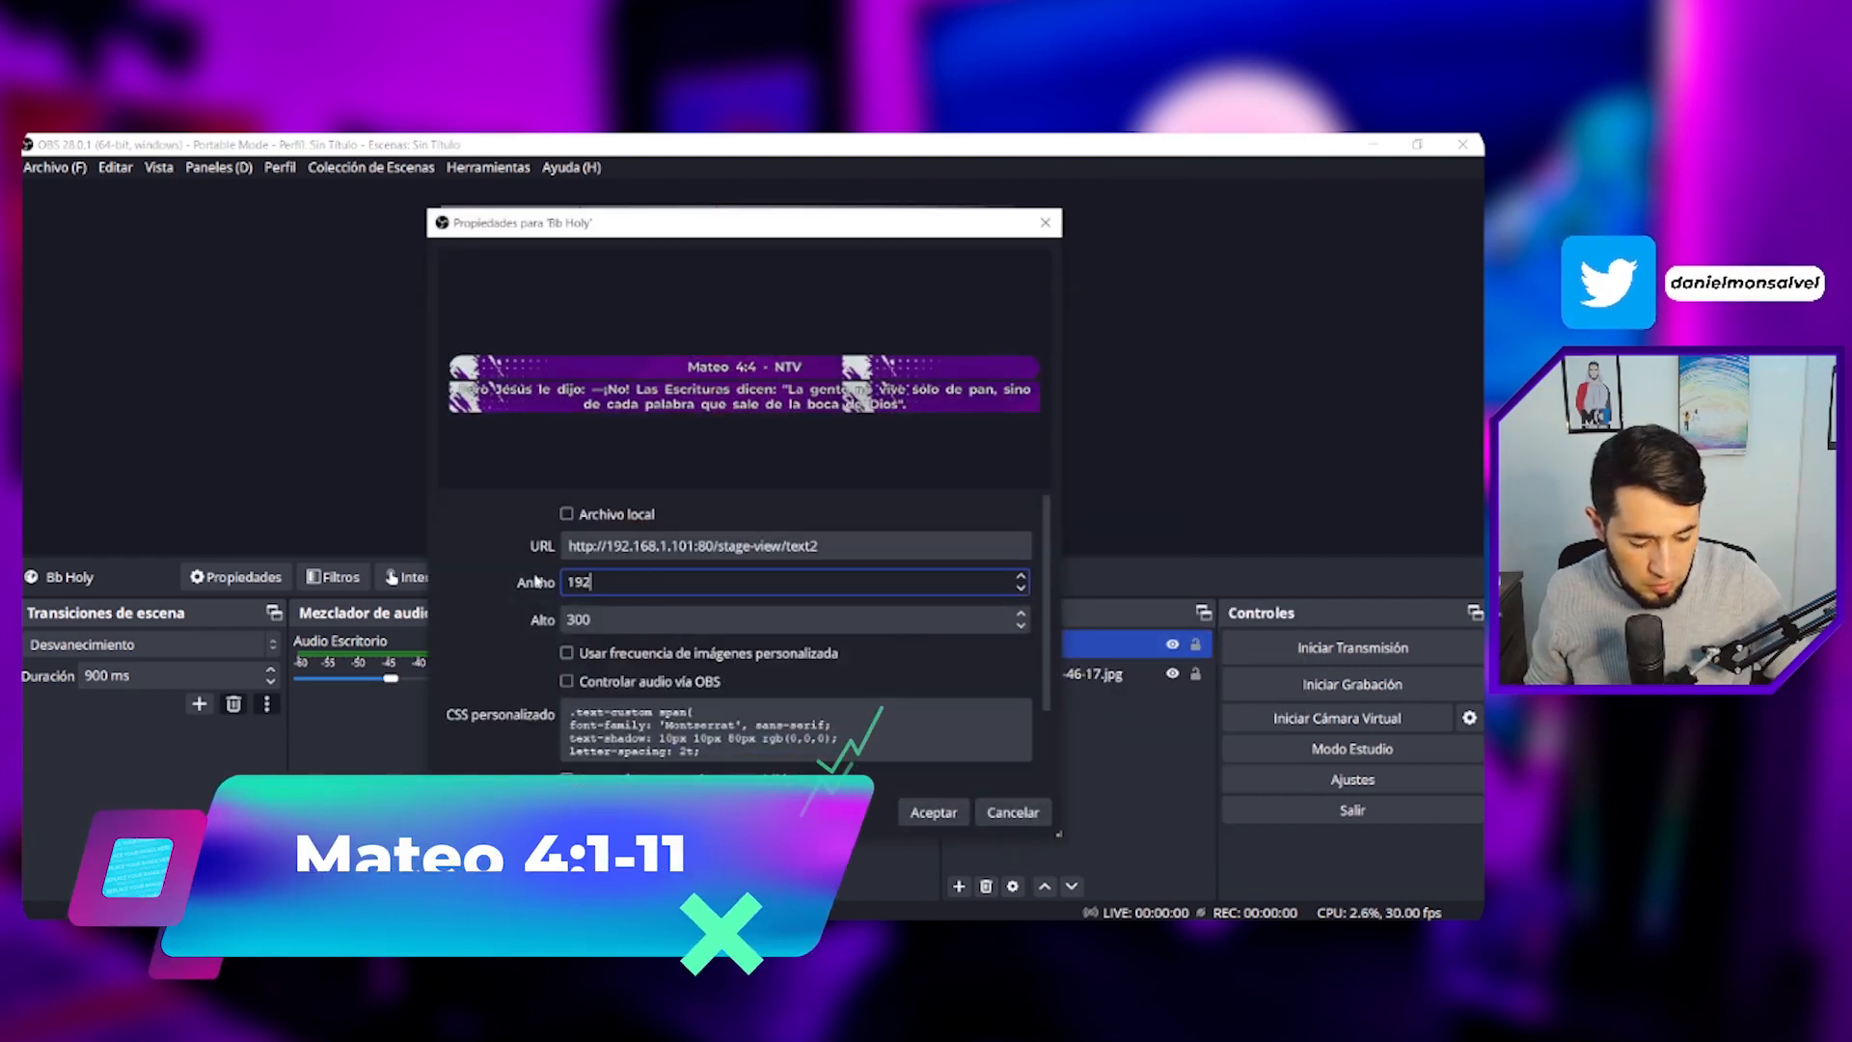
pyautogui.write('0')
pyautogui.click(934, 812)
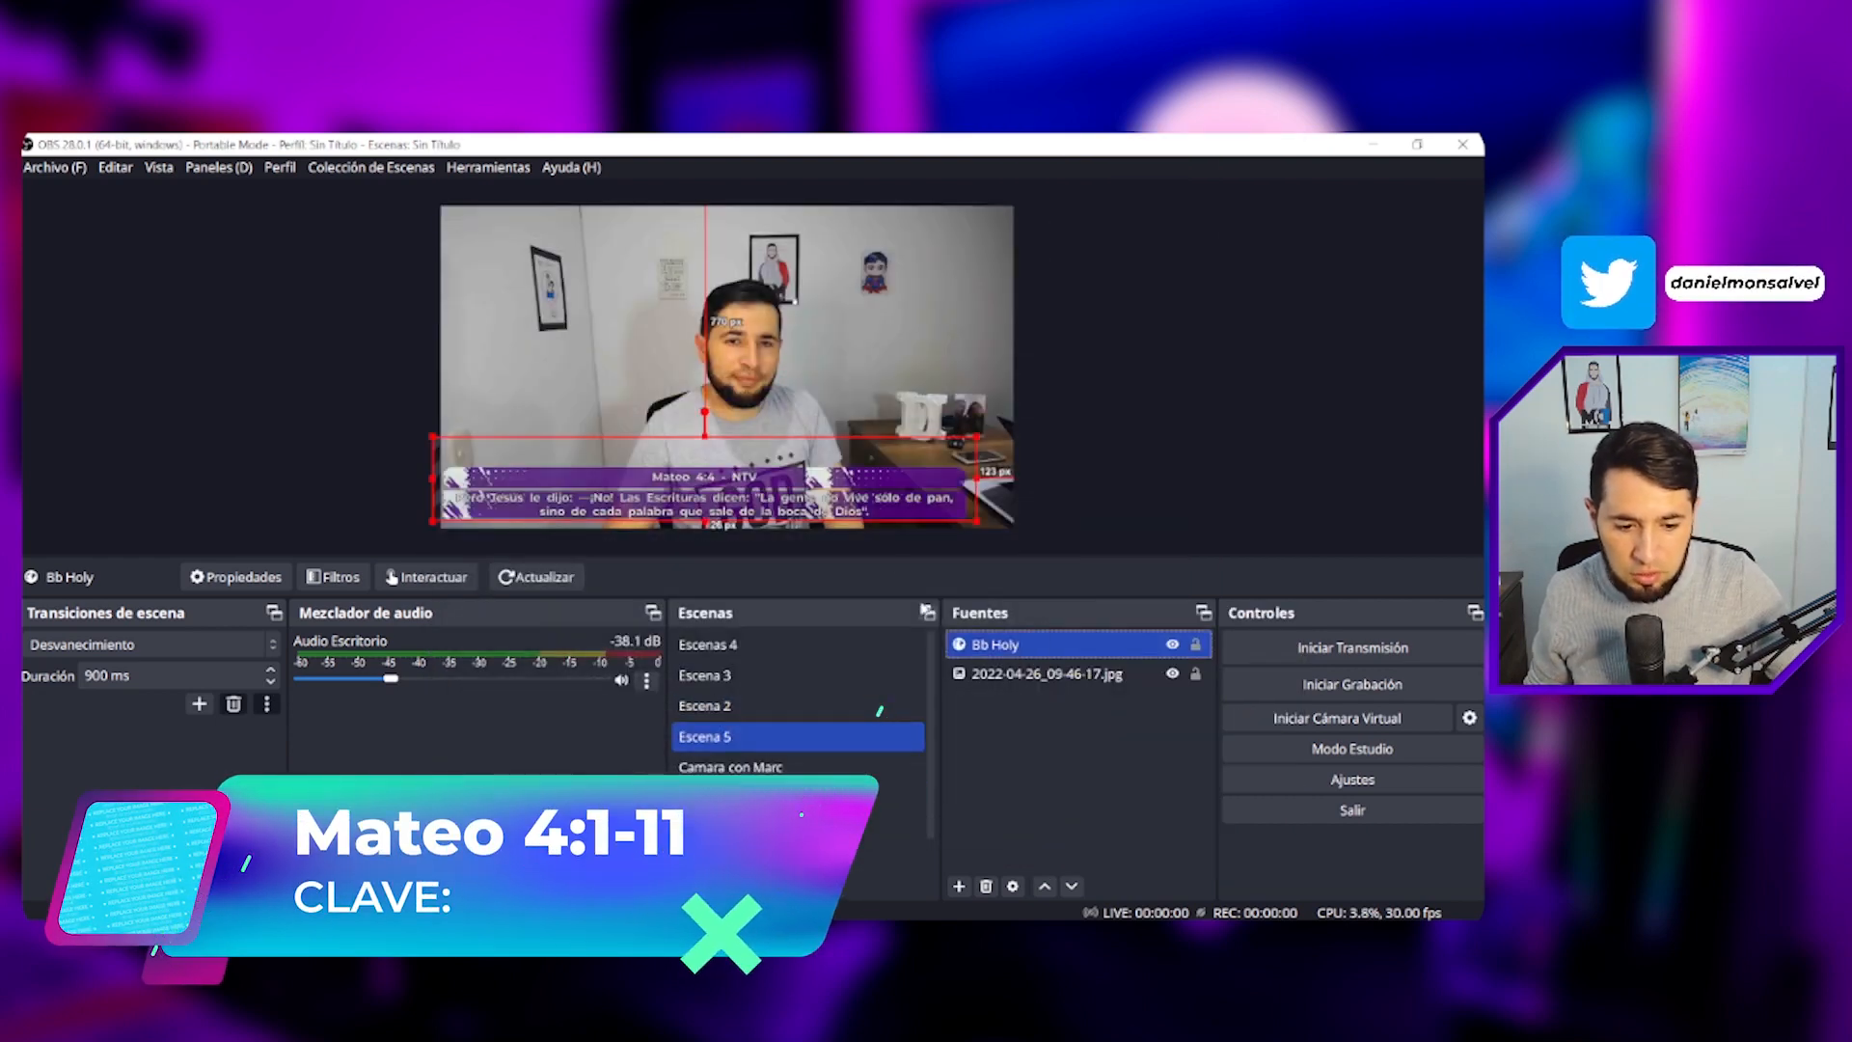
# - Reset the Bb Holy source's transform and move the overlay to the bottom of the canvas
pyautogui.rightClick(1023, 645)
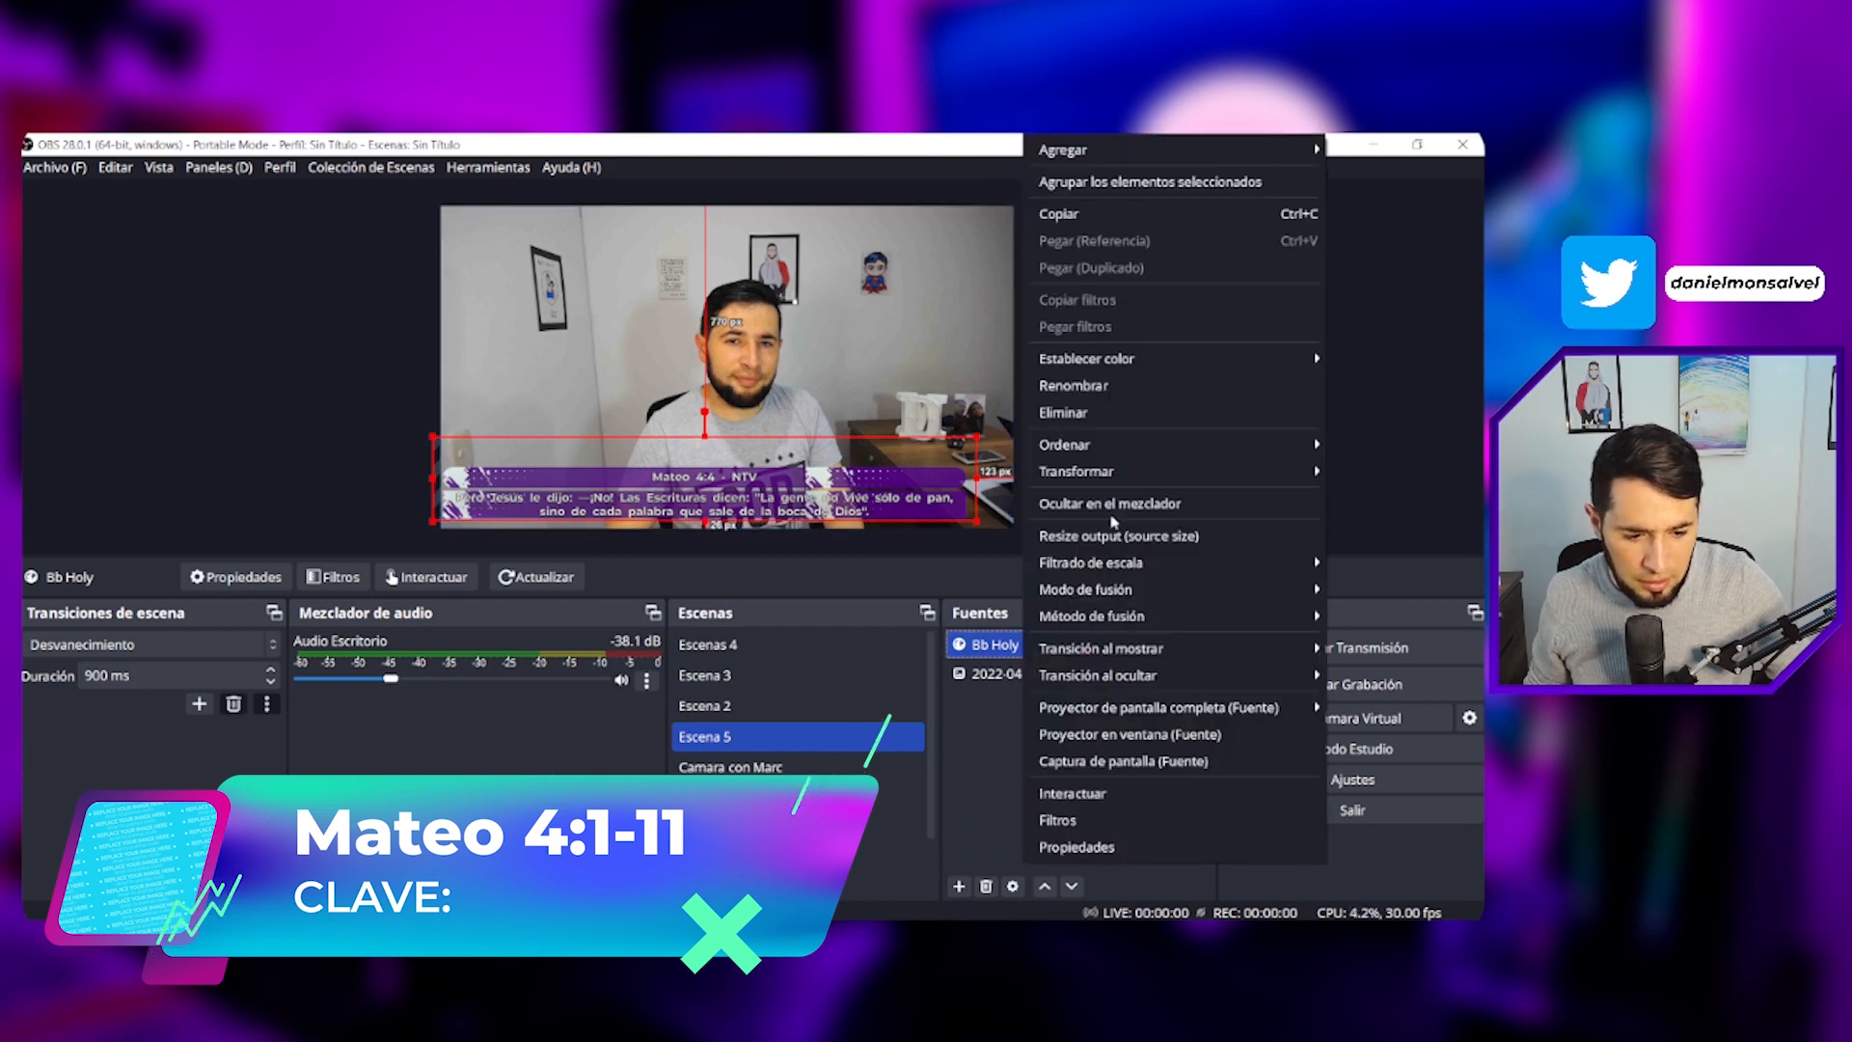
pyautogui.moveTo(1110, 473)
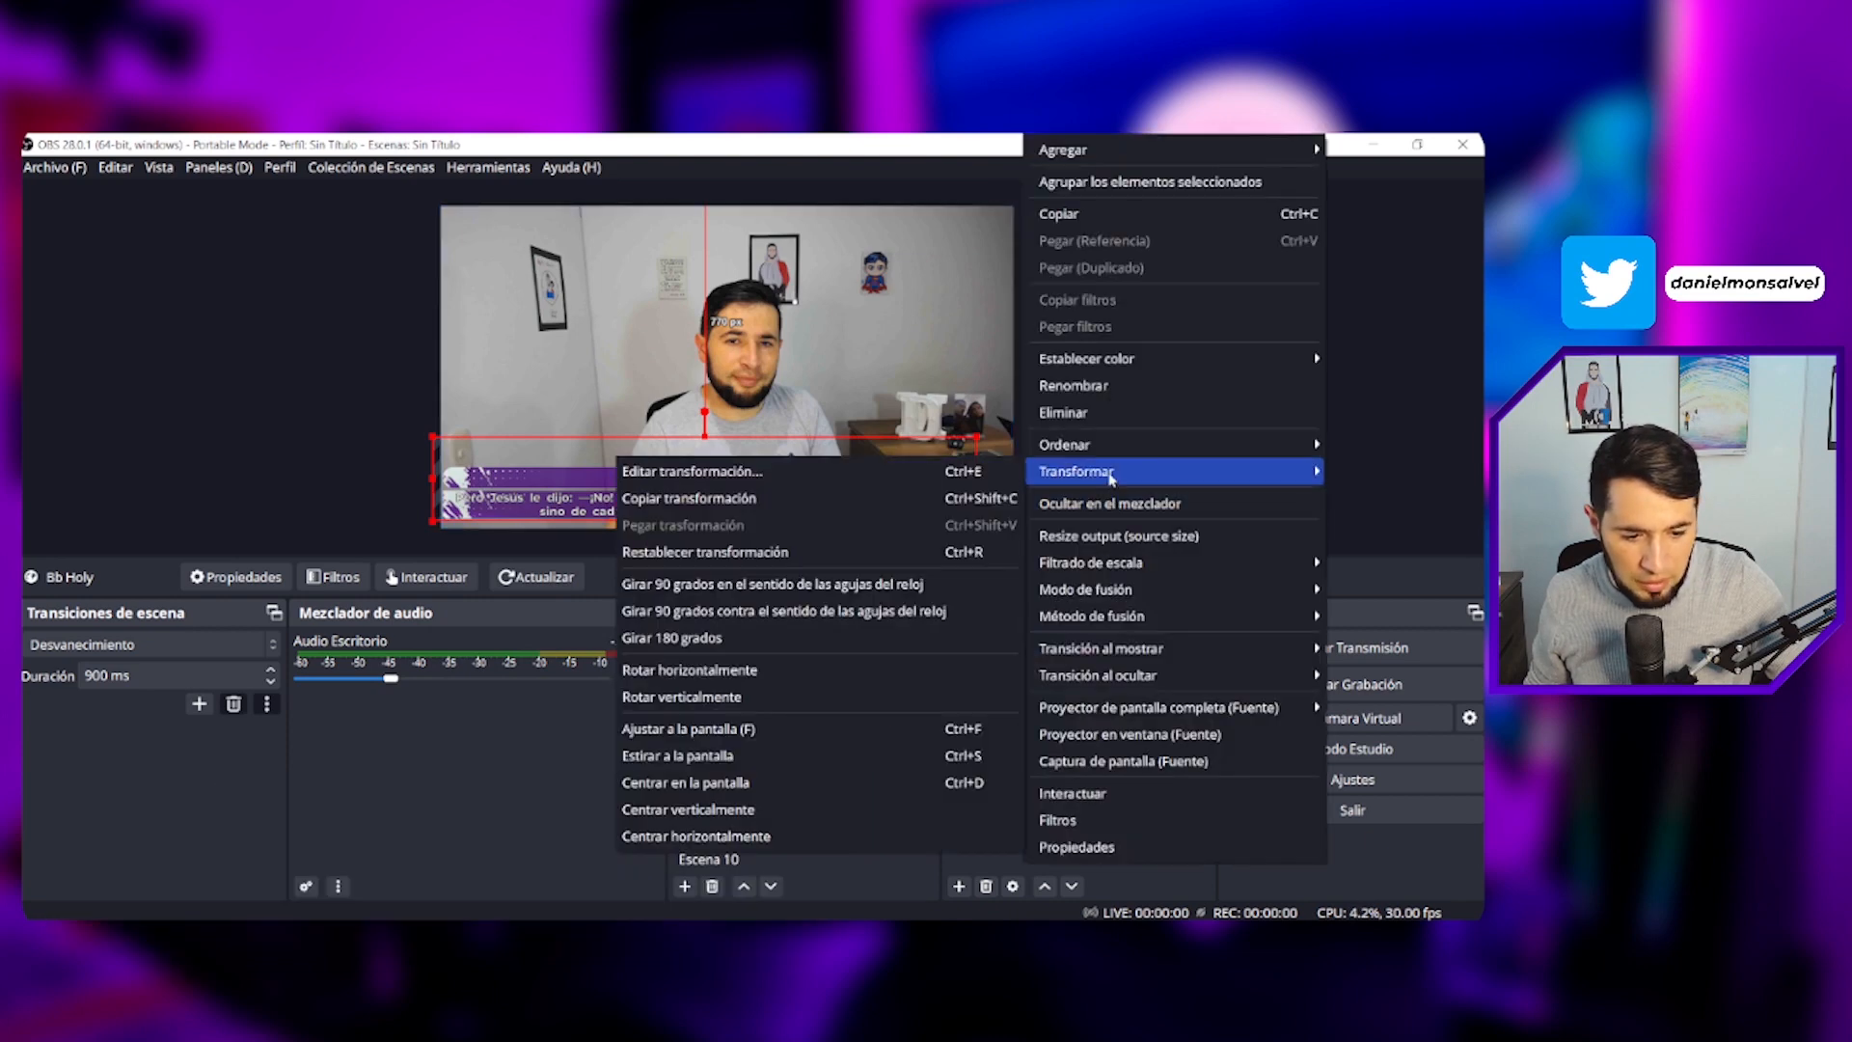
pyautogui.click(730, 555)
pyautogui.moveTo(773, 273); pyautogui.dragTo(775, 484)
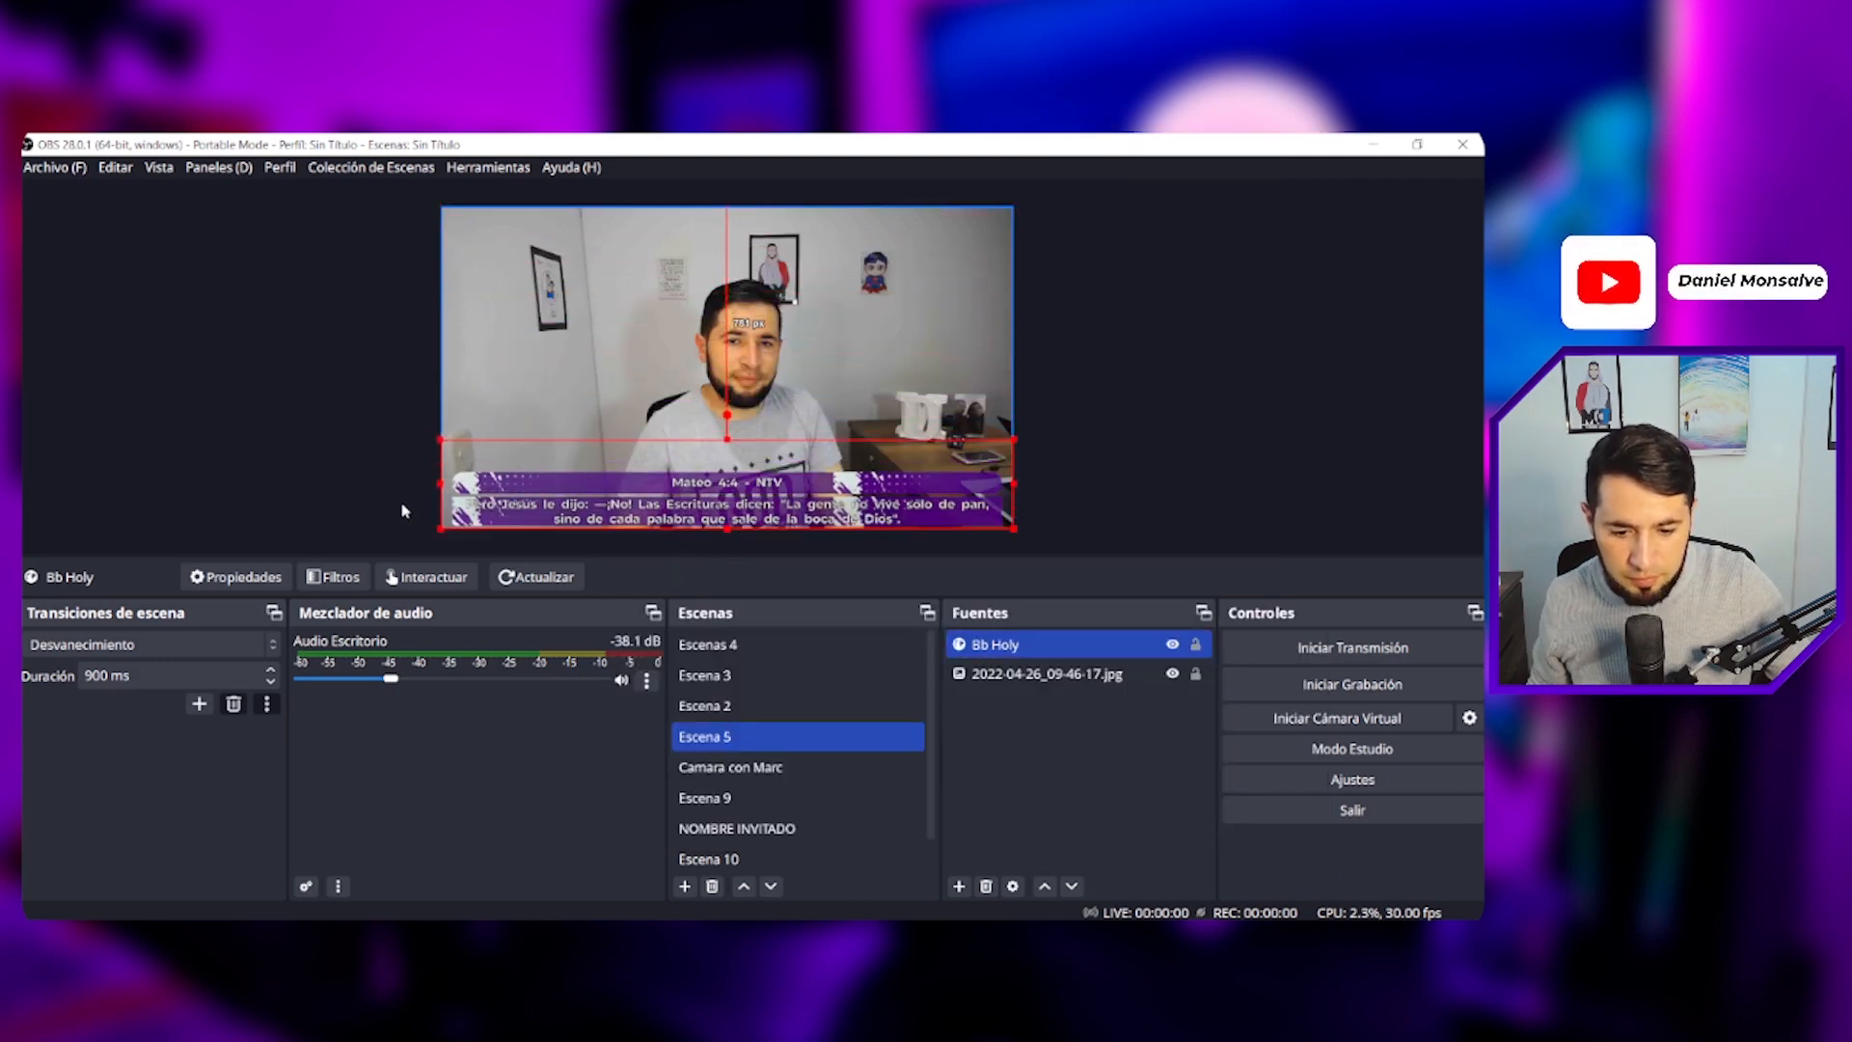
pyautogui.click(403, 503)
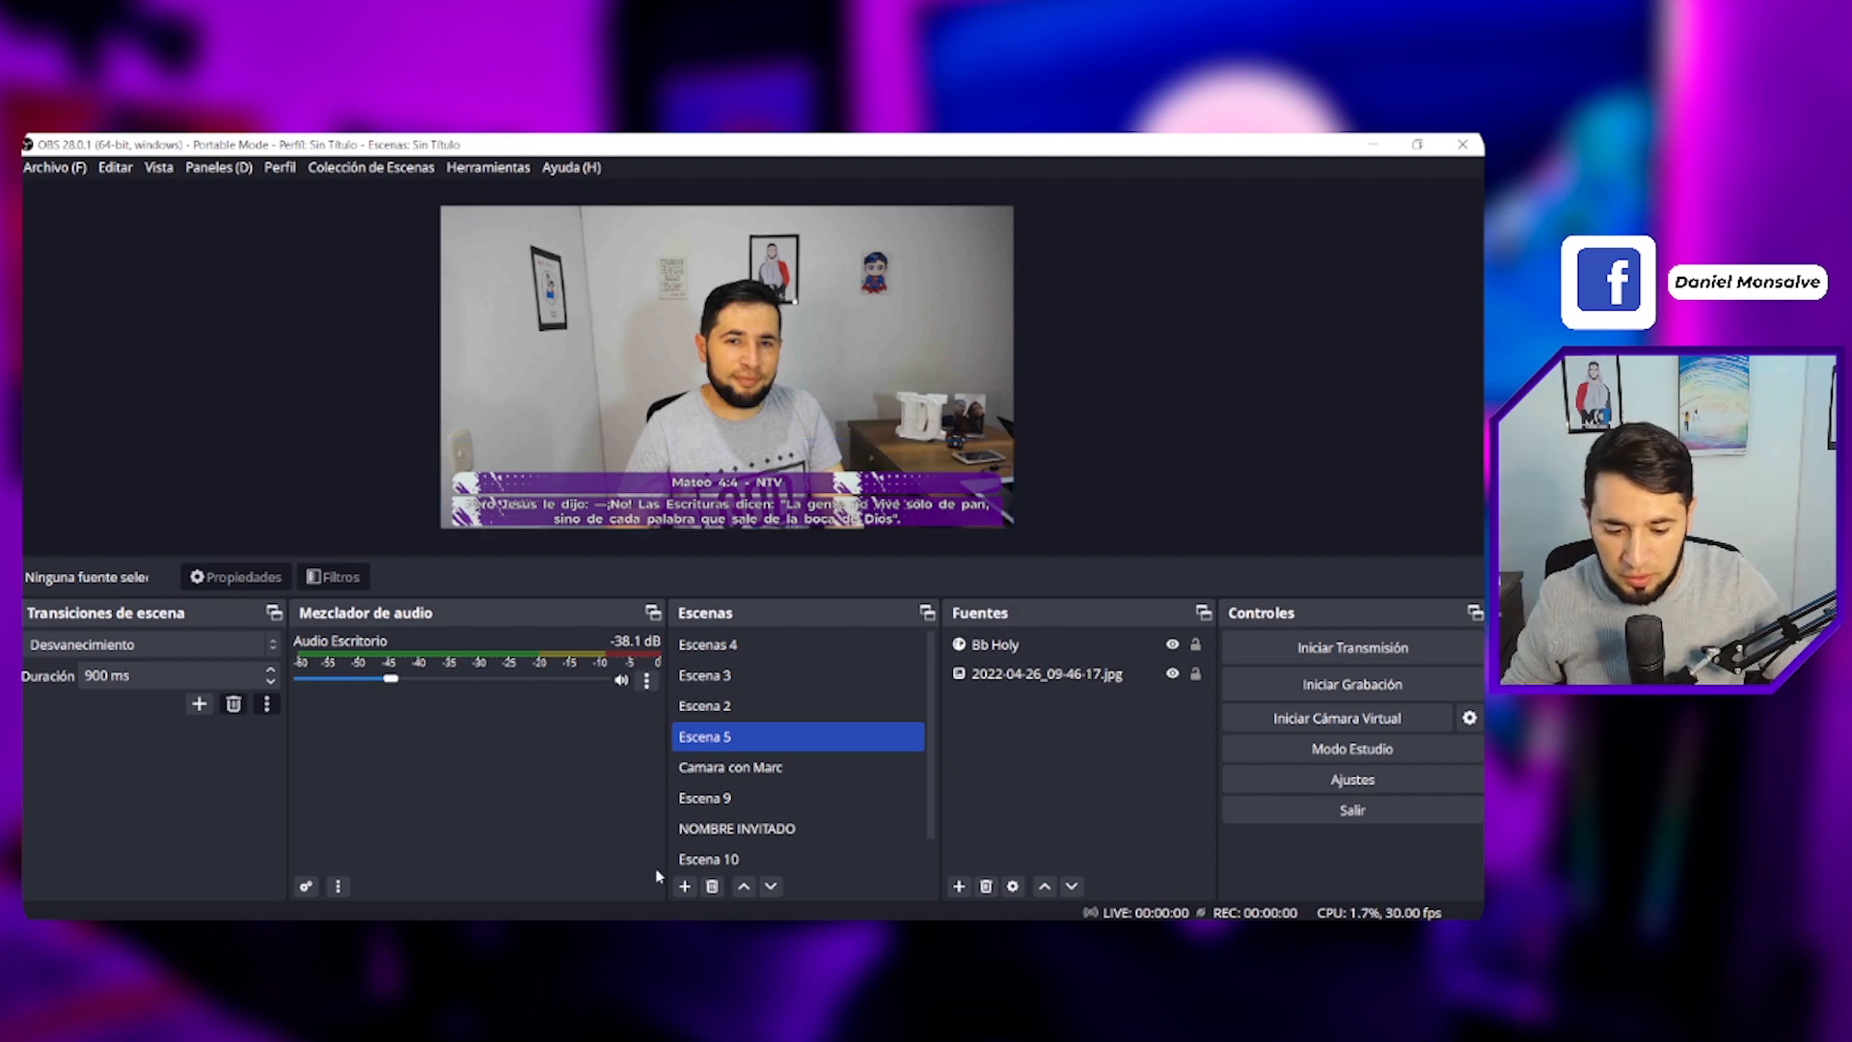
# - Upload the Art Alive Bits background image from the BackGround FOndo folder to imgbb
pyautogui.hotkey('alt', 'Tab')
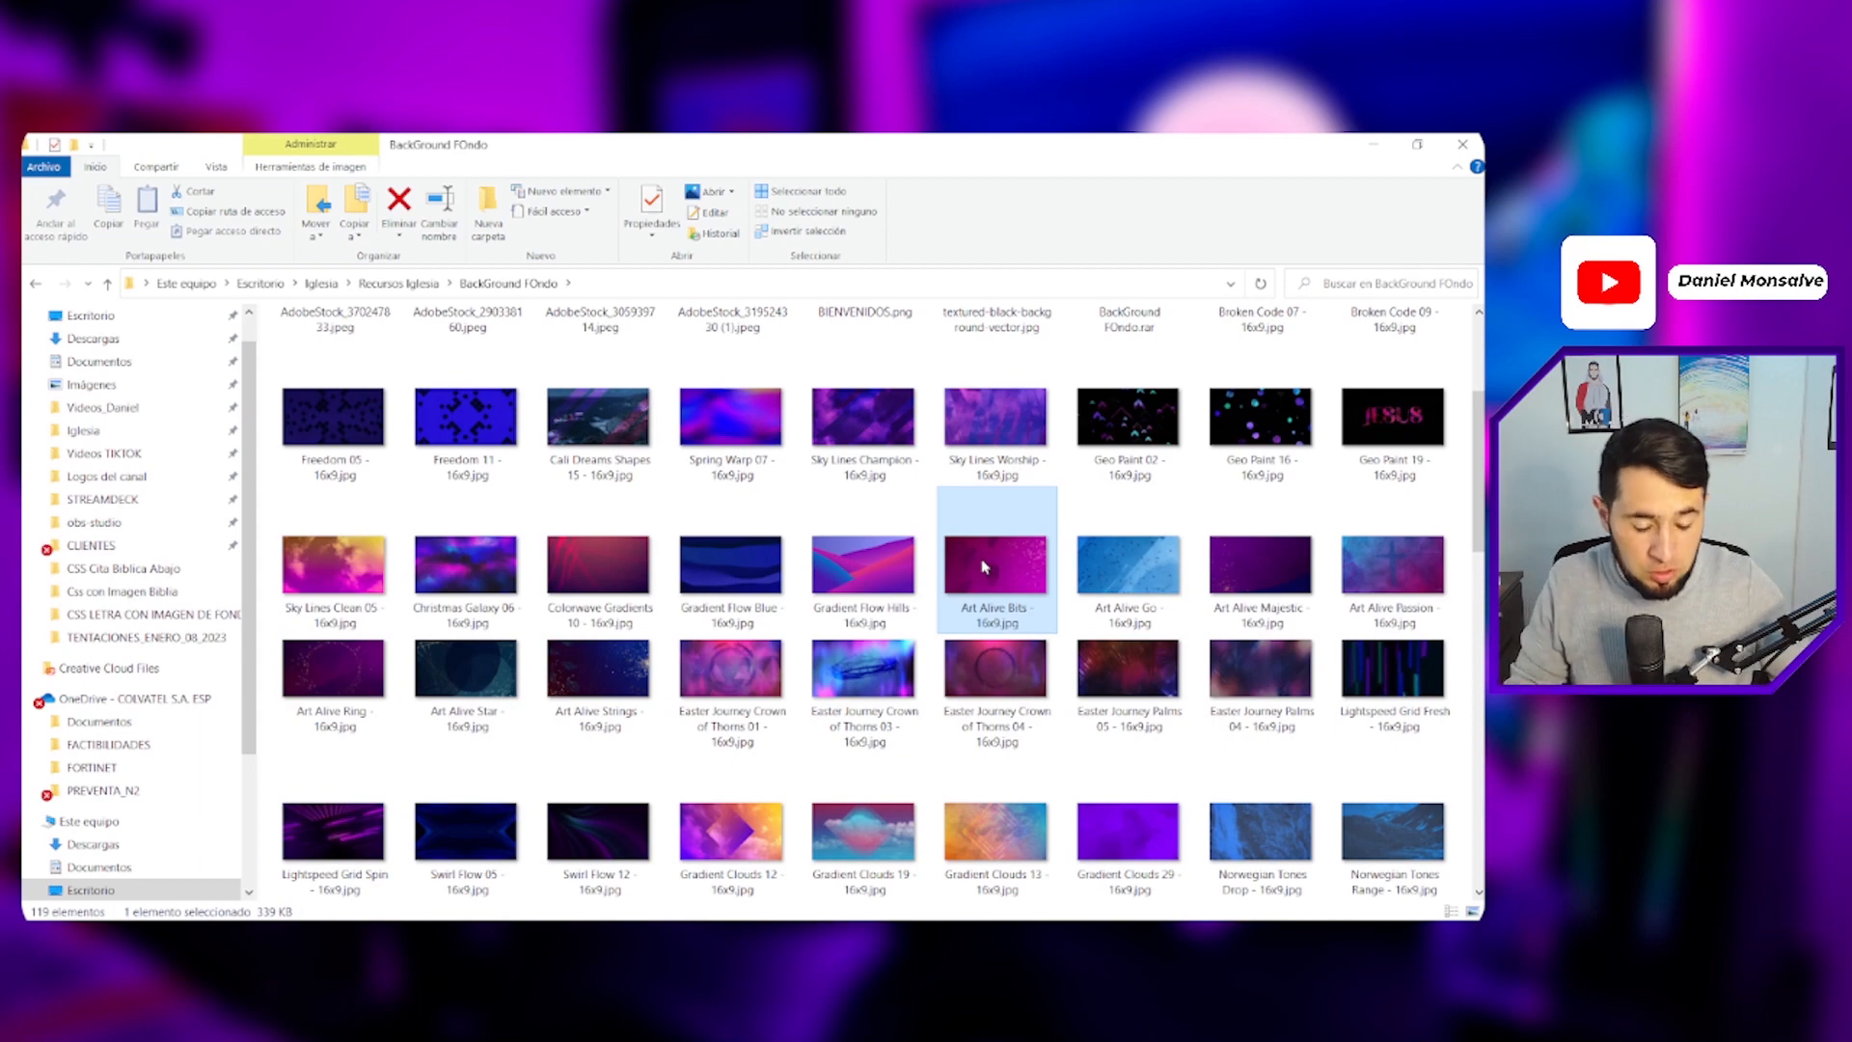
pyautogui.click(617, 937)
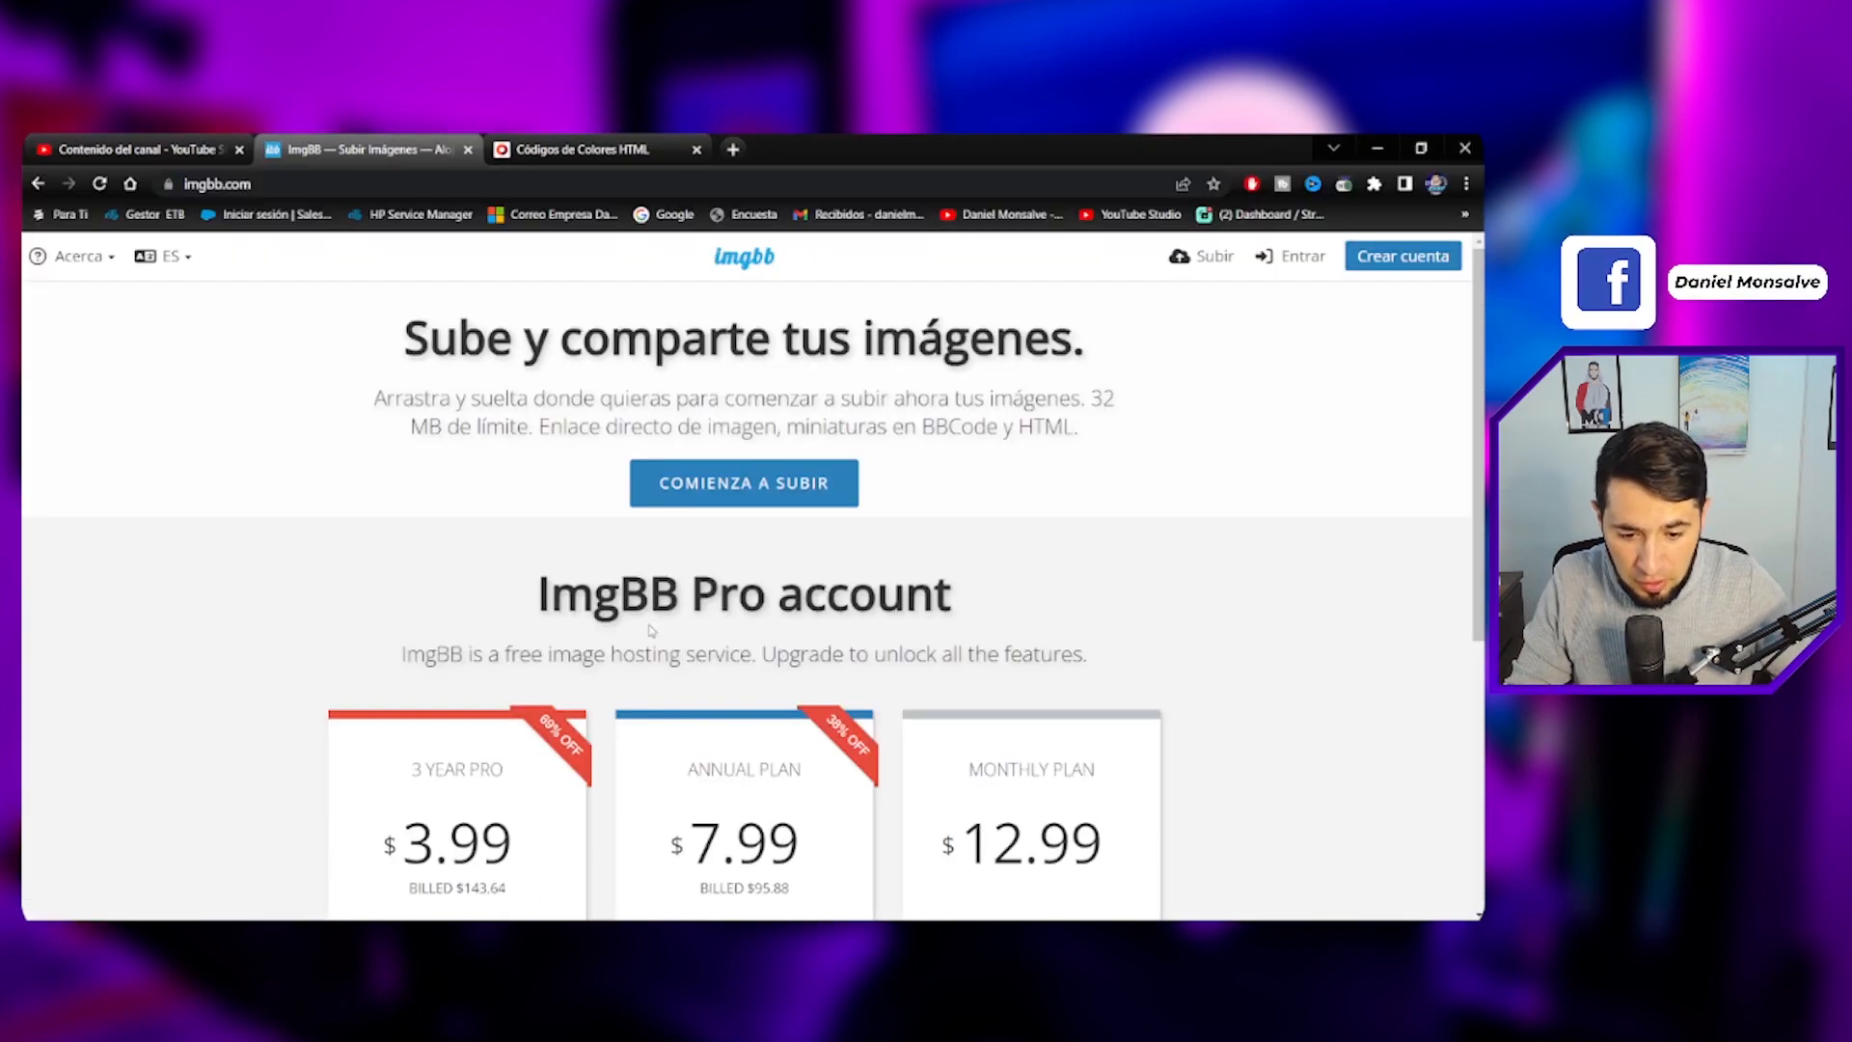
pyautogui.hotkey('alt', 'Tab')
pyautogui.moveTo(998, 579); pyautogui.dragTo(747, 528)
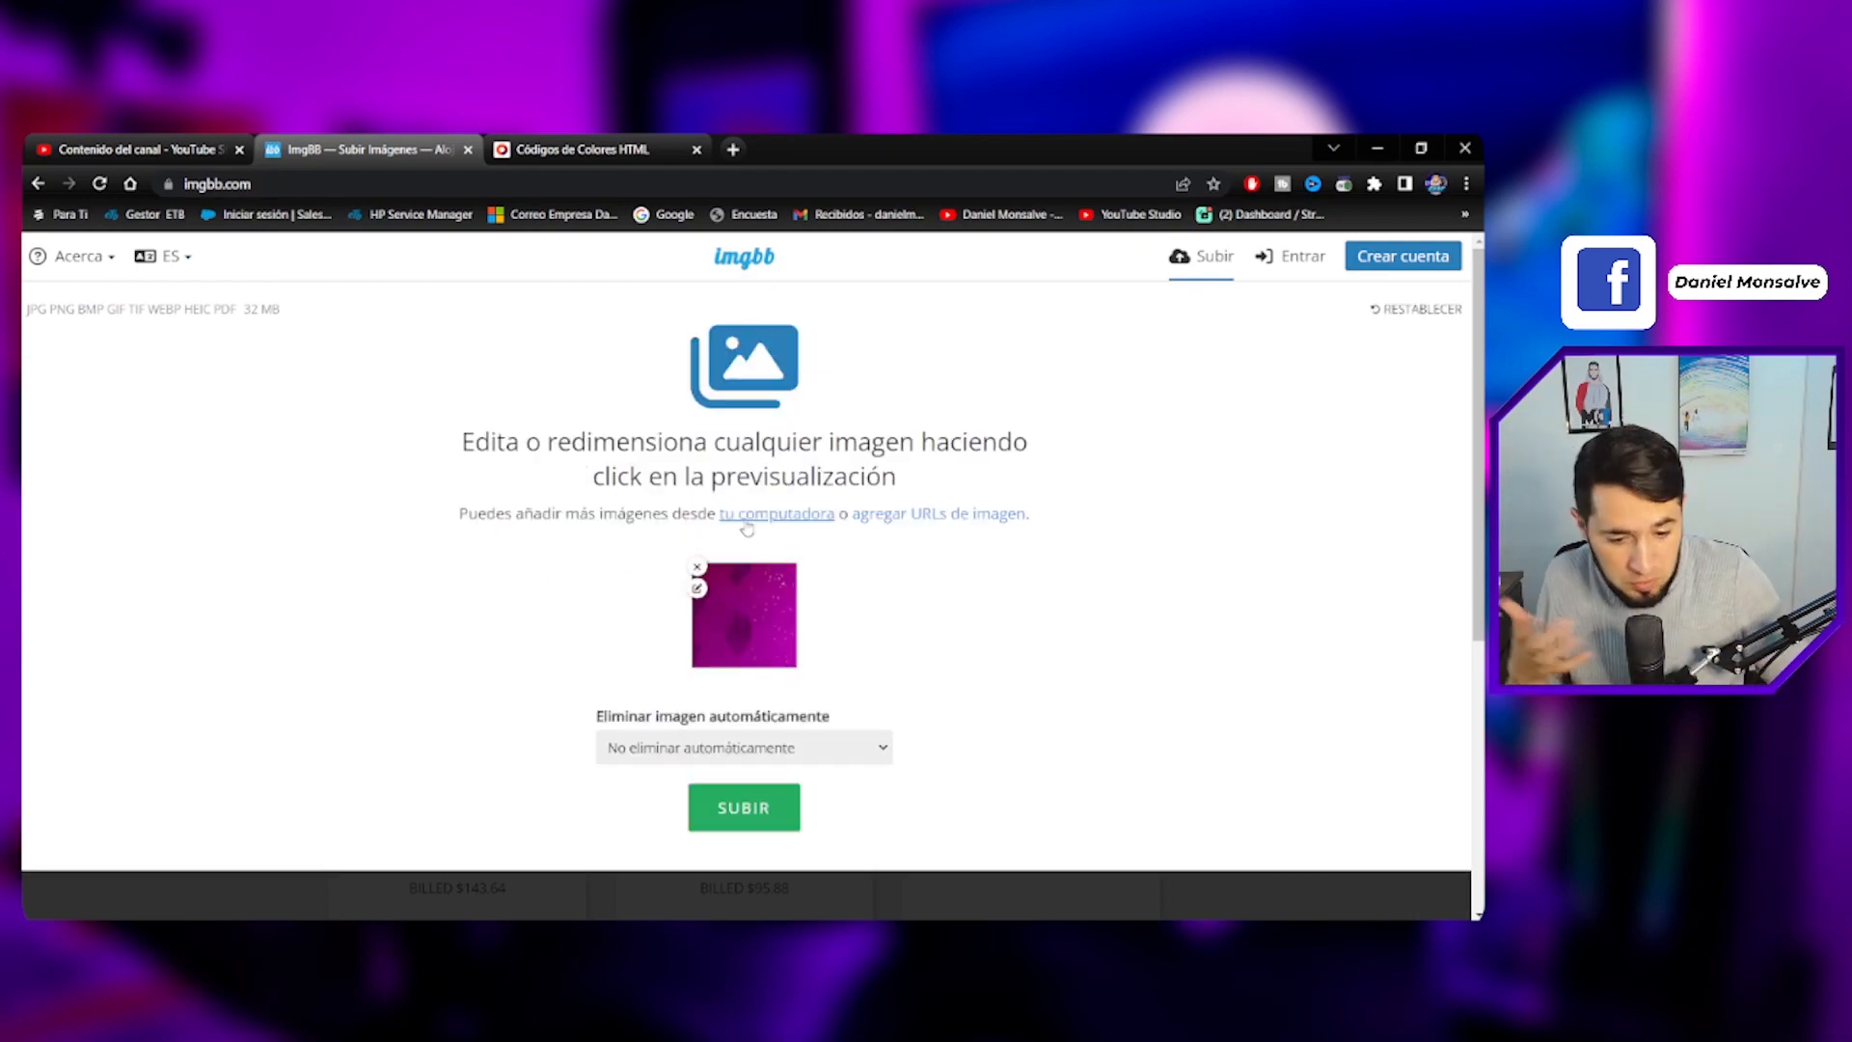
pyautogui.click(741, 816)
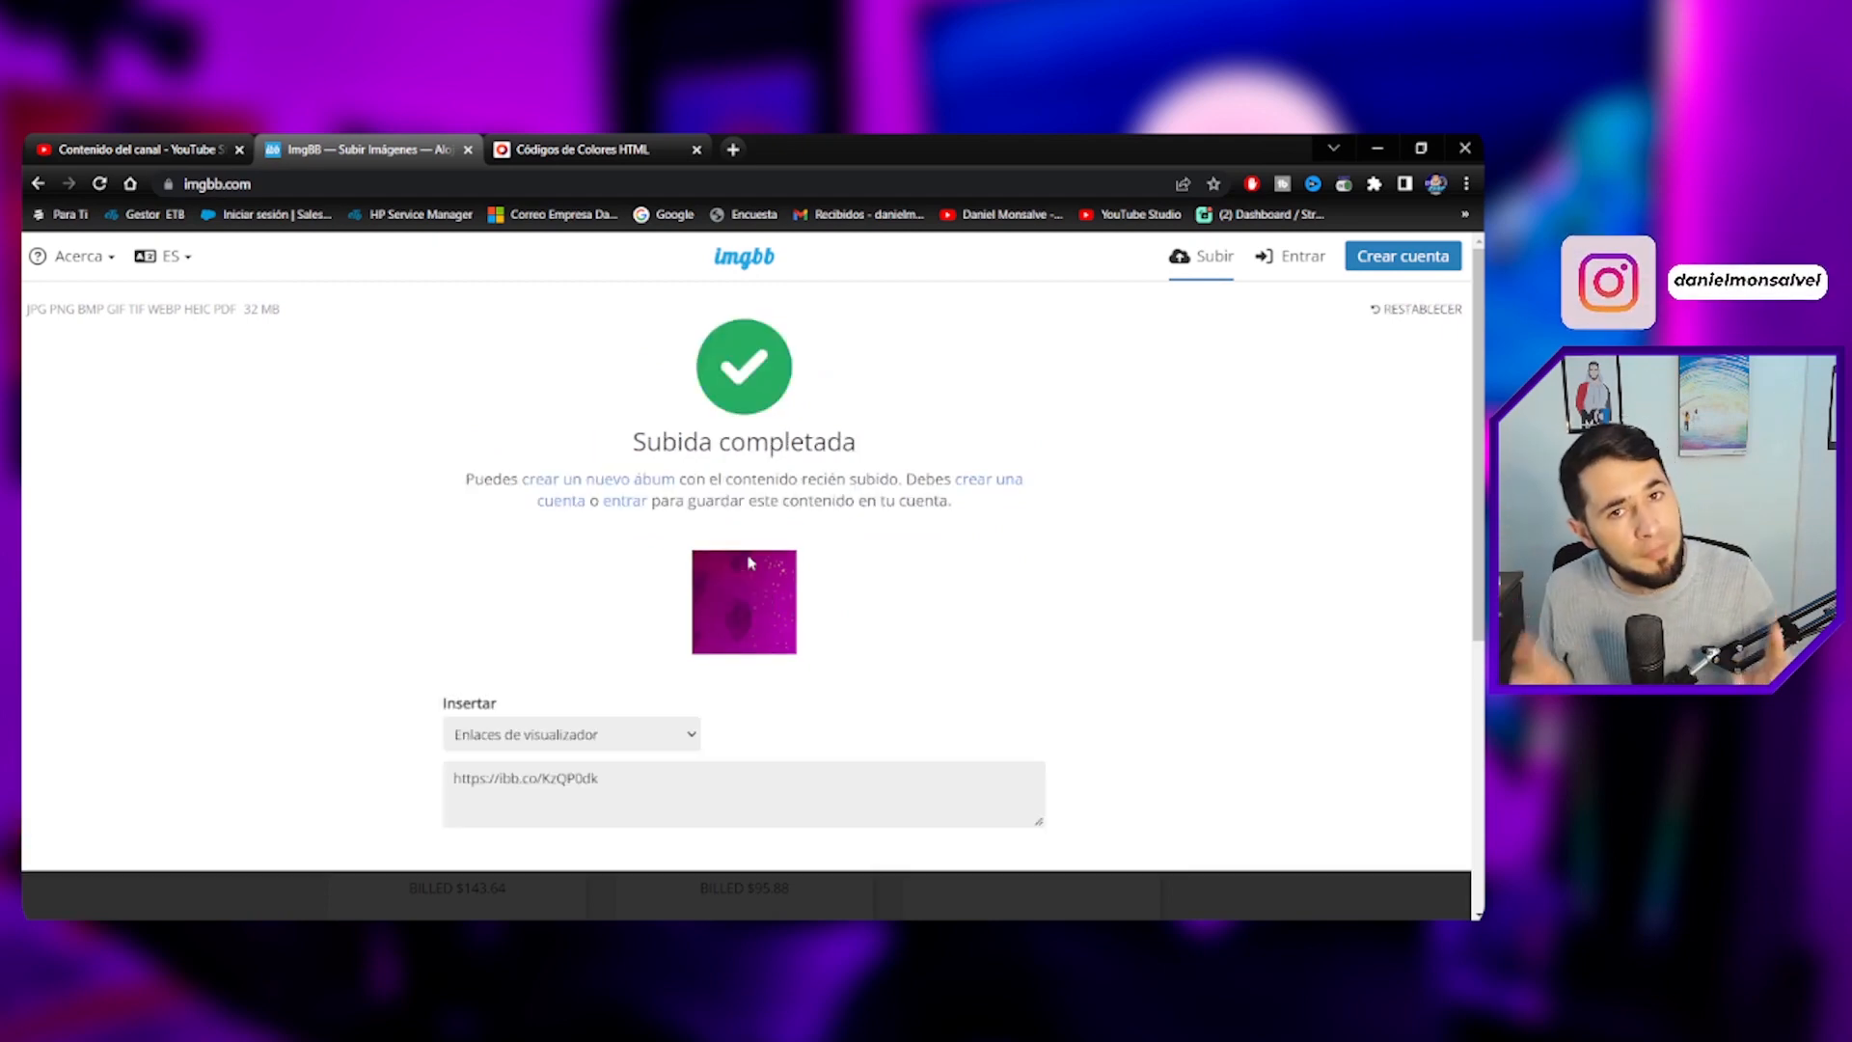
# - Open the uploaded image and copy its image address
pyautogui.click(746, 610)
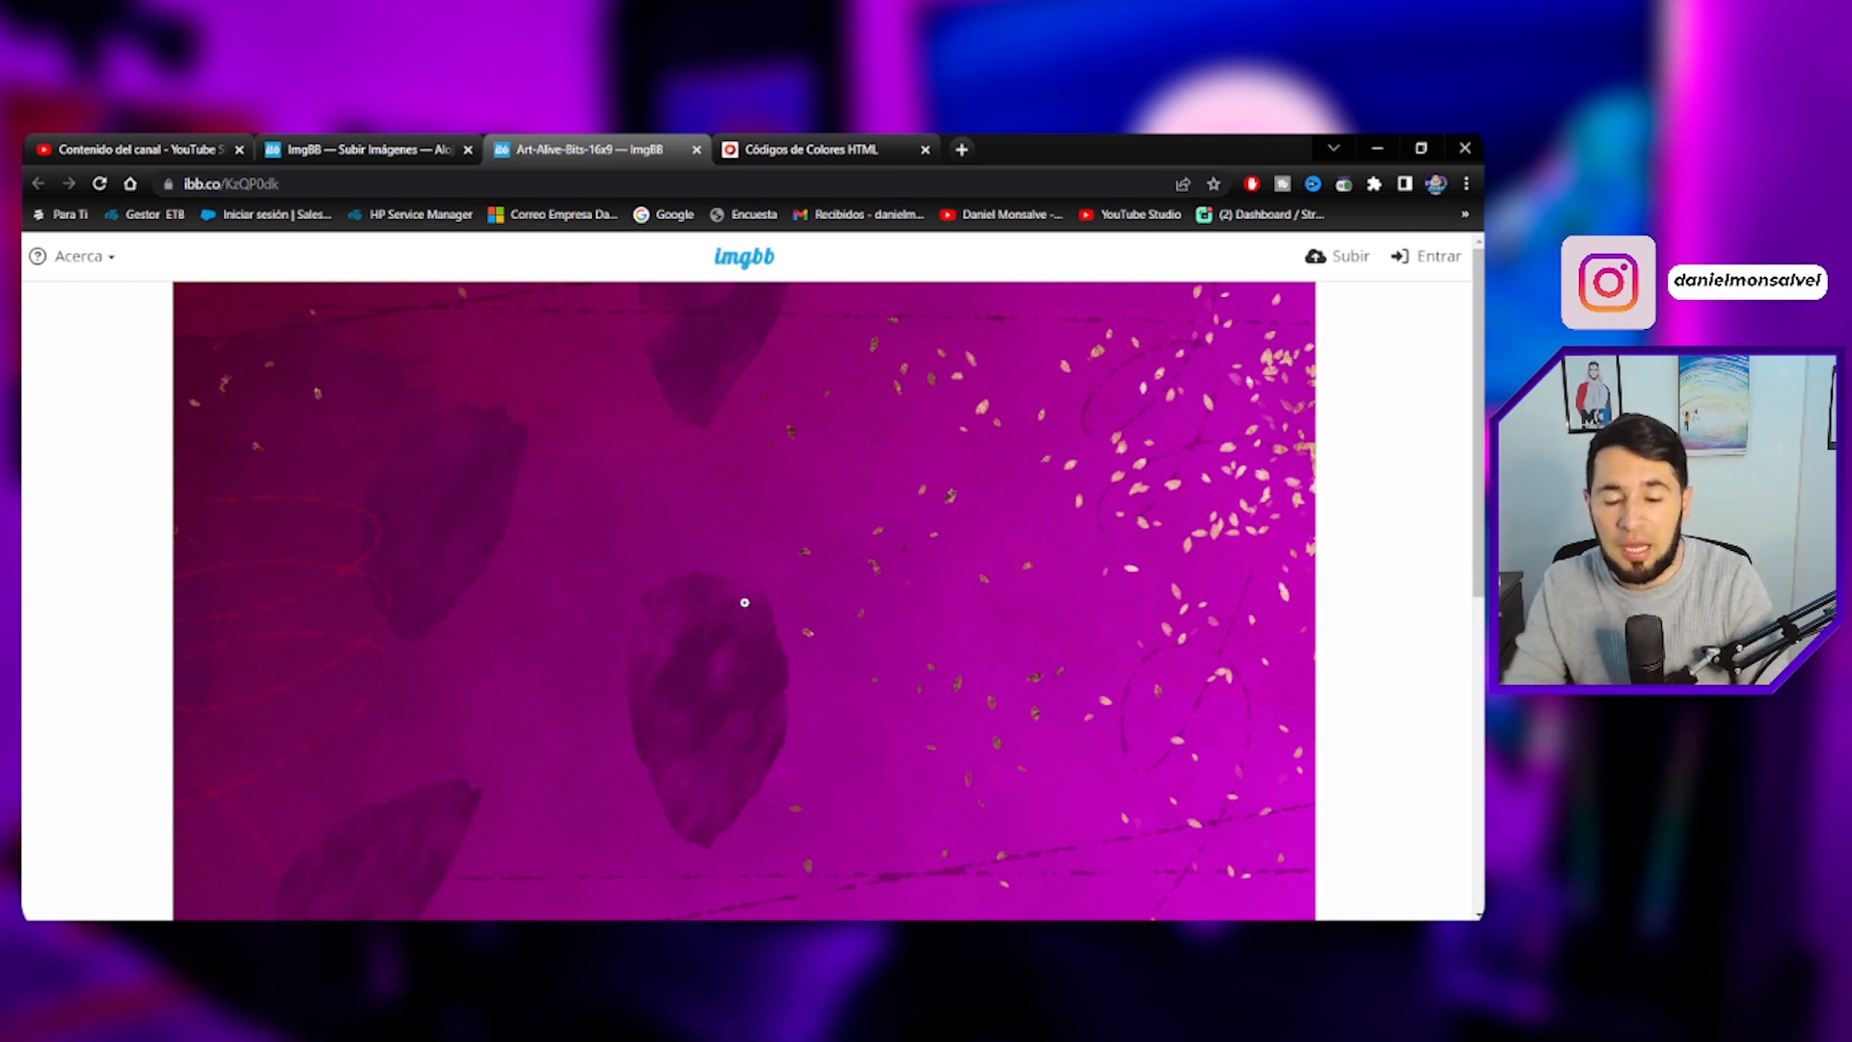
pyautogui.rightClick(603, 488)
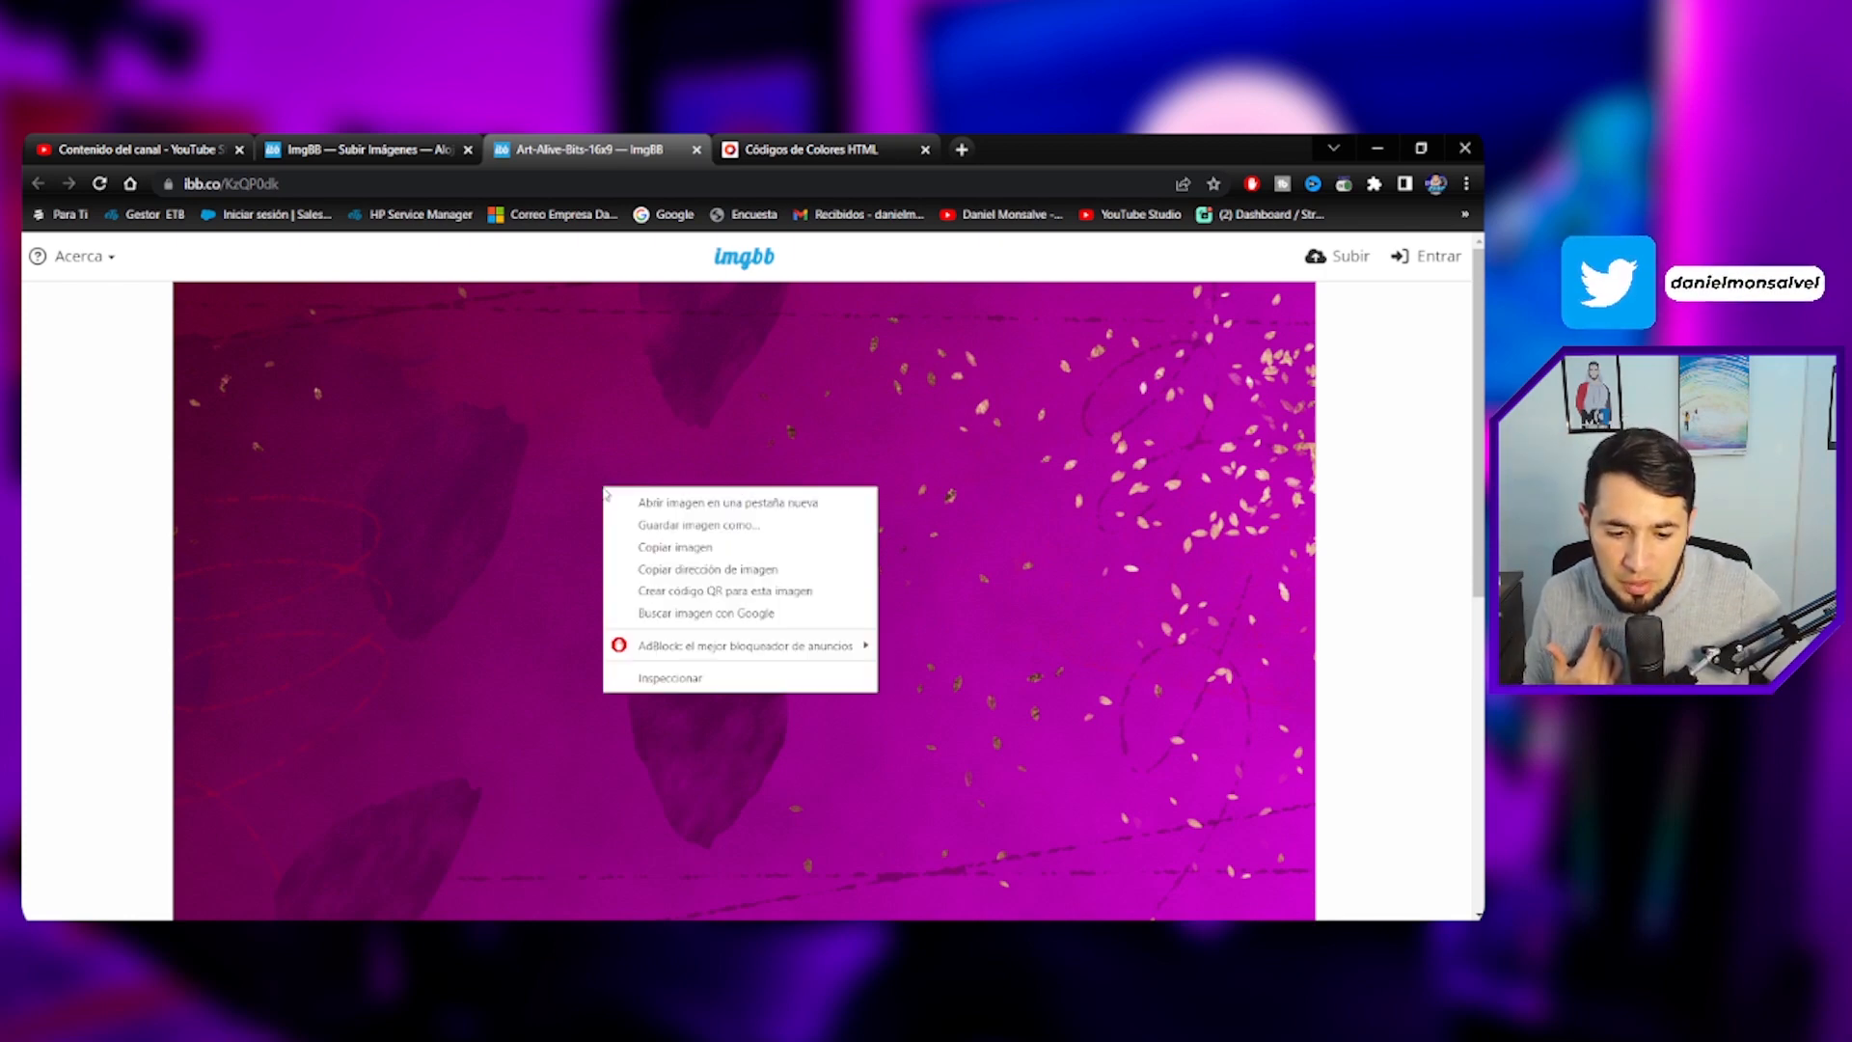
pyautogui.click(689, 570)
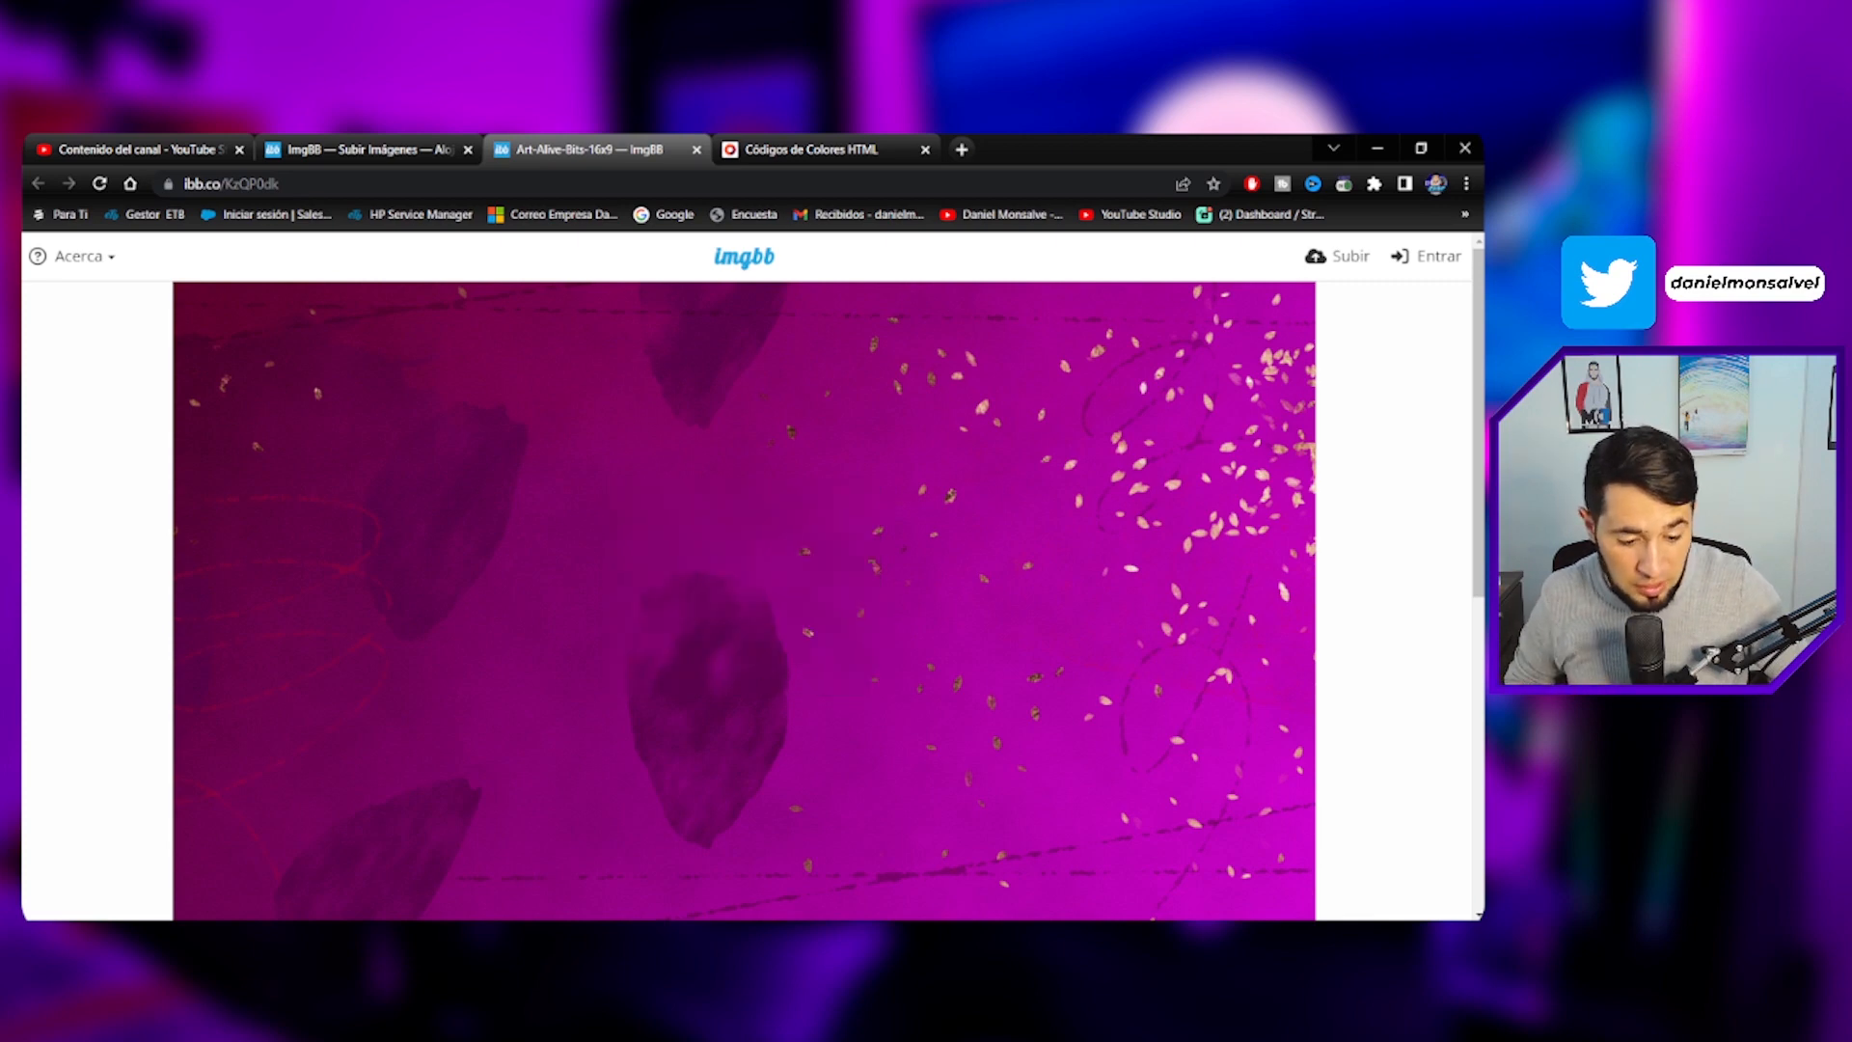
# - Replace the background-image URL in the Holyrics HTML 2 custom CSS with the copied image address
pyautogui.hotkey('alt', 'Tab')
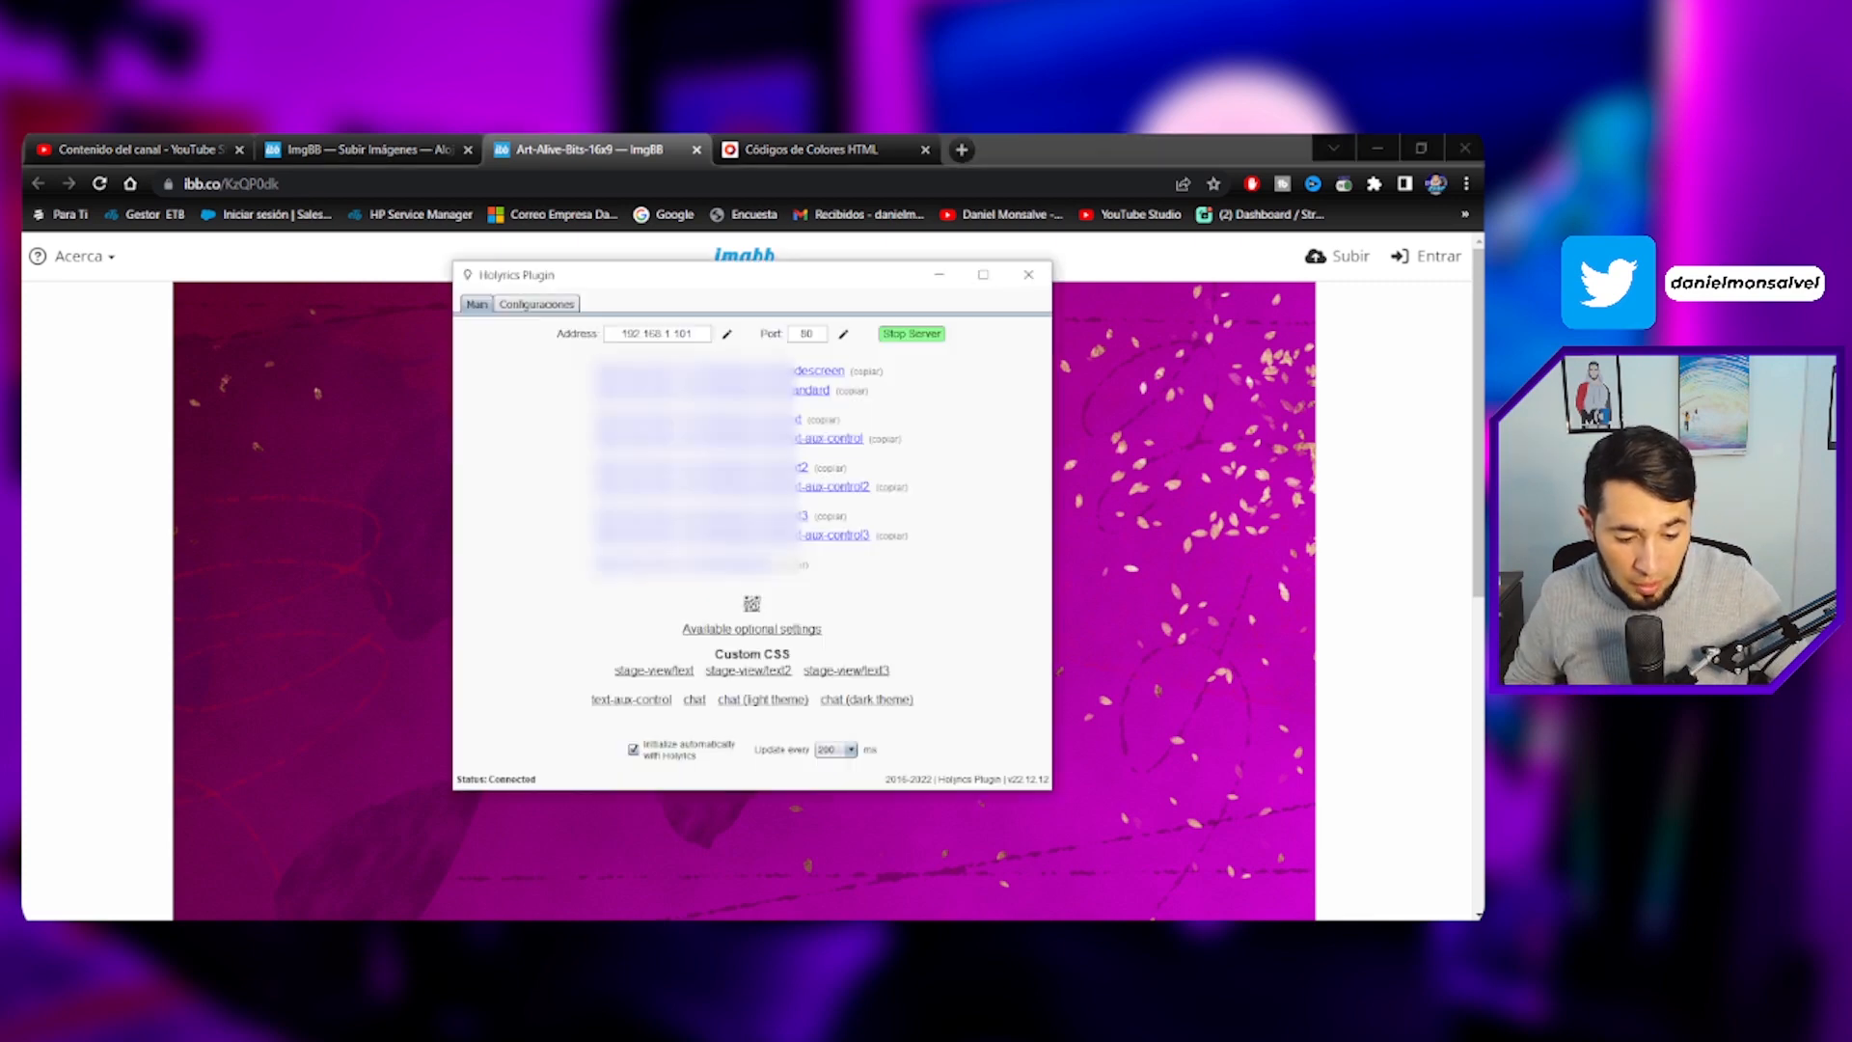
pyautogui.click(789, 673)
pyautogui.scroll(-5, 783, 670)
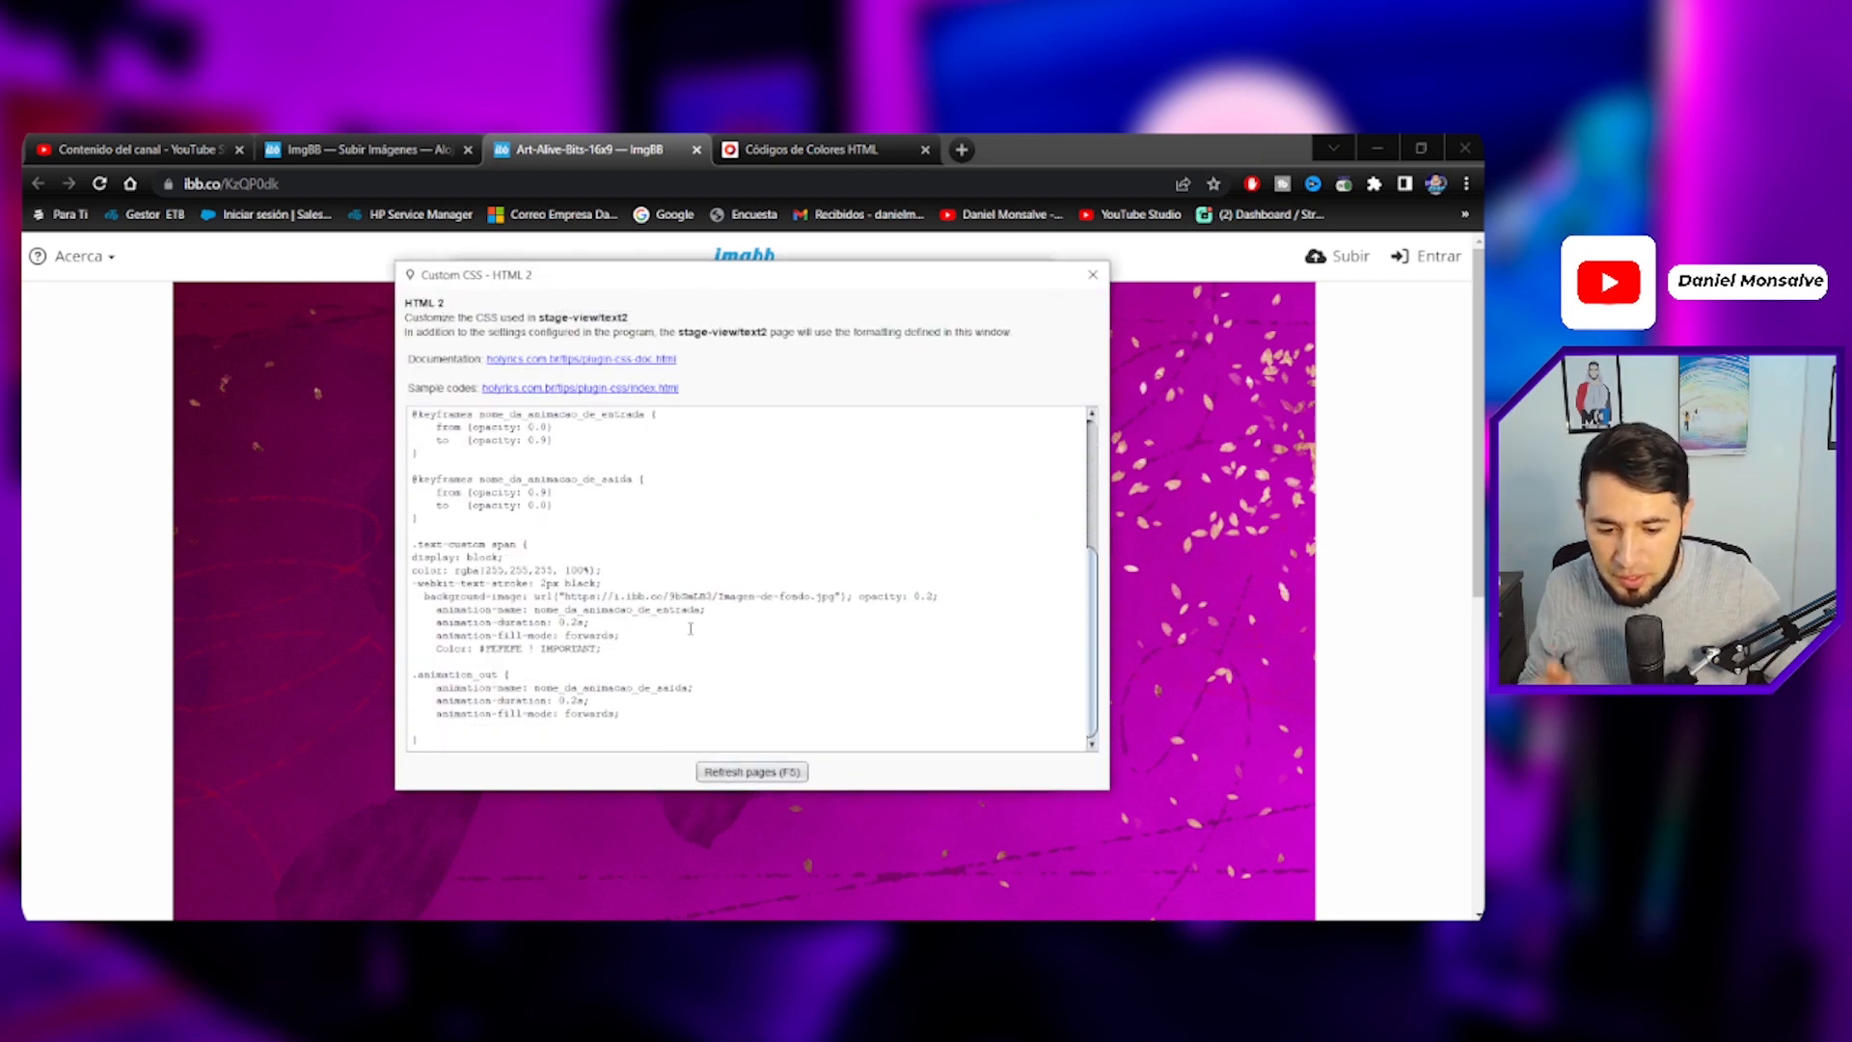
pyautogui.moveTo(414, 546); pyautogui.dragTo(557, 549)
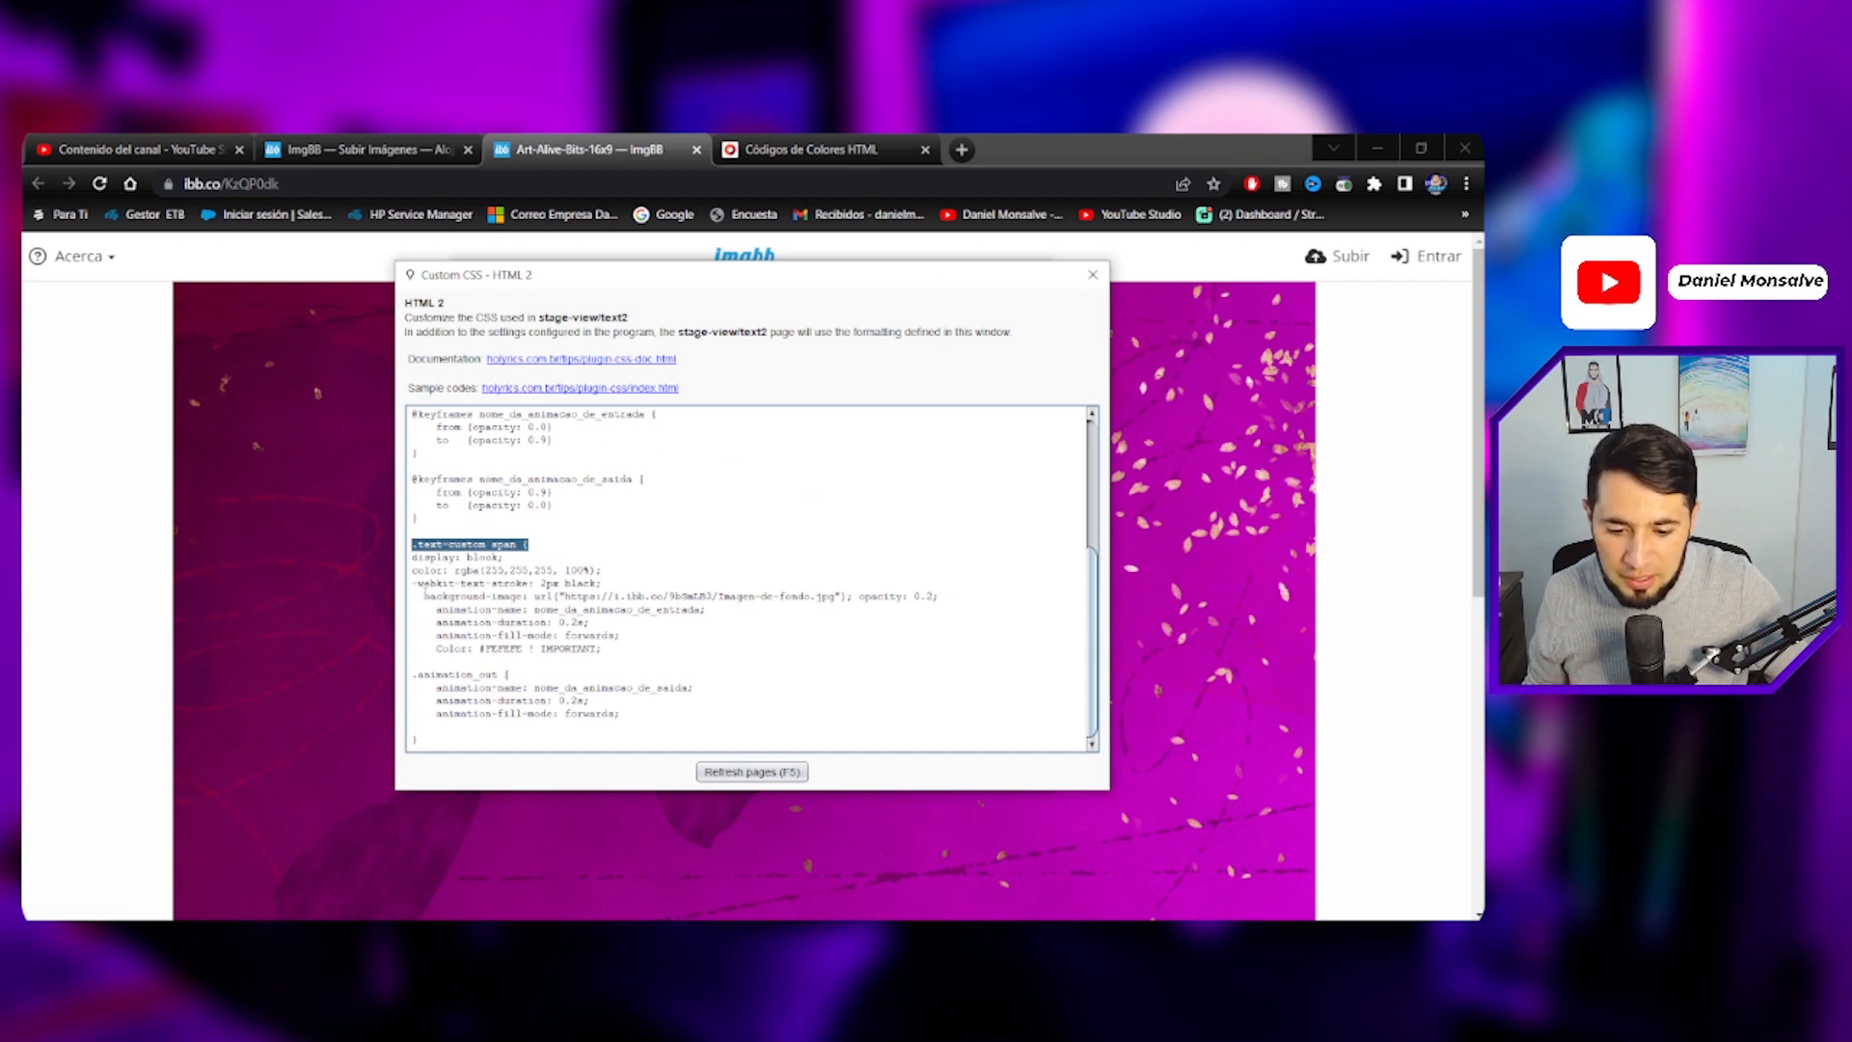
pyautogui.moveTo(424, 596); pyautogui.dragTo(835, 600)
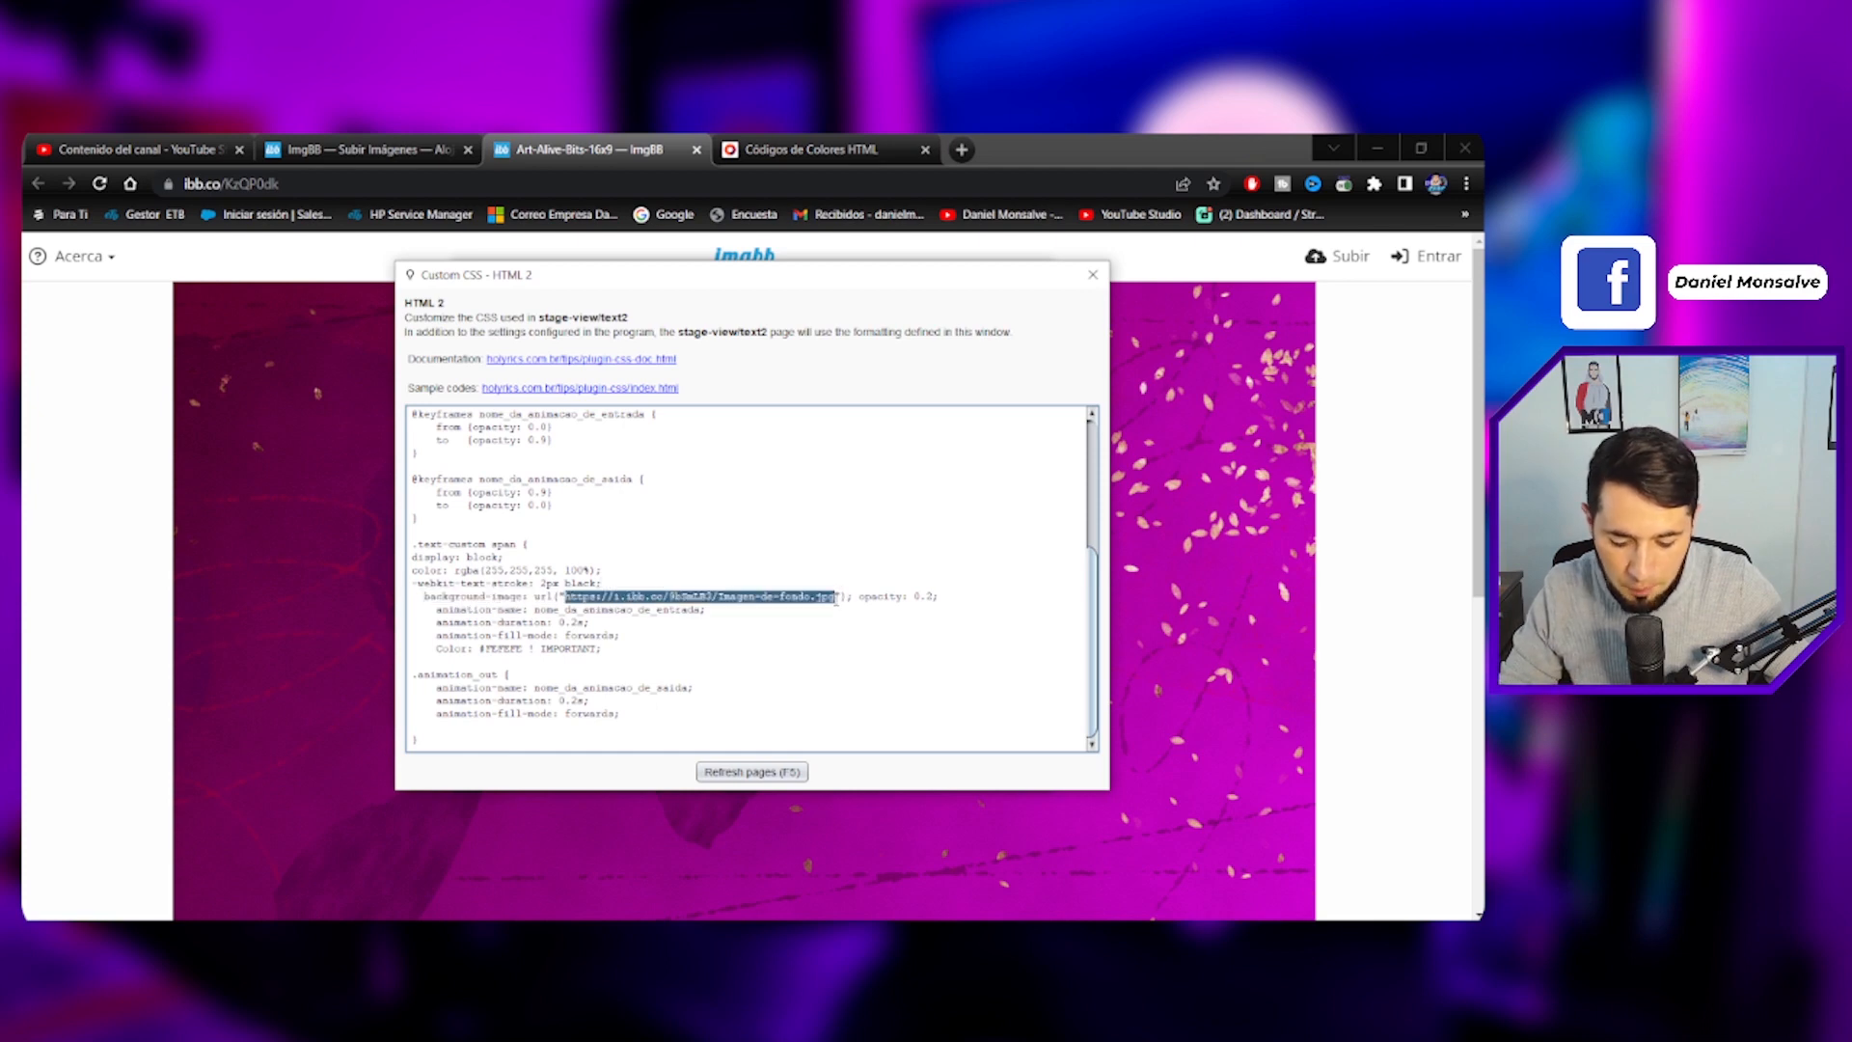
pyautogui.write('https://i.ibb.co/bRy0WTZ/Art-Alive-Bits-16x9.jpg')
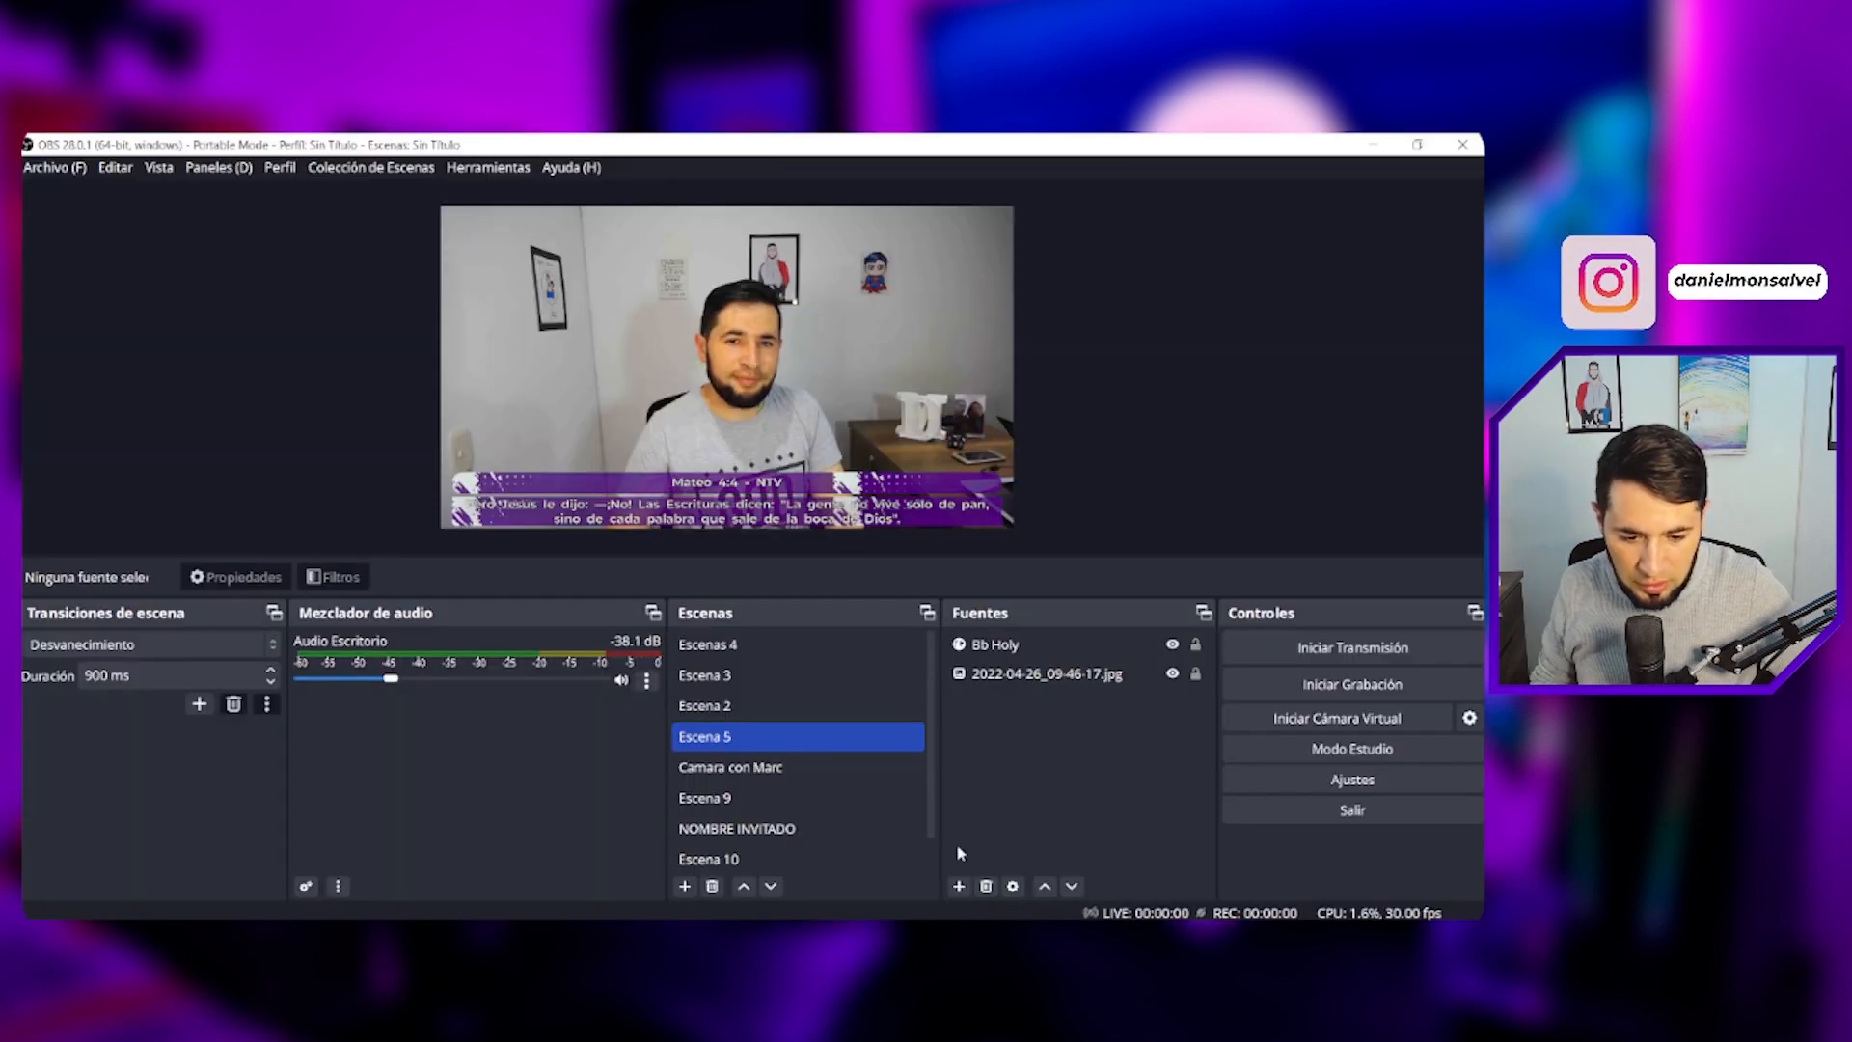
# - Refresh the Holyrics pages to preview the new overlay background in OBS
pyautogui.hotkey('alt', 'Tab')
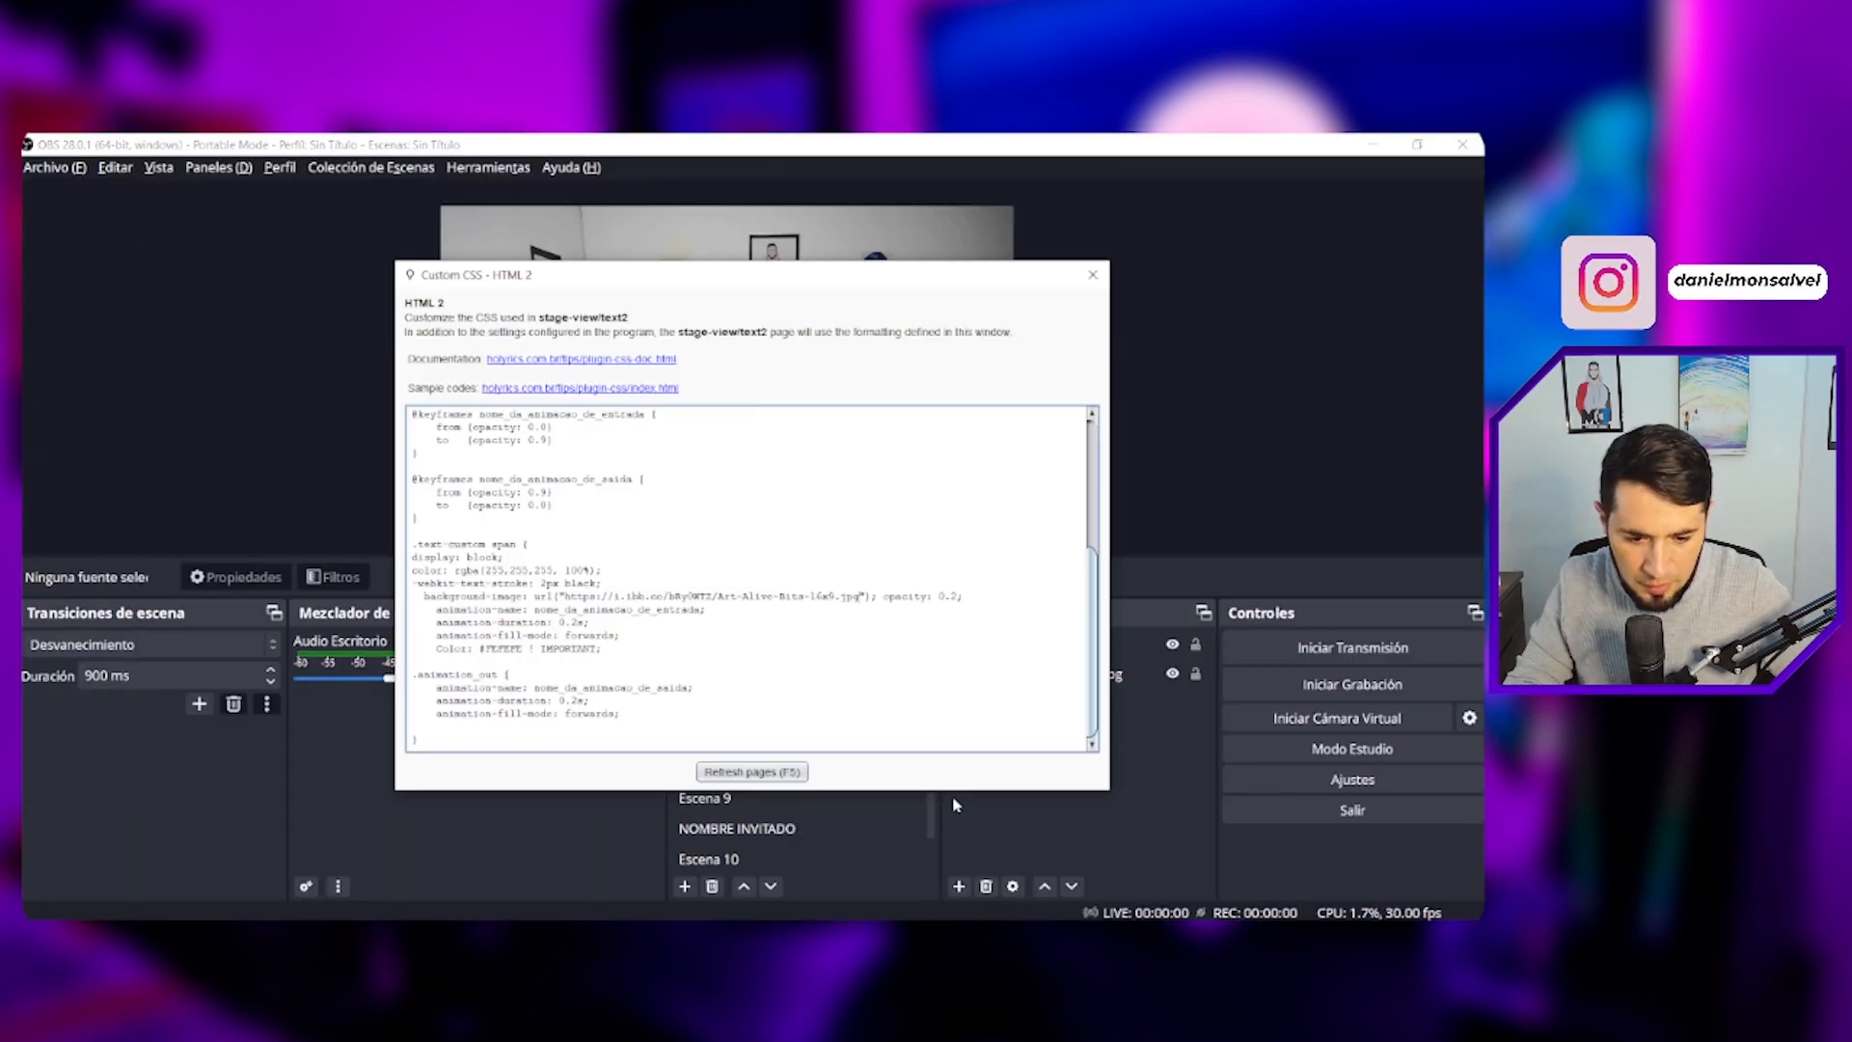
pyautogui.moveTo(684, 275); pyautogui.dragTo(1283, 153)
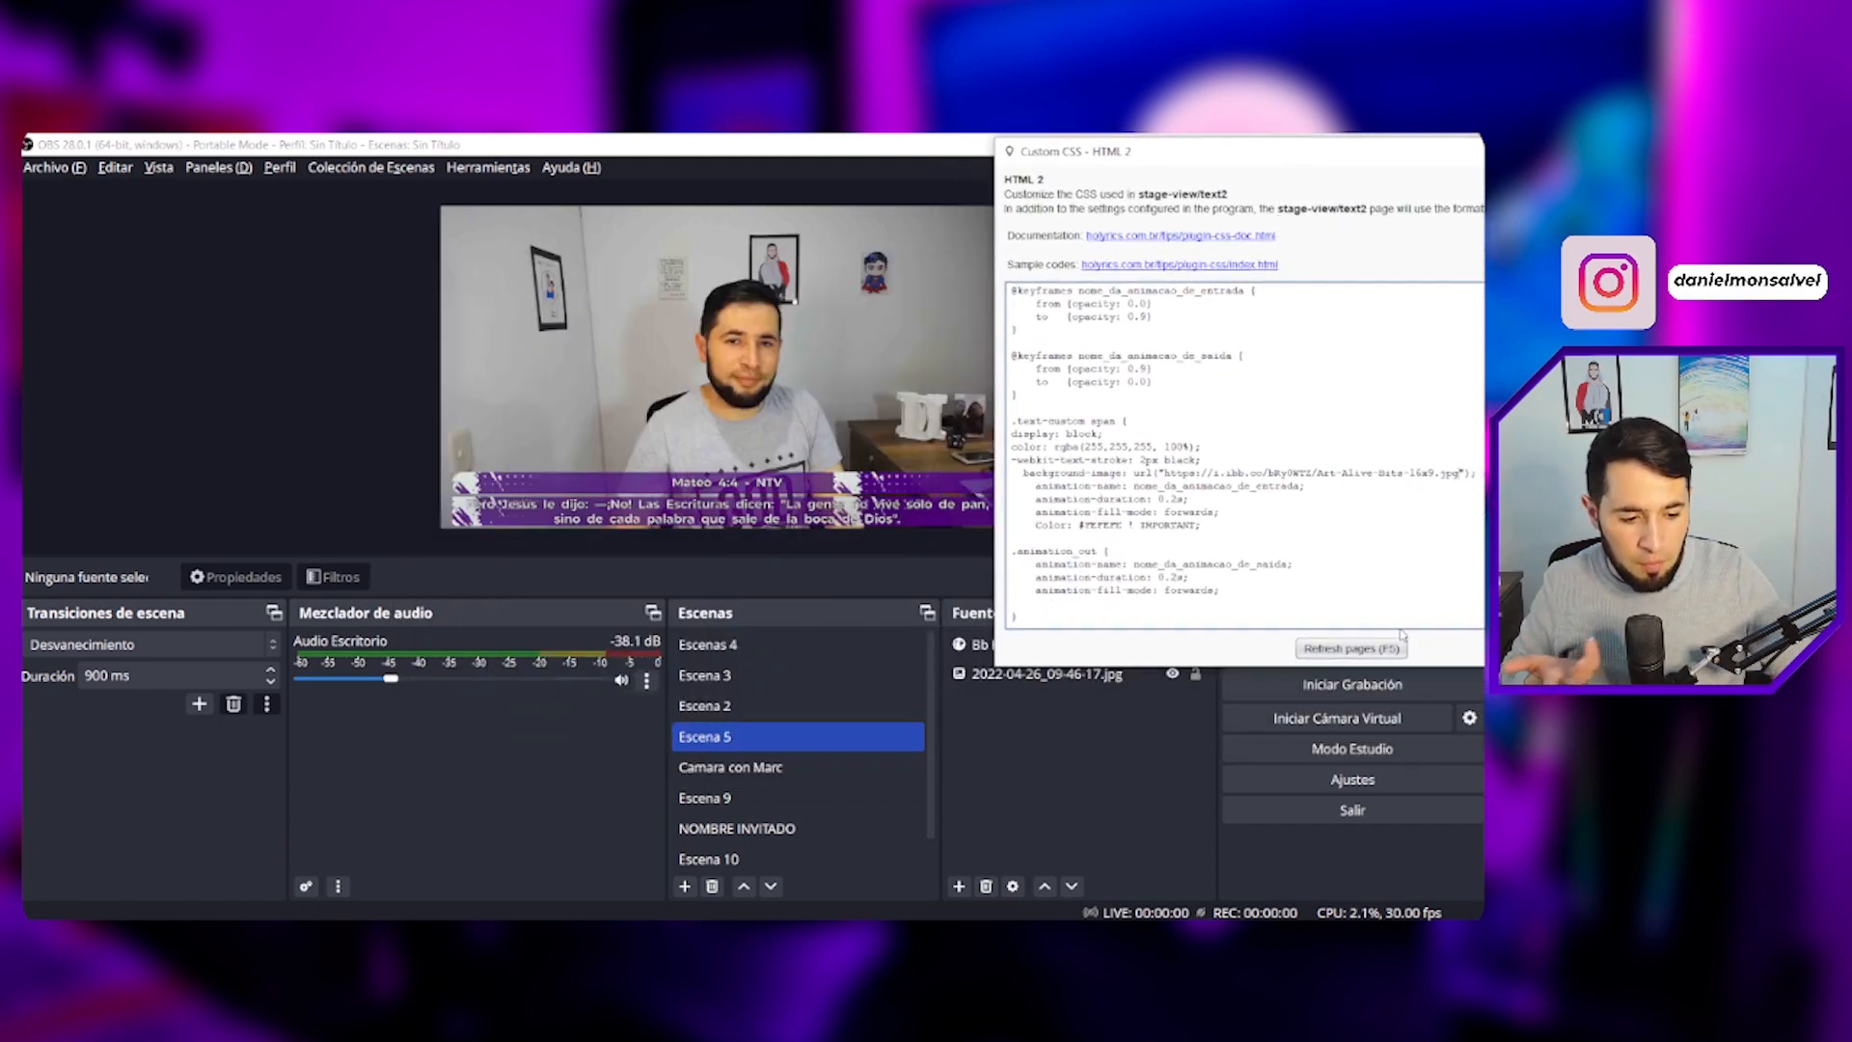
pyautogui.click(1377, 652)
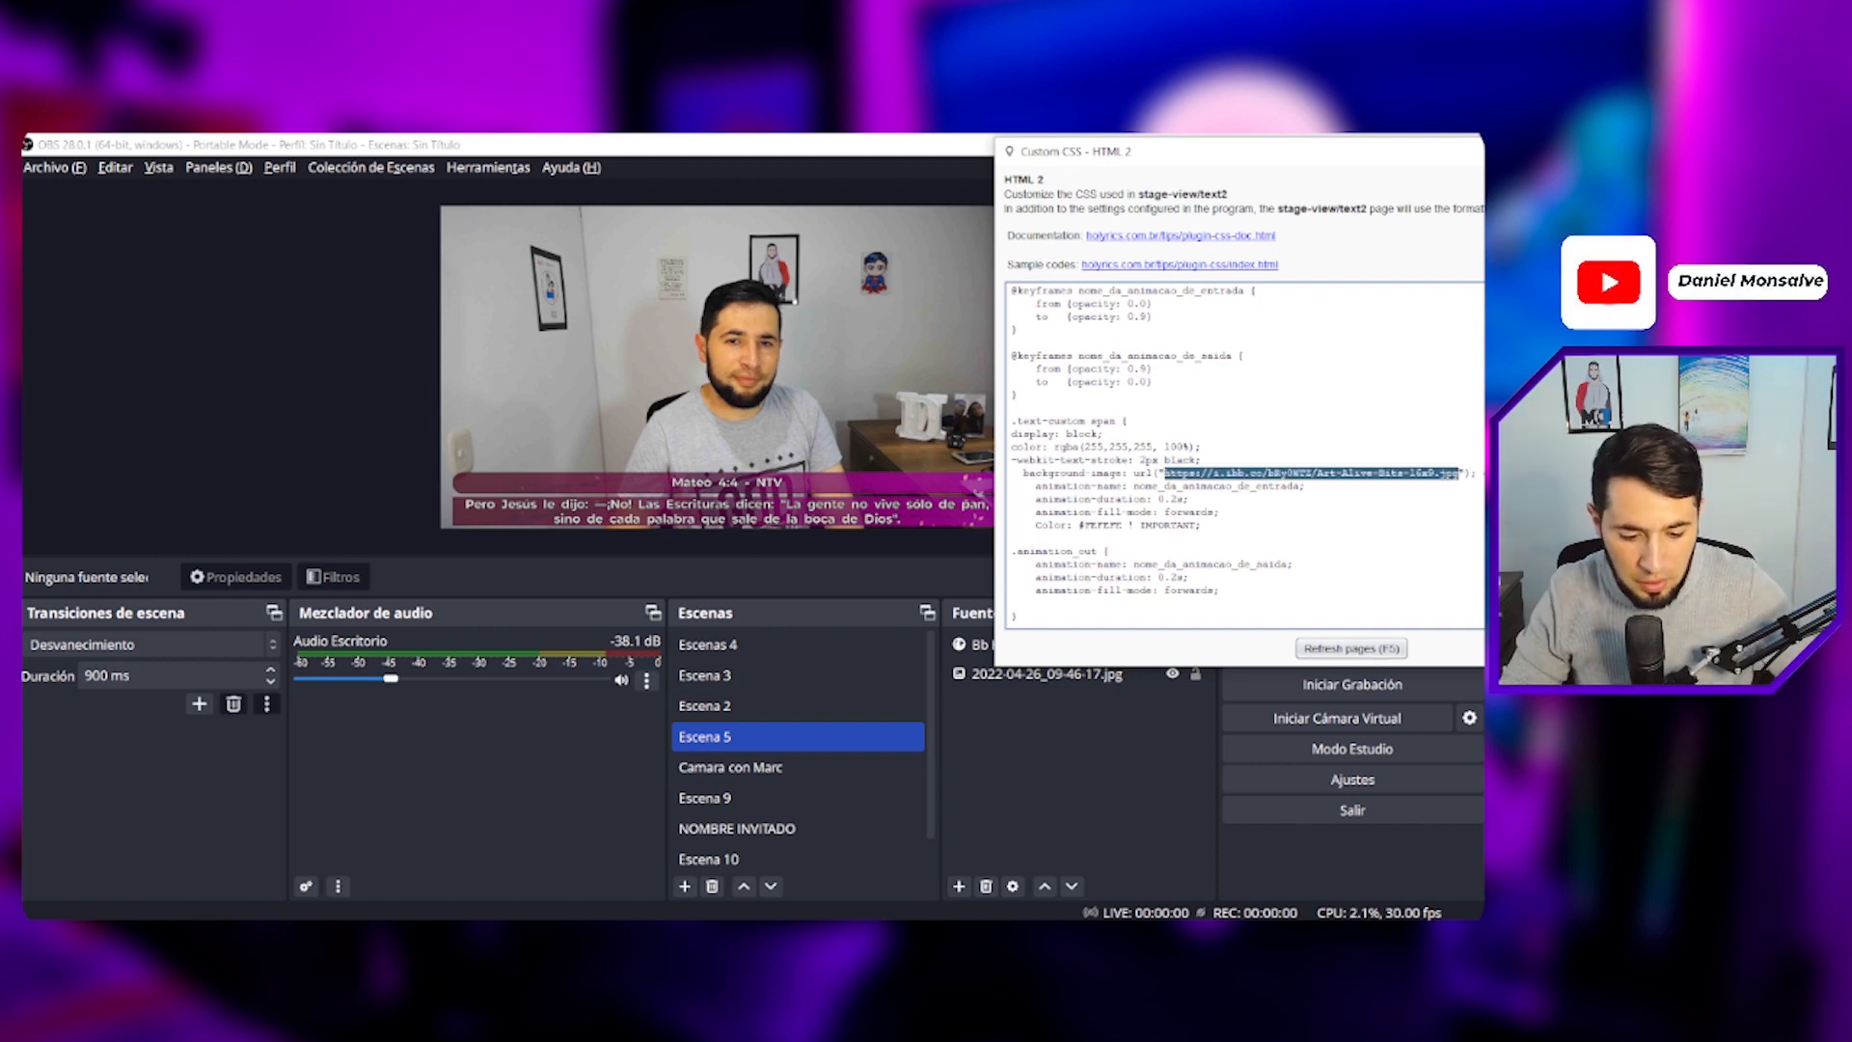
# - Restore the original Imagen-de-fondo.jpg URL in the custom CSS from Notepad and refresh the pages
pyautogui.click(873, 934)
pyautogui.moveTo(541, 250); pyautogui.dragTo(174, 255)
pyautogui.hotkey('ctrl', 'c')
pyautogui.hotkey('alt', 'Tab')
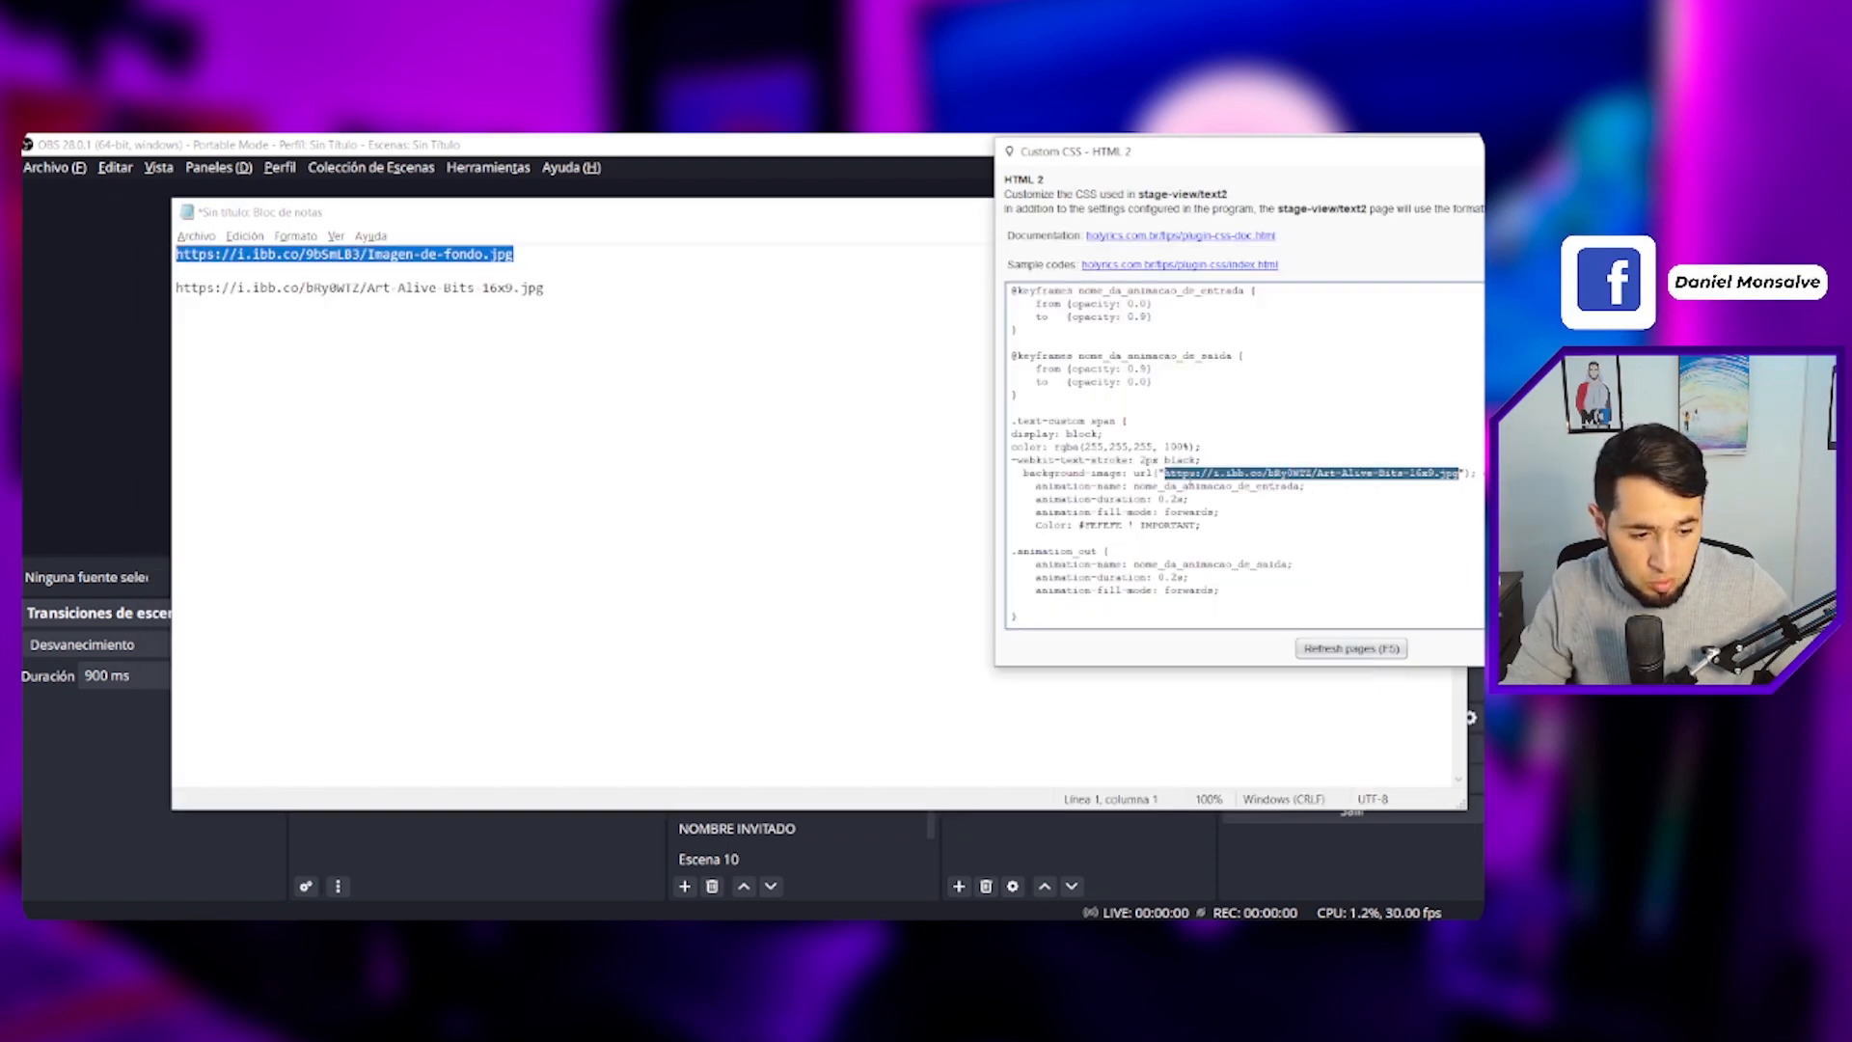
pyautogui.hotkey('ctrl', 'v')
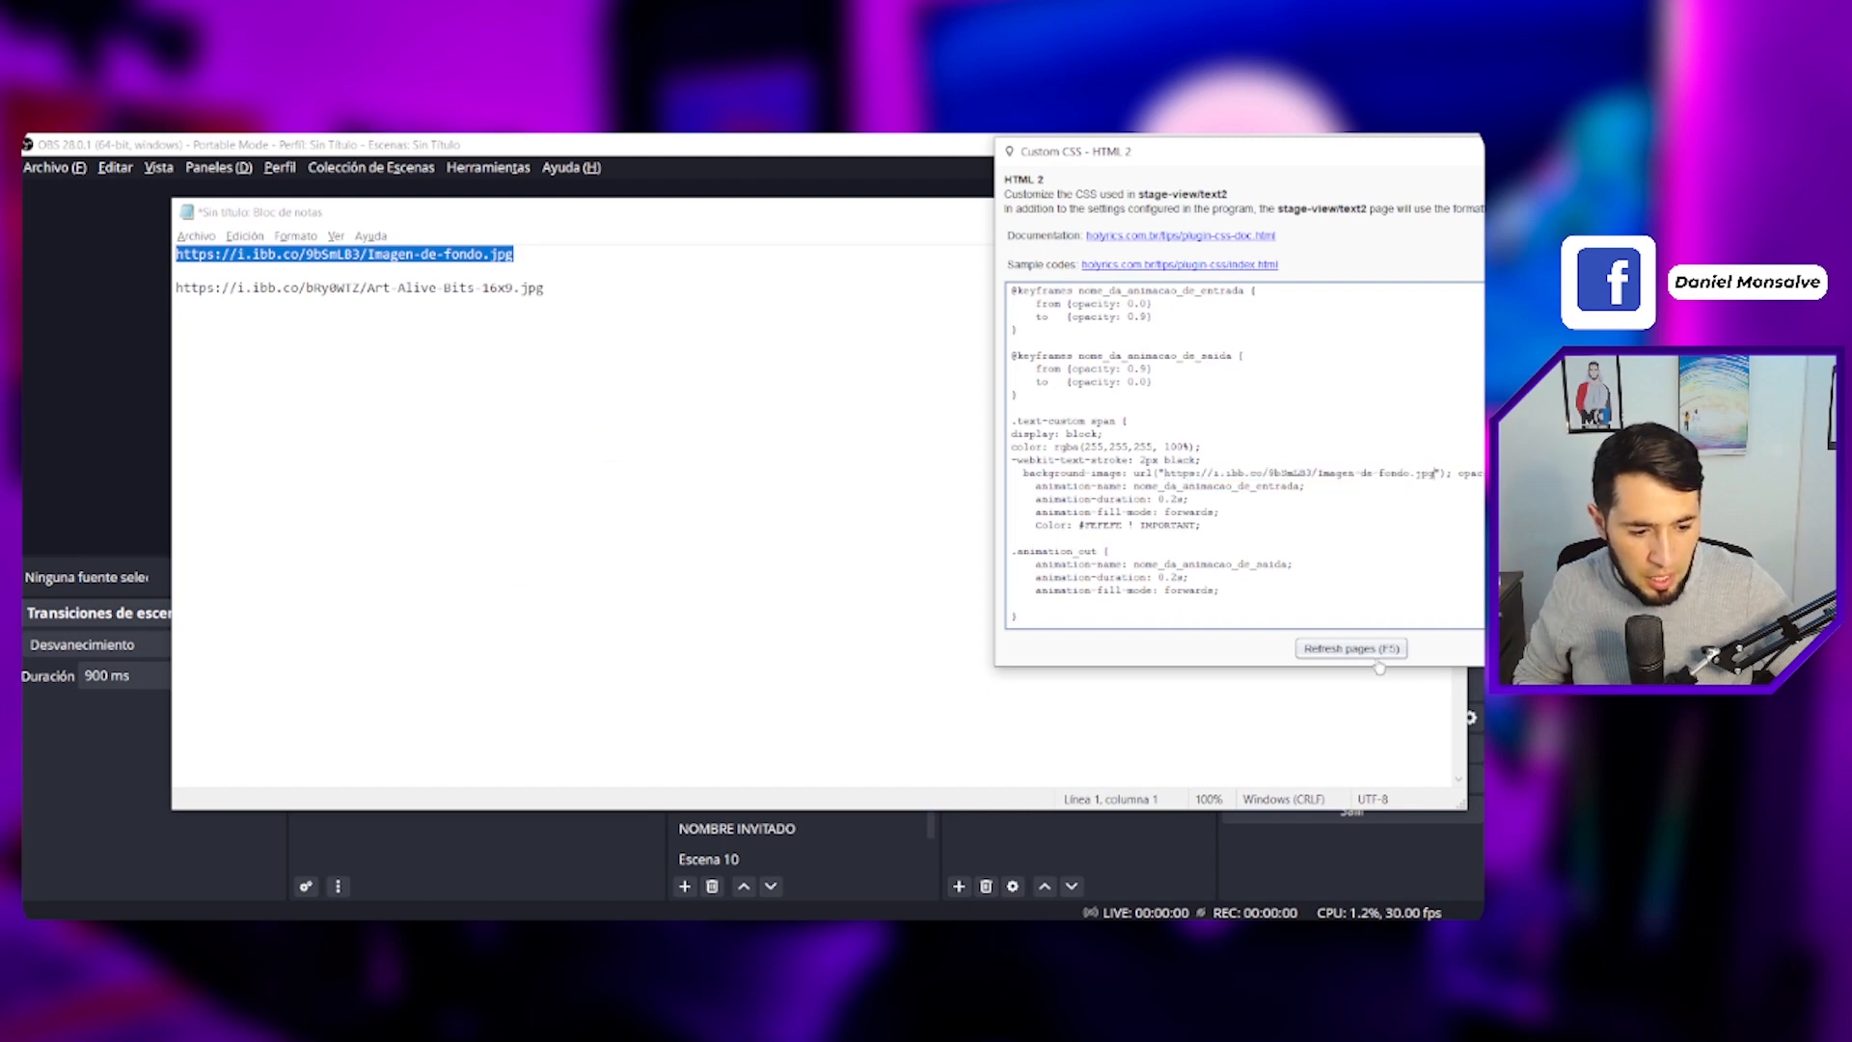
pyautogui.click(1344, 880)
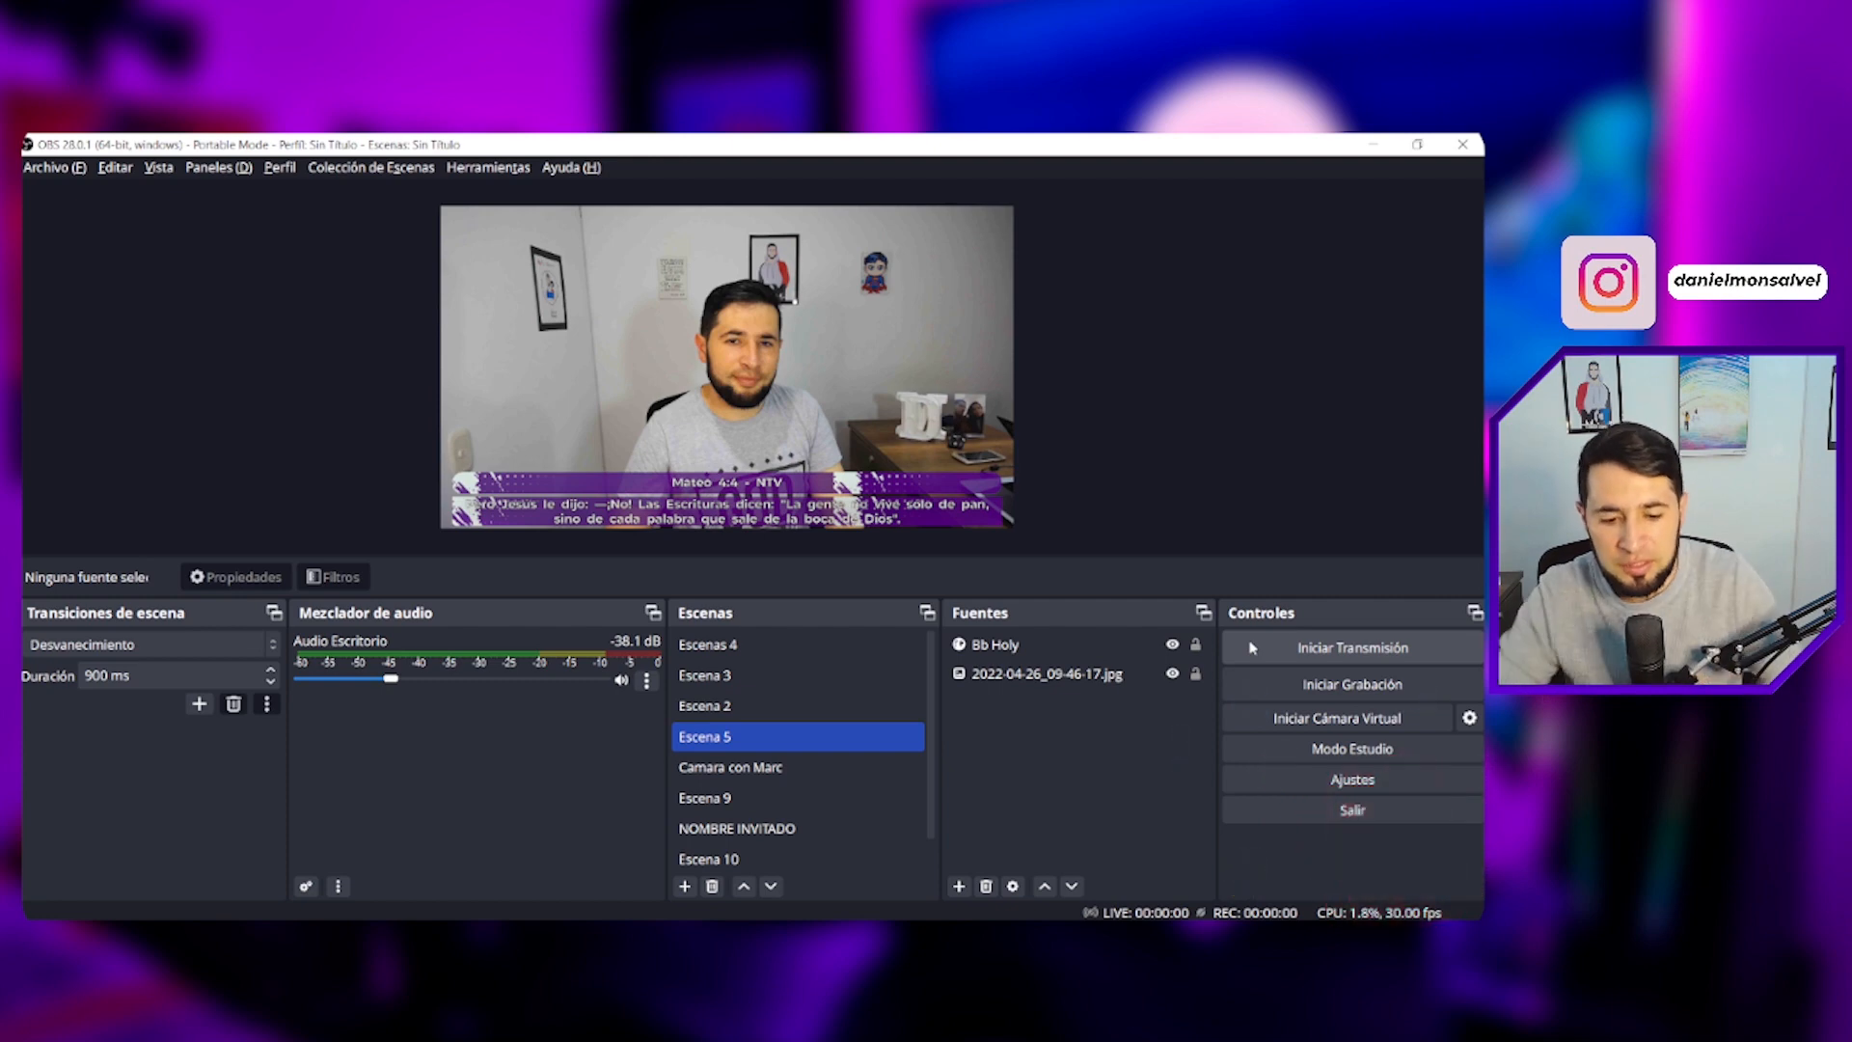
# - Enable Studio Mode in OBS
pyautogui.click(1109, 873)
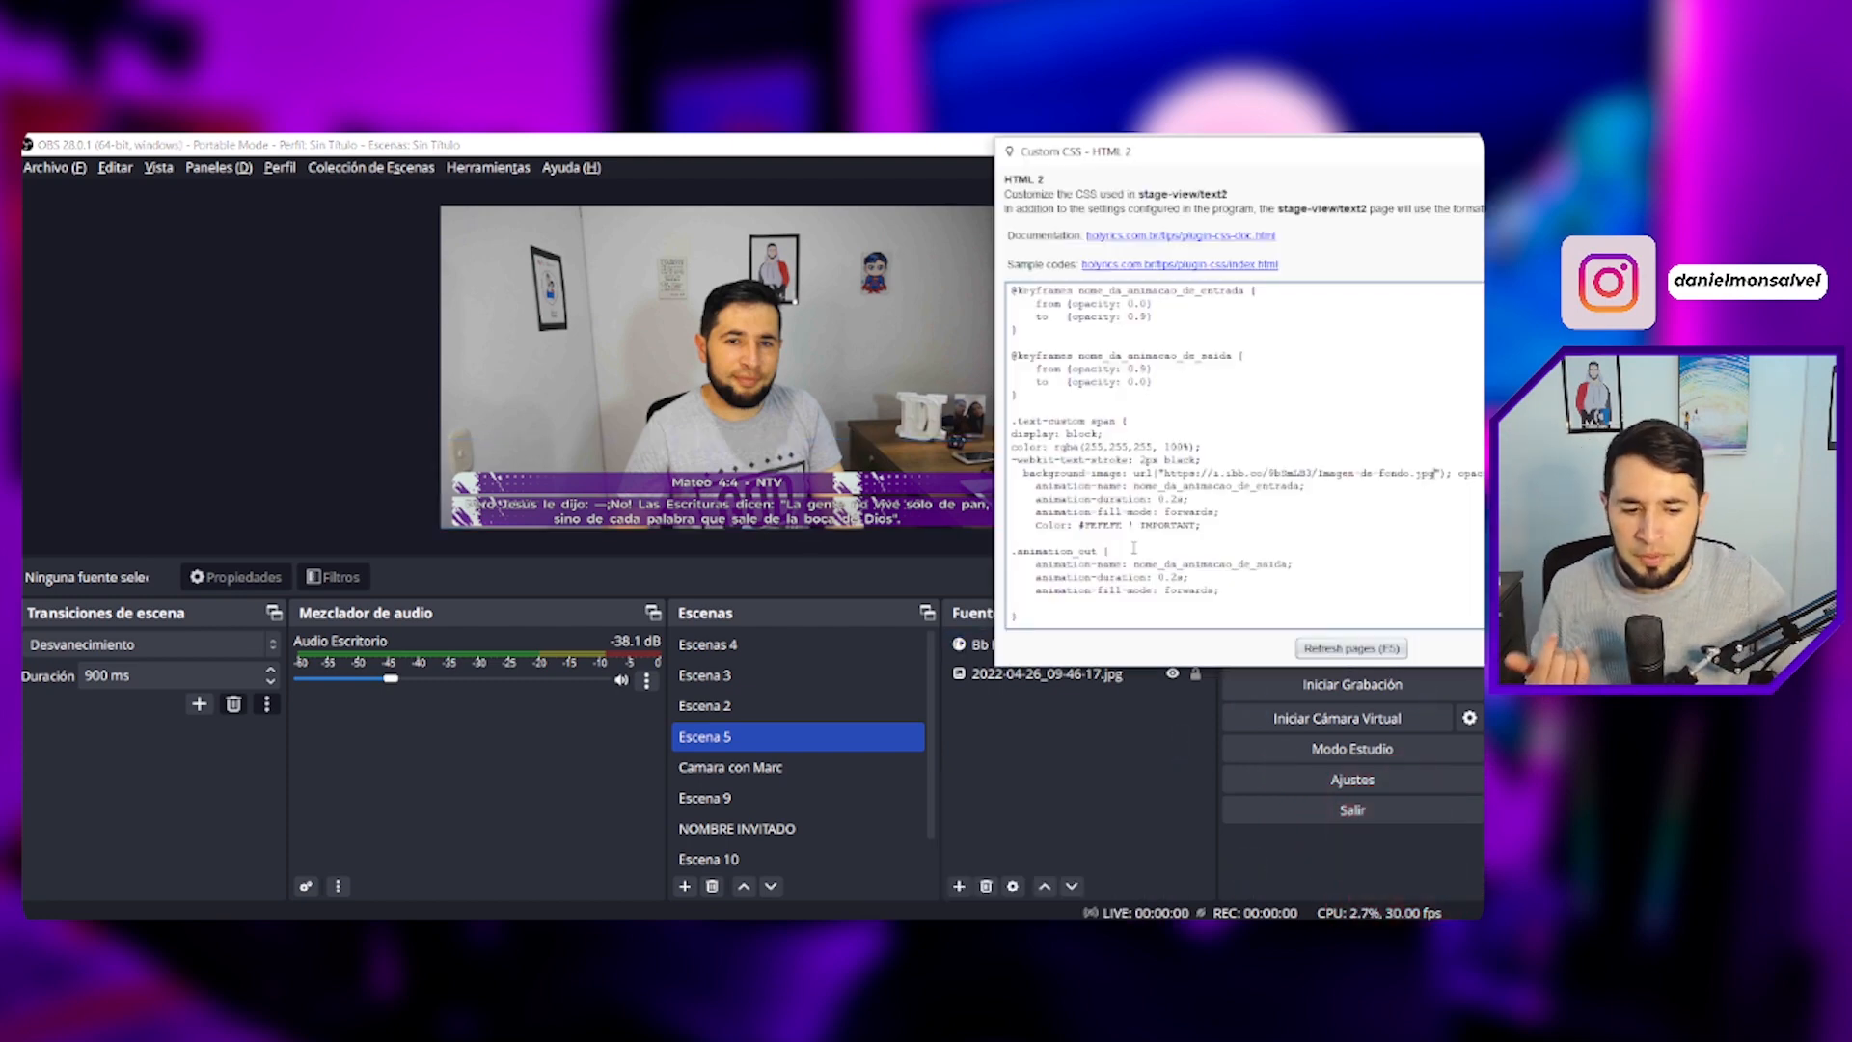
pyautogui.click(1321, 749)
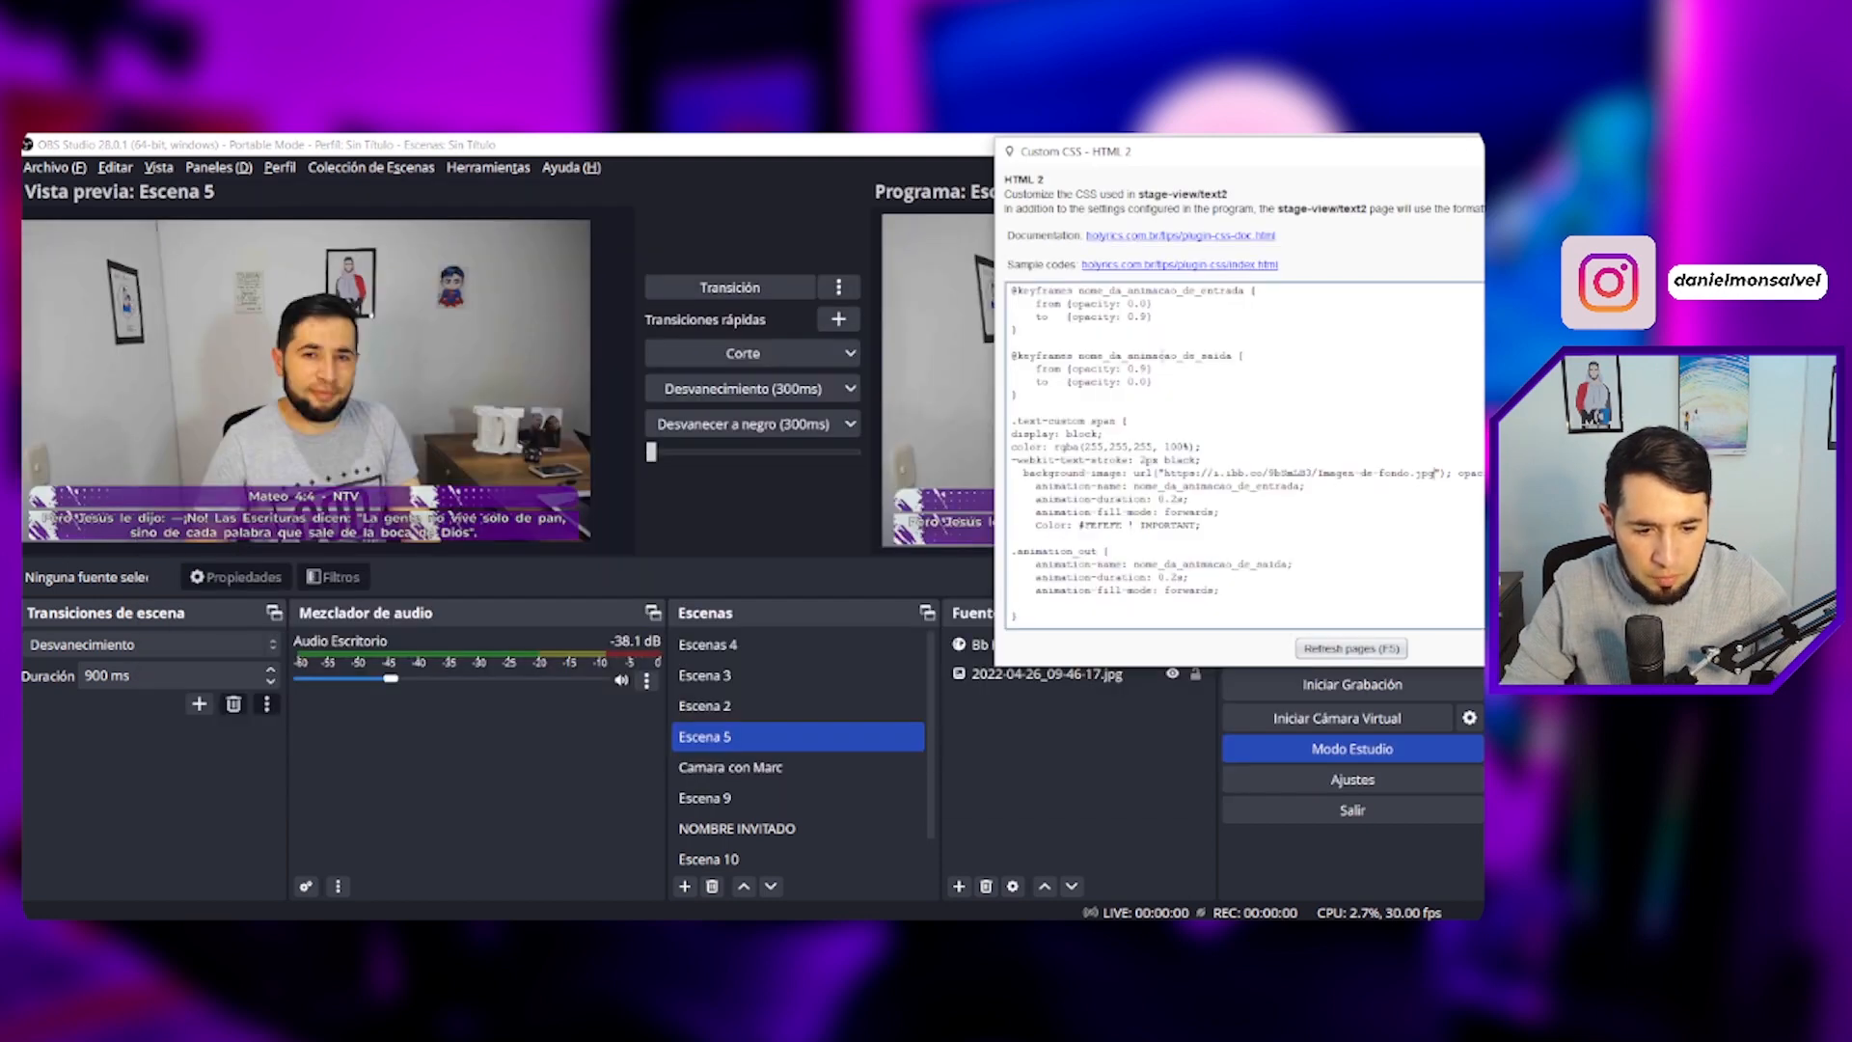
# - Copy the span's #FEFEFE colour into the HTML colour code picker and choose yellow #F9E601
pyautogui.moveTo(1163, 158); pyautogui.dragTo(998, 170)
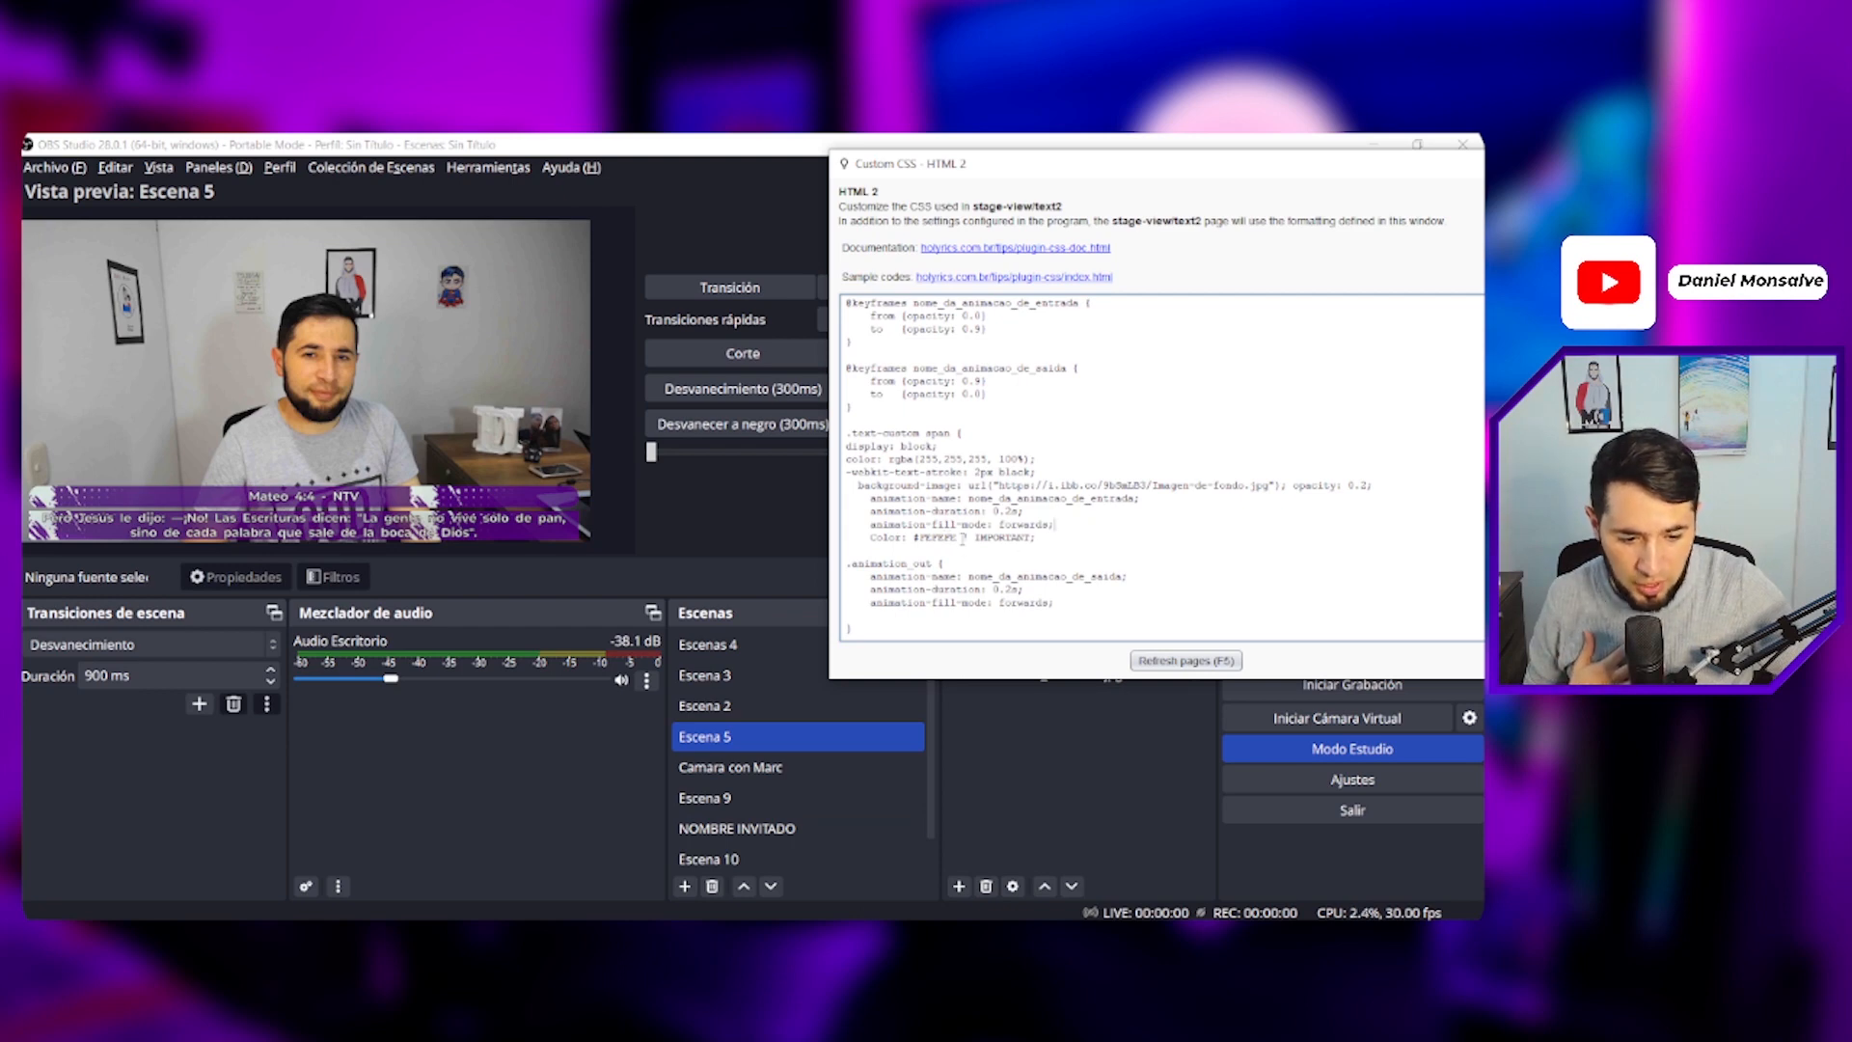
pyautogui.moveTo(913, 538); pyautogui.dragTo(964, 537)
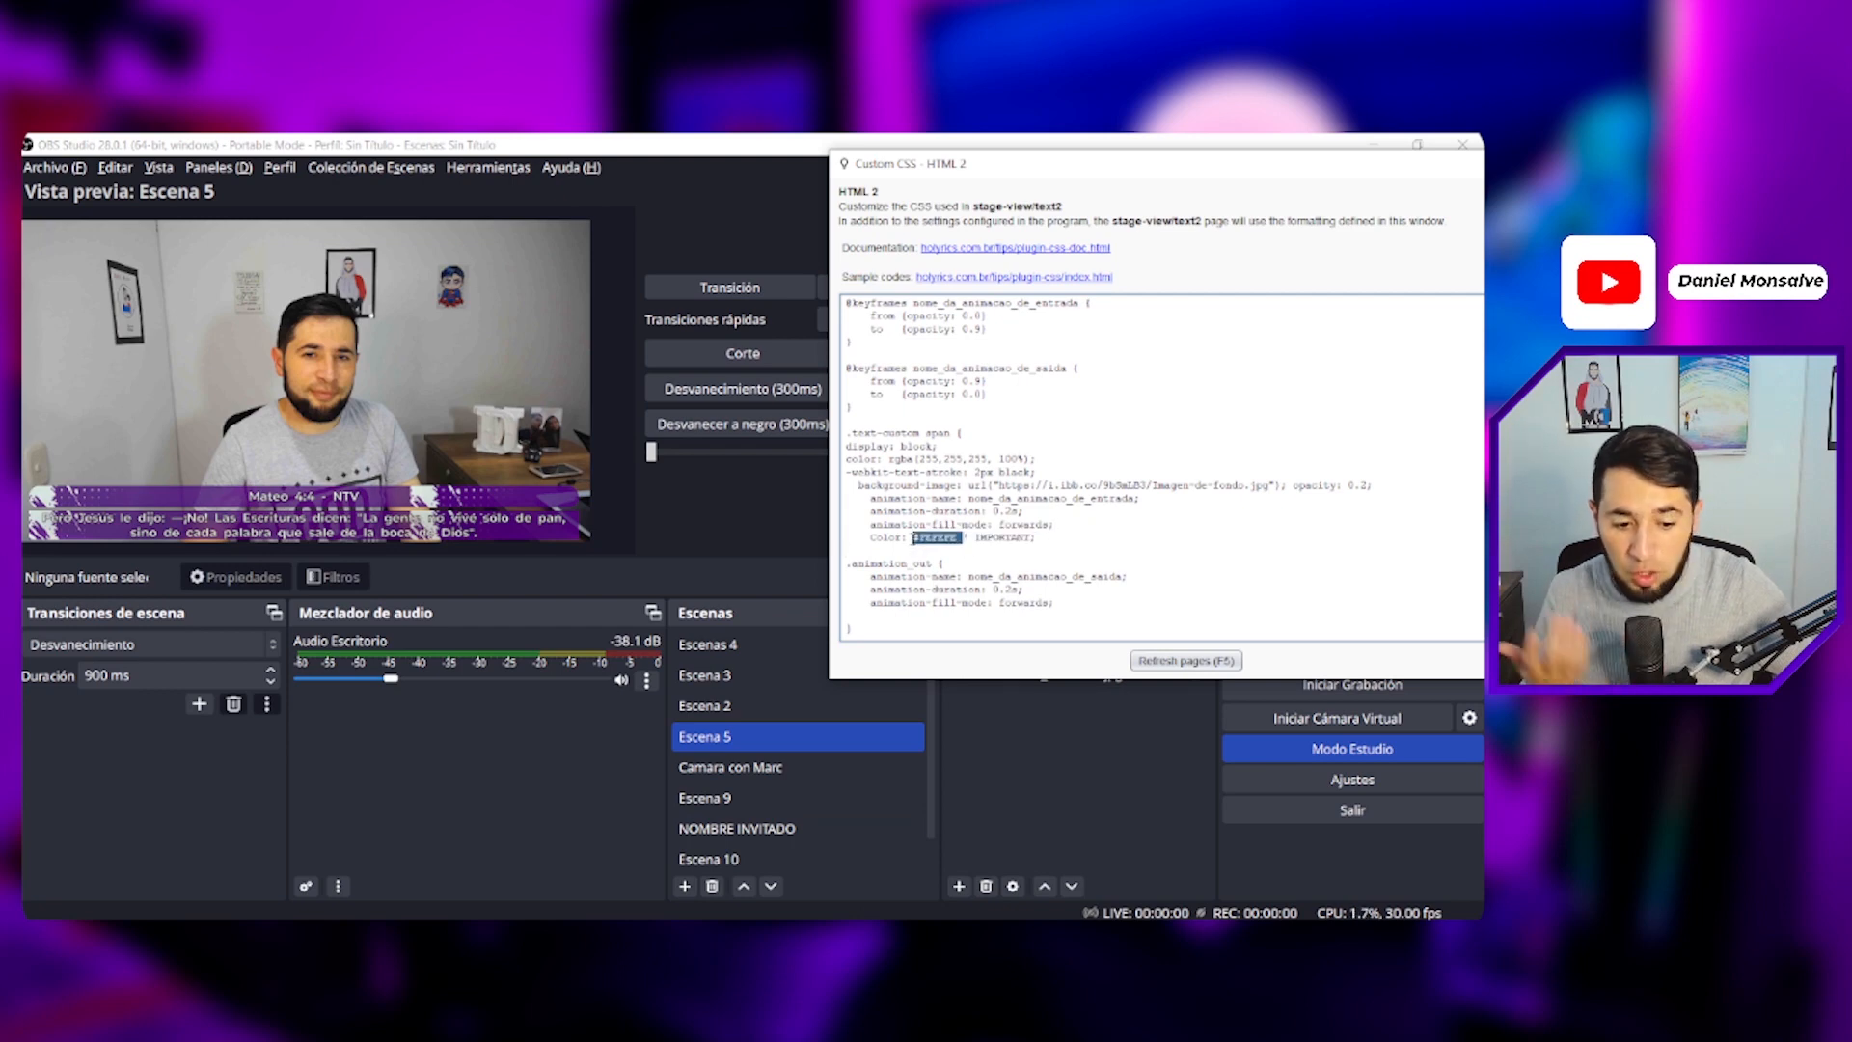
pyautogui.moveTo(848, 433); pyautogui.dragTo(964, 434)
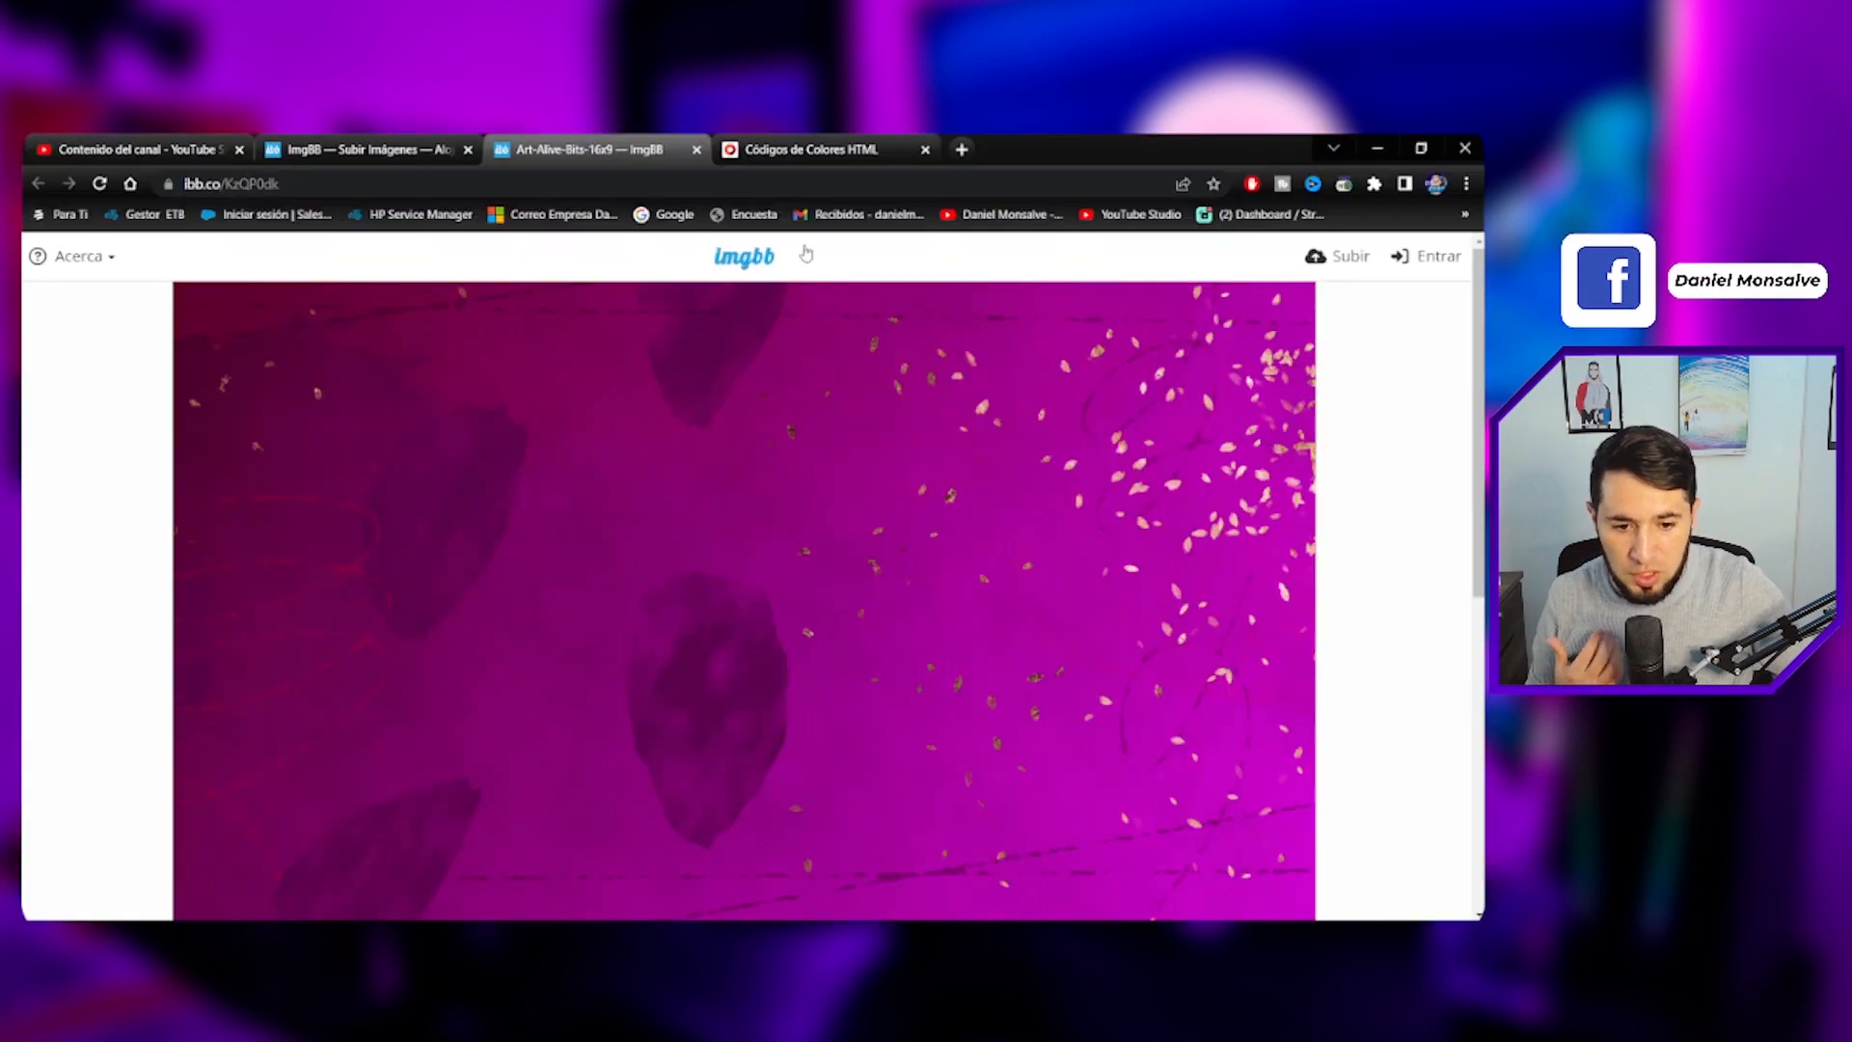
pyautogui.click(809, 149)
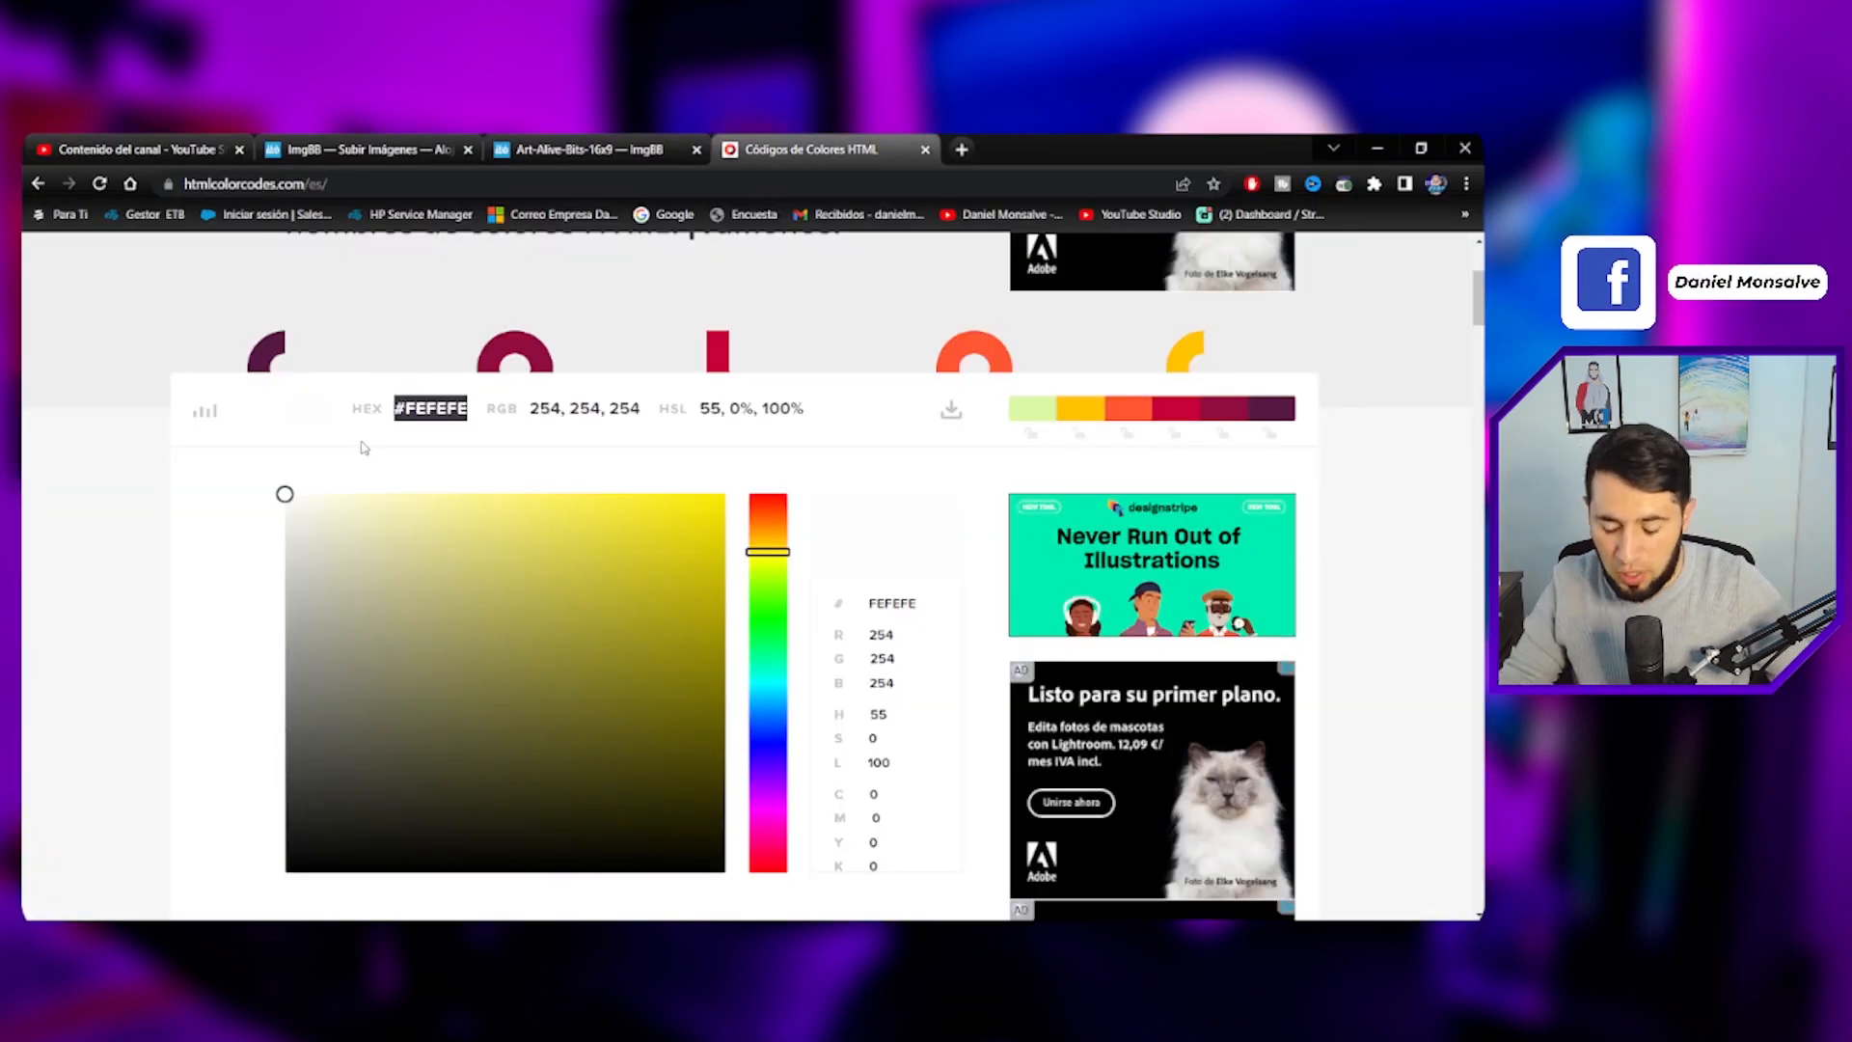
pyautogui.write('#F9E601')
pyautogui.moveTo(395, 408); pyautogui.dragTo(470, 398)
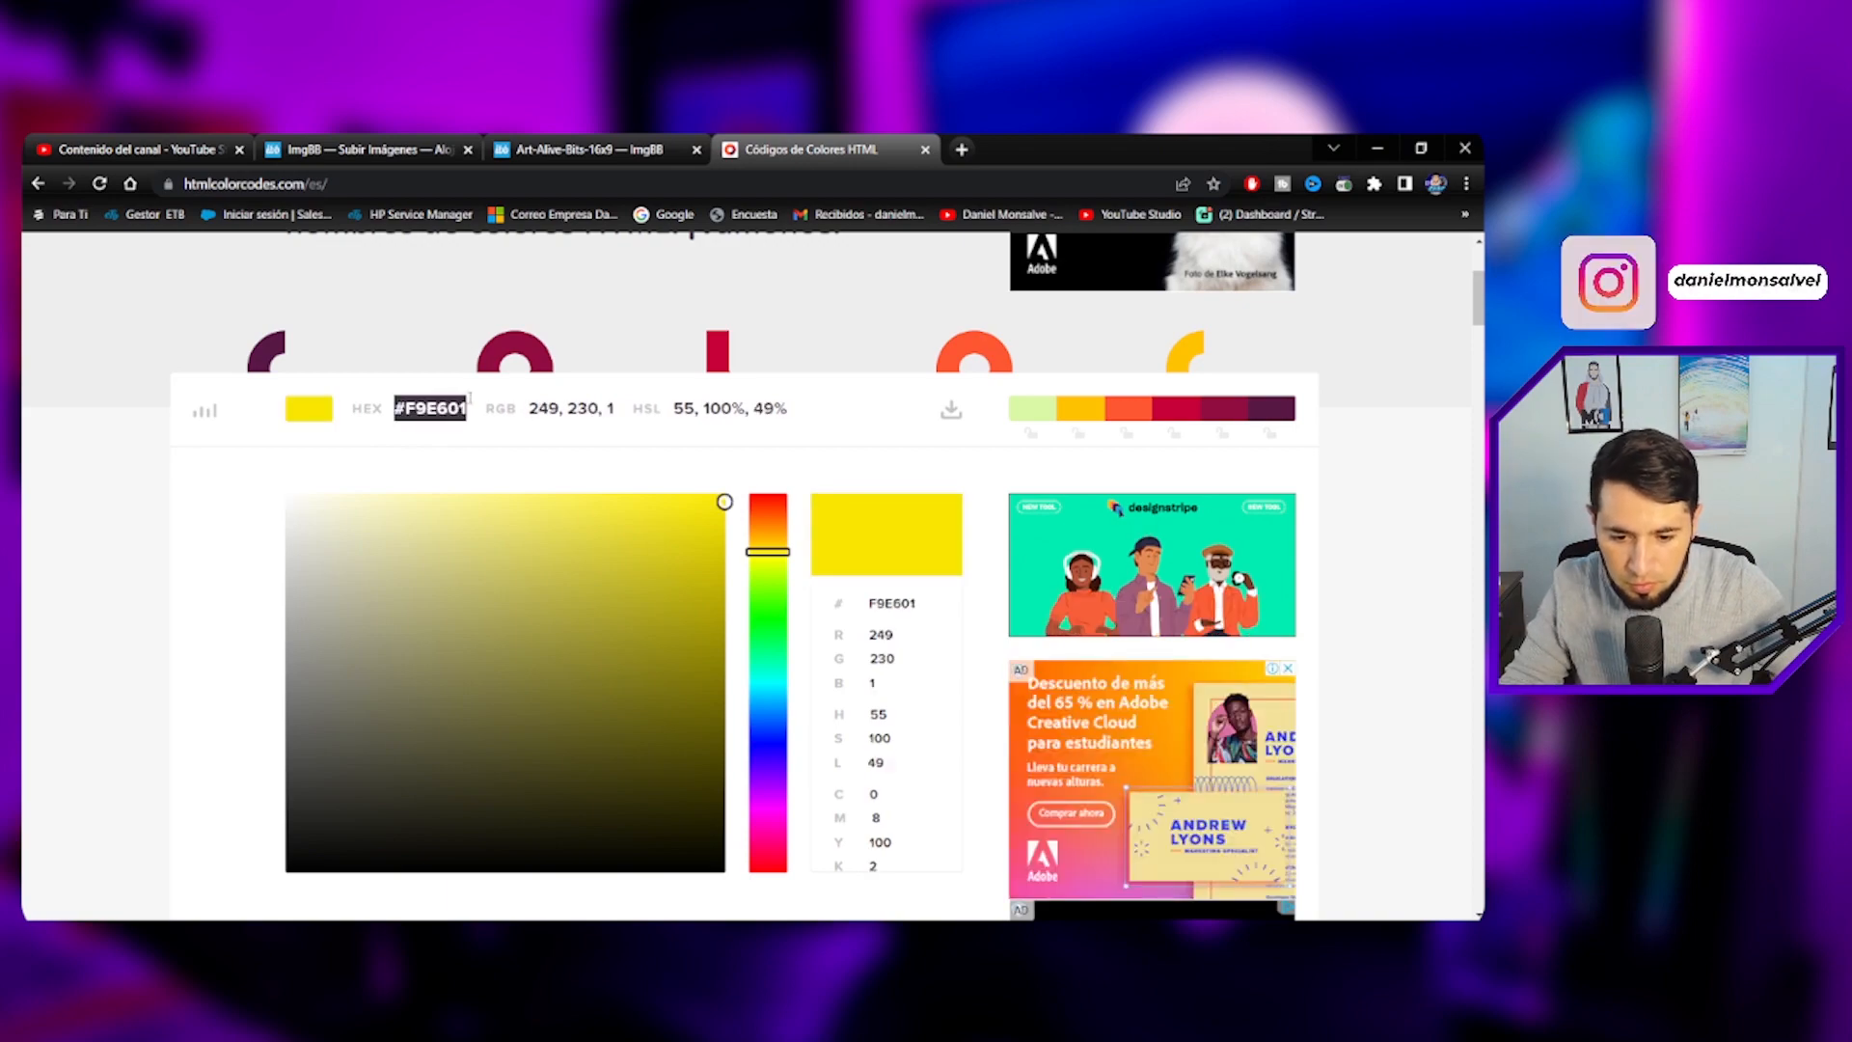
# - Replace the span's Color value in the custom CSS with #F9E601 and refresh the pages
pyautogui.hotkey('alt', 'Tab')
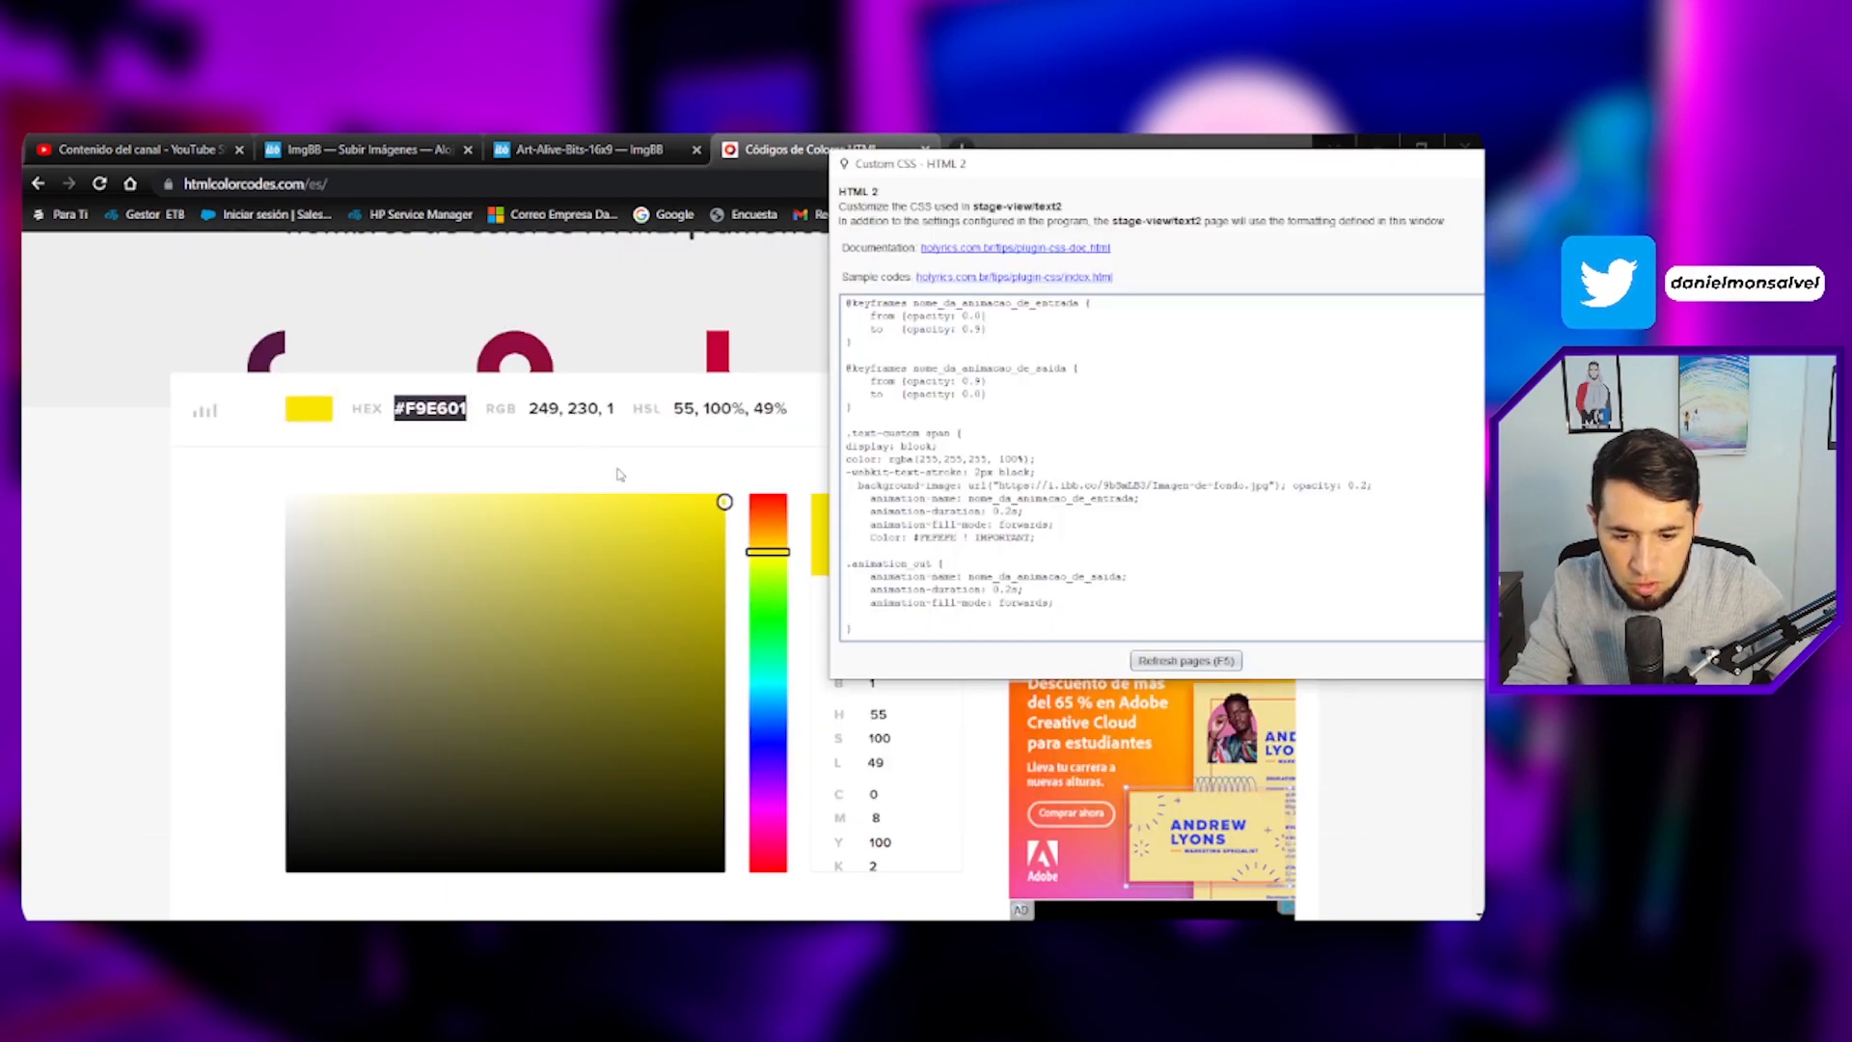
pyautogui.hotkey('alt', 'Tab')
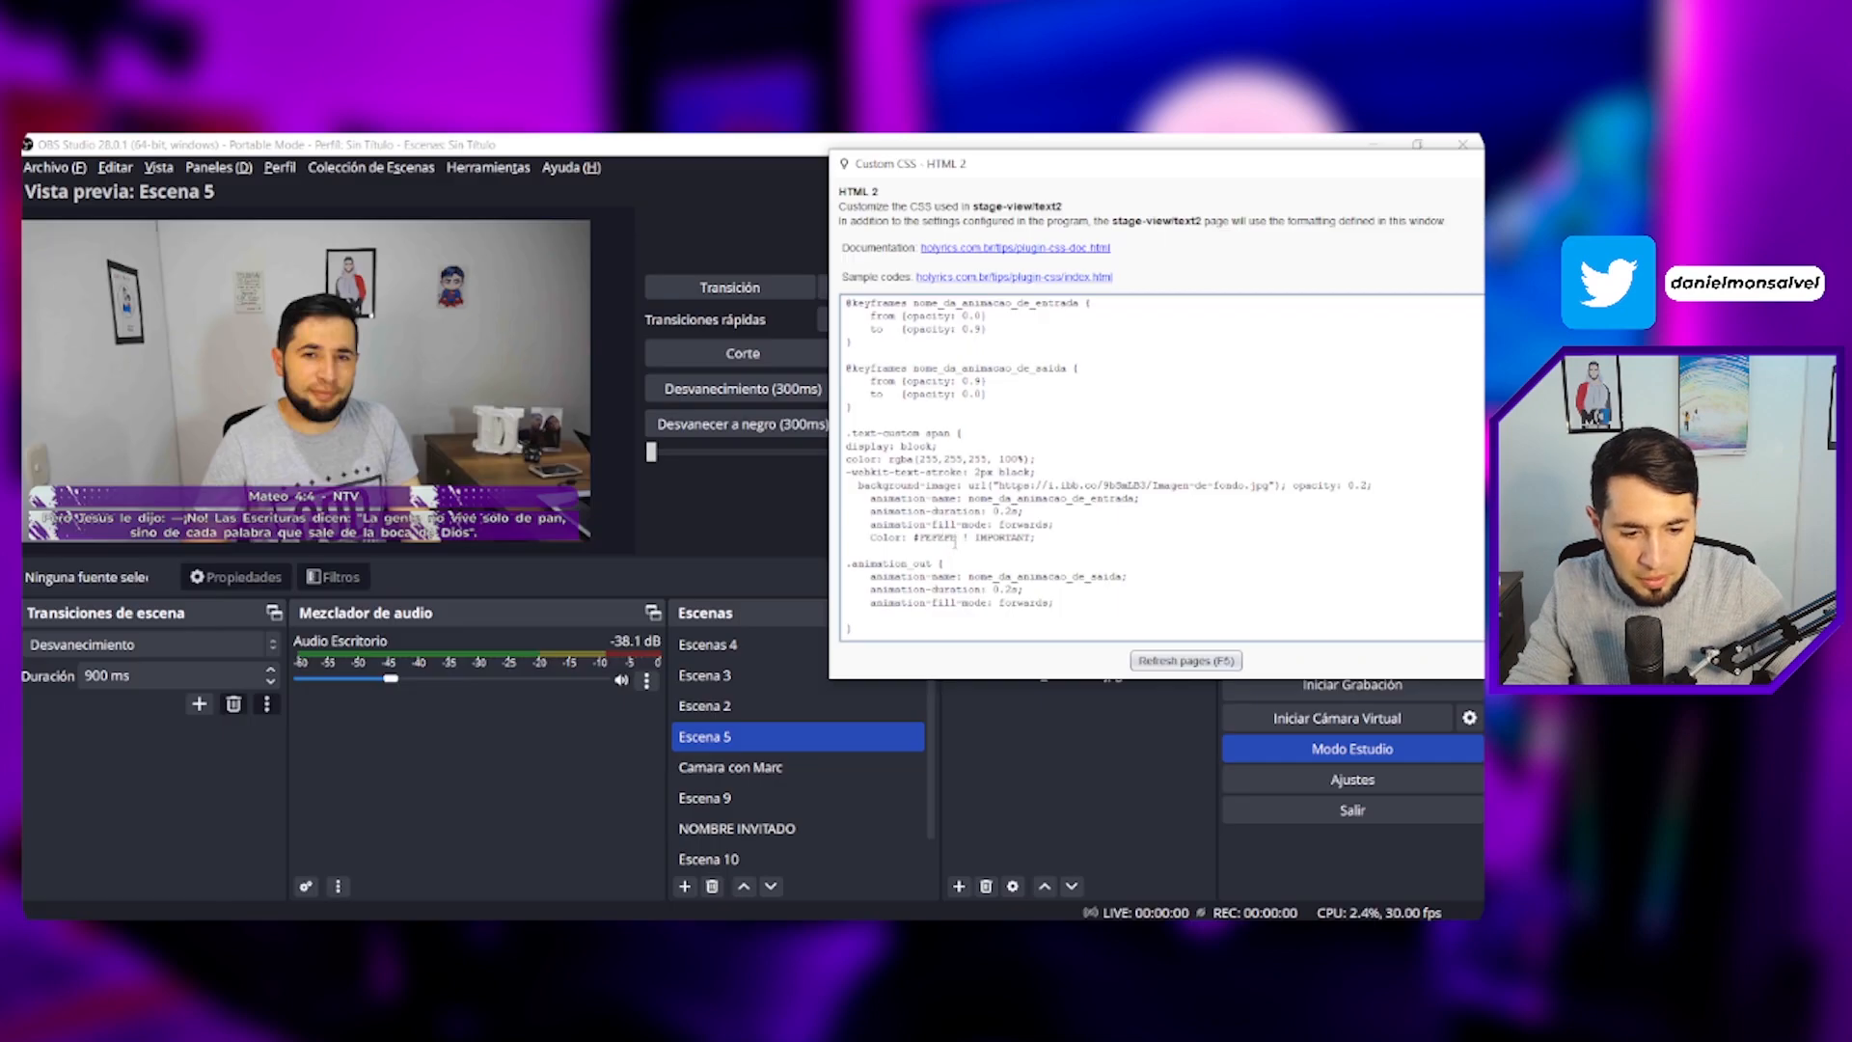
pyautogui.moveTo(956, 538); pyautogui.dragTo(912, 537)
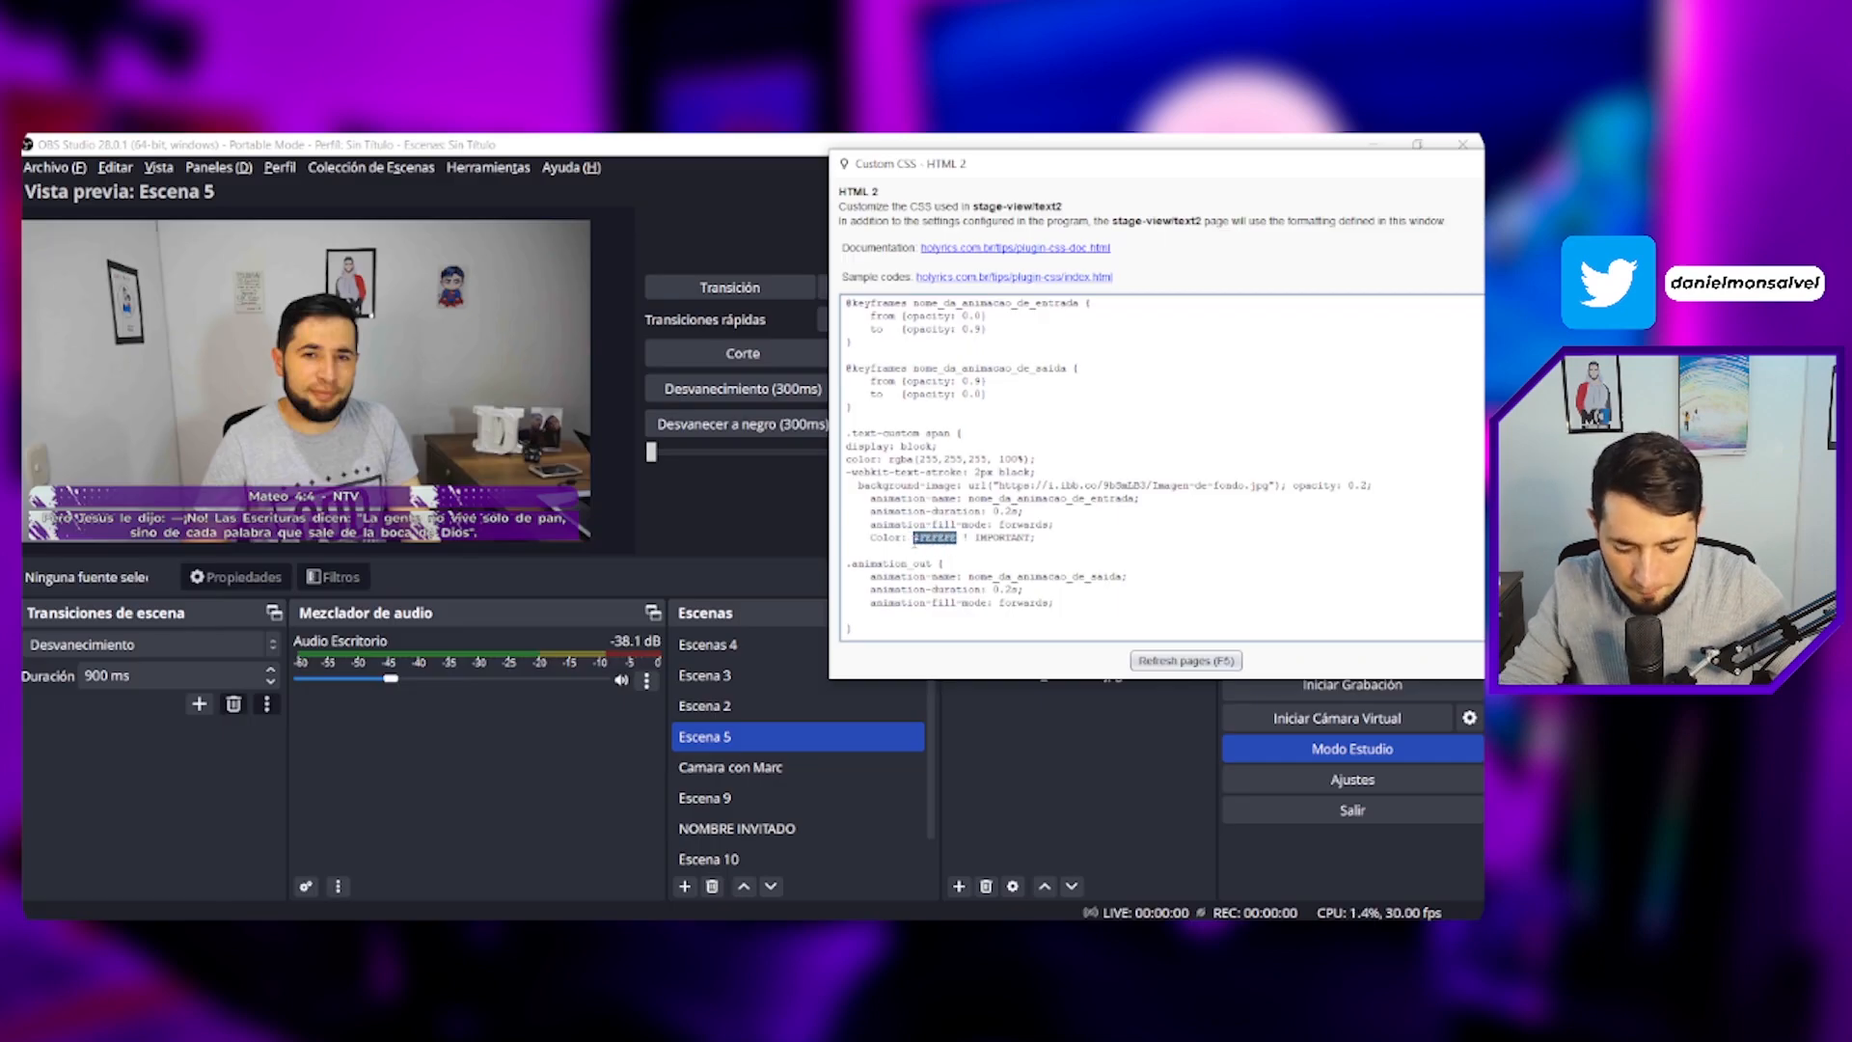
pyautogui.write('#F9E601')
pyautogui.click(1163, 663)
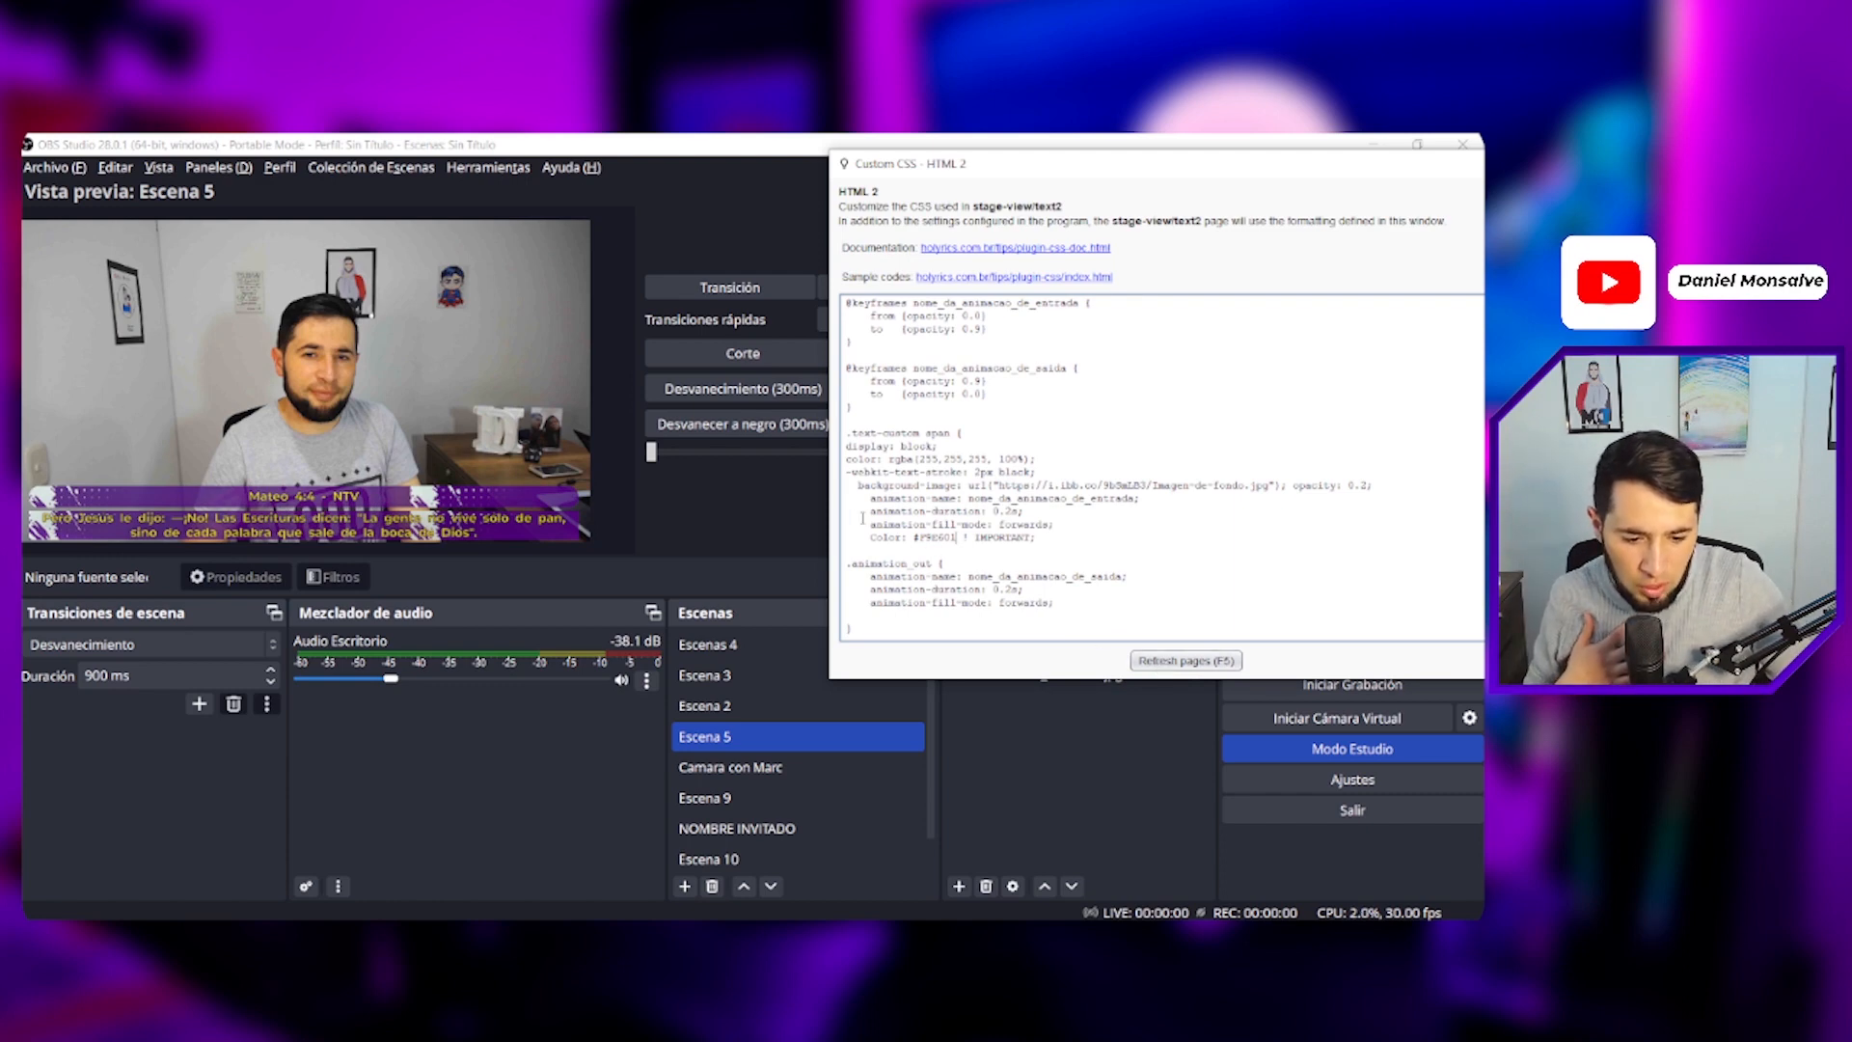
# - Change the bible header font-size to 3em and refresh the pages
pyautogui.moveTo(870, 511)
pyautogui.mouseDown()
pyautogui.moveTo(1003, 513)
pyautogui.moveTo(876, 512)
pyautogui.mouseUp()
pyautogui.click(1020, 513)
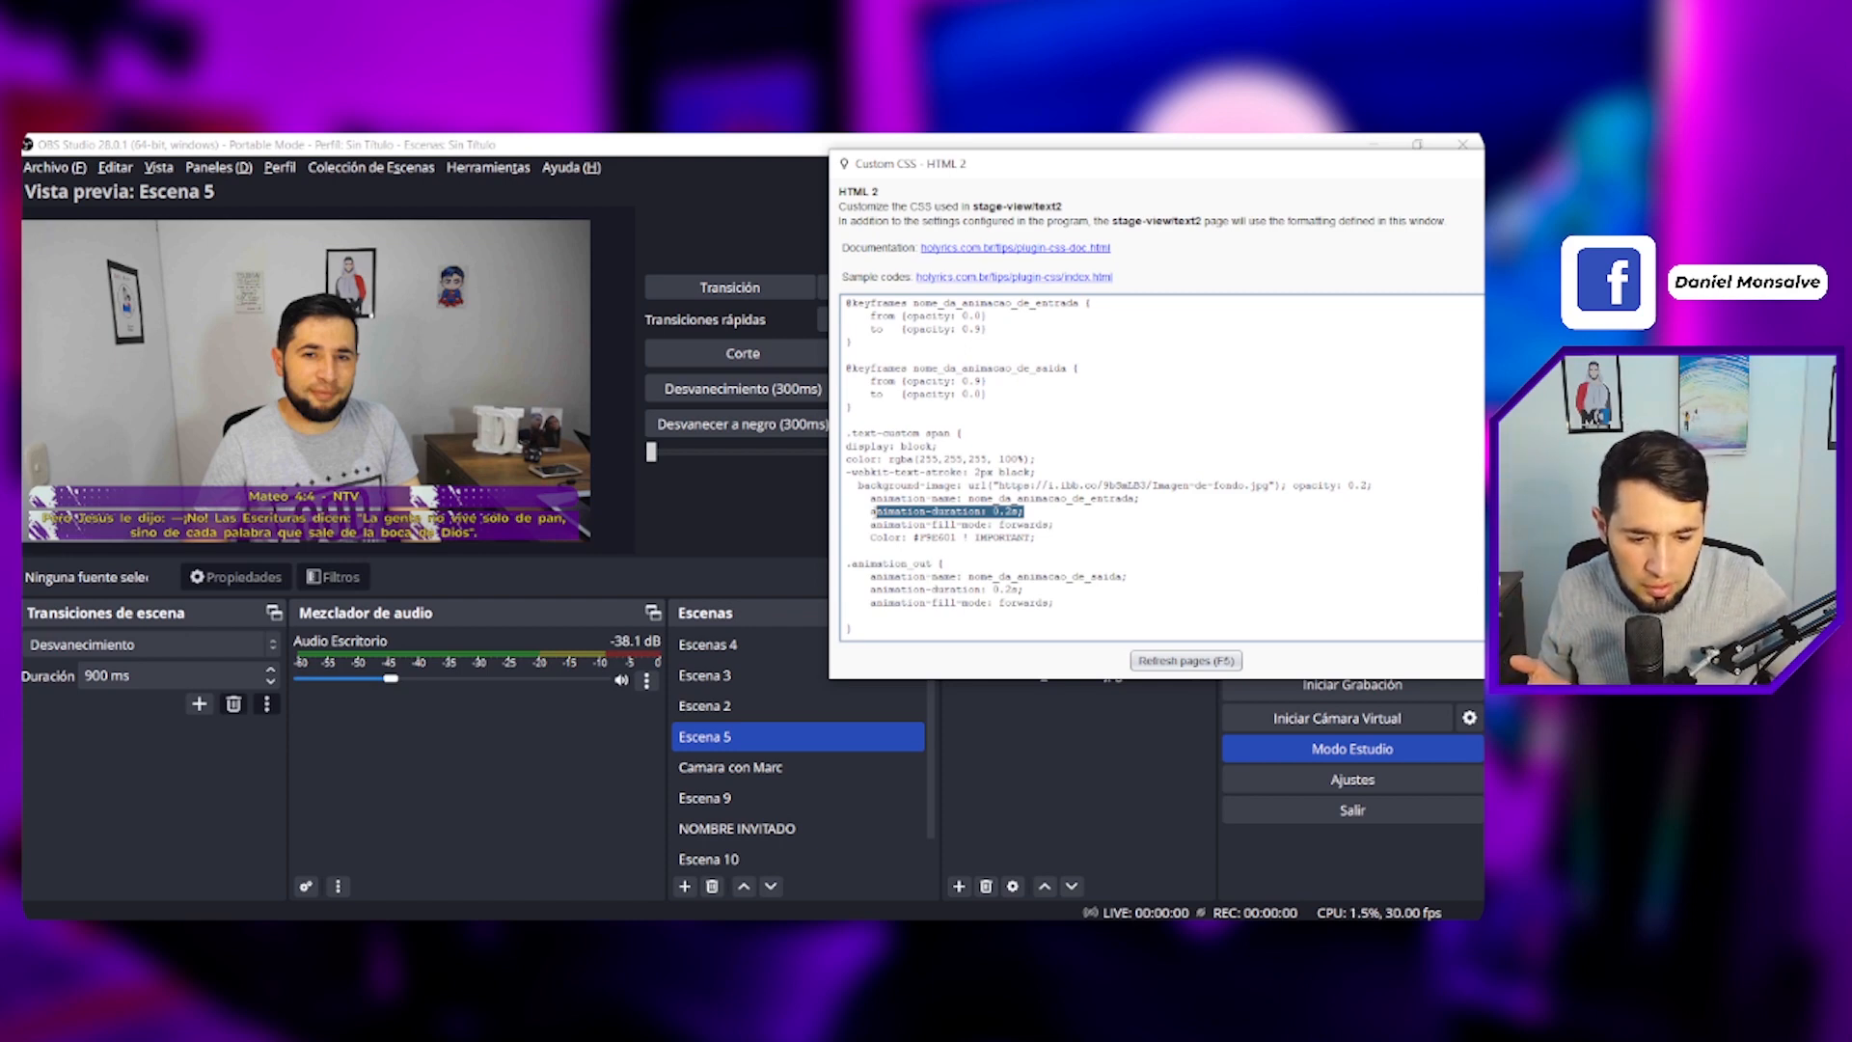
pyautogui.scroll(5, 876, 506)
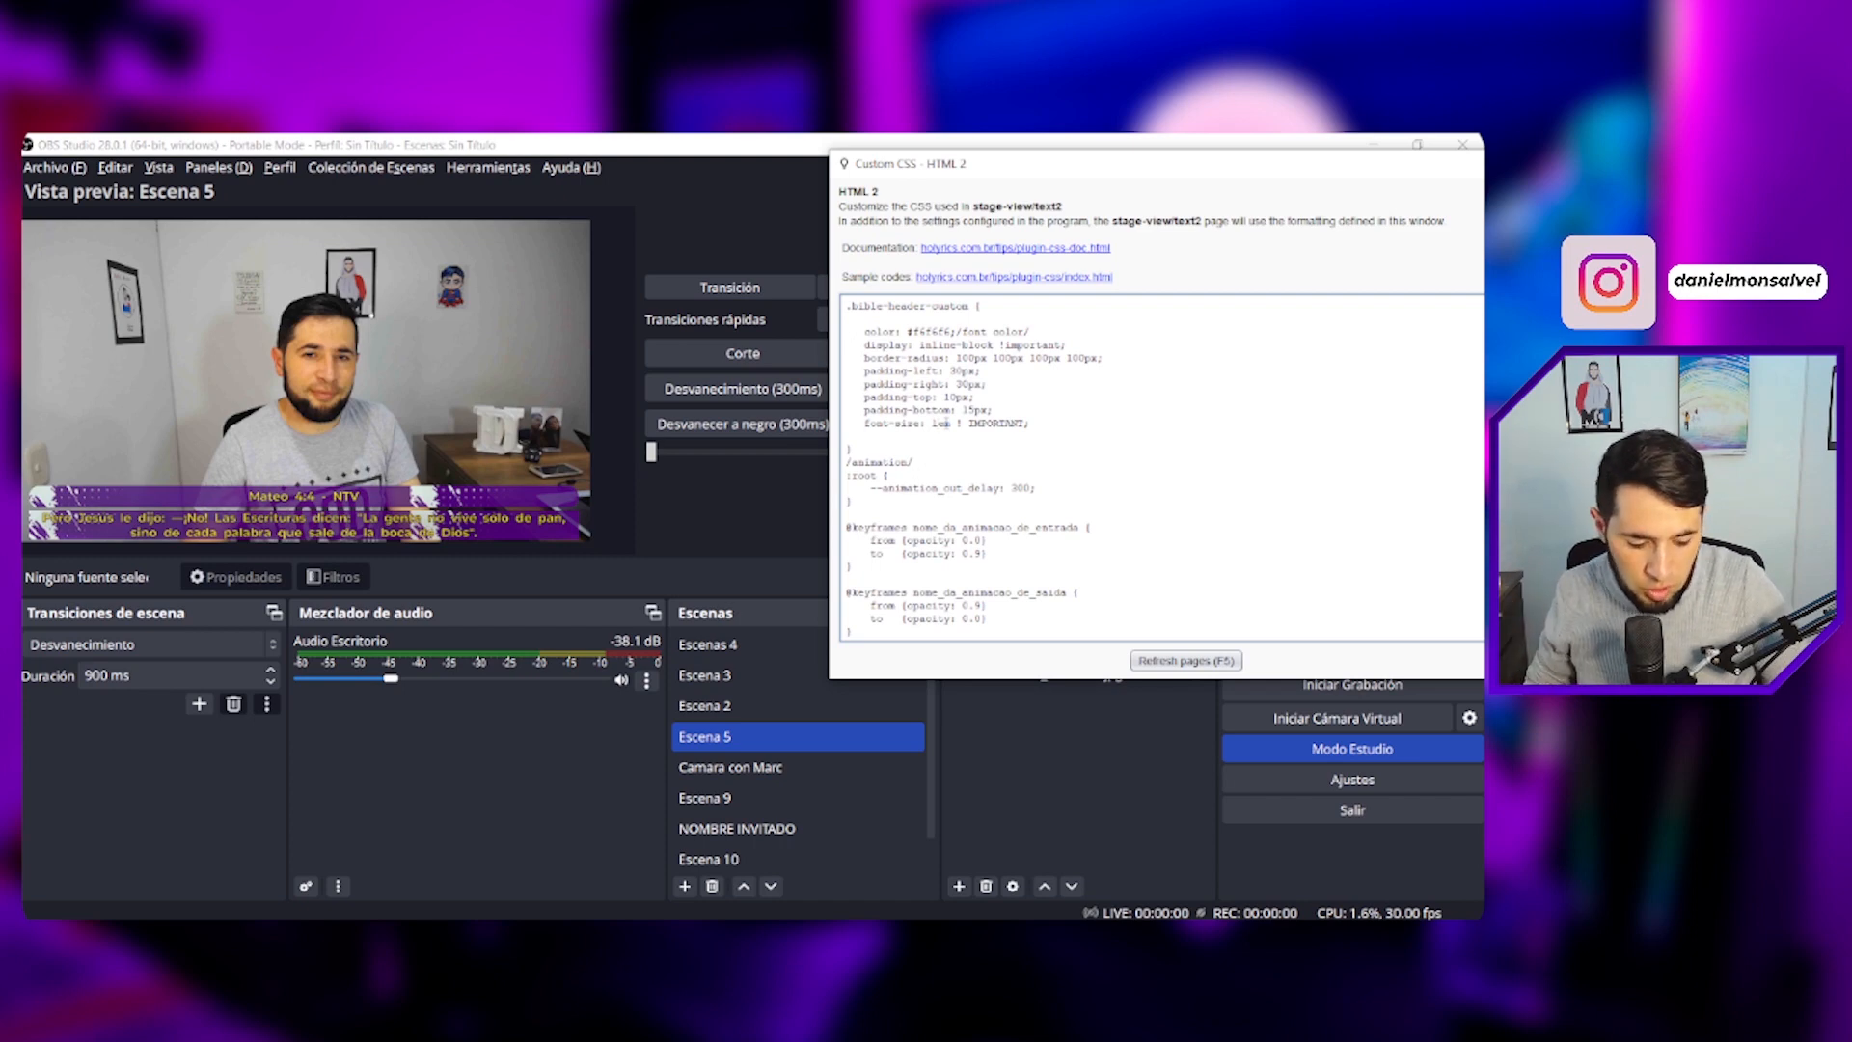
pyautogui.press('BackSpace')
pyautogui.write('3')
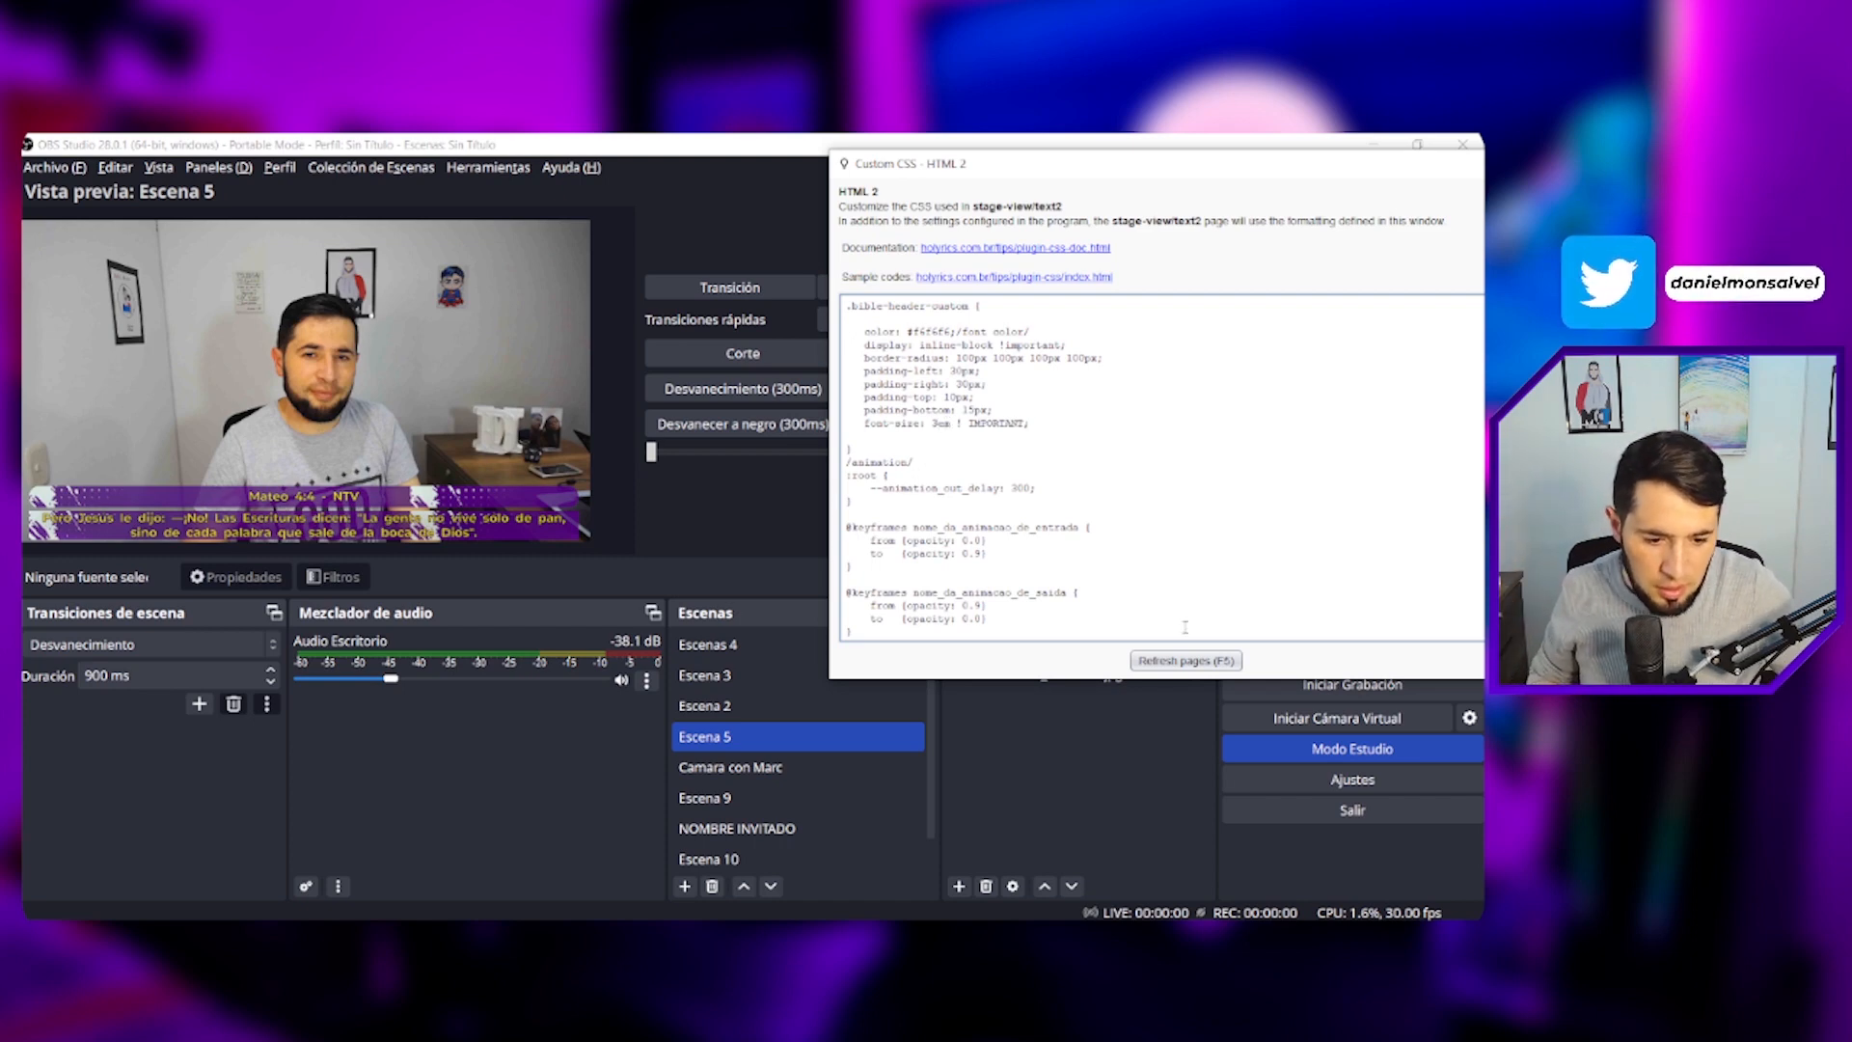
pyautogui.click(1186, 661)
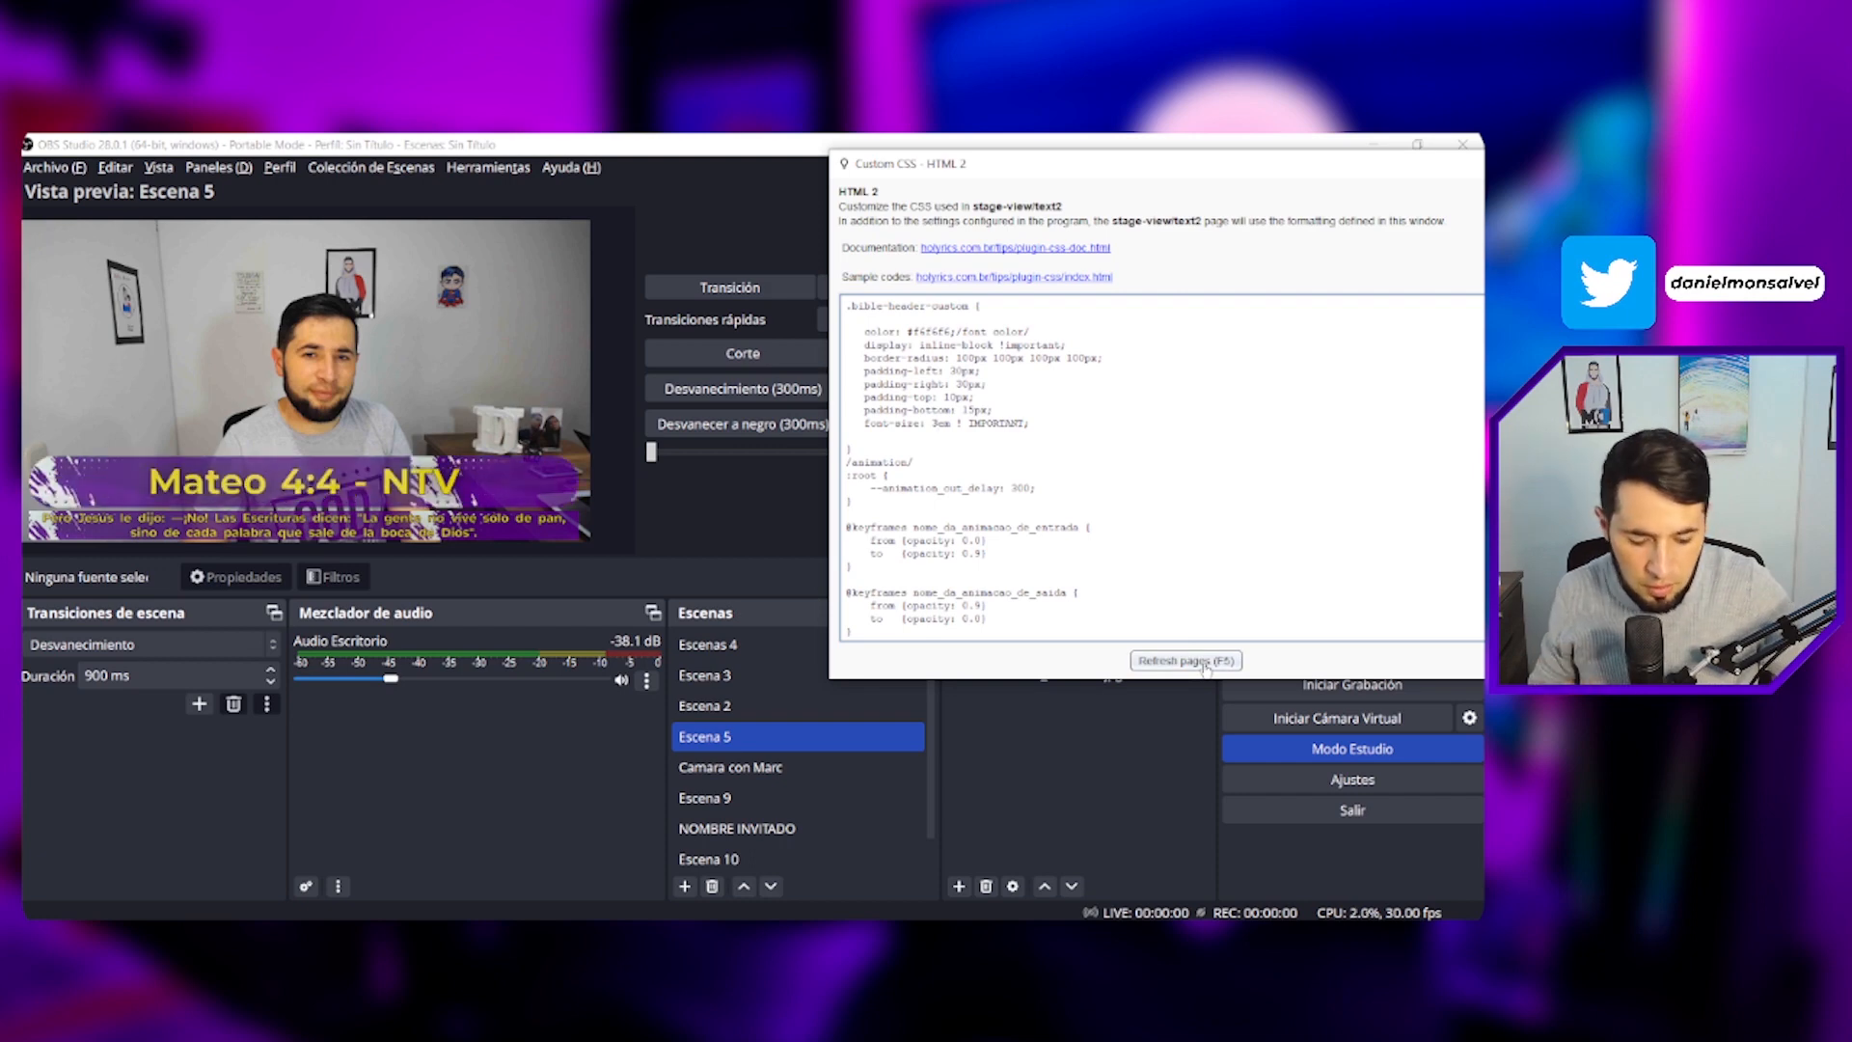
# - Set the bible header font-size back to 1em and refresh the pages
pyautogui.press('BackSpace')
pyautogui.write('1')
pyautogui.click(1205, 665)
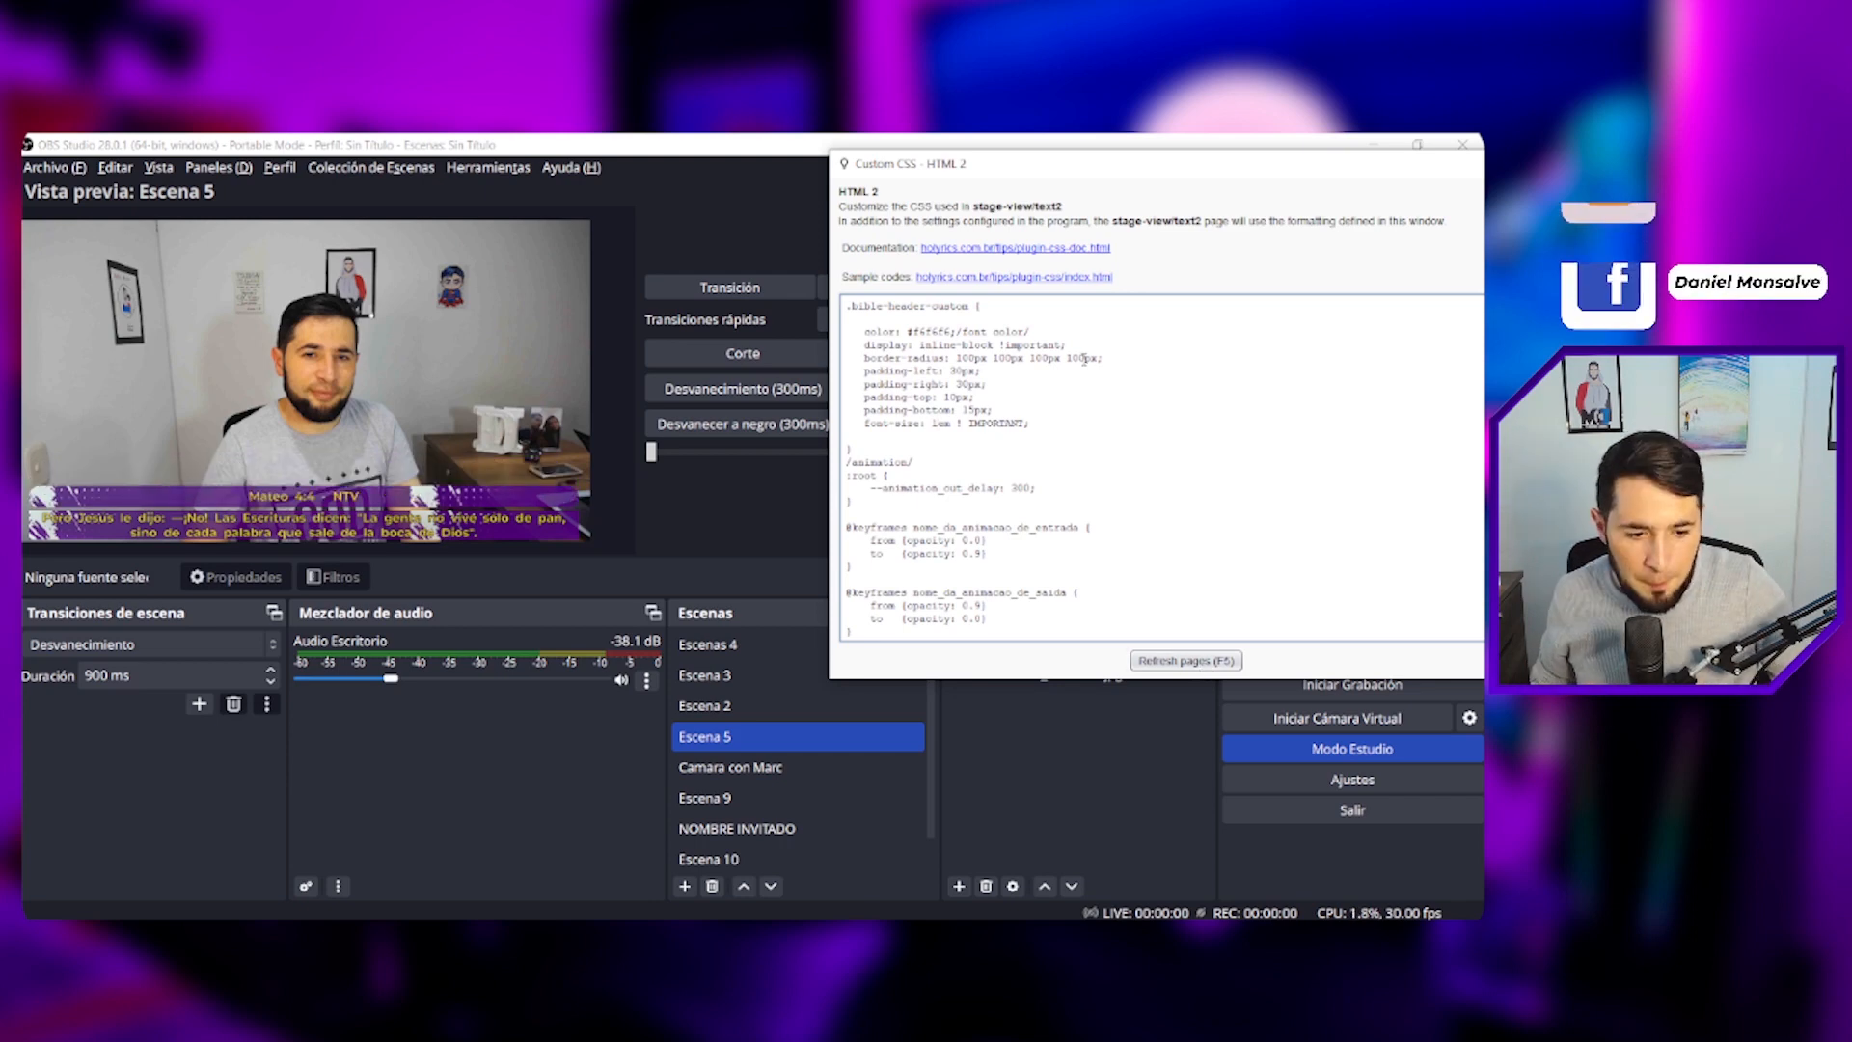
# - Set the bible header border-radius to 100px 50px 100px 50px and refresh the pages
pyautogui.moveTo(956, 358); pyautogui.dragTo(1097, 359)
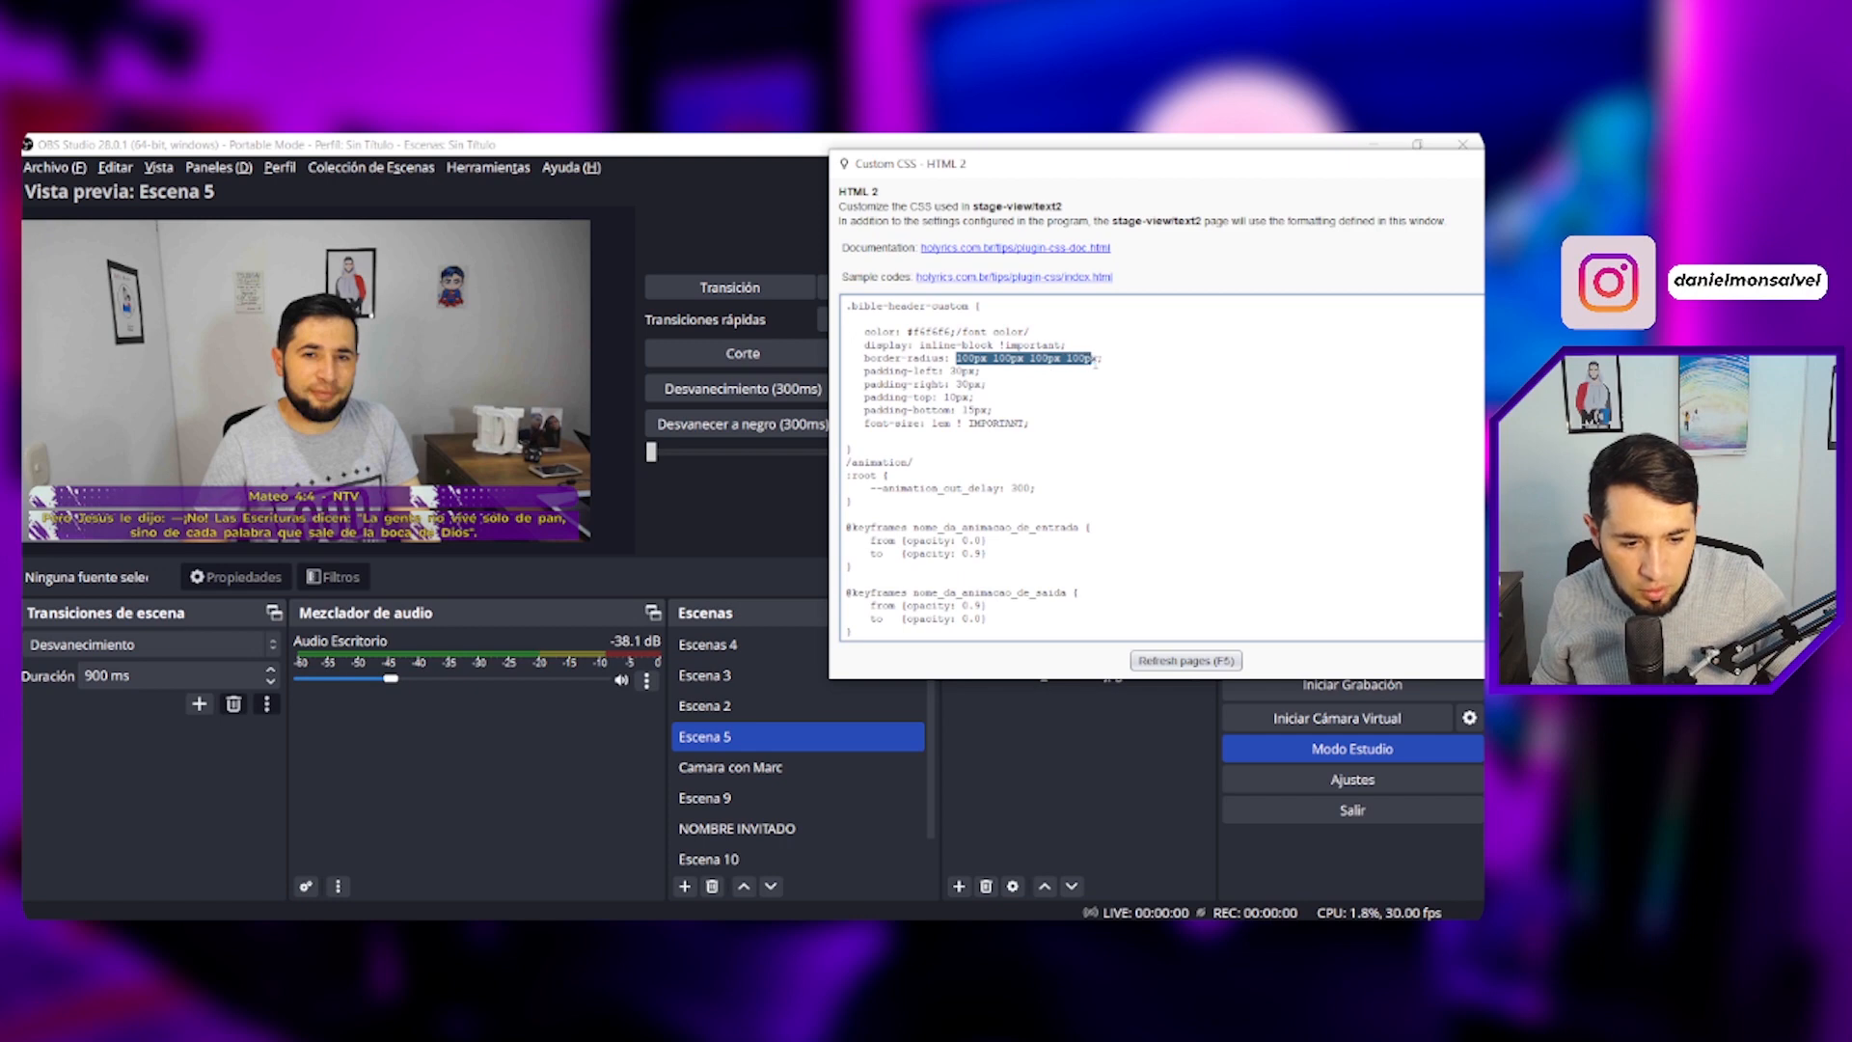
pyautogui.click(1084, 358)
pyautogui.press('BackSpace')
pyautogui.press('BackSpace')
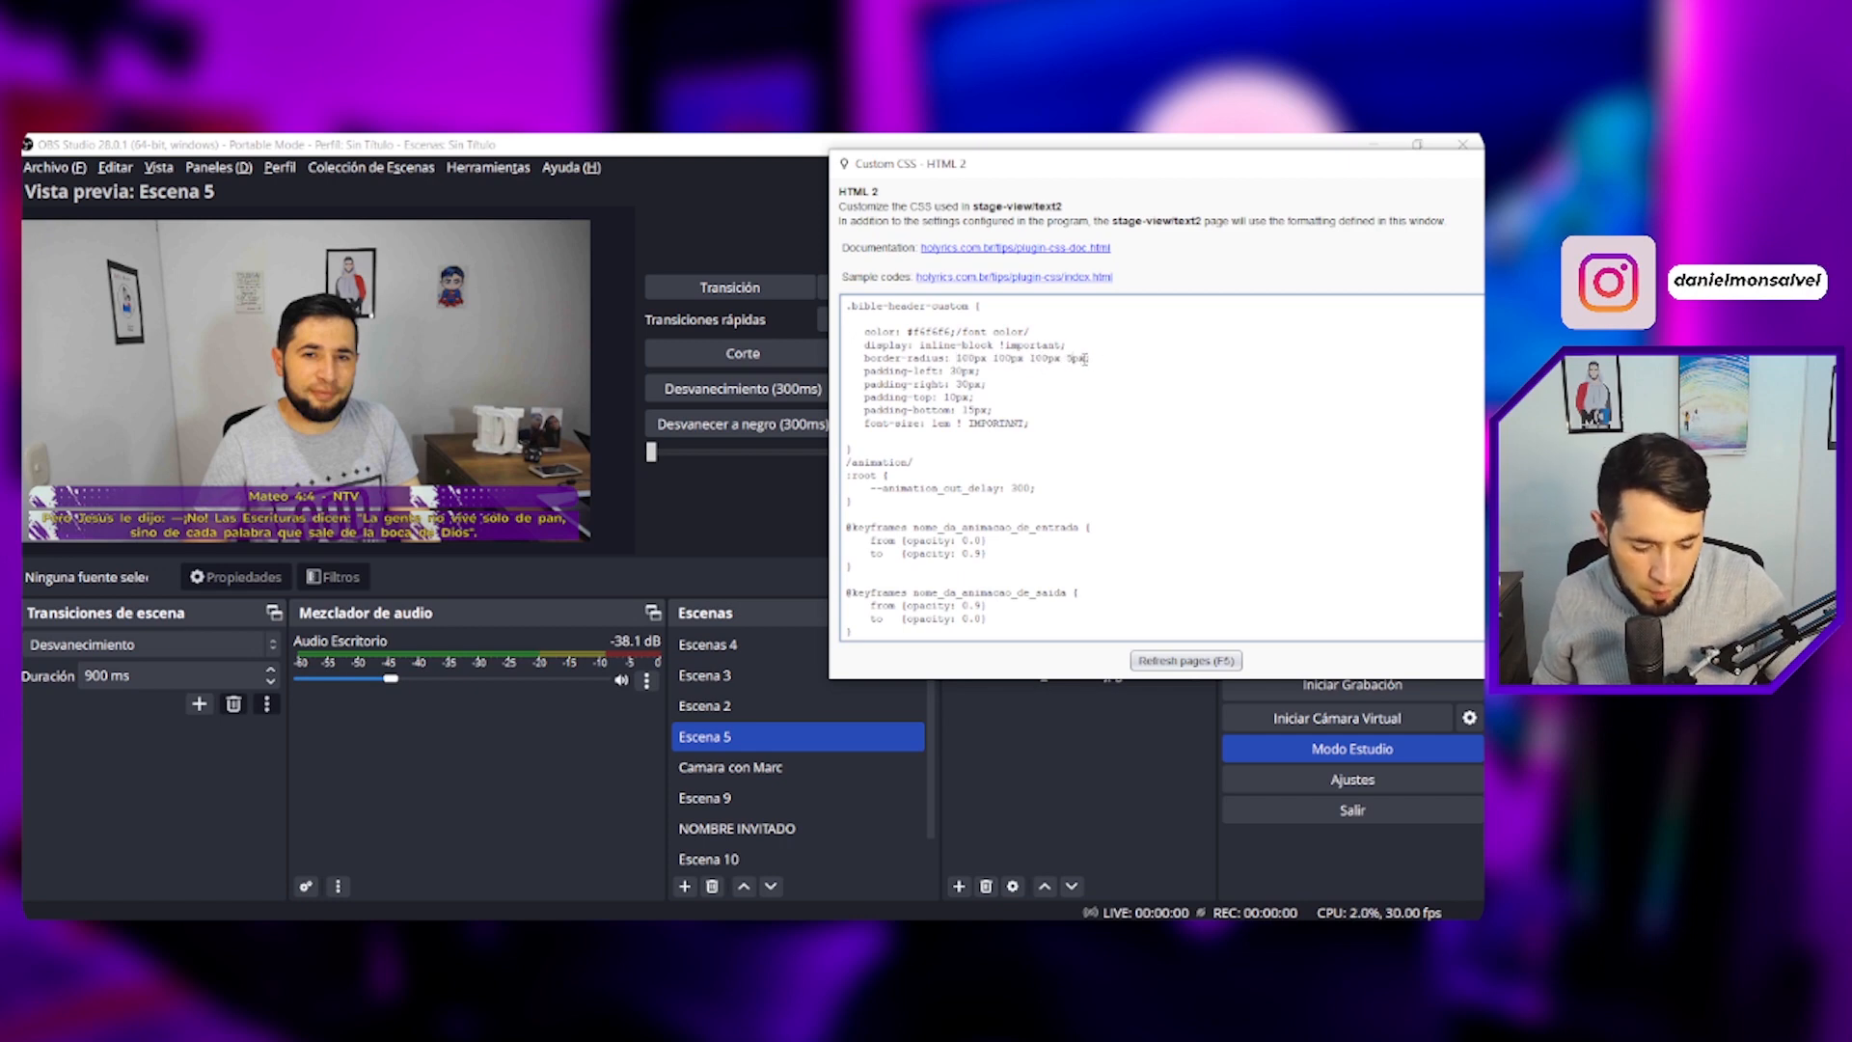
pyautogui.write('0')
pyautogui.moveTo(1012, 359); pyautogui.dragTo(994, 358)
pyautogui.write('50')
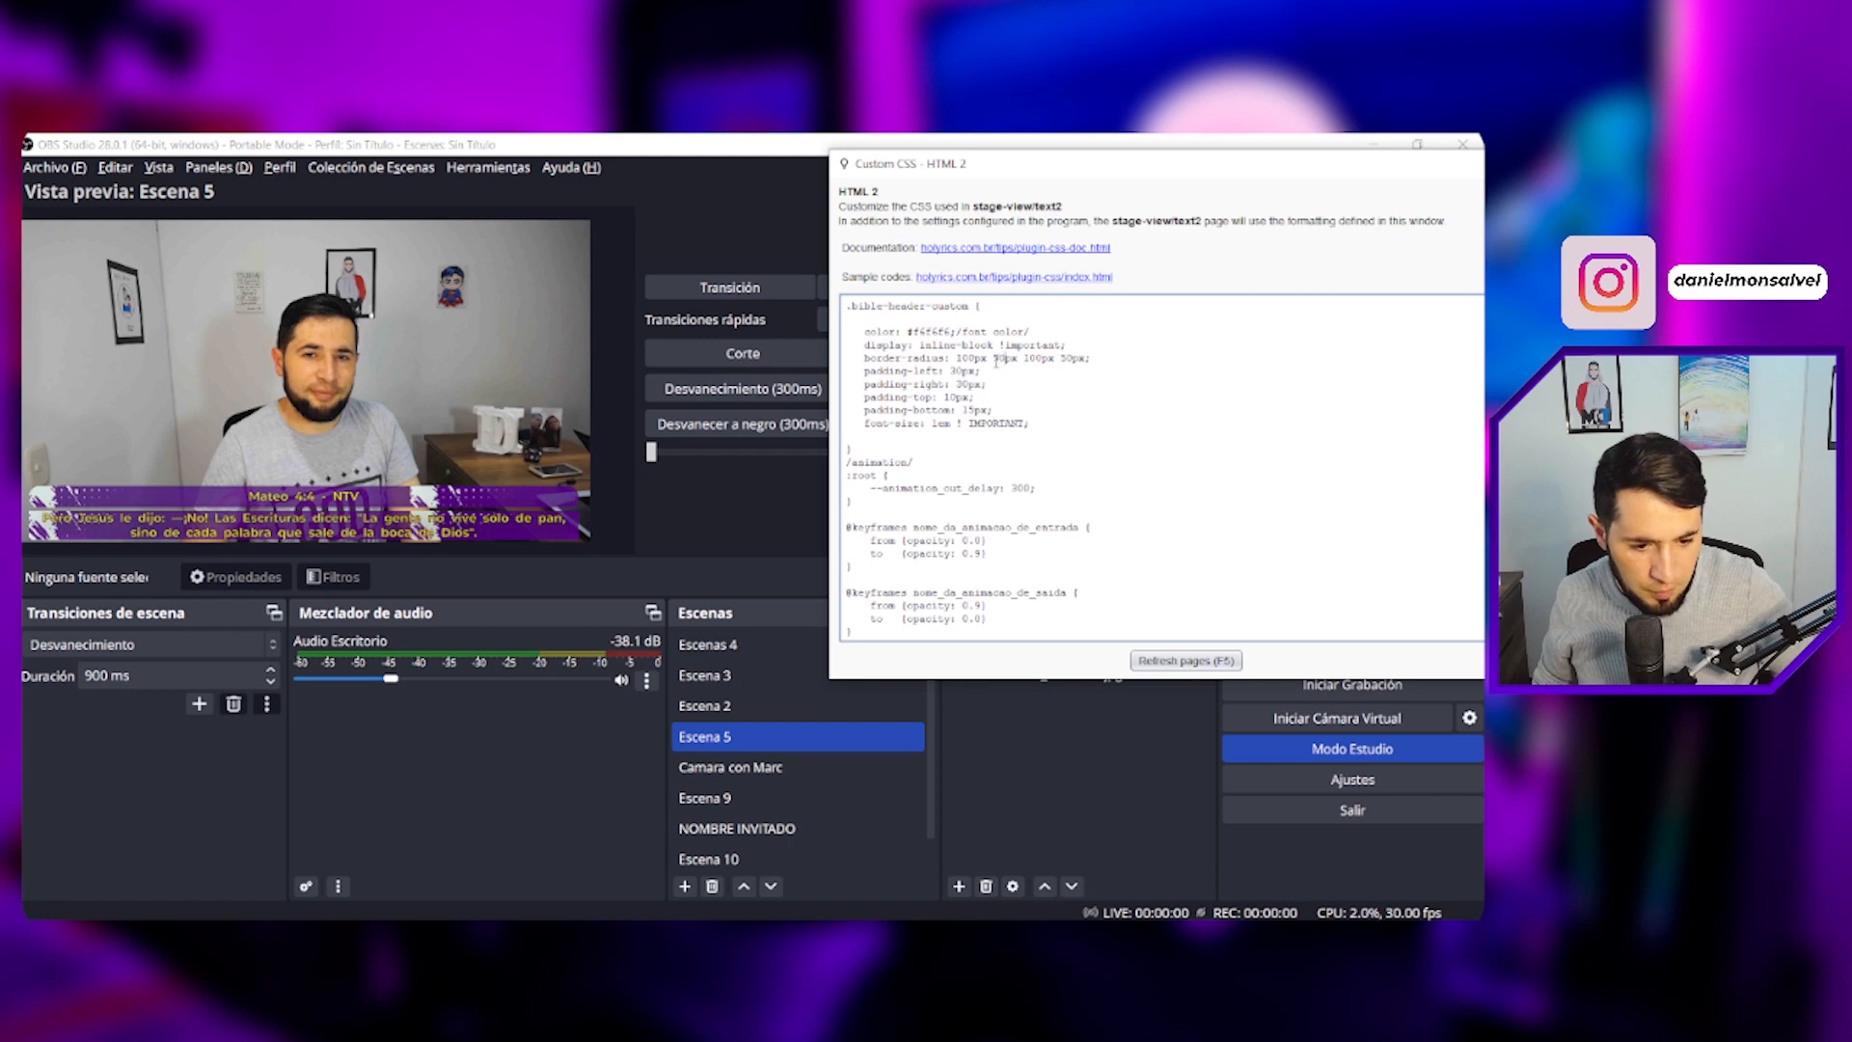
pyautogui.click(1196, 661)
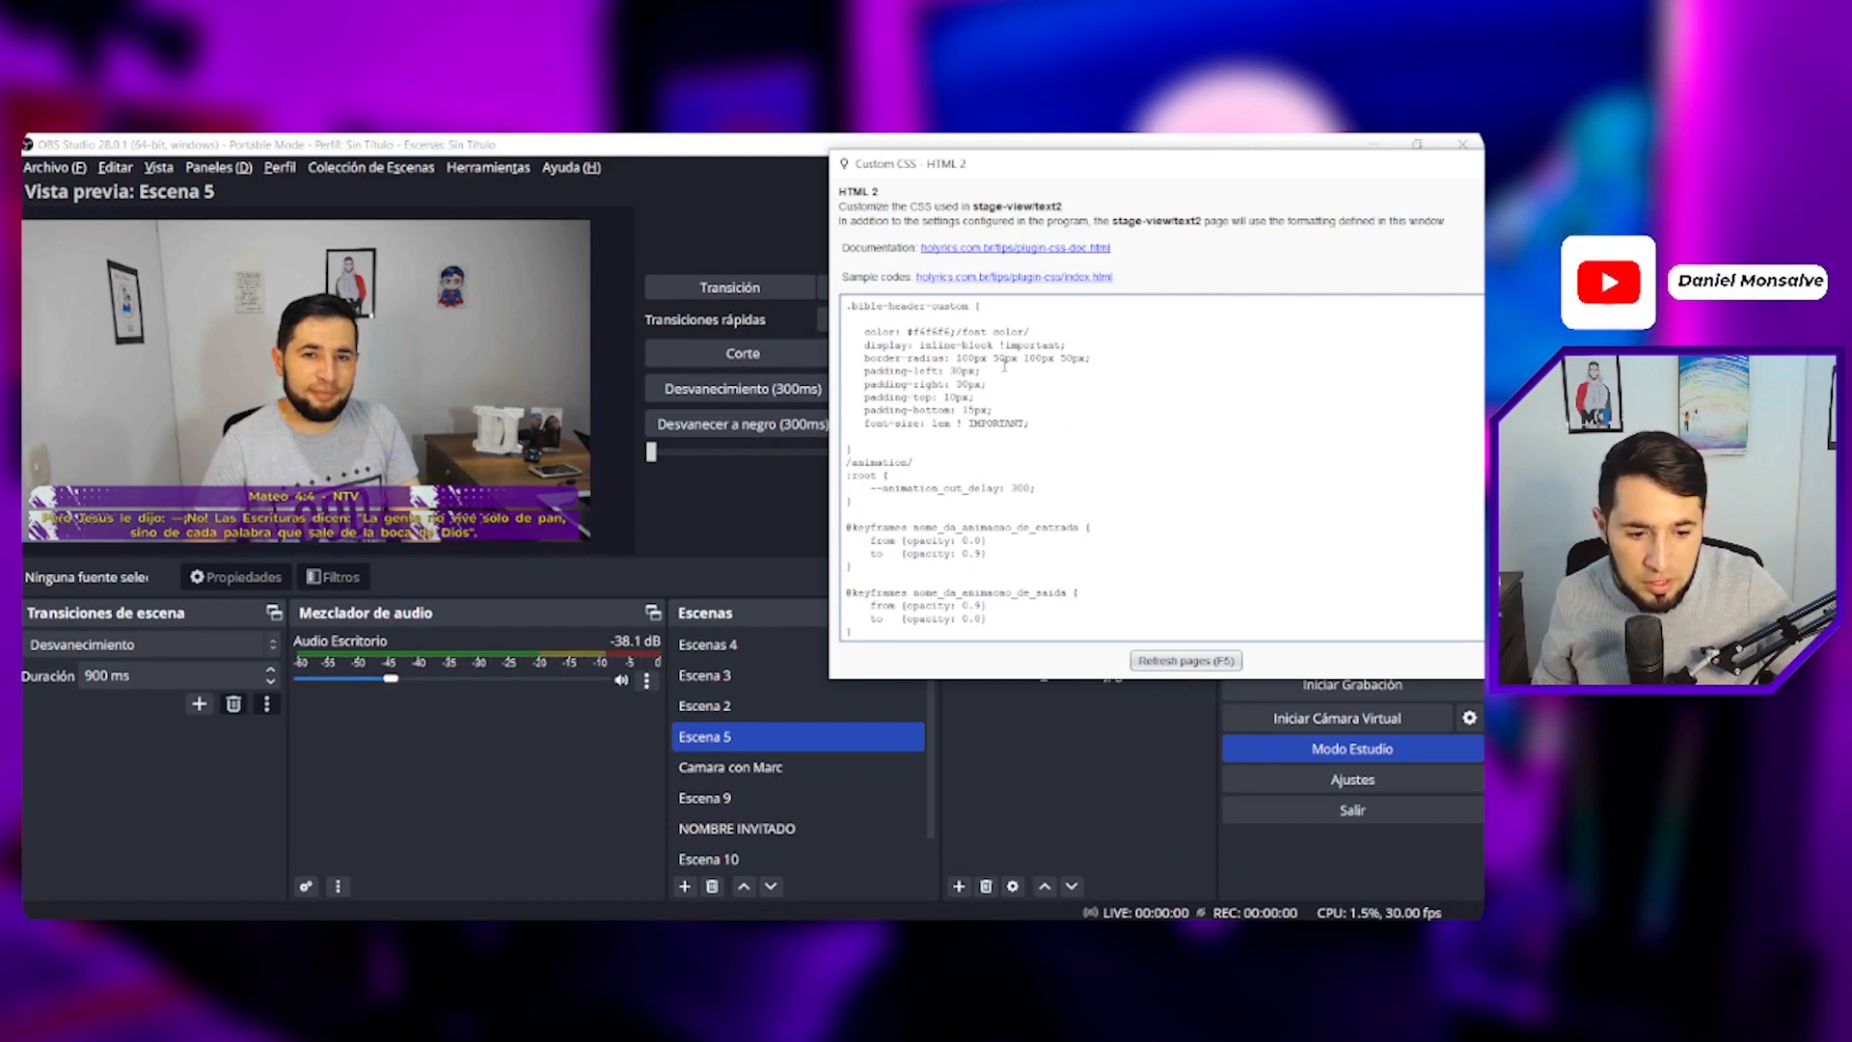
# - Restore all four border-radius values to 100px and refresh the pages
pyautogui.press('BackSpace')
pyautogui.press('BackSpace')
pyautogui.write('100')
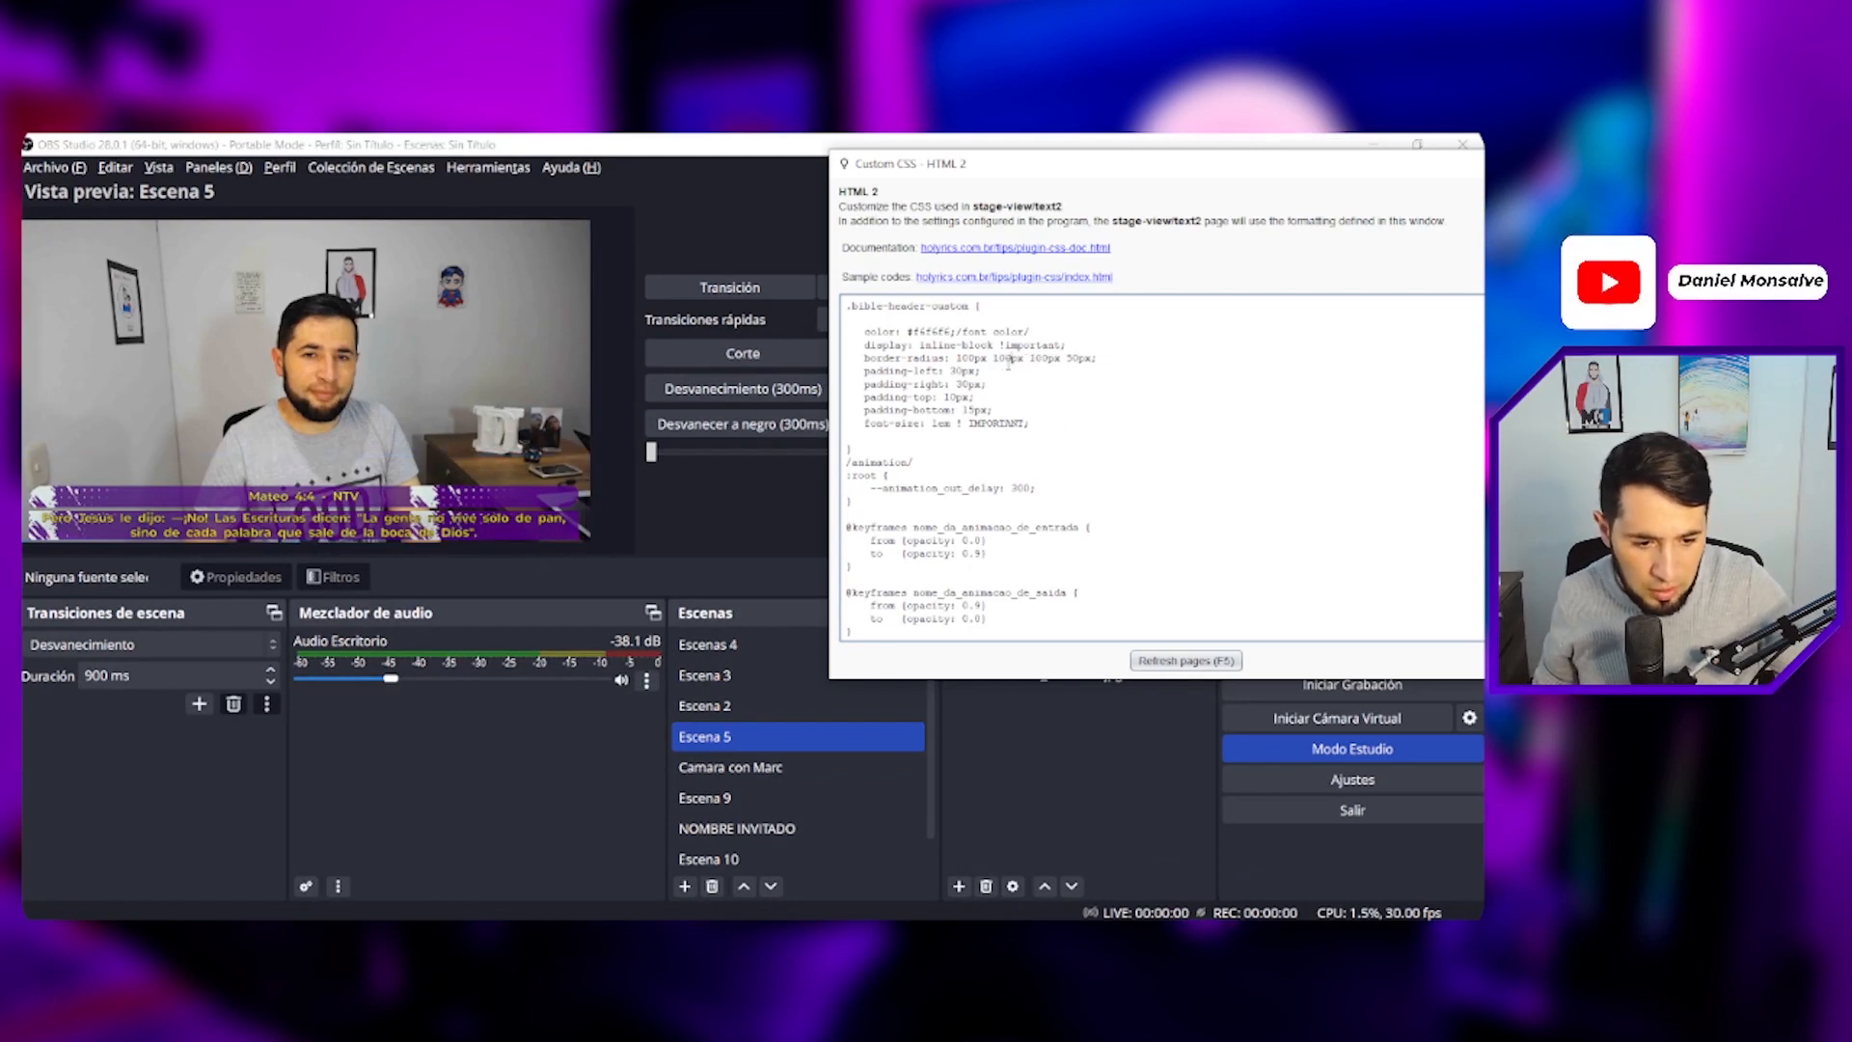
pyautogui.click(1081, 358)
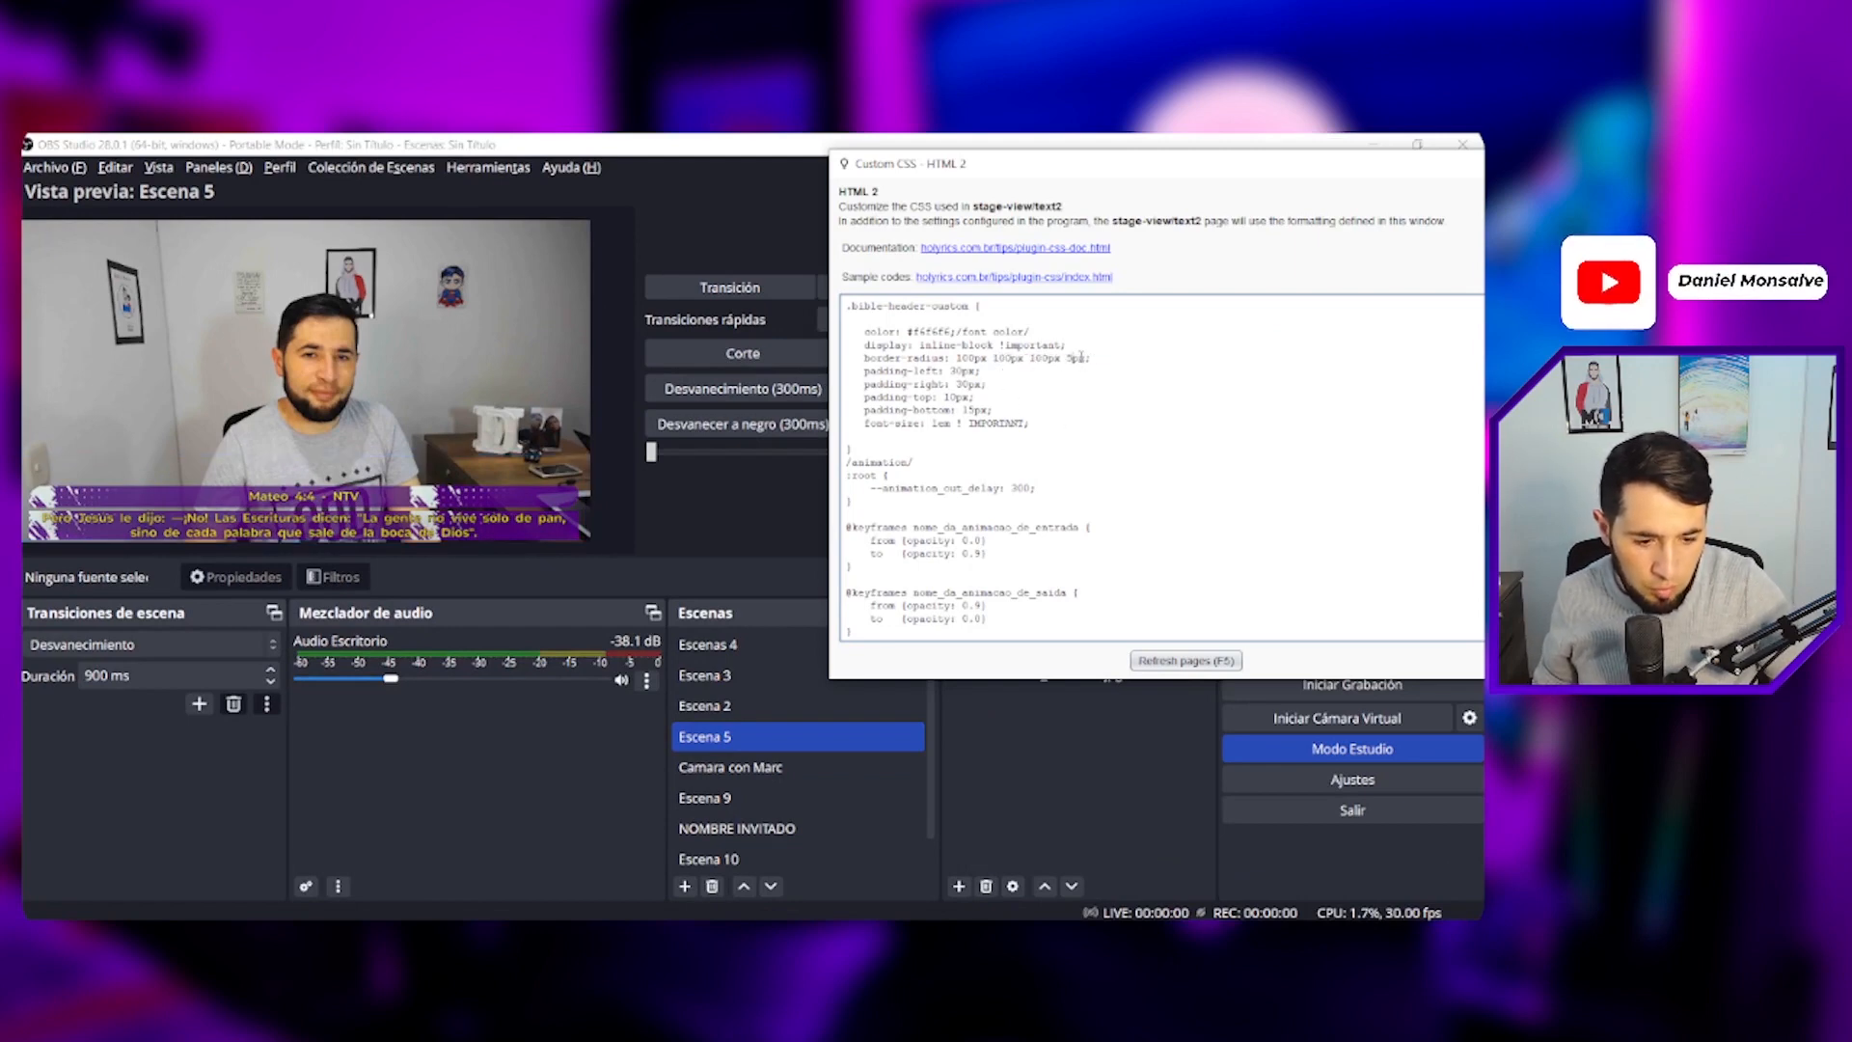
pyautogui.press('BackSpace')
pyautogui.press('BackSpace')
pyautogui.write('100')
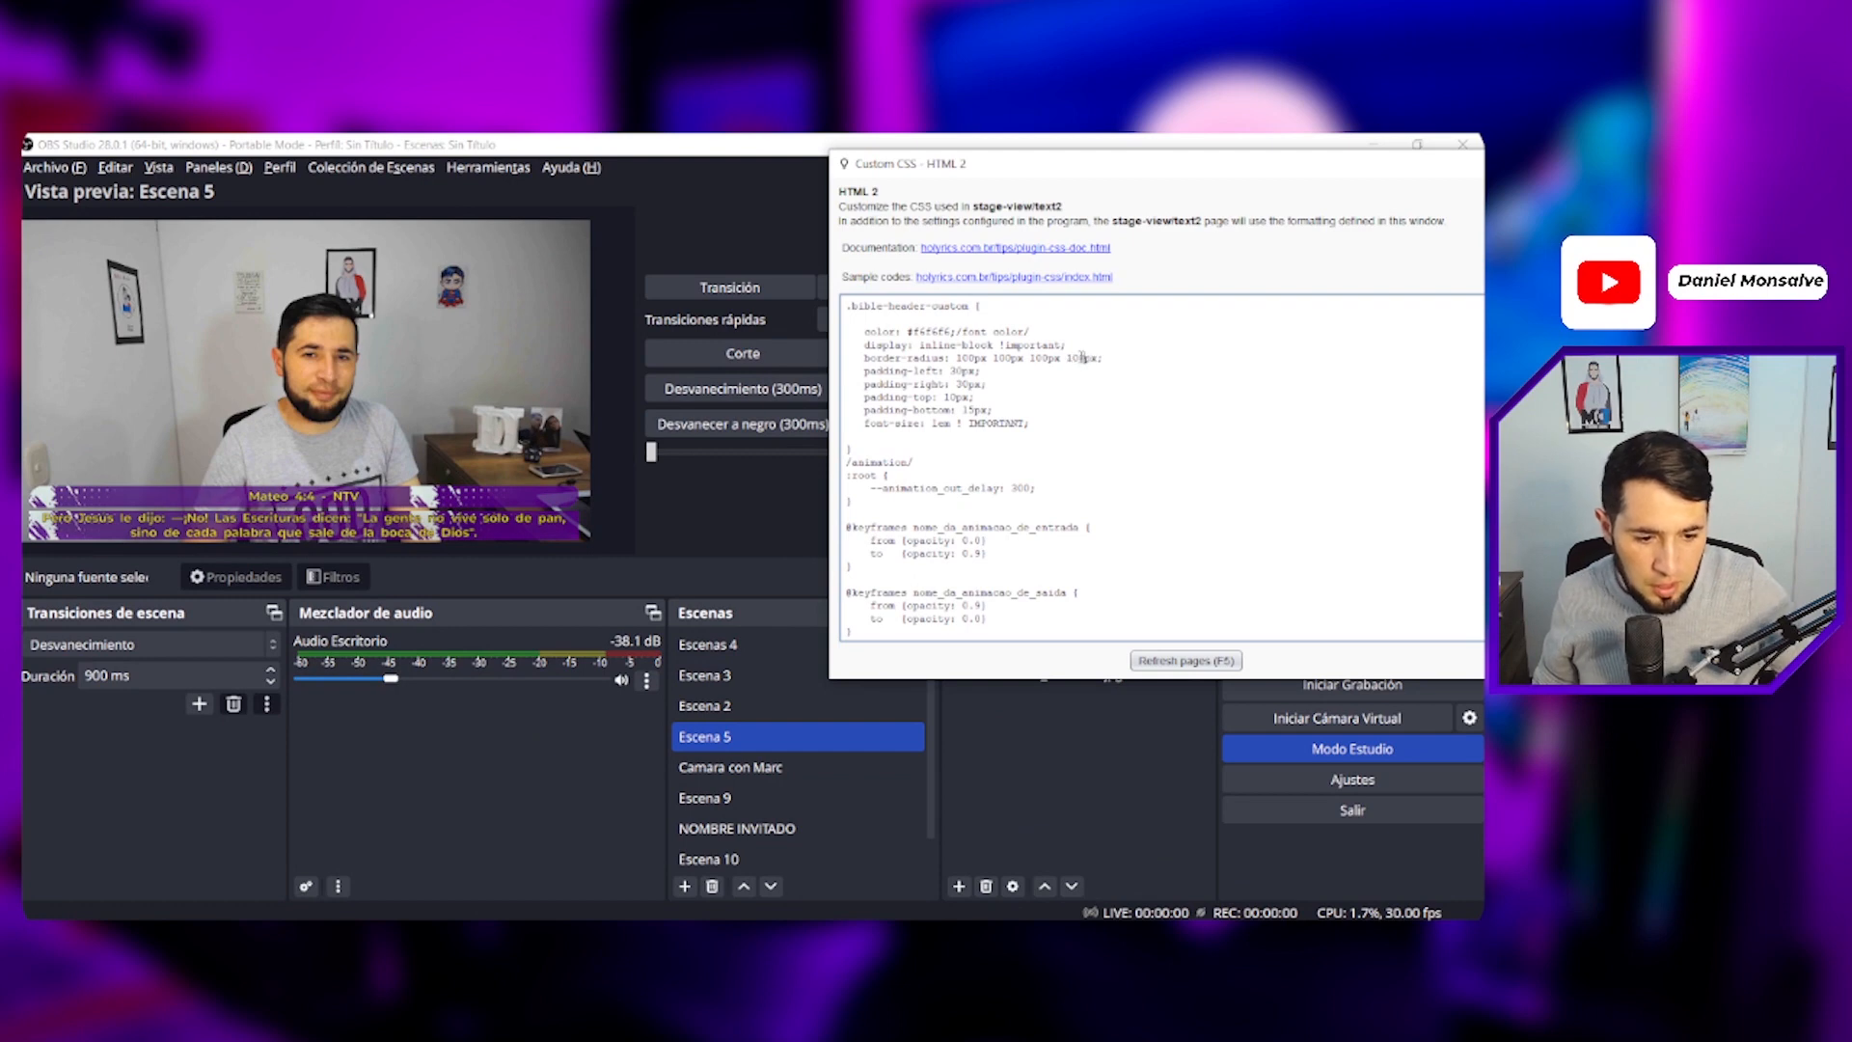
pyautogui.click(1186, 661)
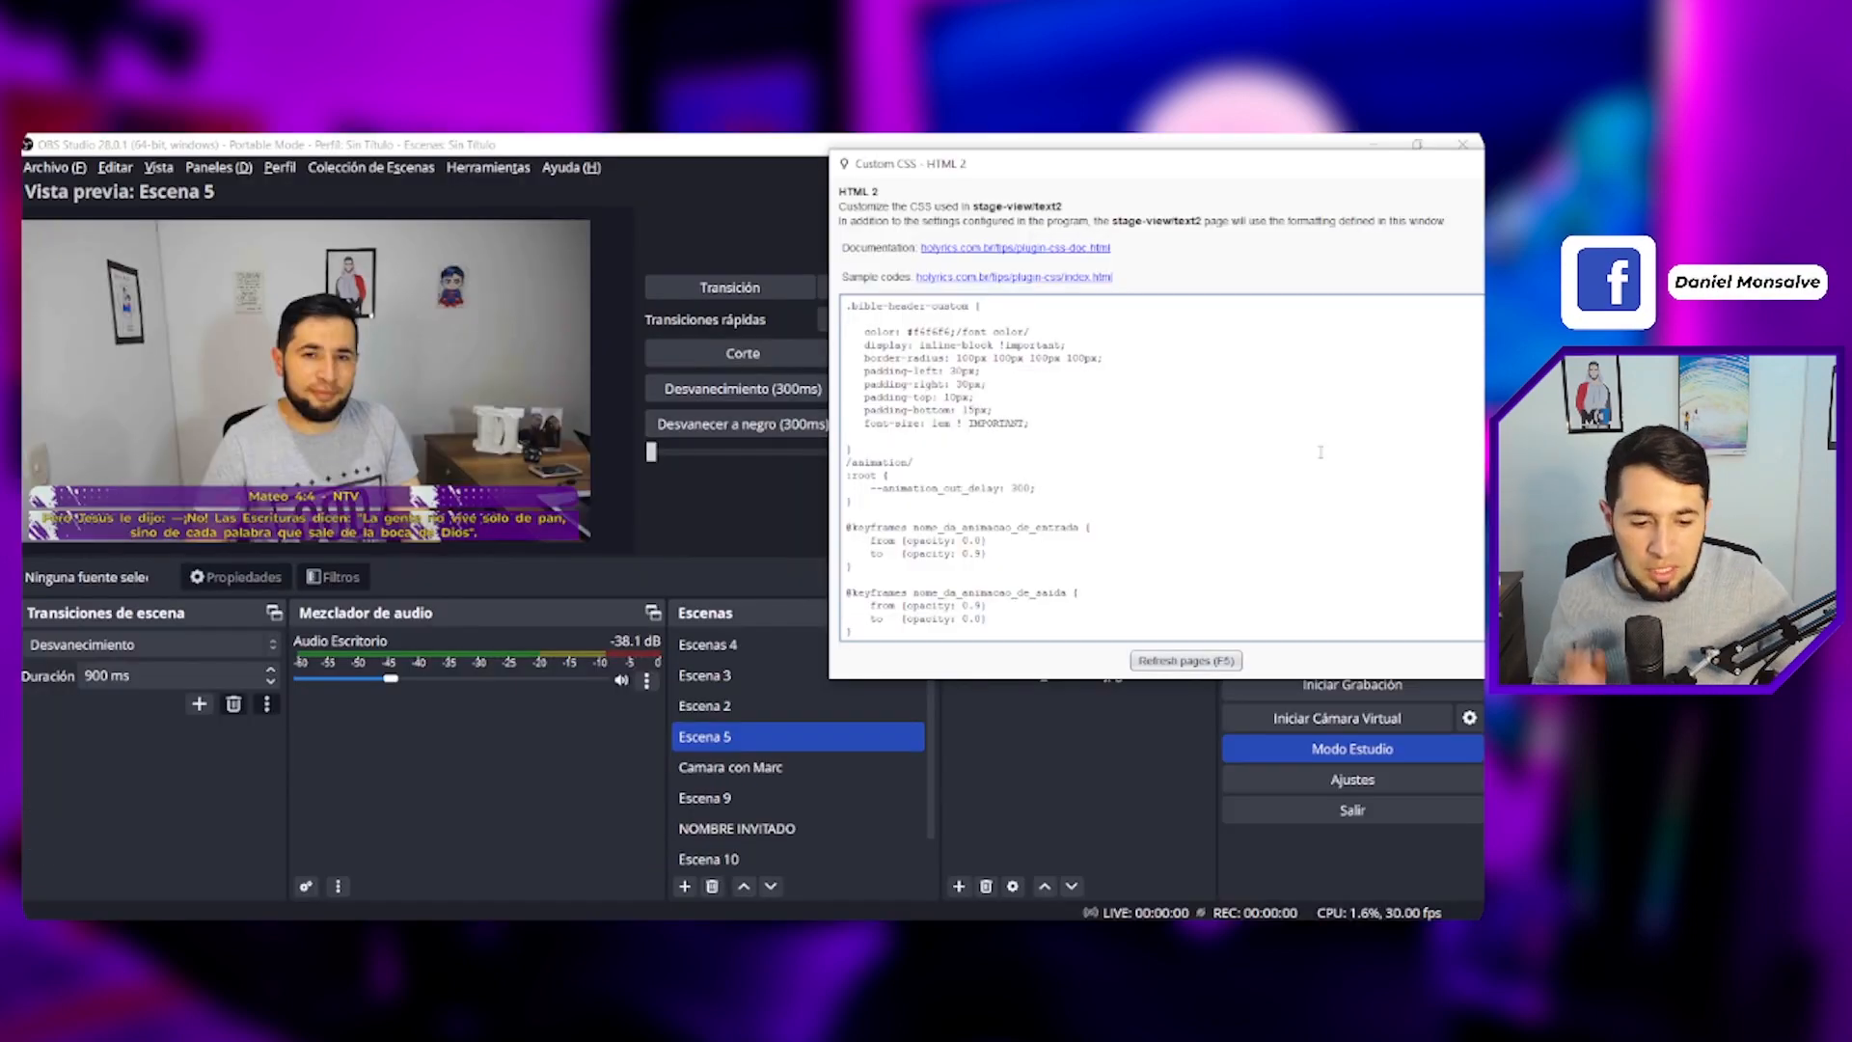
# - Pick white #FFFFFF in the HTML colour code picker and copy its hex code
pyautogui.scroll(-6, 1285, 461)
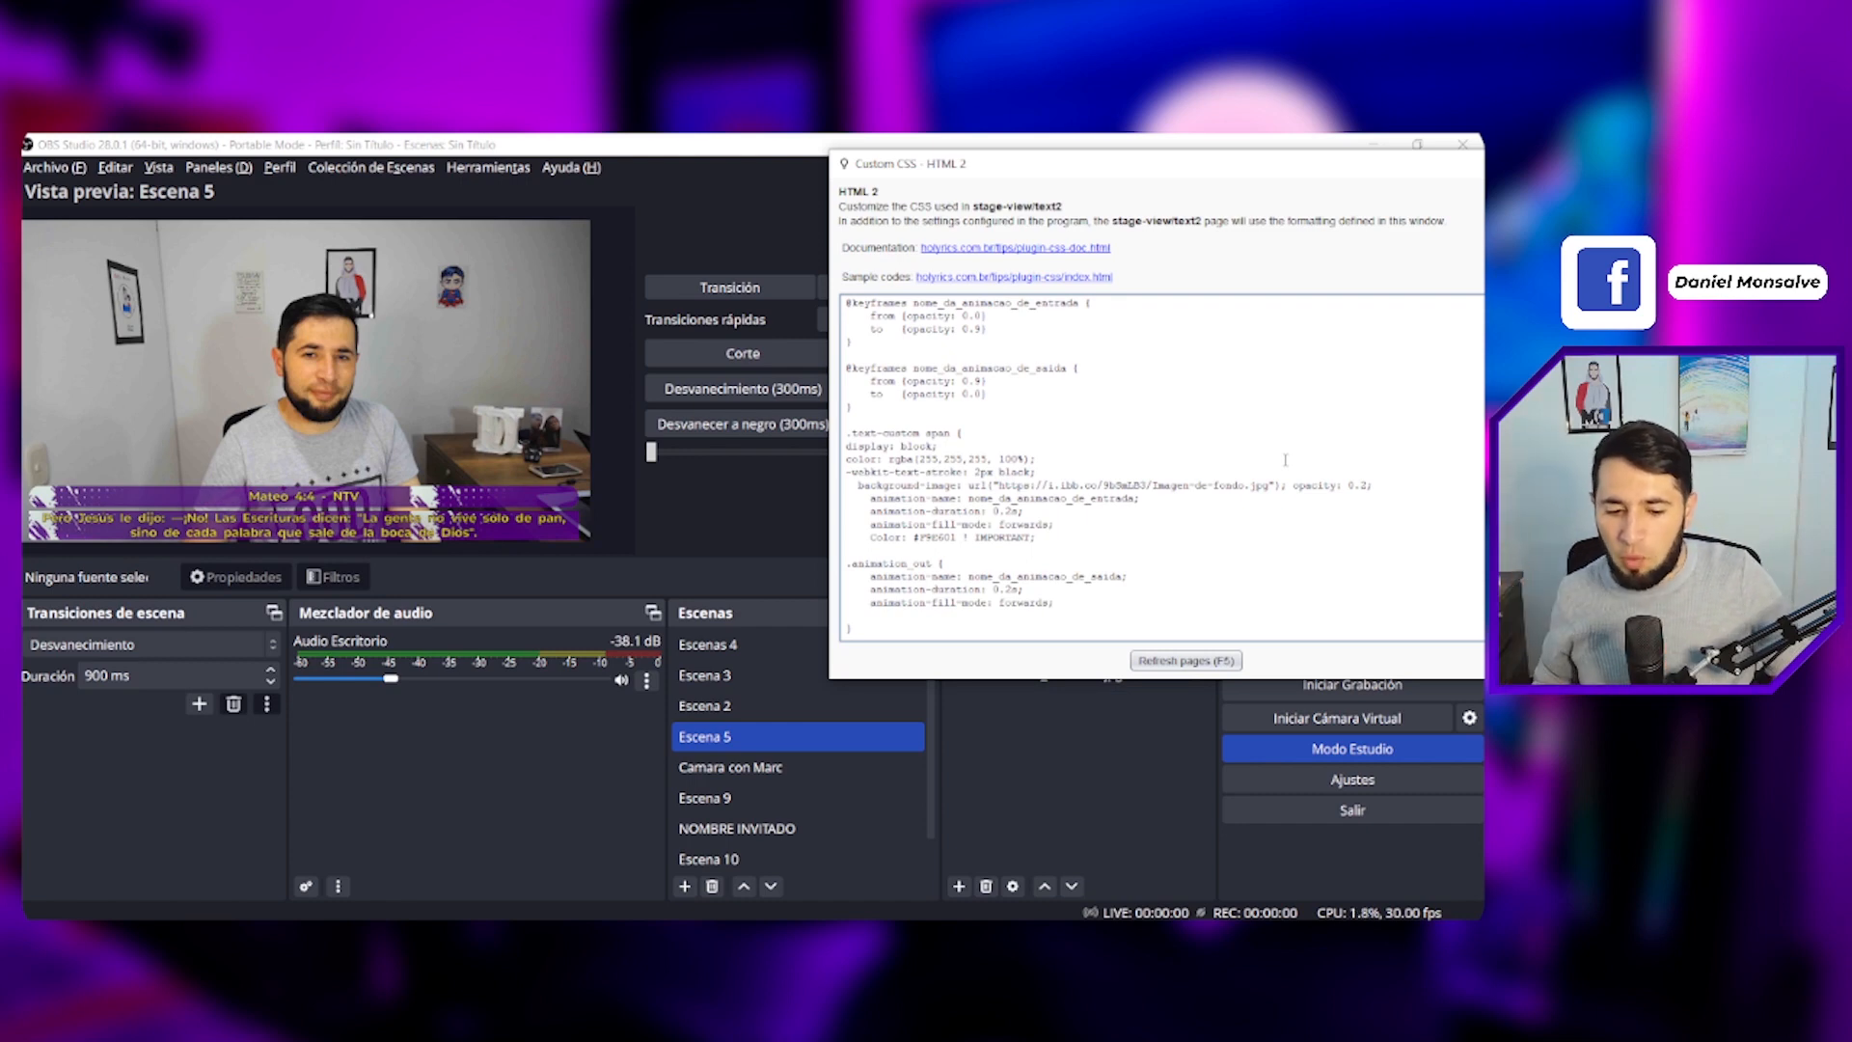
pyautogui.click(552, 933)
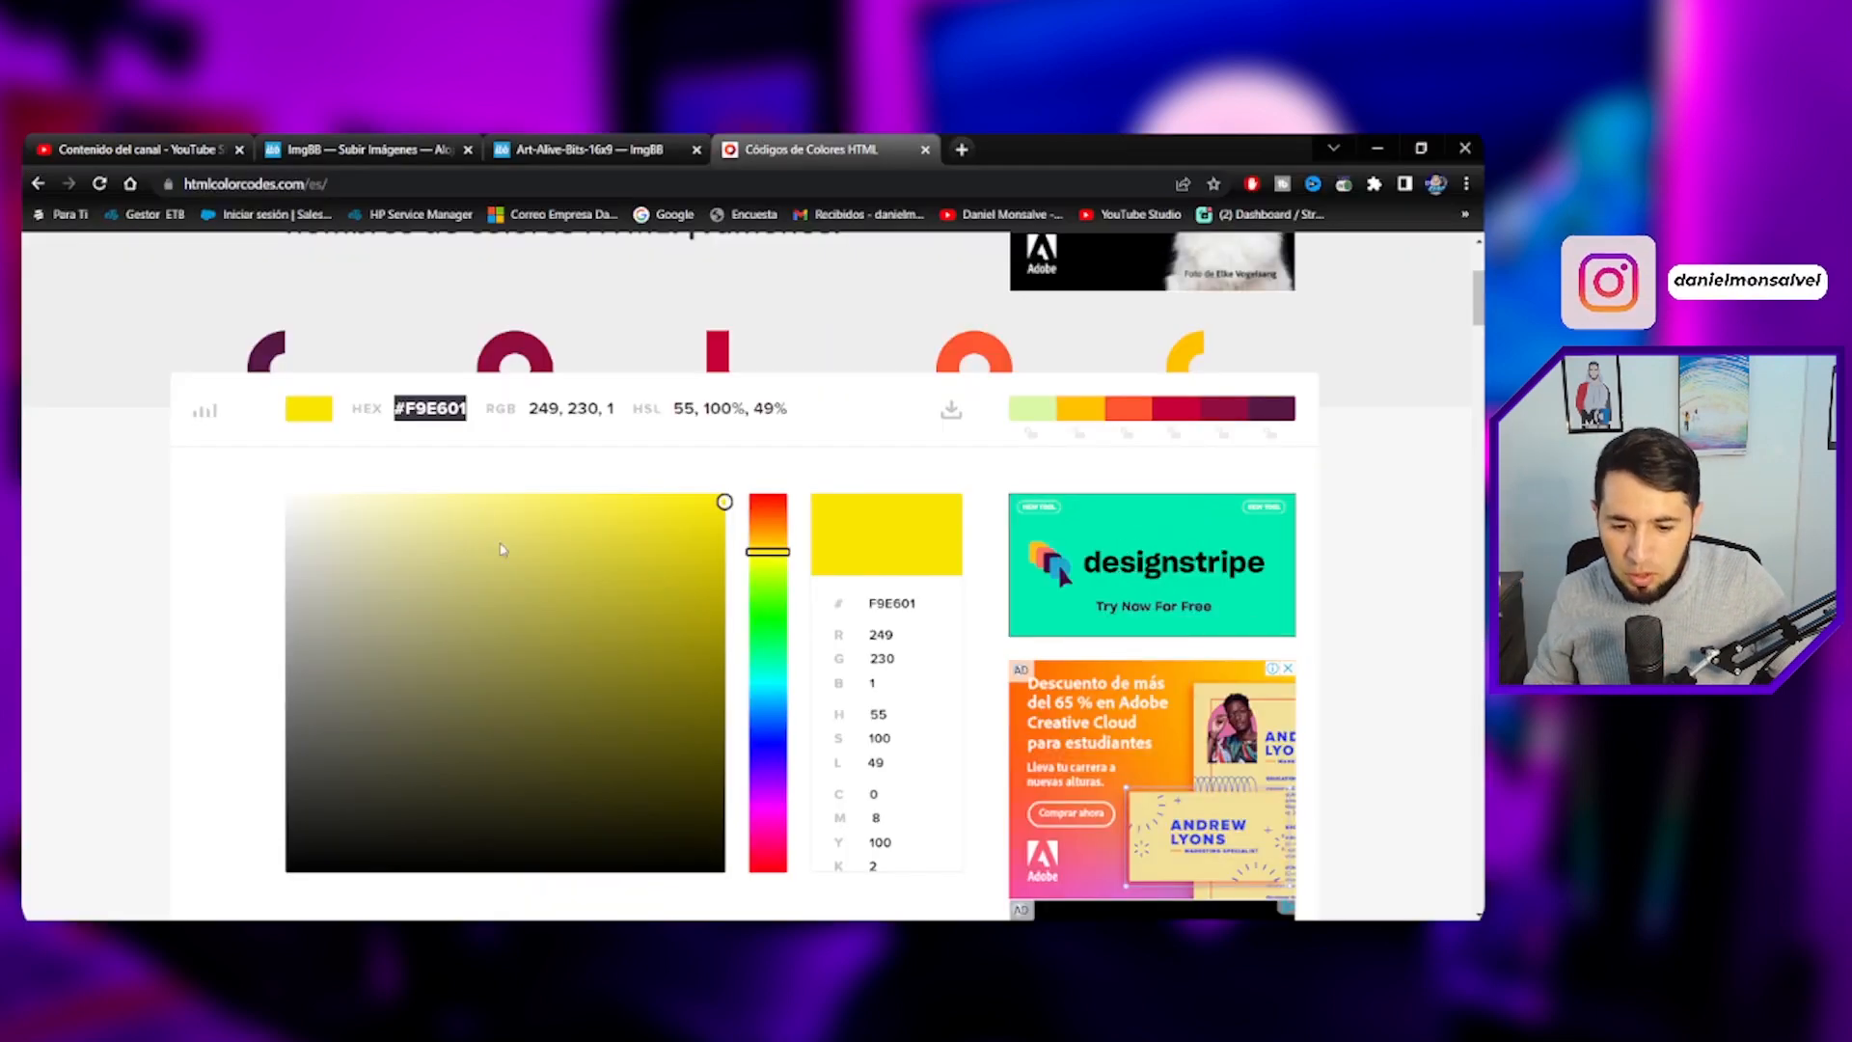
pyautogui.moveTo(582, 571)
pyautogui.mouseDown()
pyautogui.moveTo(397, 550)
pyautogui.moveTo(285, 488)
pyautogui.mouseUp()
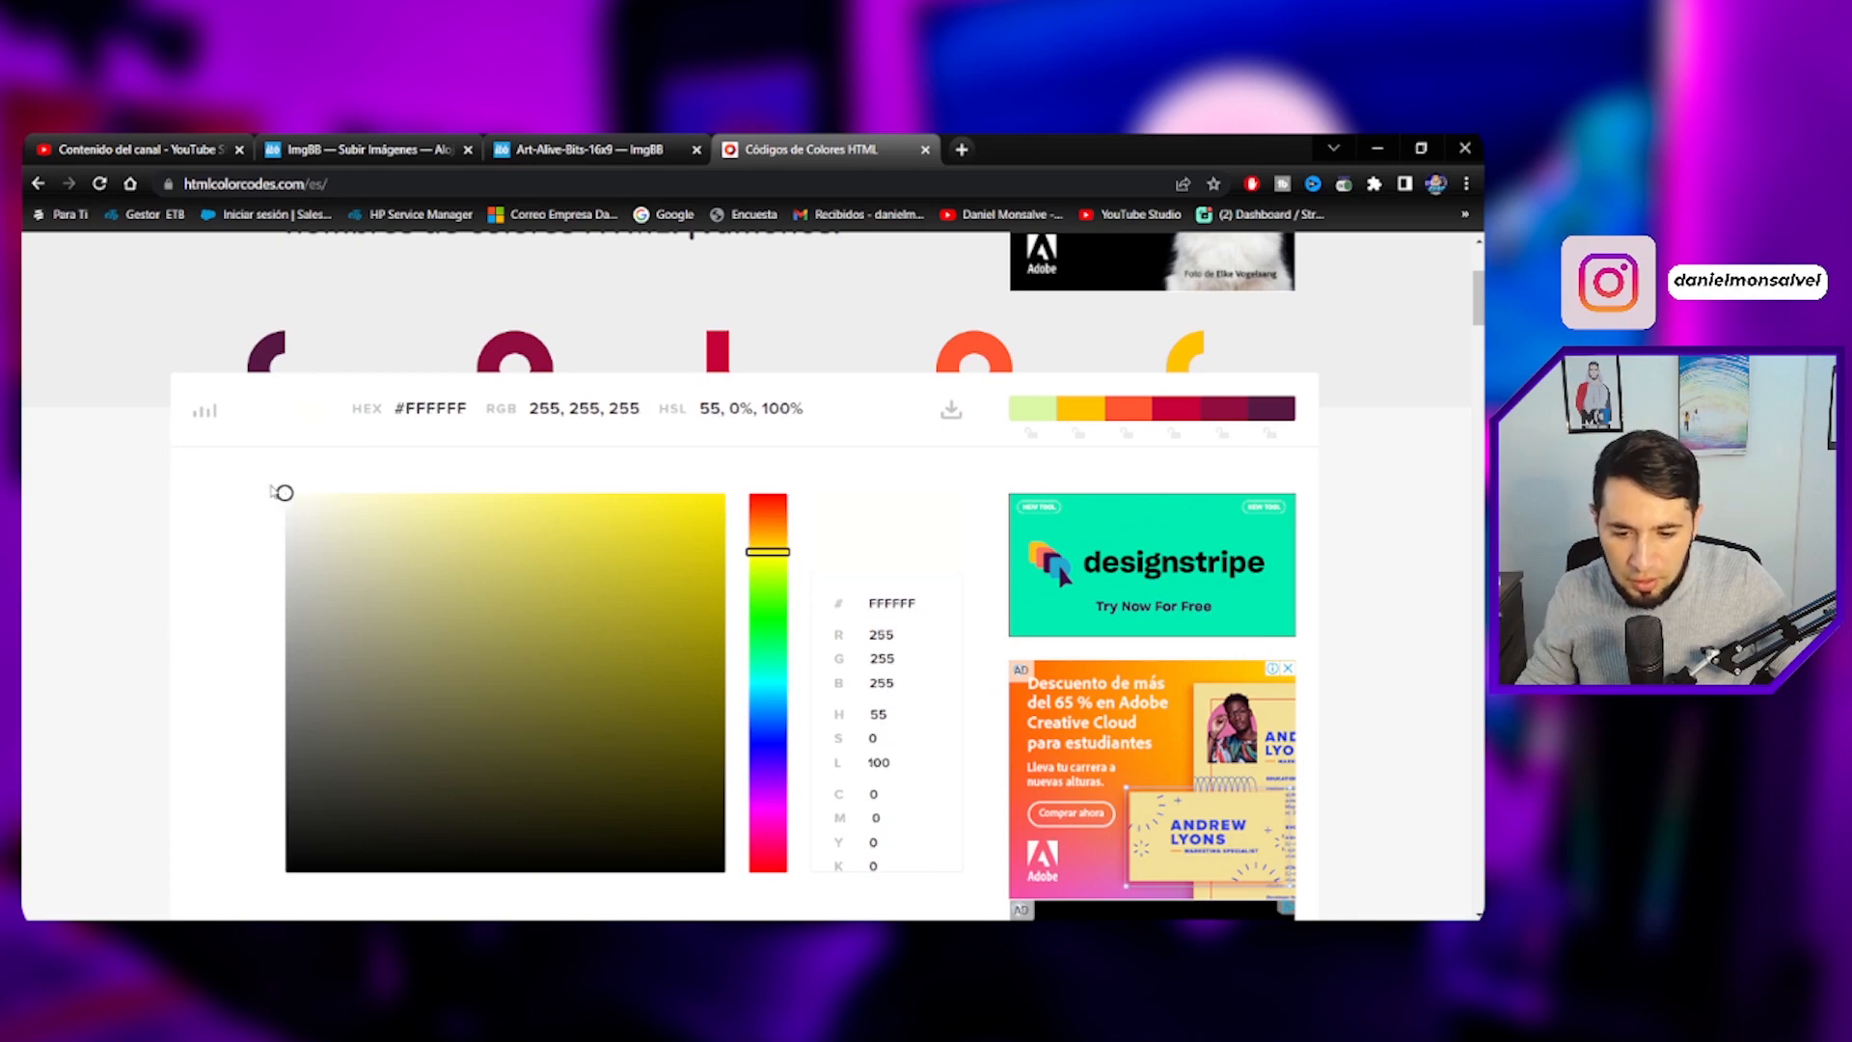
pyautogui.click(405, 409)
pyautogui.hotkey('ctrl', 'c')
pyautogui.hotkey('alt', 'Tab')
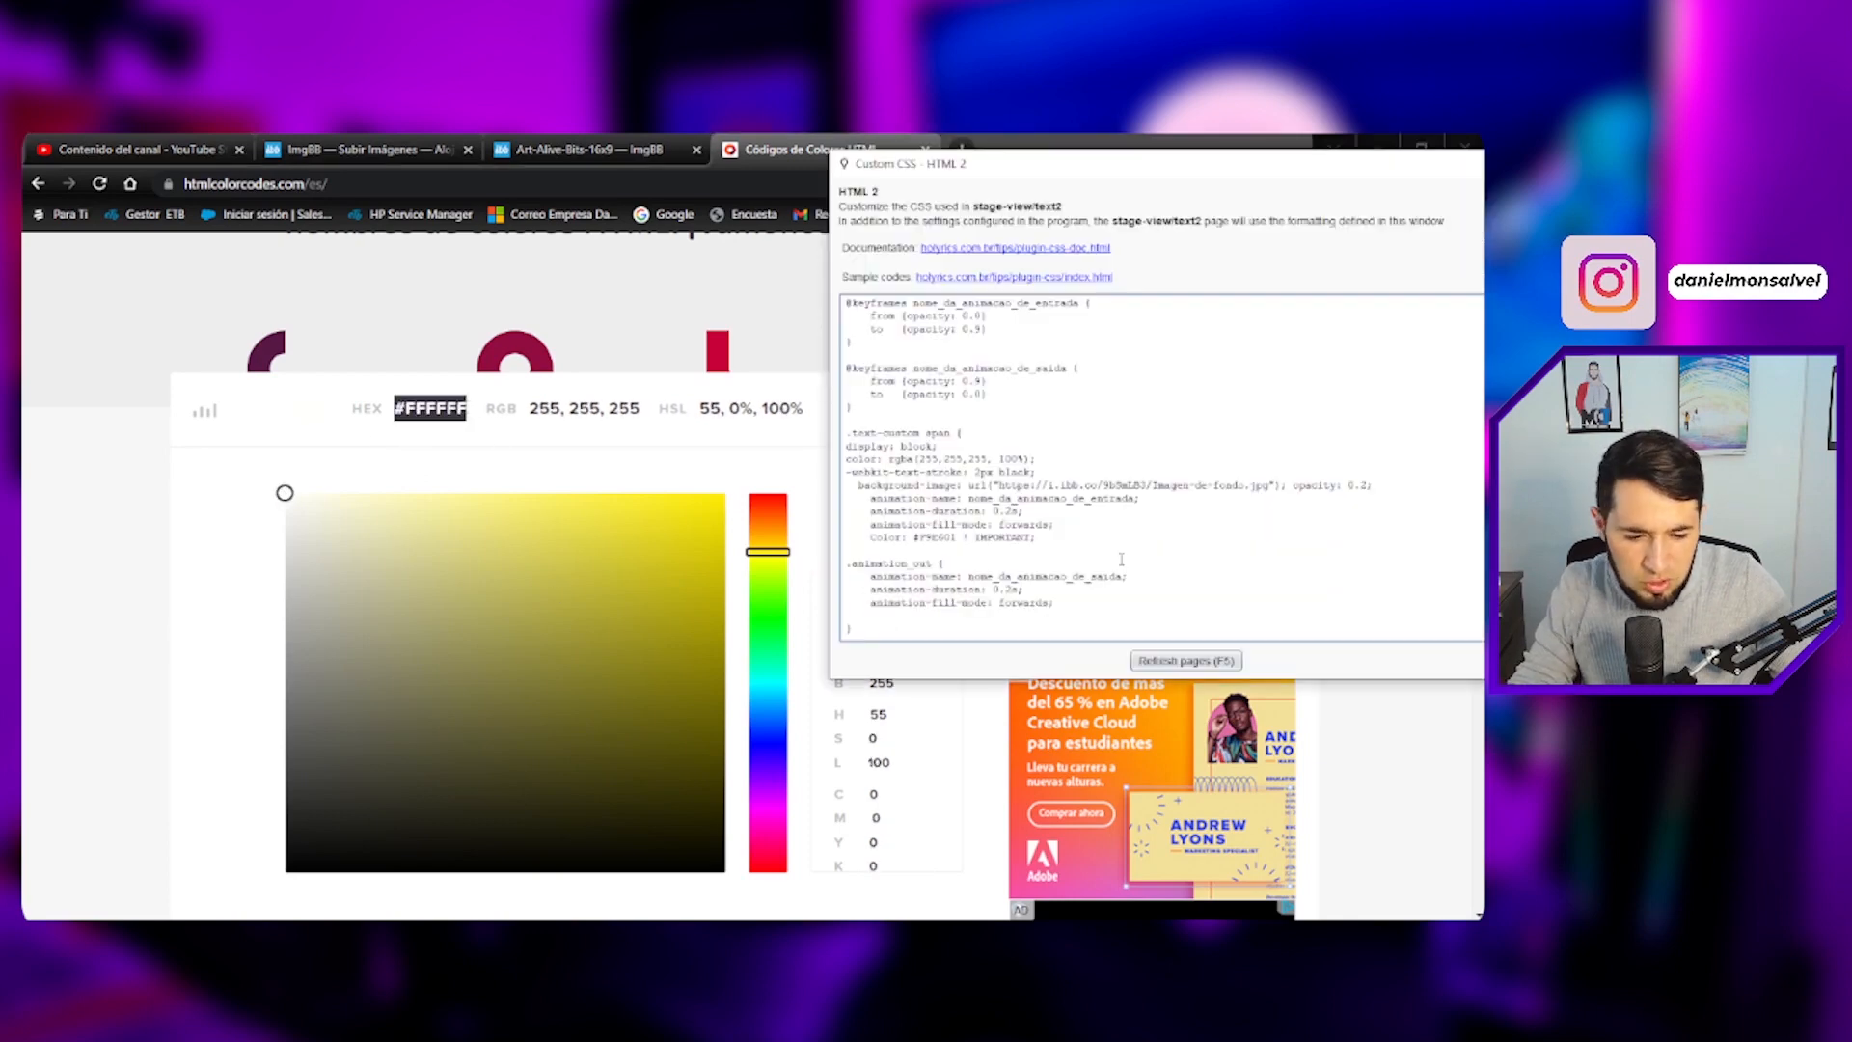
# - Replace the span's Color value with #FFFFFF in the custom CSS and refresh the pages
pyautogui.hotkey('alt', 'Tab')
pyautogui.hotkey('alt', 'Tab')
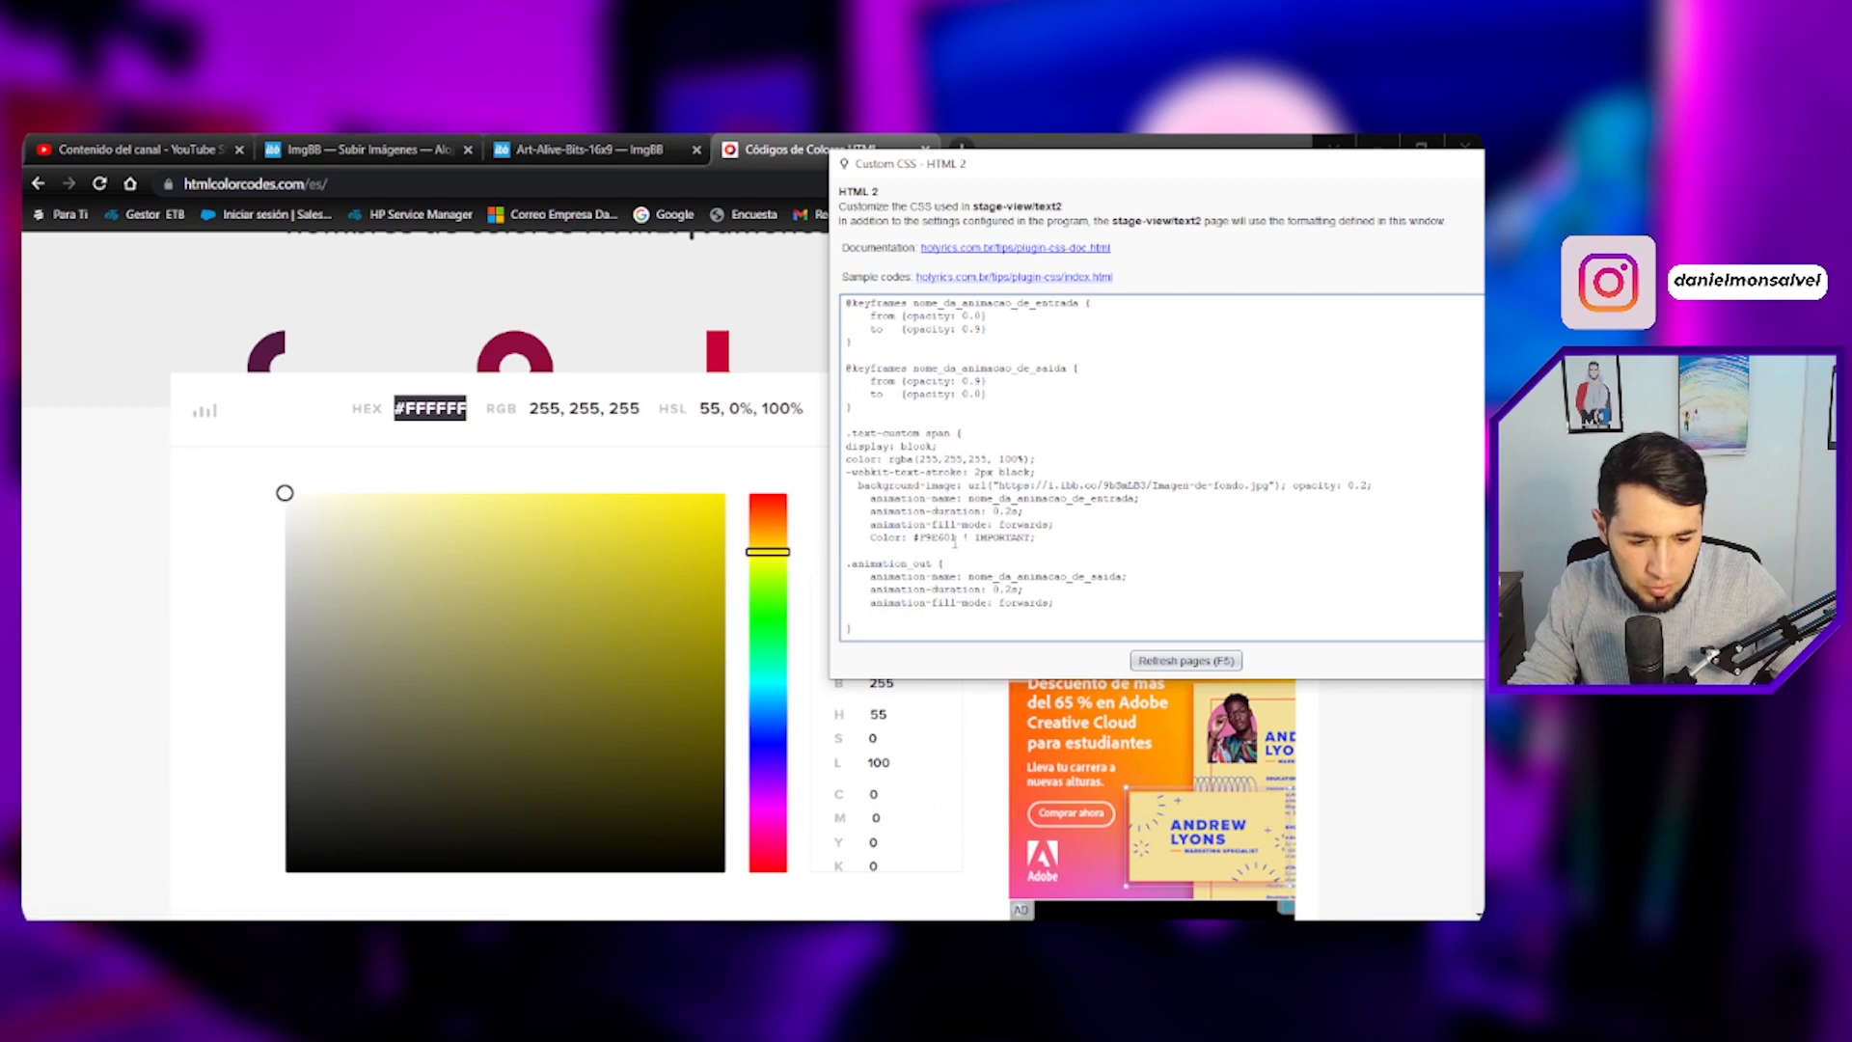
pyautogui.moveTo(956, 537); pyautogui.dragTo(914, 538)
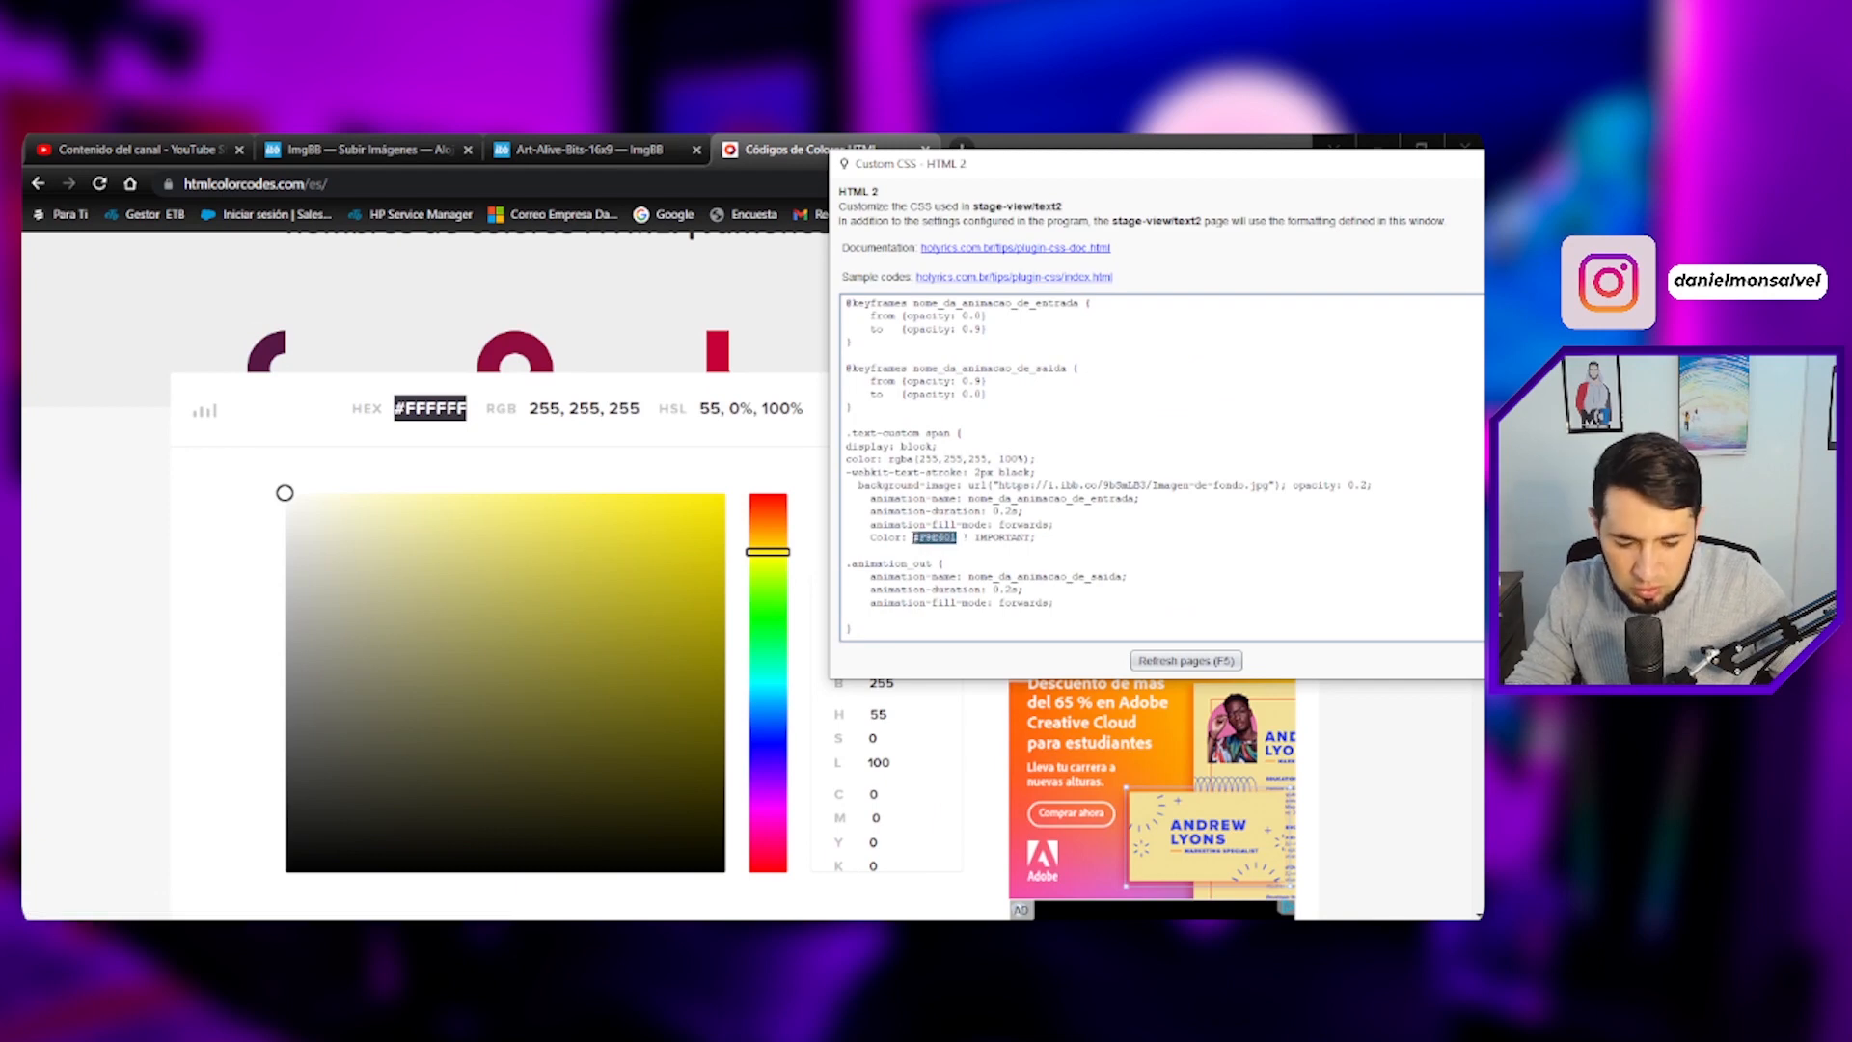
pyautogui.hotkey('ctrl', 'v')
pyautogui.hotkey('alt', 'Tab')
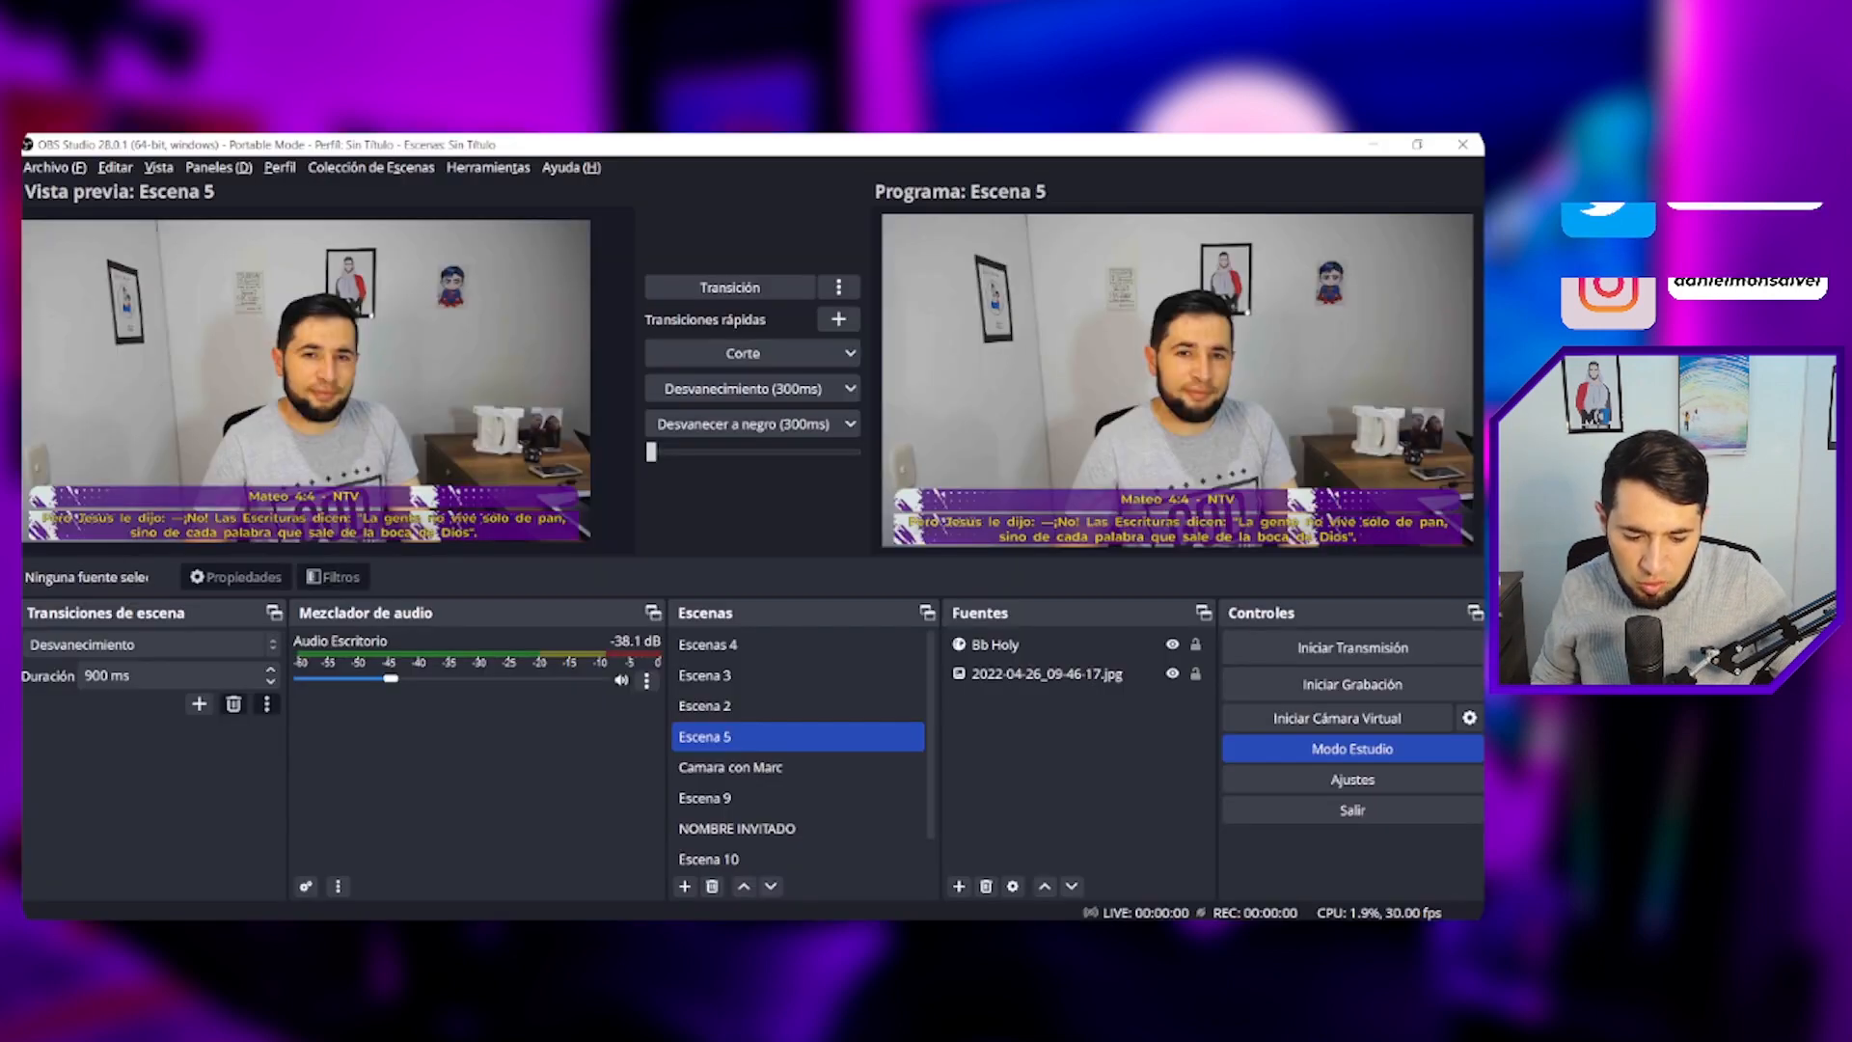
pyautogui.moveTo(1034, 934)
pyautogui.click(1101, 851)
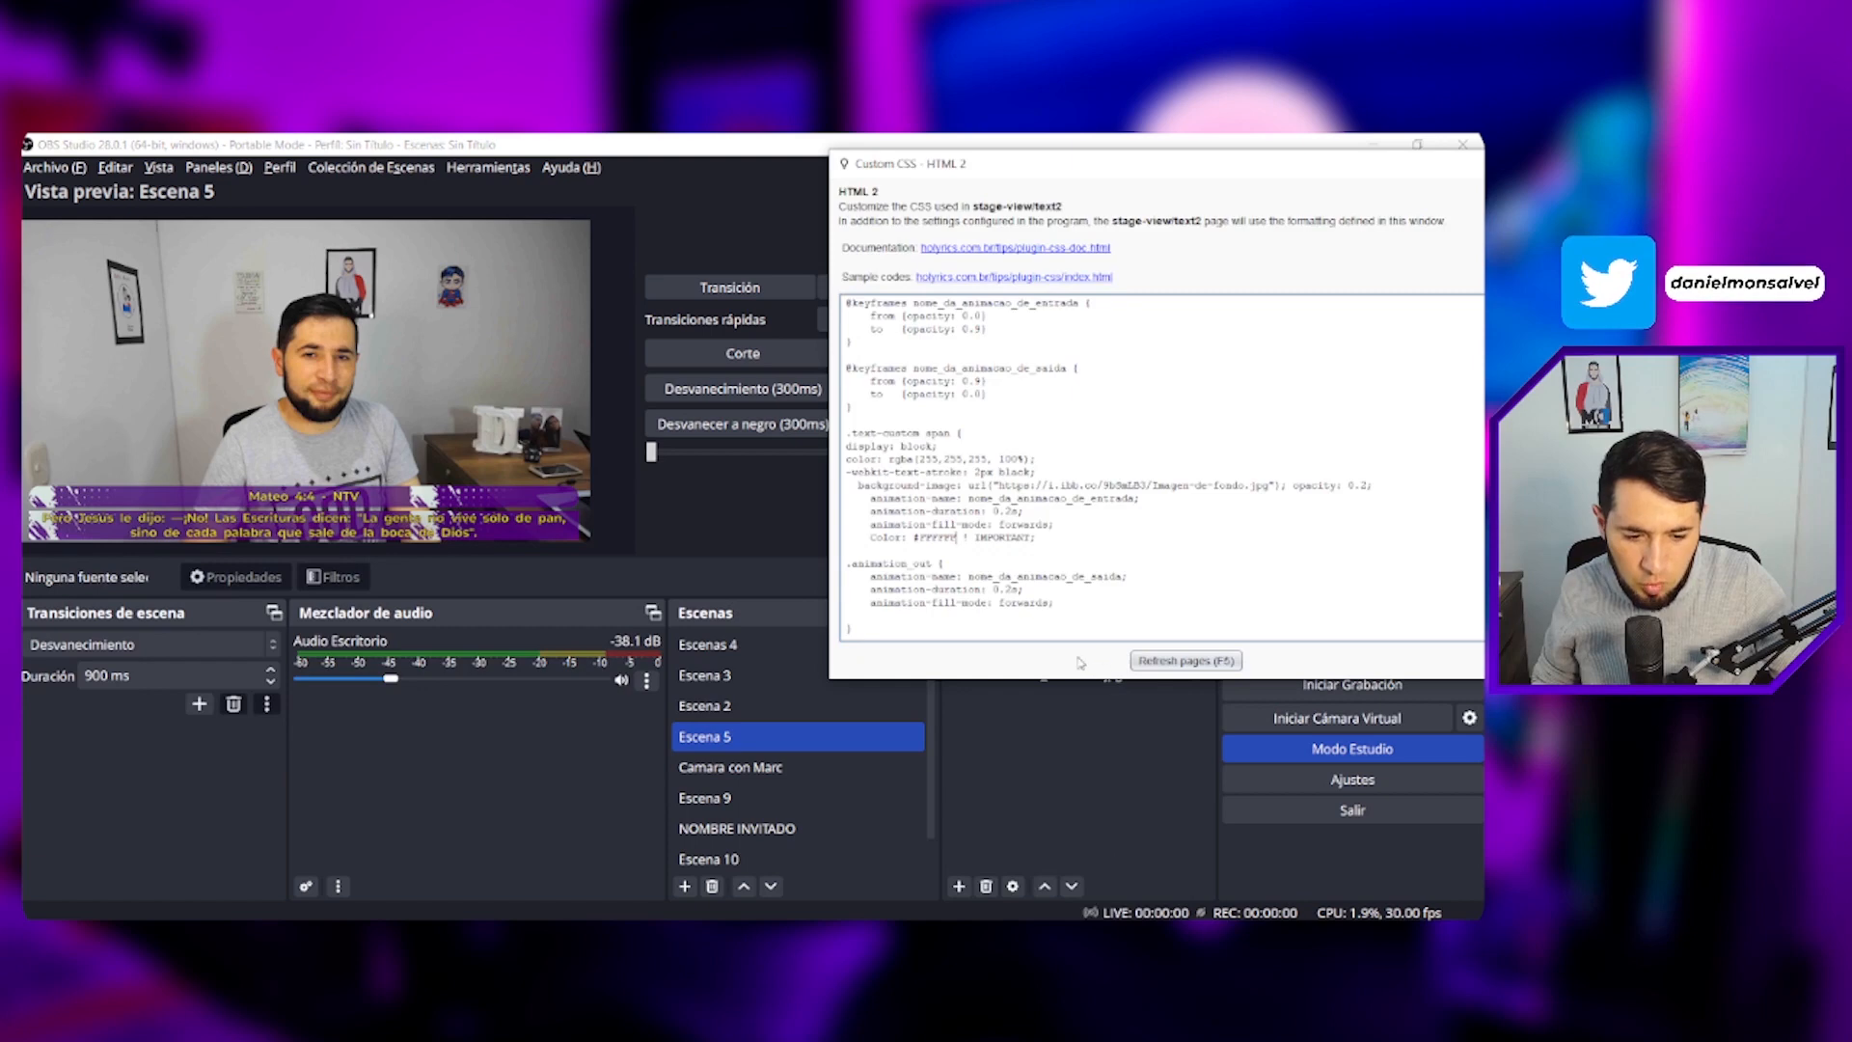
pyautogui.click(1187, 661)
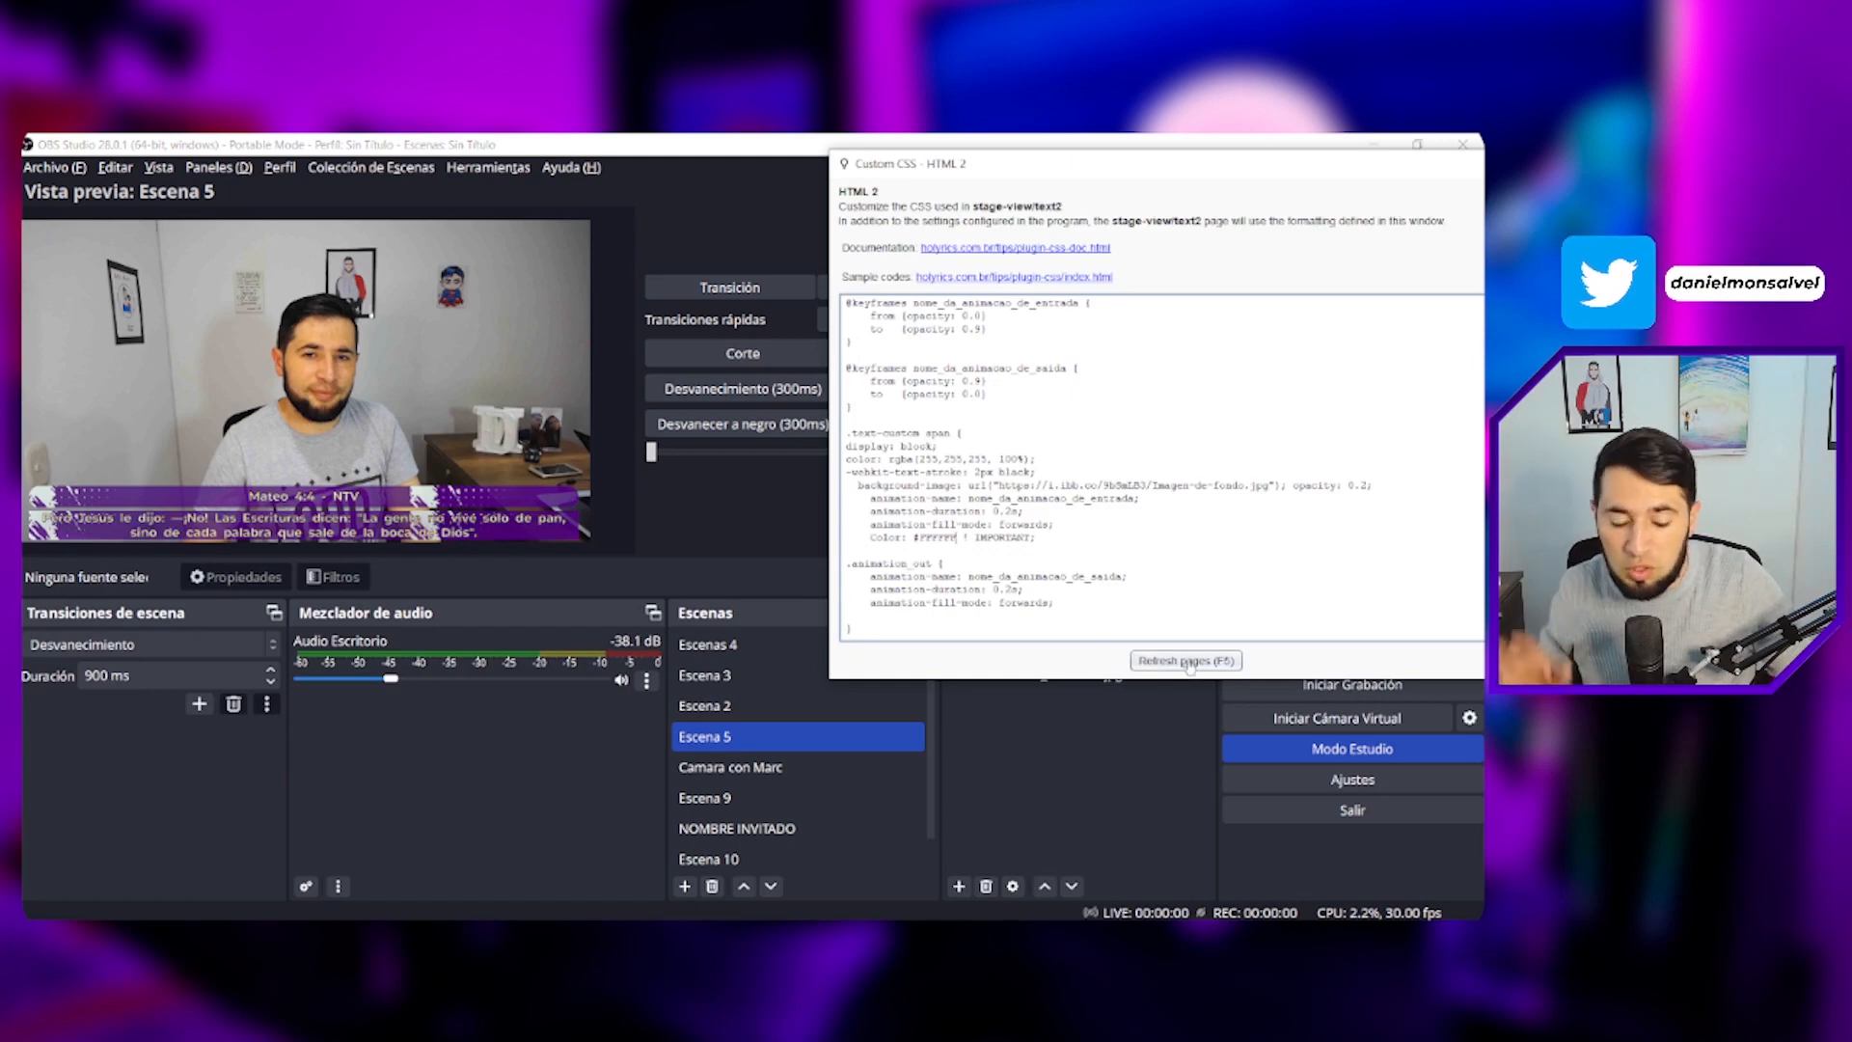